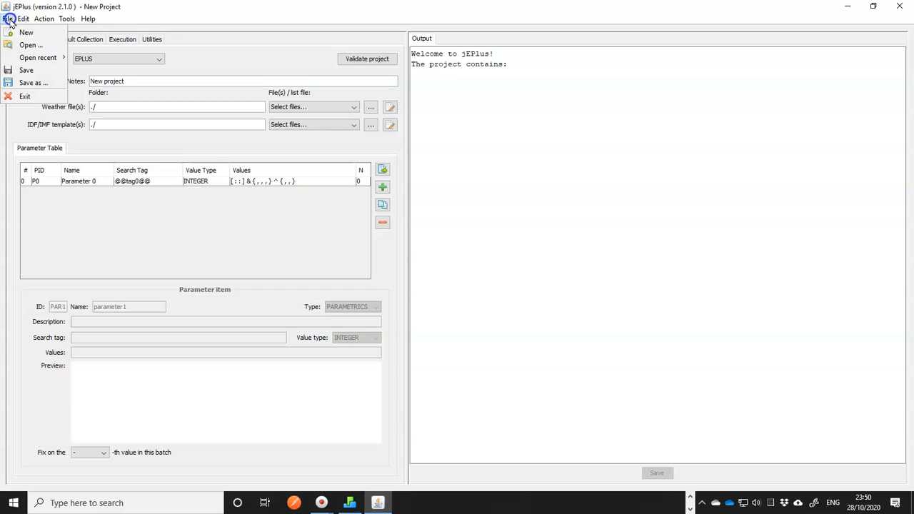
Open the recent project project.json and open its shoebox-base.idf template for editing
{"action": "mouse_move", "coordinate": [43, 57]}
{"action": "left_click", "coordinate": [145, 58]}
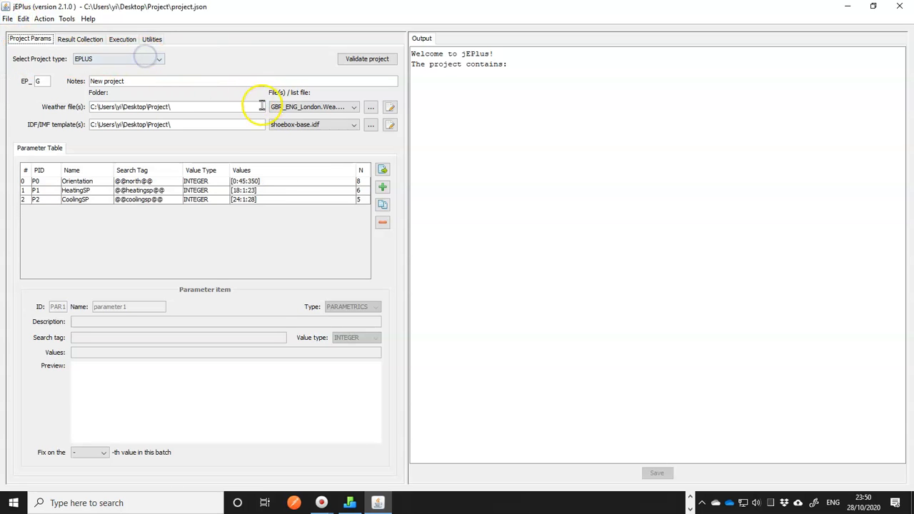
{"action": "left_click", "coordinate": [390, 125]}
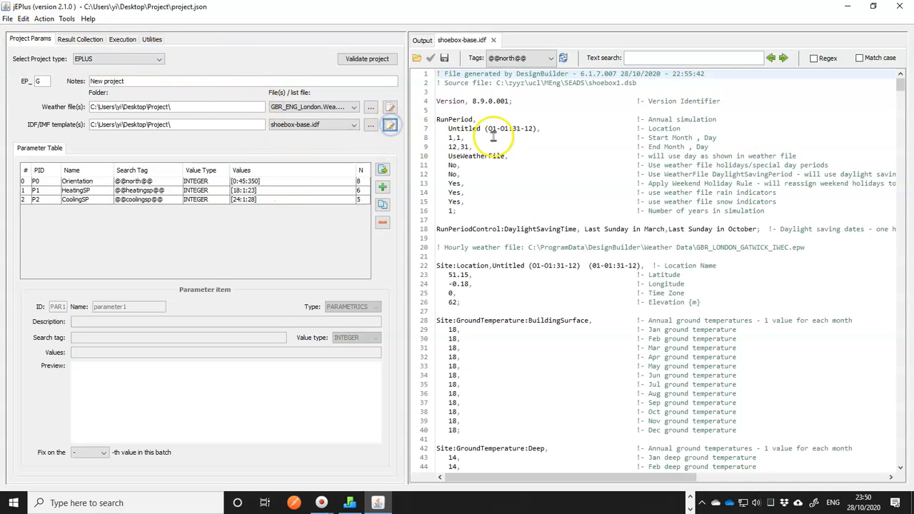
Search the template for "infil" and examine the calculation method, design flow rate and air changes fields of the ZoneInfiltration:DesignFlowRate object
{"action": "left_click", "coordinate": [632, 58]}
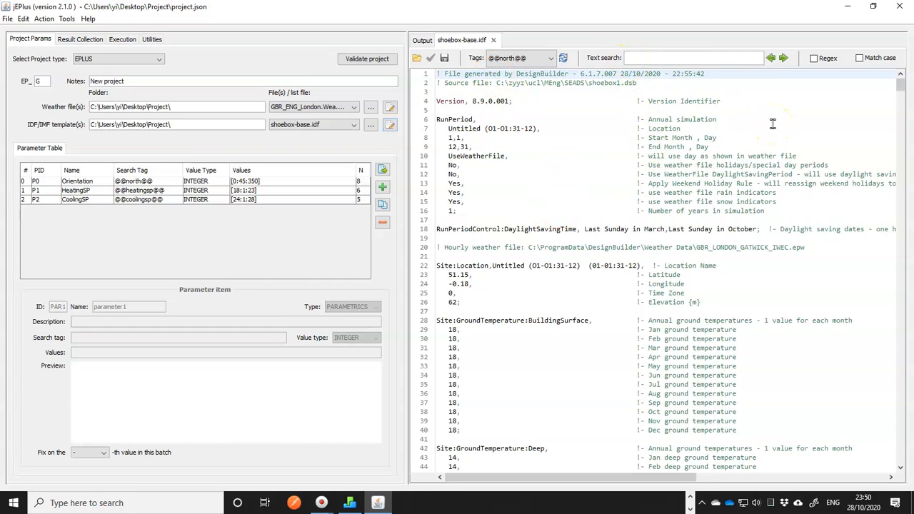
{"action": "key", "text": "Return"}
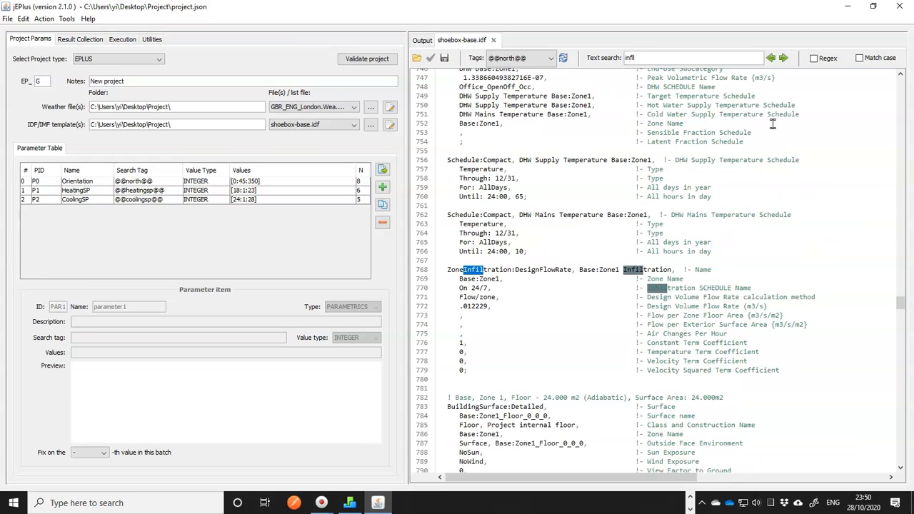
{"action": "left_click_drag", "start_coordinate": [445, 270], "coordinate": [683, 272]}
{"action": "left_click_drag", "start_coordinate": [458, 297], "coordinate": [498, 301]}
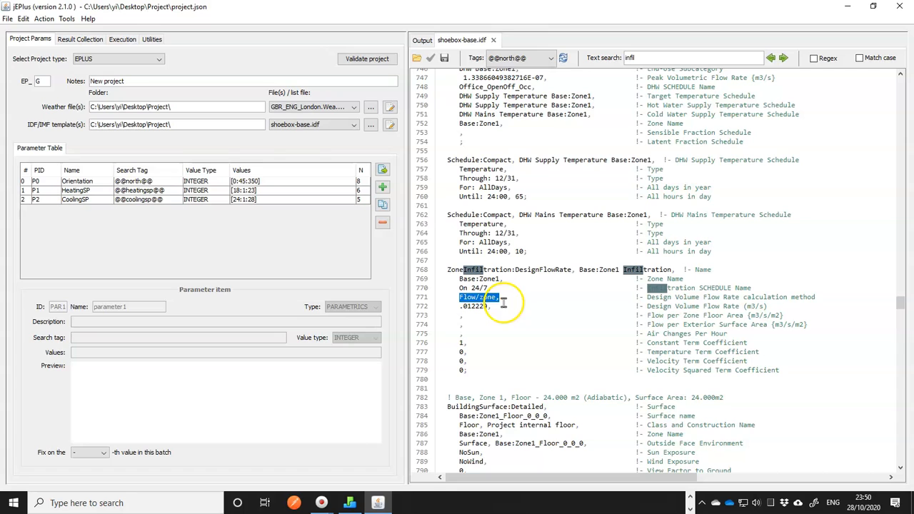
{"action": "left_click_drag", "start_coordinate": [459, 306], "coordinate": [726, 334]}
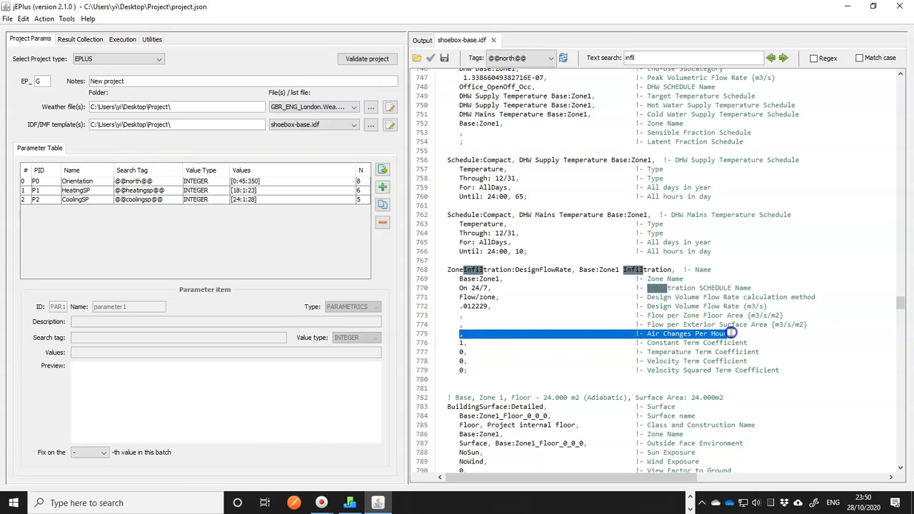
{"action": "left_click", "coordinate": [460, 298]}
{"action": "left_click_drag", "start_coordinate": [460, 298], "coordinate": [497, 298]}
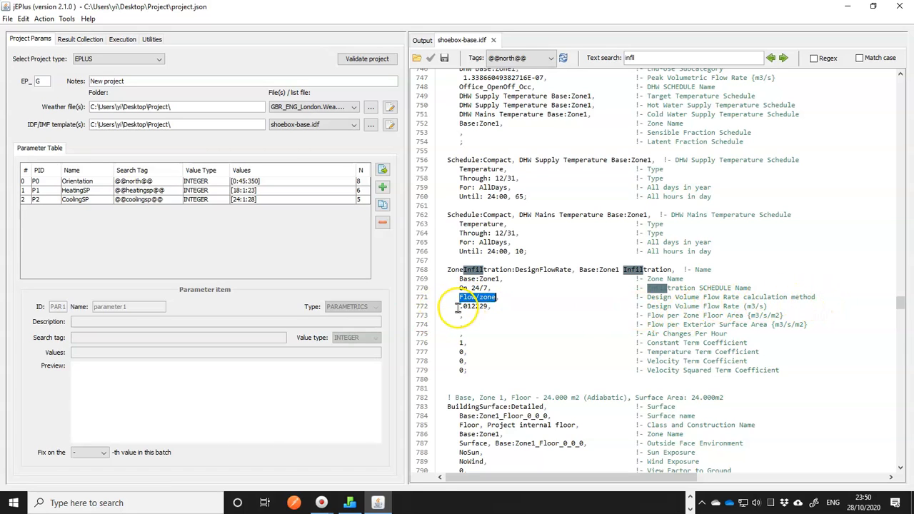
{"action": "left_click_drag", "start_coordinate": [457, 306], "coordinate": [471, 307]}
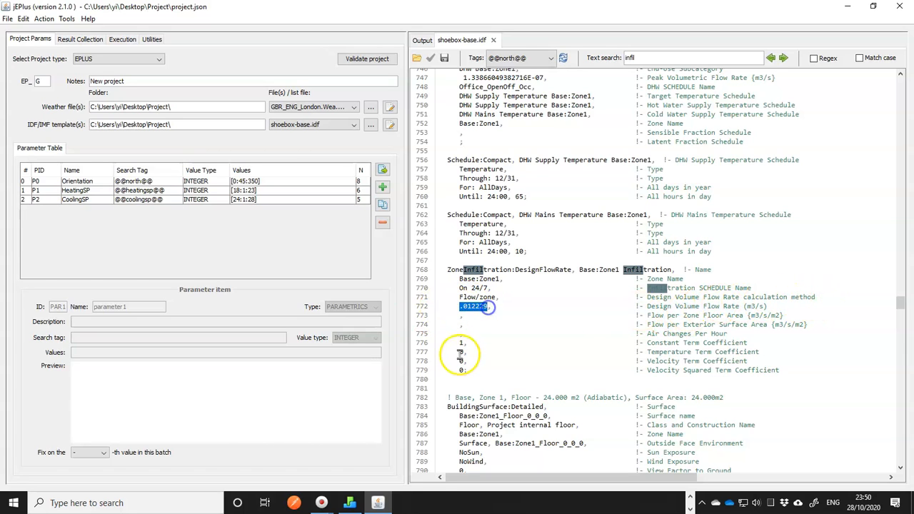
{"action": "left_click", "coordinate": [461, 333]}
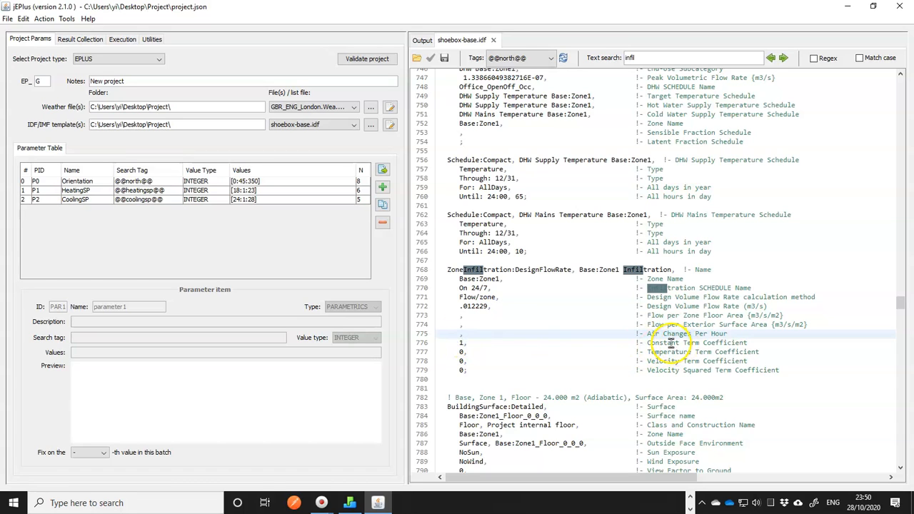
{"action": "left_click_drag", "start_coordinate": [459, 297], "coordinate": [492, 297]}
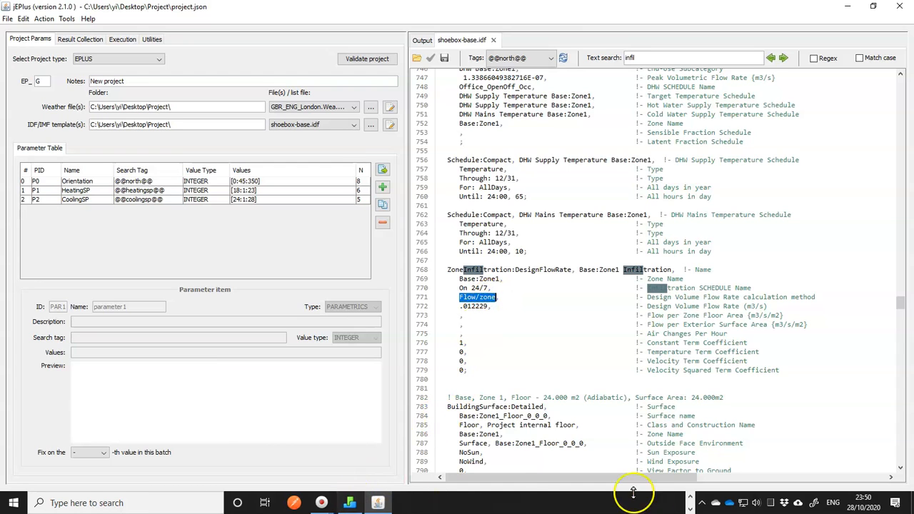
Switch to Chrome and open app.ensims.com/idd.html?ver=8.9 in a new tab
{"action": "left_click", "coordinate": [690, 497]}
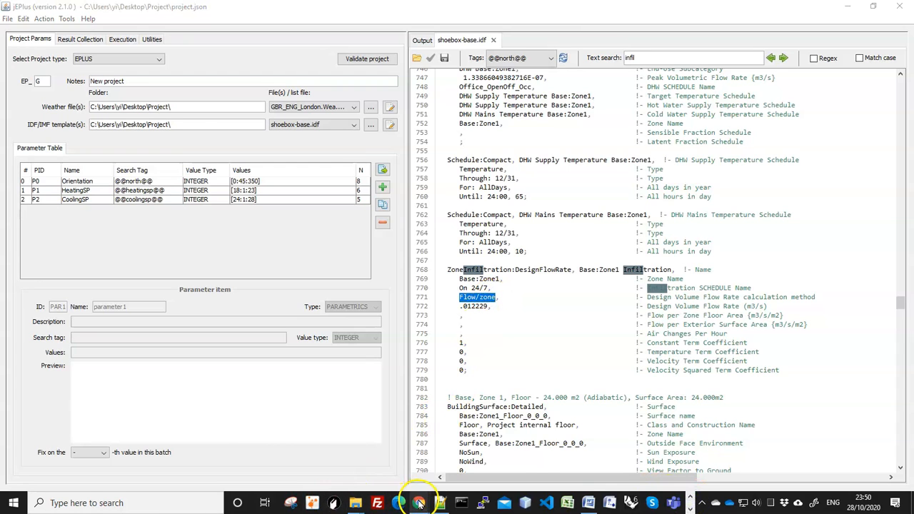
{"action": "left_click", "coordinate": [483, 439]}
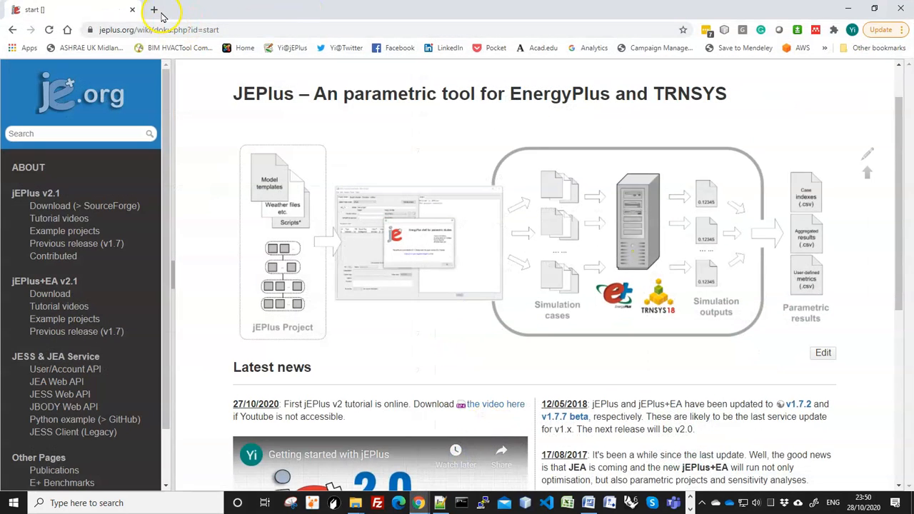
{"action": "left_click", "coordinate": [155, 10]}
{"action": "type", "text": "app.ensims.com"}
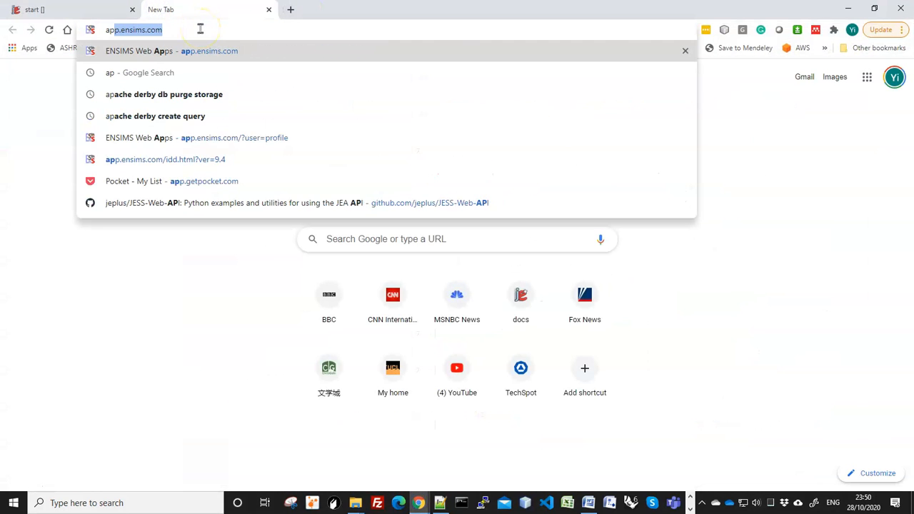
{"action": "key", "text": "Right"}
{"action": "type", "text": "/id"}
{"action": "key", "text": "Right"}
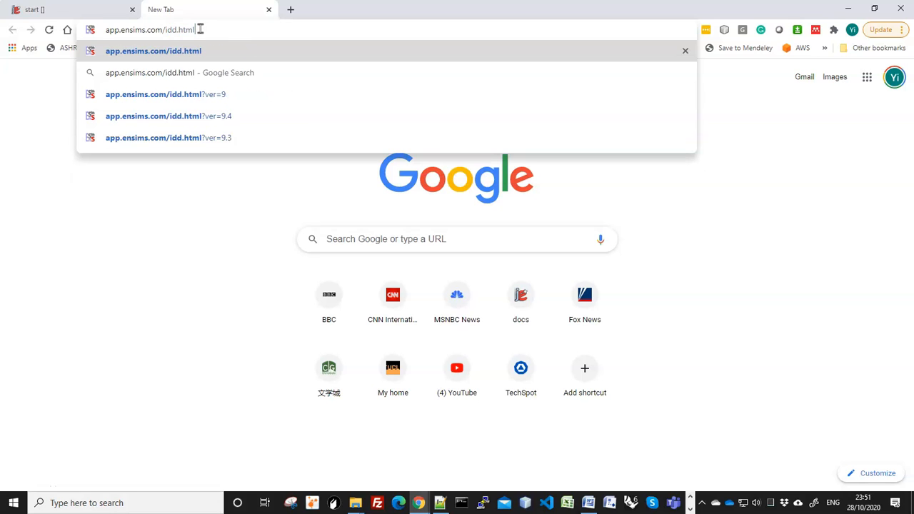
{"action": "key", "text": "Down"}
{"action": "key", "text": "Down"}
{"action": "key", "text": "Down"}
{"action": "key", "text": "Down"}
{"action": "key", "text": "Up"}
{"action": "key", "text": "Up"}
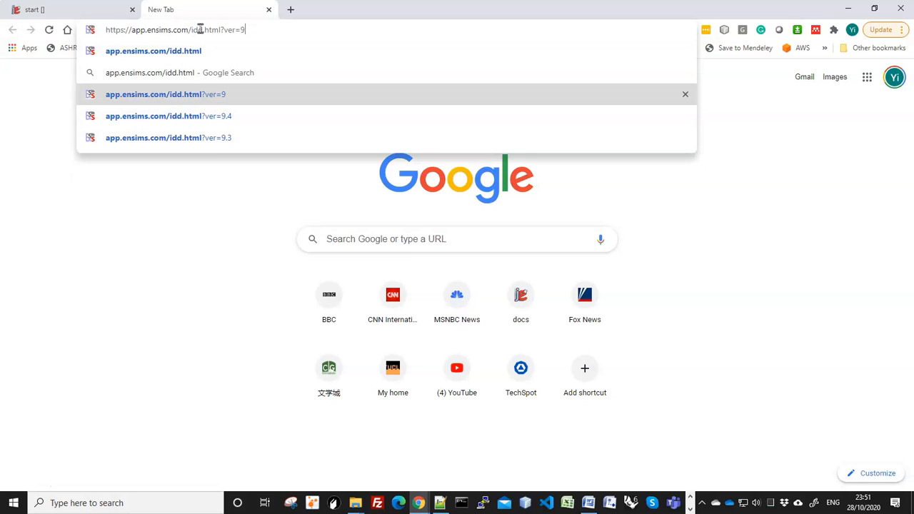
{"action": "key", "text": "BackSpace"}
{"action": "type", "text": "8.9"}
{"action": "key", "text": "Return"}
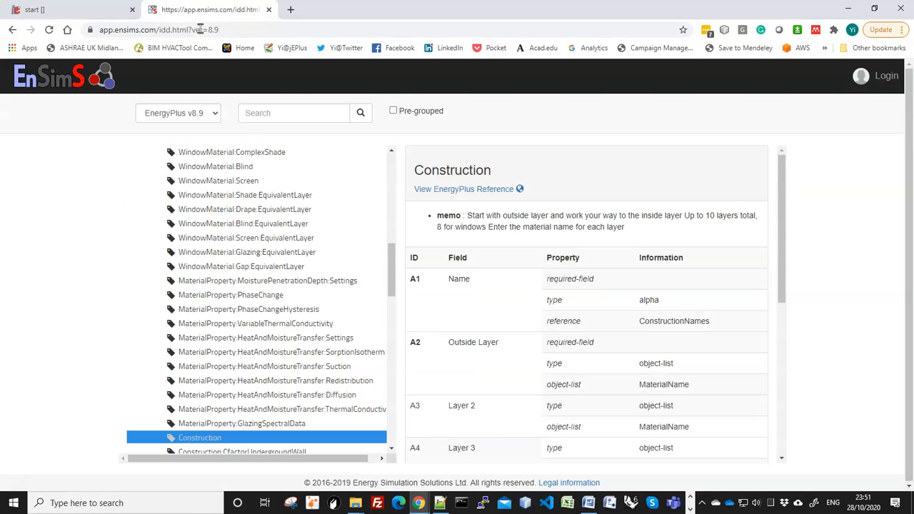
Search the EnergyPlus v8.9 dictionary for "infi" and examine the calculation method options of ZoneInfiltration:DesignFlowRate
{"action": "left_click", "coordinate": [282, 109]}
{"action": "type", "text": "in"}
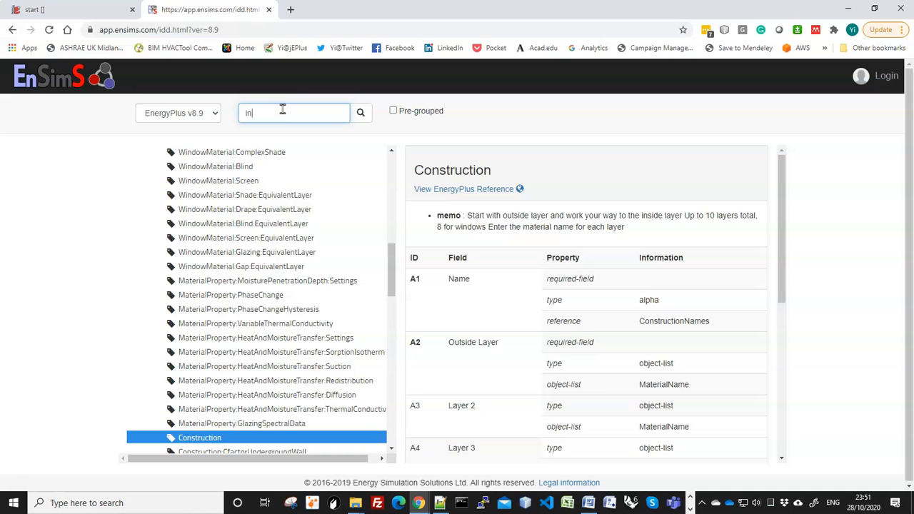
{"action": "type", "text": "fi"}
{"action": "left_click", "coordinate": [238, 184]}
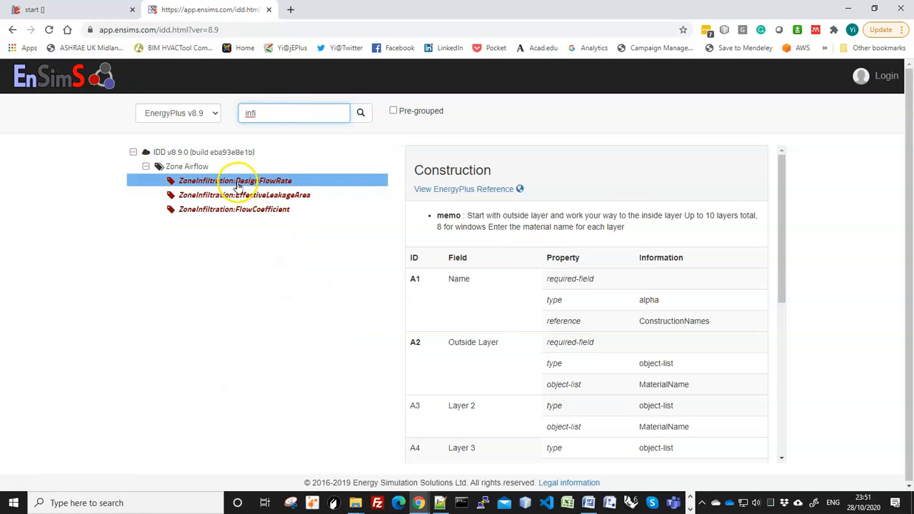
{"action": "scroll", "coordinate": [634, 336], "scroll_direction": "down", "scroll_amount": 3}
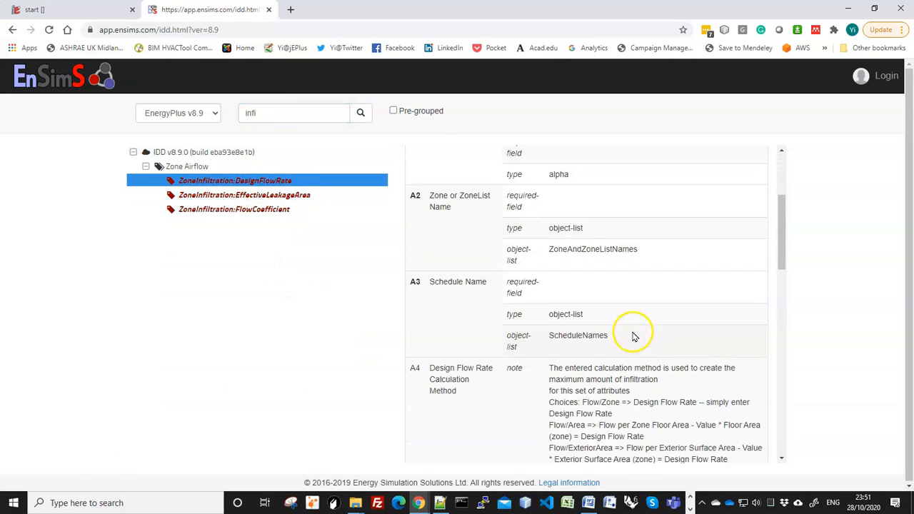
{"action": "scroll", "coordinate": [633, 337], "scroll_direction": "down", "scroll_amount": 4}
{"action": "scroll", "coordinate": [436, 230], "scroll_direction": "up", "scroll_amount": 2}
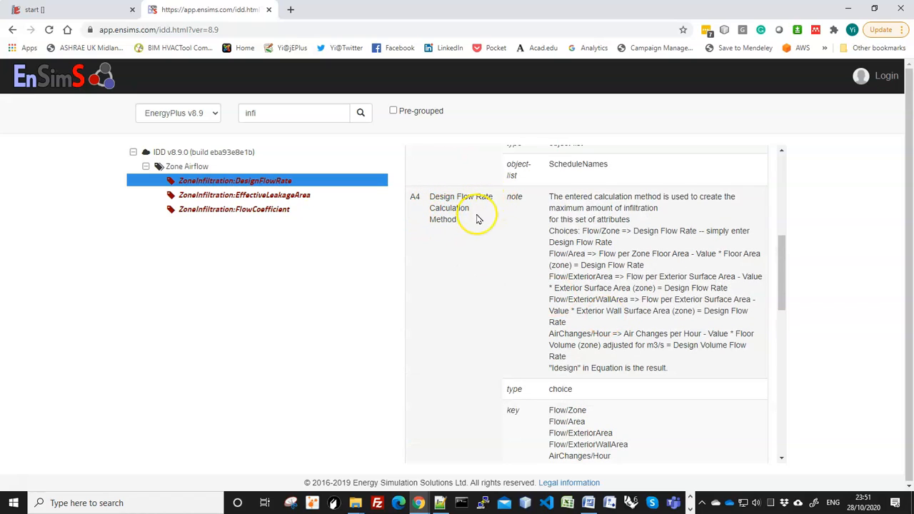
{"action": "scroll", "coordinate": [628, 386], "scroll_direction": "down", "scroll_amount": 2}
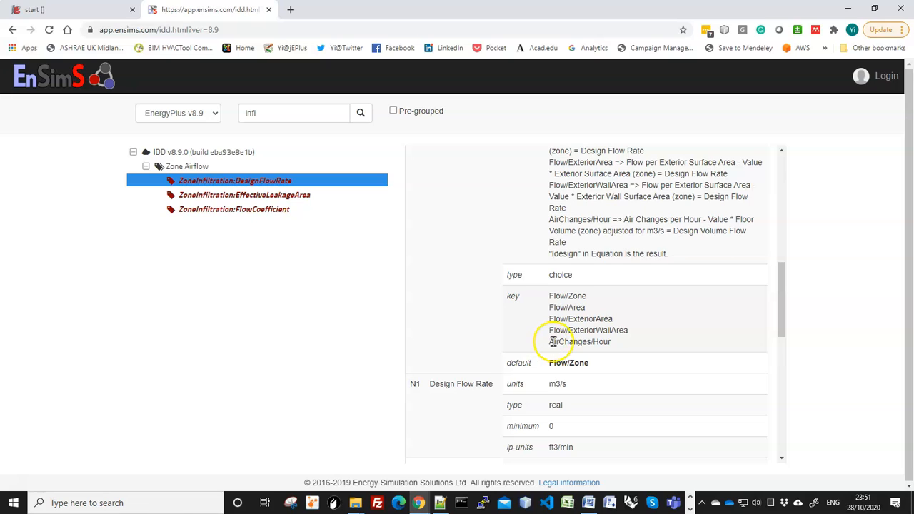
Take the AirChanges/Hour key from the dictionary, return to jEPlus and use it as the infiltration object's flow rate calculation method
{"action": "left_click_drag", "start_coordinate": [576, 342], "coordinate": [612, 344]}
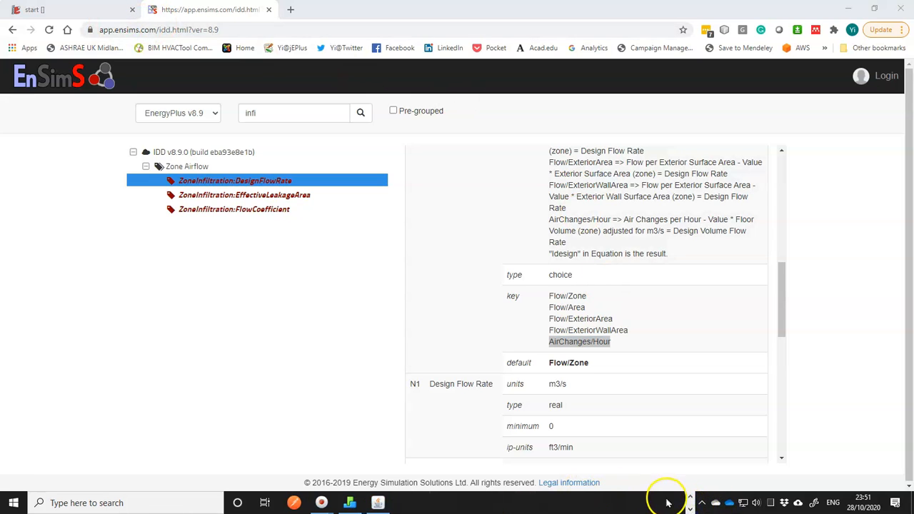
{"action": "left_click", "coordinate": [380, 503]}
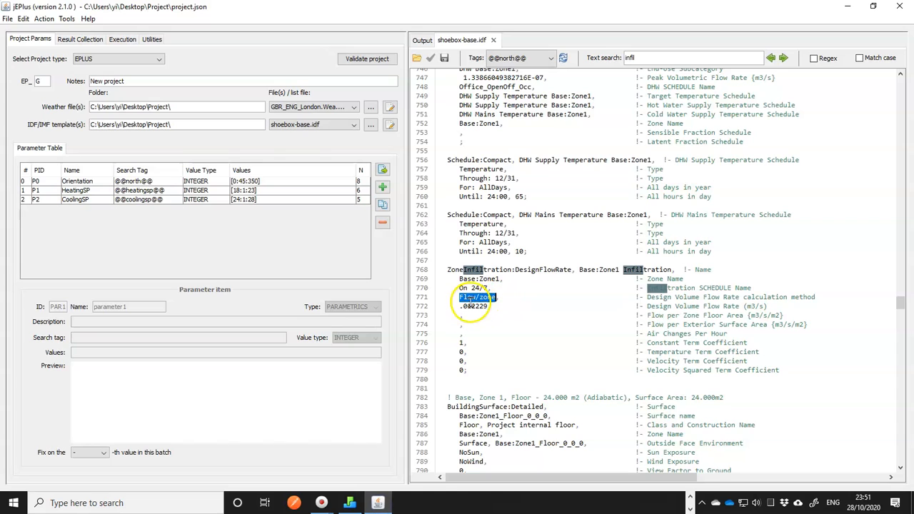
{"action": "type", "text": "AirChanges/Hour"}
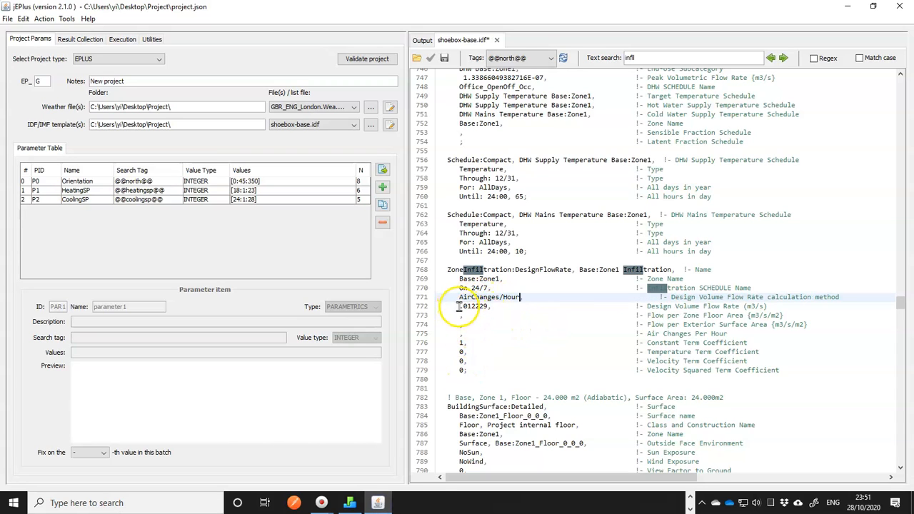
Clear the infiltration object's Design Volume Flow Rate value, keeping its comma, and place the cursor in the empty Air Changes Per Hour field
{"action": "left_click_drag", "start_coordinate": [459, 307], "coordinate": [482, 306]}
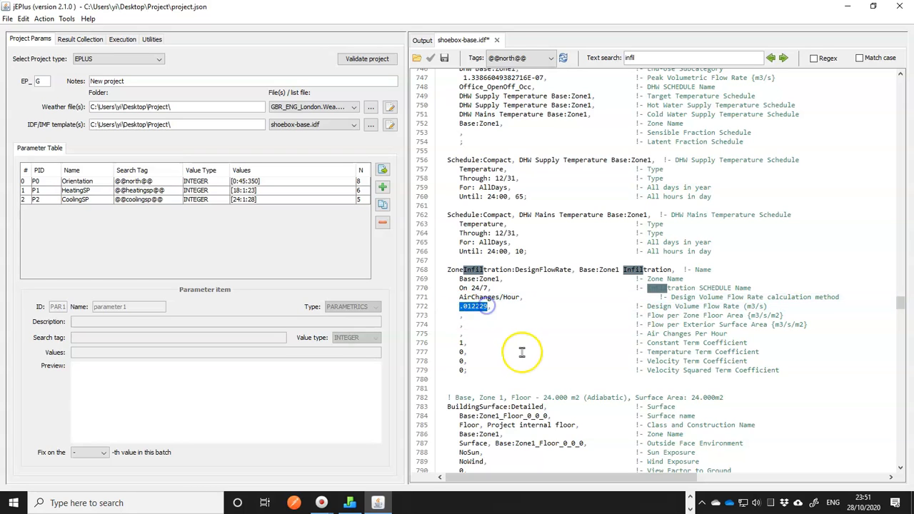
{"action": "key", "text": "BackSpace"}
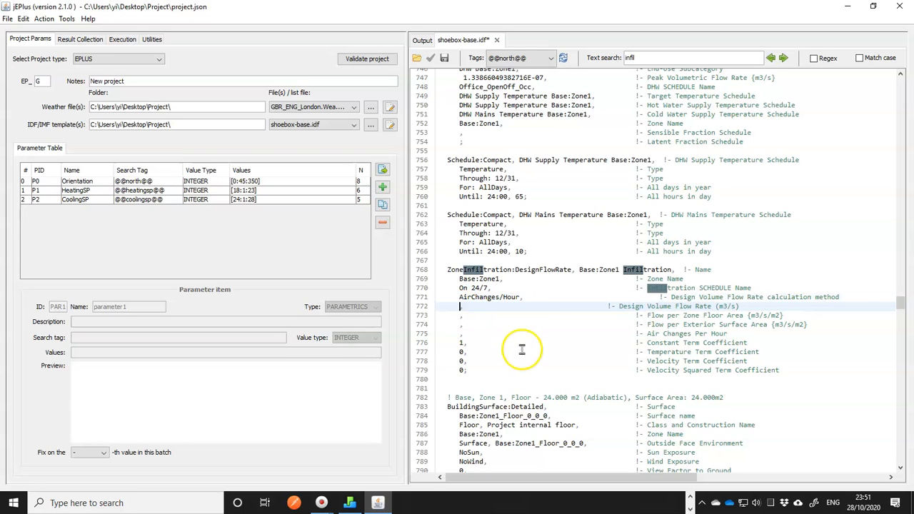
{"action": "type", "text": ","}
{"action": "left_click", "coordinate": [456, 333]}
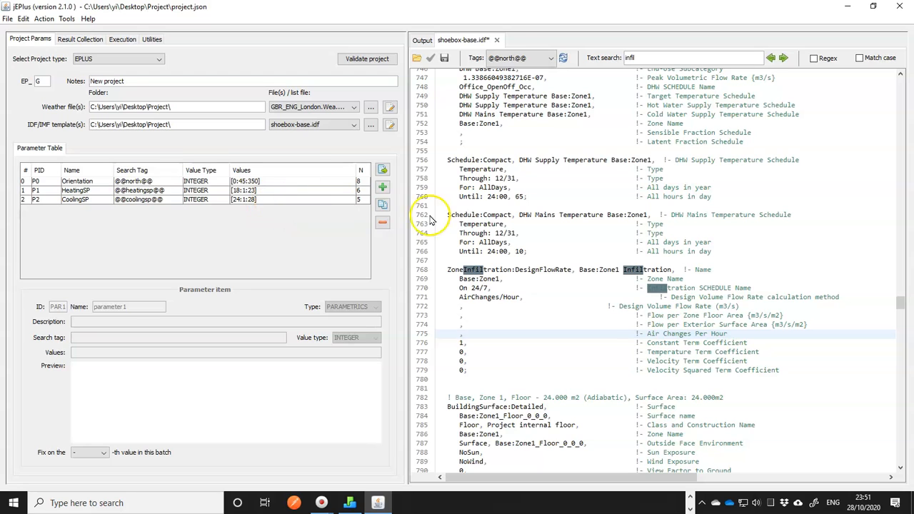
Add a new parameter named Infiltration with the description "Infiltration ACH"
{"action": "left_click", "coordinate": [382, 187]}
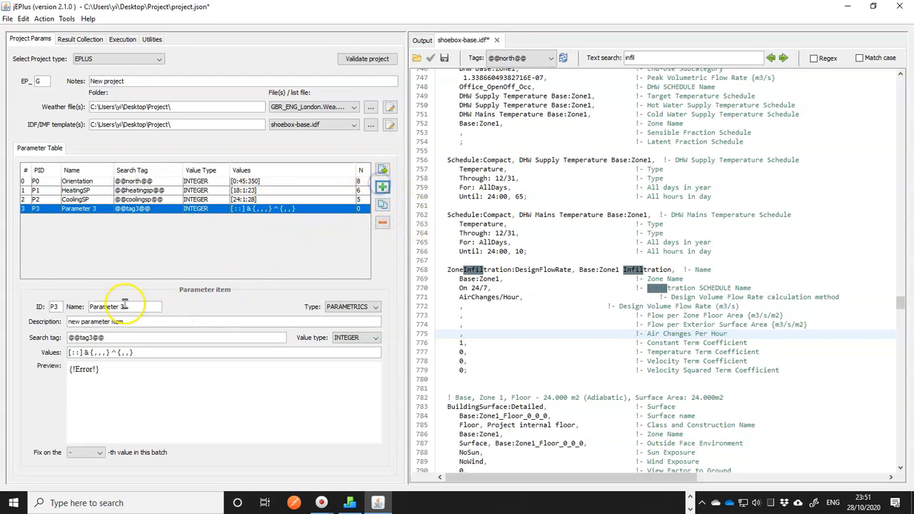
{"action": "left_click_drag", "start_coordinate": [136, 307], "coordinate": [40, 307]}
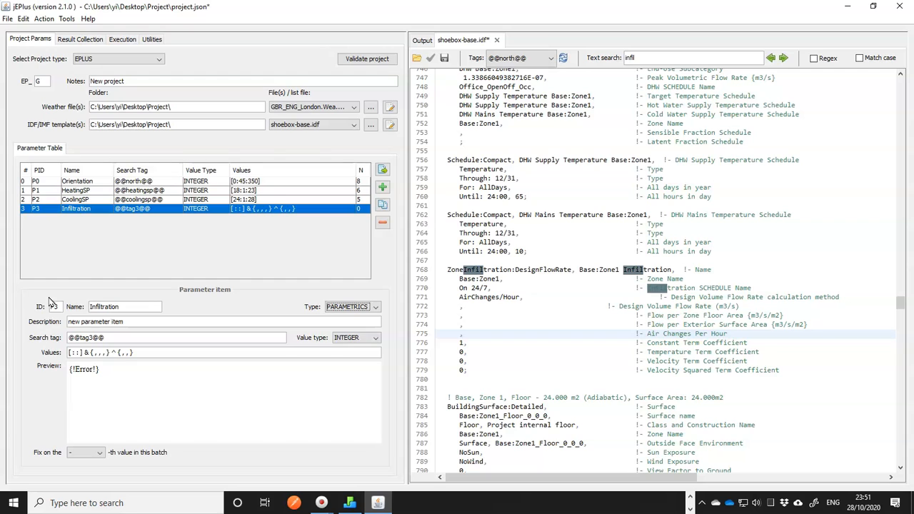
{"action": "left_click_drag", "start_coordinate": [135, 323], "coordinate": [45, 322]}
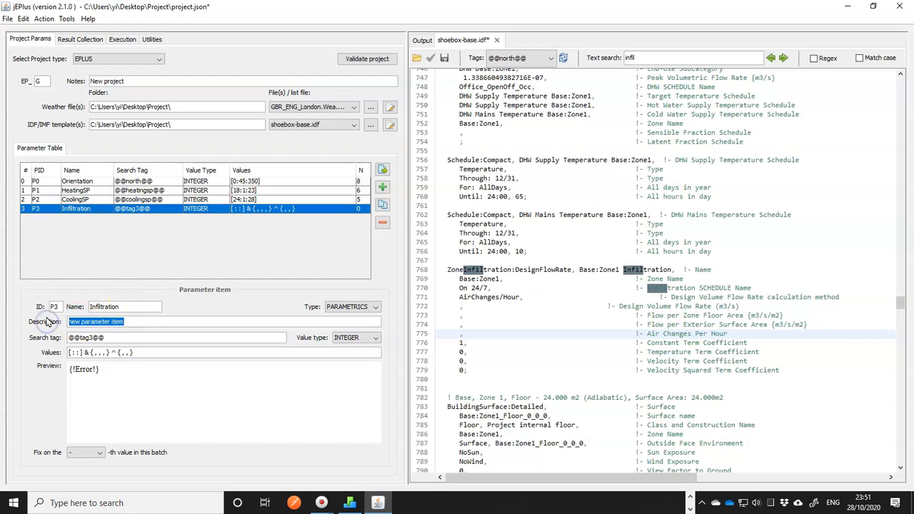
{"action": "type", "text": "Infiltration ACH"}
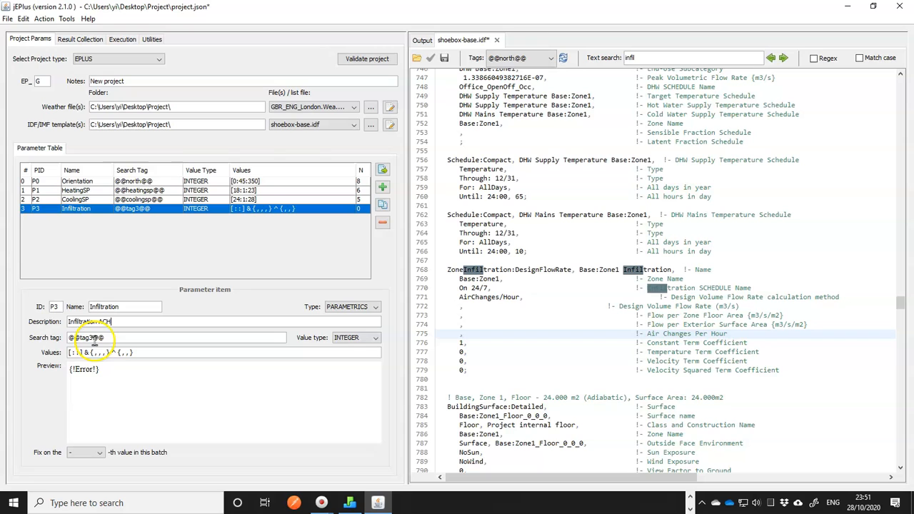
{"action": "left_click_drag", "start_coordinate": [101, 338], "coordinate": [93, 338]}
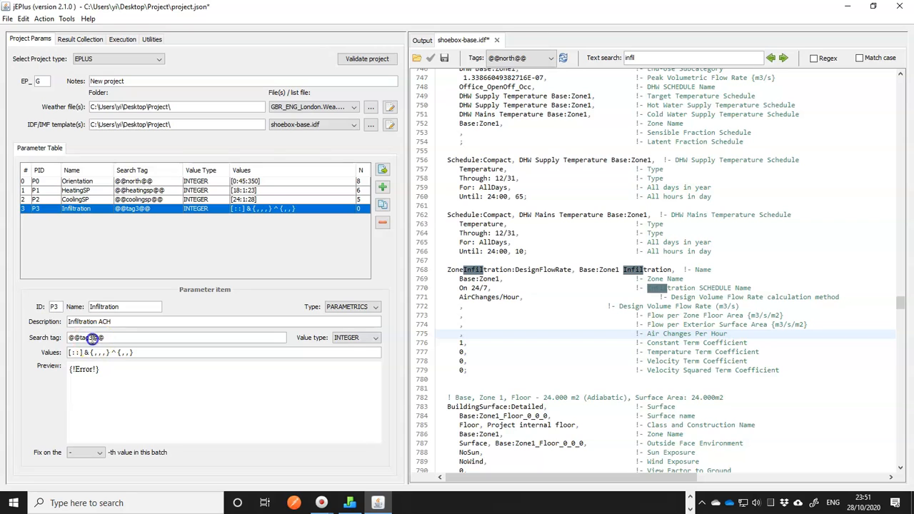
{"action": "key", "text": "BackSpace"}
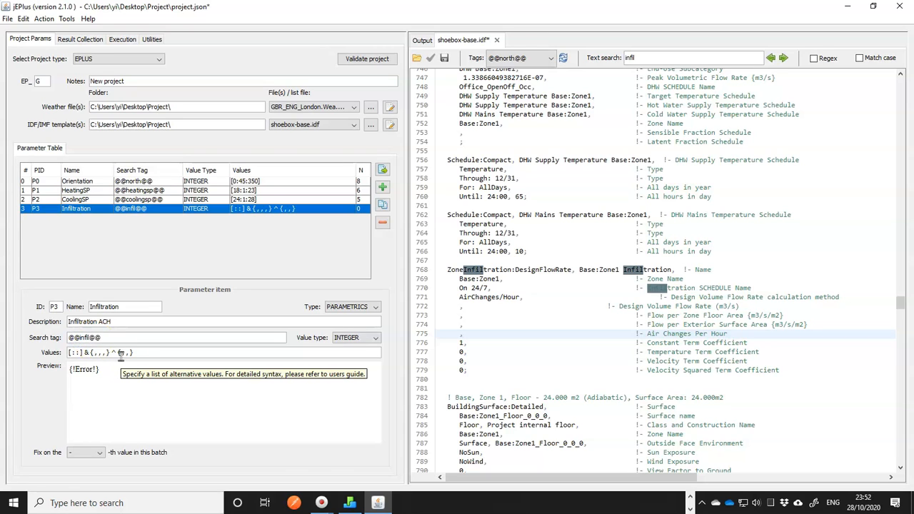
{"action": "left_click_drag", "start_coordinate": [154, 353], "coordinate": [69, 354]}
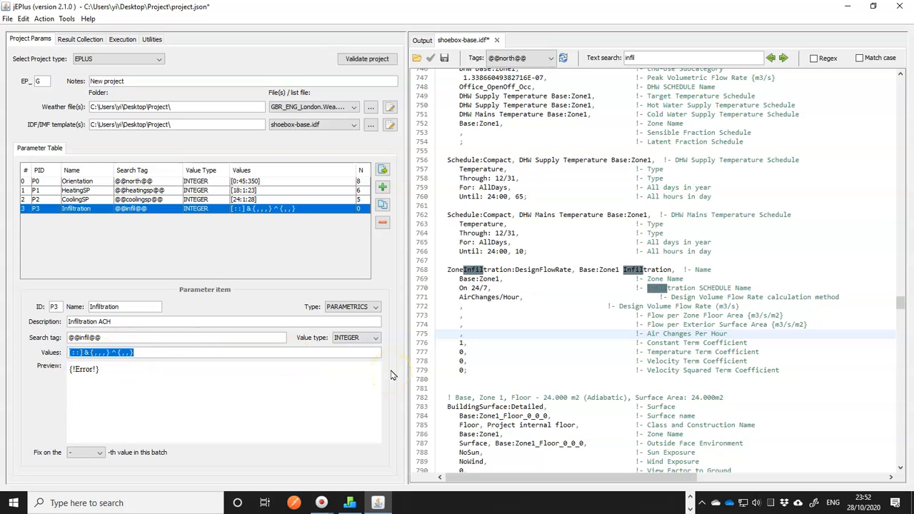
{"action": "left_click_drag", "start_coordinate": [107, 338], "coordinate": [73, 339]}
{"action": "key", "text": "ctrl+c"}
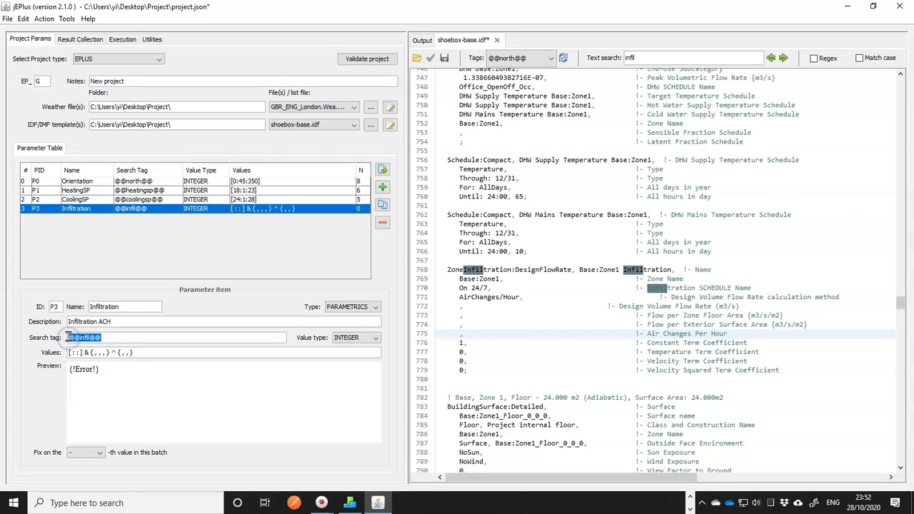
{"action": "left_click", "coordinate": [460, 338]}
{"action": "key", "text": "ctrl+v"}
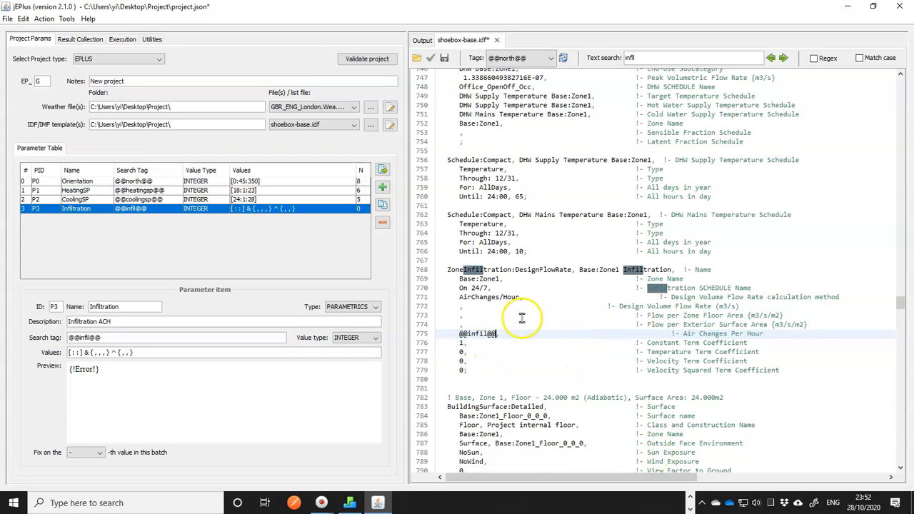
Set the Infiltration parameter's values to [0.03:0.01:0.09] & [0.1:0.1:1] and its value type to DOUBLE
{"action": "triple_click", "coordinate": [129, 352]}
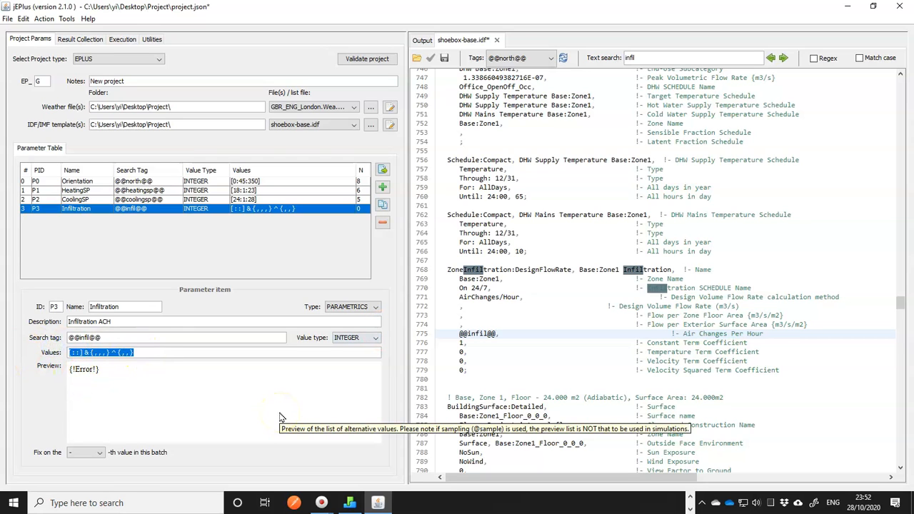
{"action": "type", "text": "["}
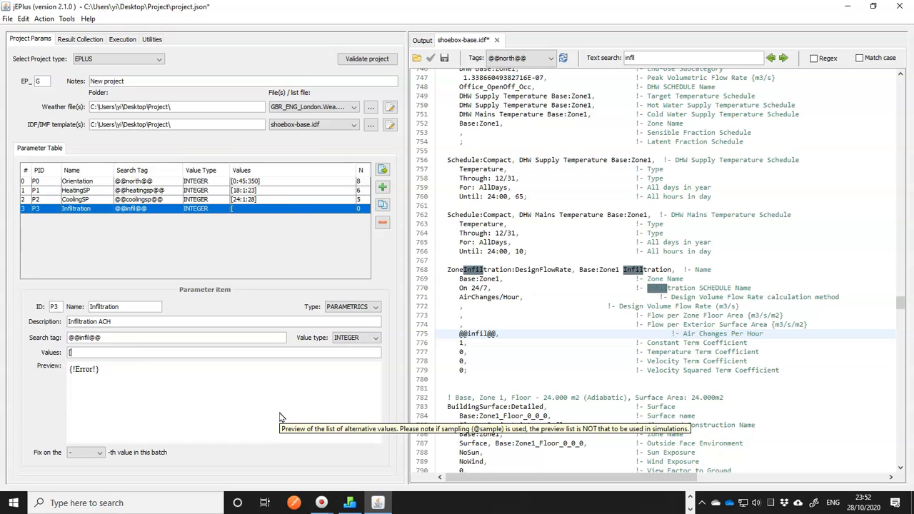
{"action": "type", "text": "0.03:0.01:0.09"}
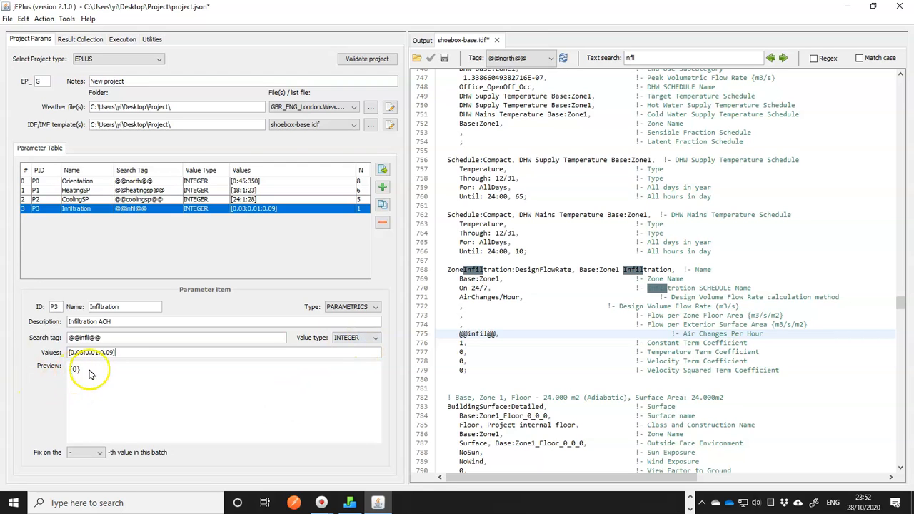
{"action": "left_click", "coordinate": [343, 339]}
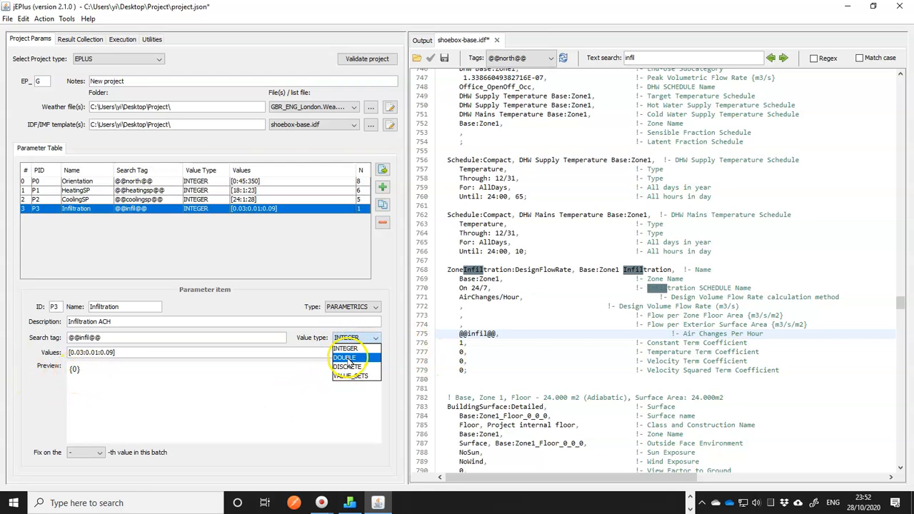
{"action": "left_click", "coordinate": [348, 357]}
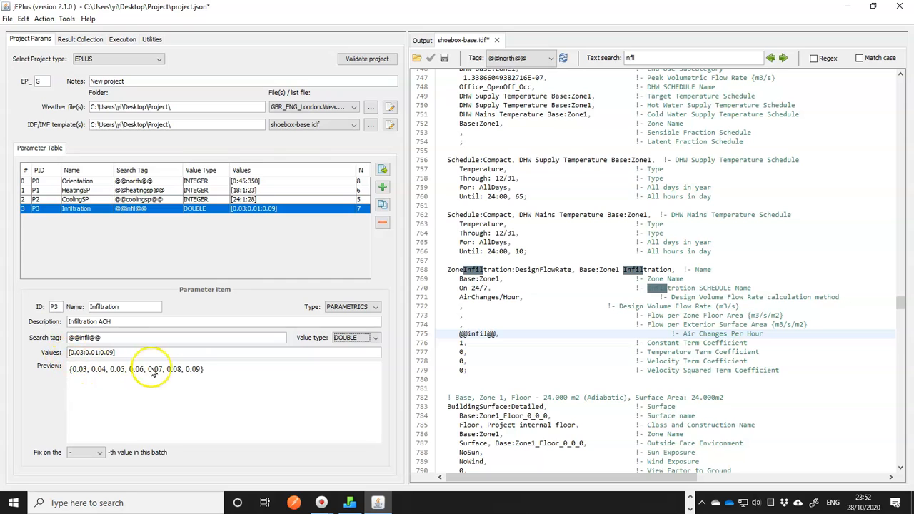
{"action": "left_click", "coordinate": [225, 377]}
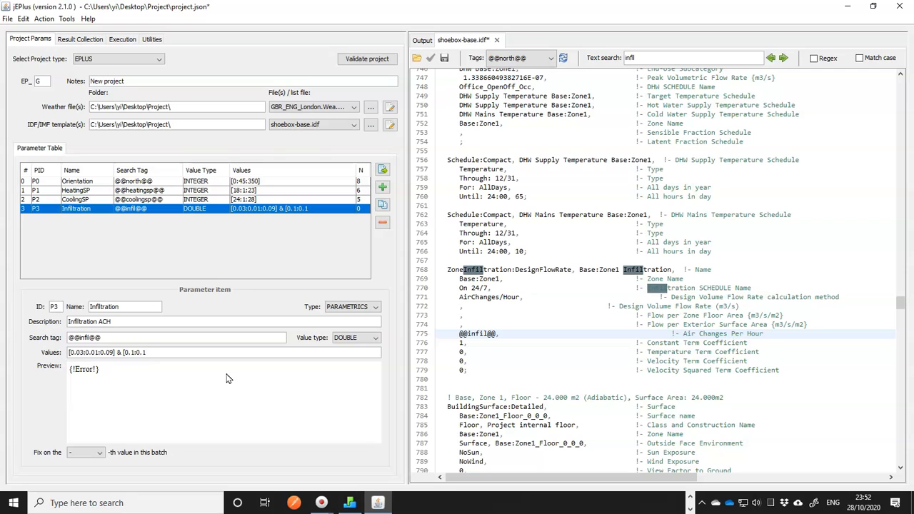
{"action": "type", "text": "]"}
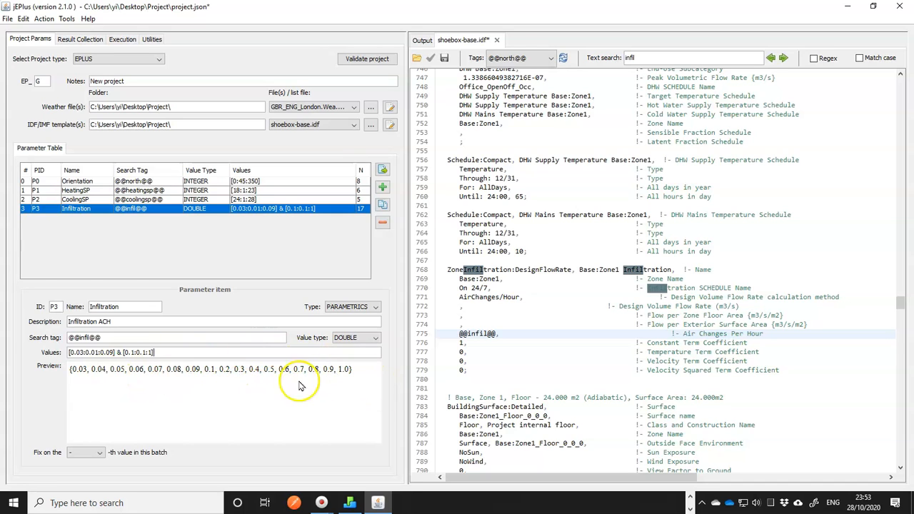
Examine the Temperature, Velocity and Velocity Squared Term Coefficient lines of the infiltration object
{"action": "left_click", "coordinate": [475, 352]}
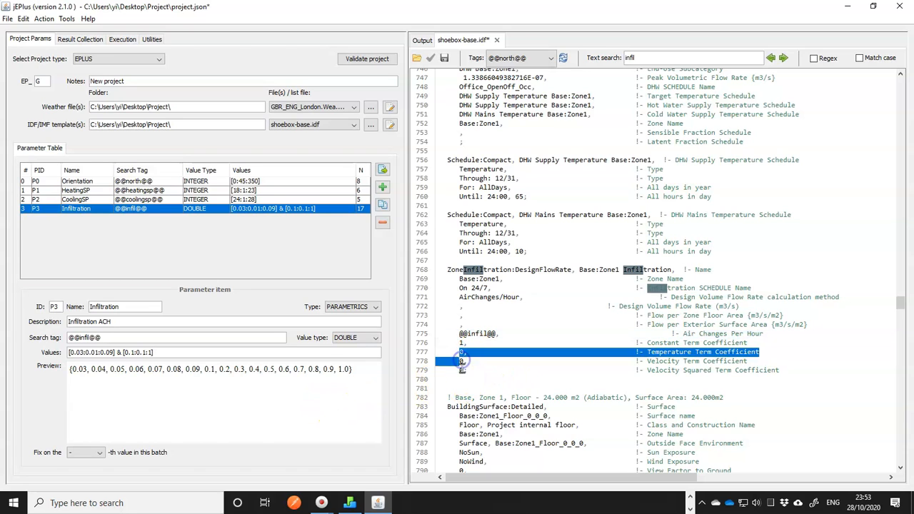
{"action": "left_click", "coordinate": [464, 362]}
{"action": "left_click", "coordinate": [463, 371]}
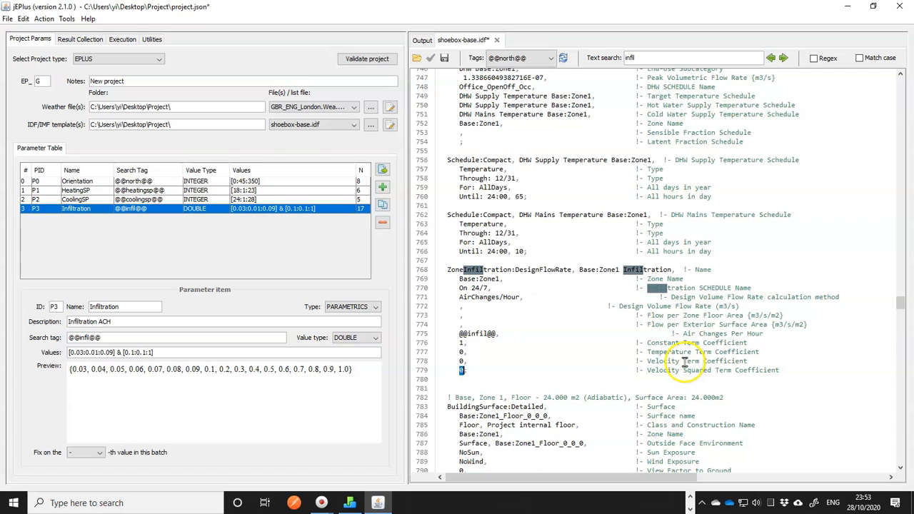
{"action": "left_click", "coordinate": [460, 352]}
{"action": "left_click_drag", "start_coordinate": [460, 351], "coordinate": [459, 369]}
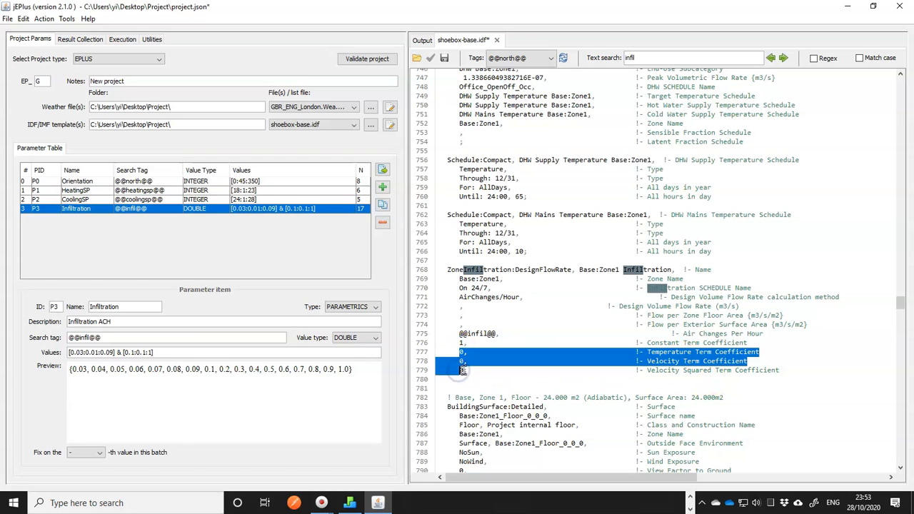
{"action": "left_click", "coordinate": [462, 370]}
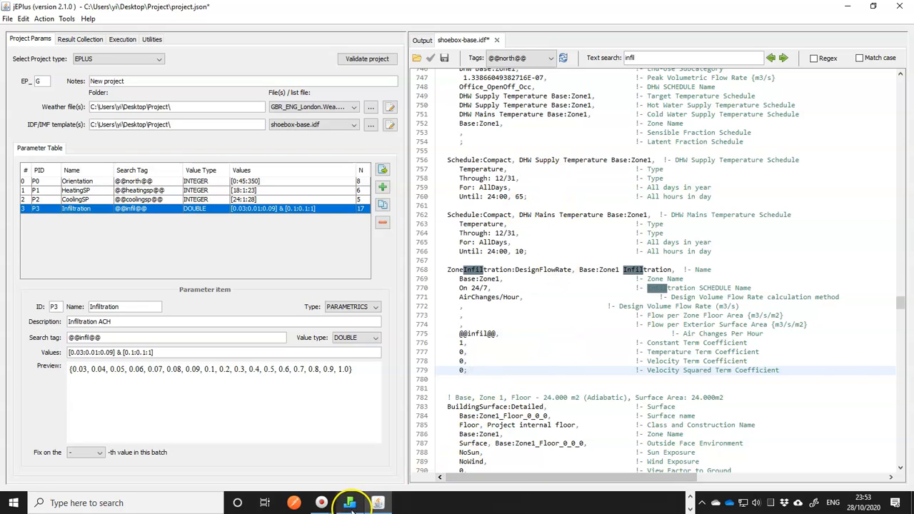
Switch to the dictionary in the browser, open the EnergyPlus Reference for ZoneInfiltration:DesignFlowRate and read its equation and coefficient defaults
{"action": "left_click", "coordinate": [689, 497]}
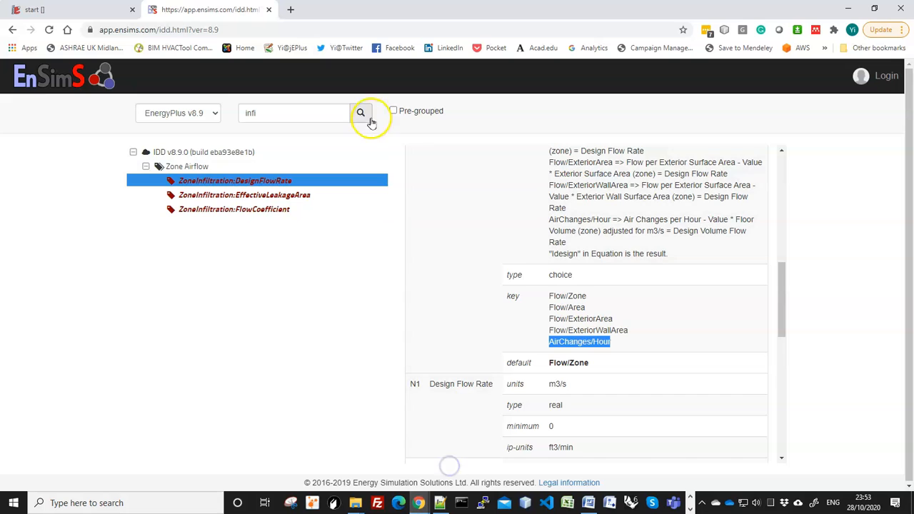
{"action": "scroll", "coordinate": [571, 335], "scroll_direction": "up", "scroll_amount": 5}
{"action": "scroll", "coordinate": [575, 328], "scroll_direction": "up", "scroll_amount": 3}
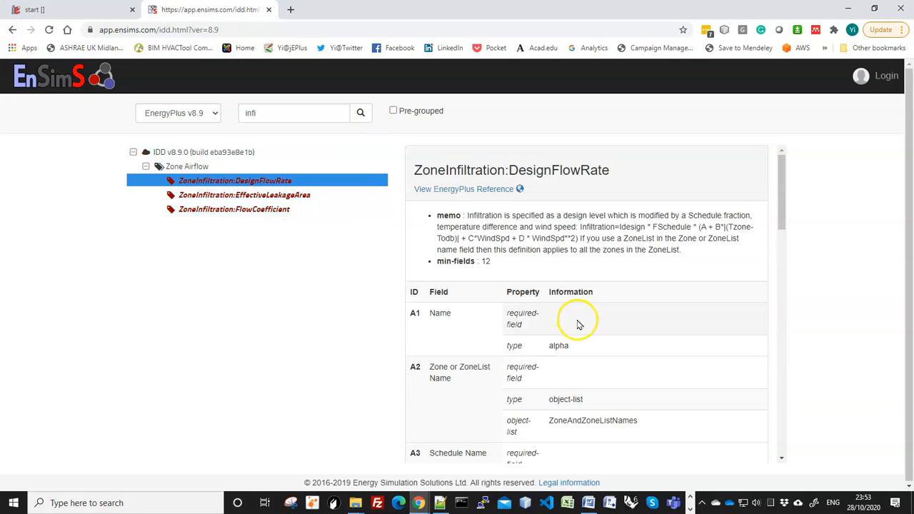
{"action": "left_click", "coordinate": [486, 190]}
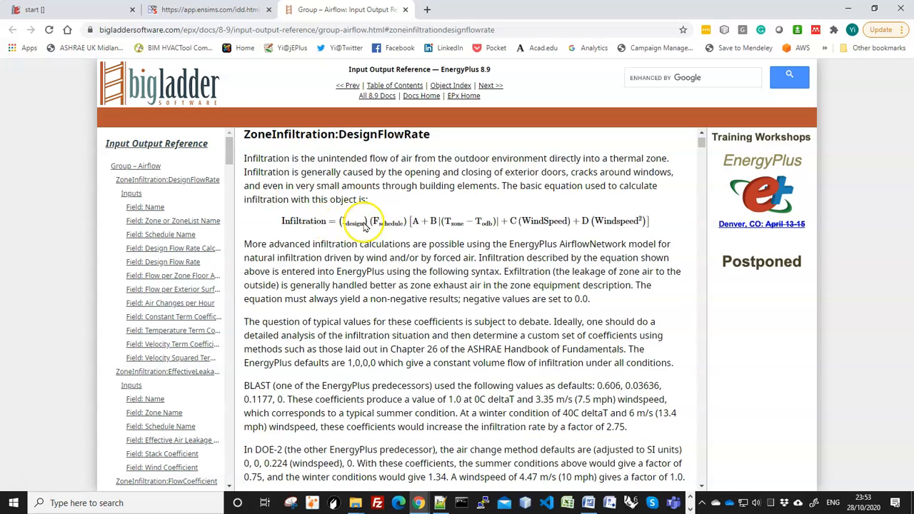
{"action": "scroll", "coordinate": [571, 278], "scroll_direction": "down", "scroll_amount": 3}
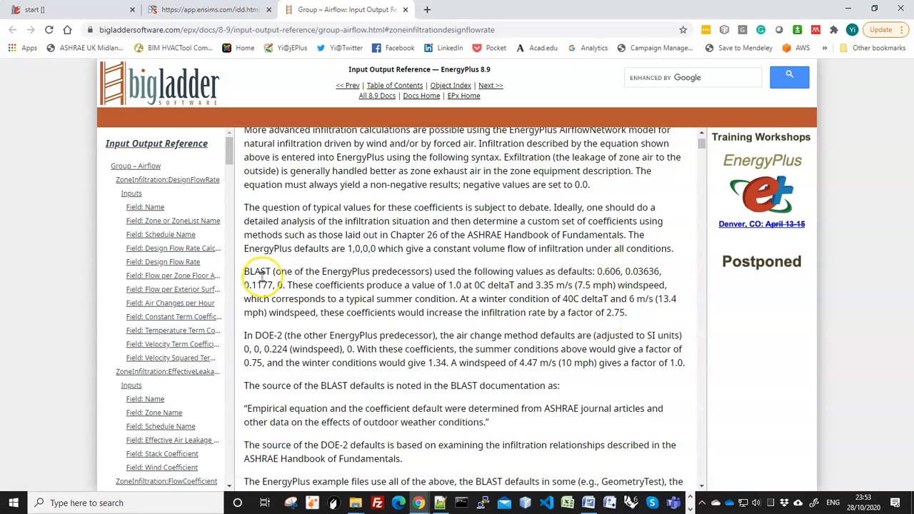
{"action": "scroll", "coordinate": [579, 284], "scroll_direction": "up", "scroll_amount": 3}
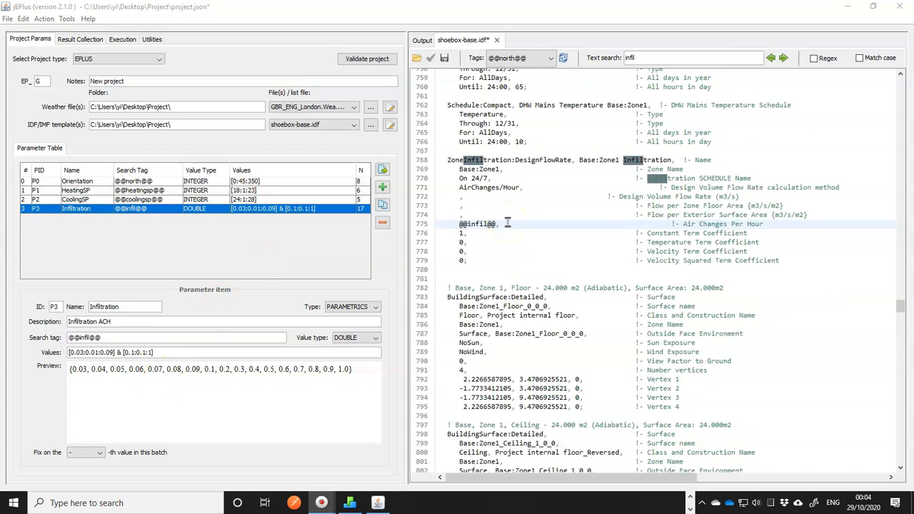
Return to jEPlus and review the BuildingSurface:Detailed objects from the zone floor through to the external wall Base:Zone1_Wall_5_0_0
{"action": "left_click", "coordinate": [448, 299]}
{"action": "left_click_drag", "start_coordinate": [448, 300], "coordinate": [579, 316]}
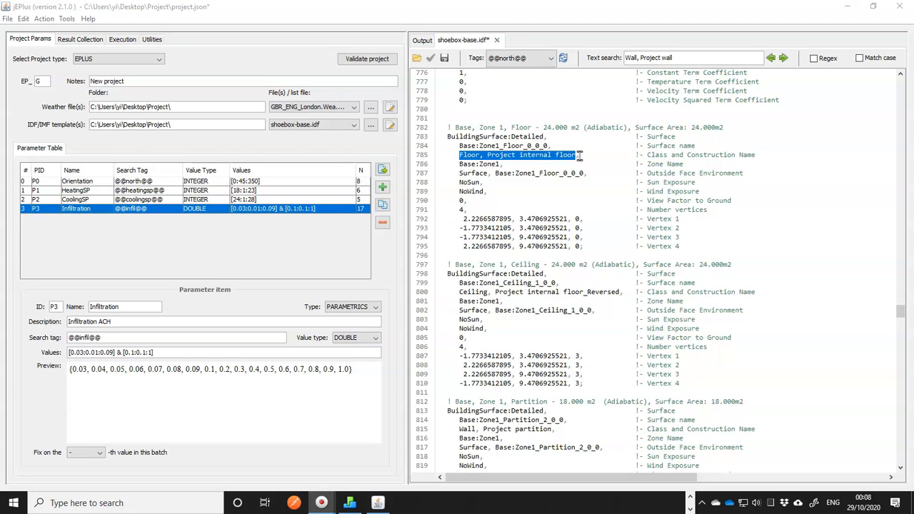
{"action": "scroll", "coordinate": [572, 243], "scroll_direction": "down", "scroll_amount": 11}
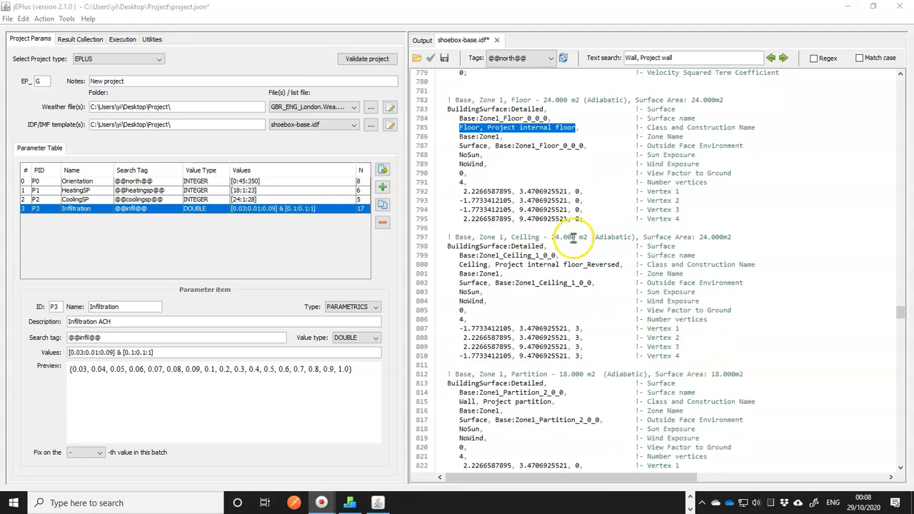
{"action": "scroll", "coordinate": [571, 239], "scroll_direction": "down", "scroll_amount": 9}
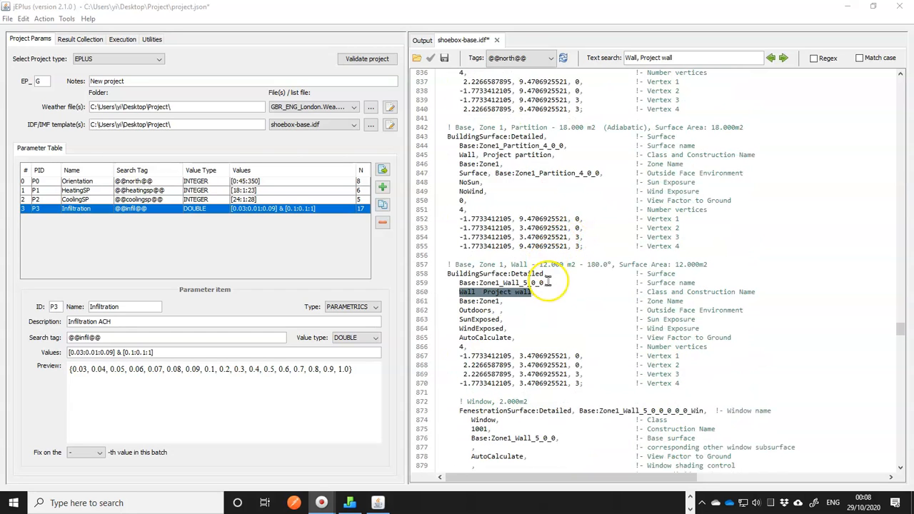
{"action": "left_click", "coordinate": [460, 285]}
{"action": "left_click_drag", "start_coordinate": [460, 285], "coordinate": [546, 284]}
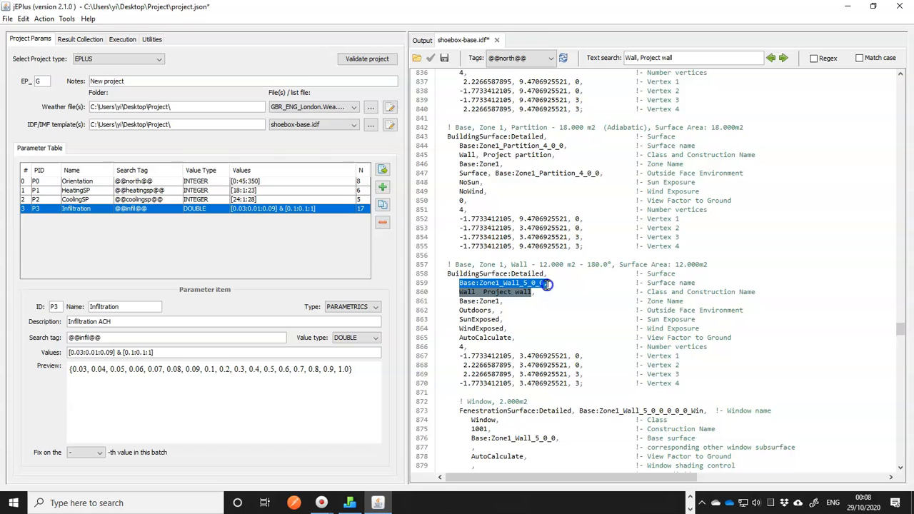
Take the external wall's construction name and search the template for "Project wall"
{"action": "left_click", "coordinate": [500, 294]}
{"action": "double_click", "coordinate": [504, 292]}
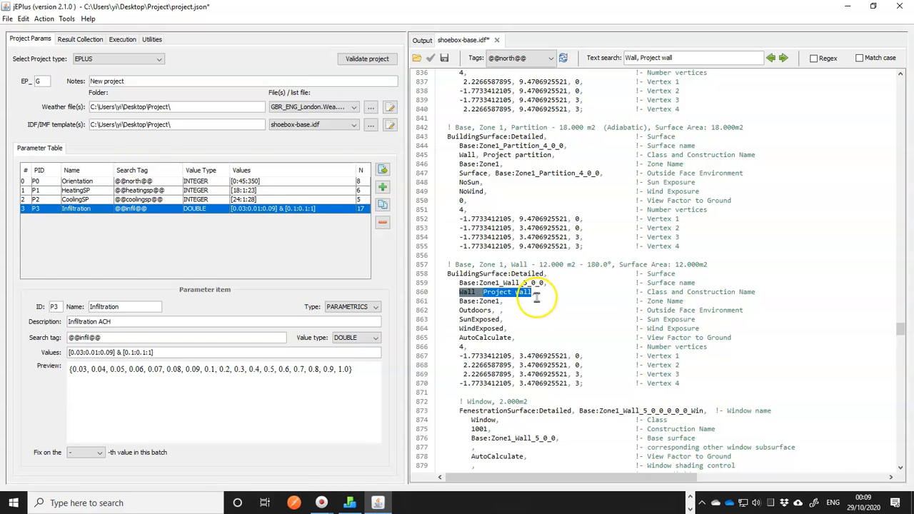
{"action": "left_click_drag", "start_coordinate": [674, 58], "coordinate": [599, 58]}
{"action": "type", "text": "Project wall"}
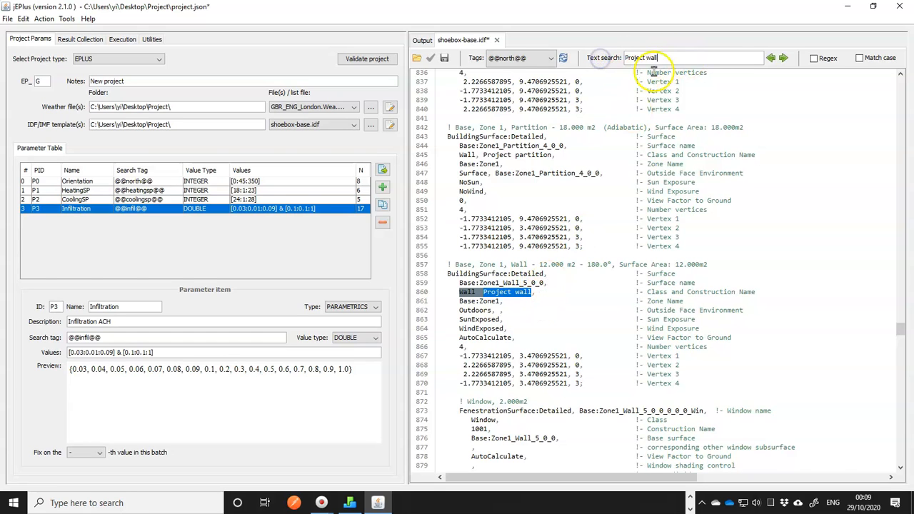
{"action": "key", "text": "Return"}
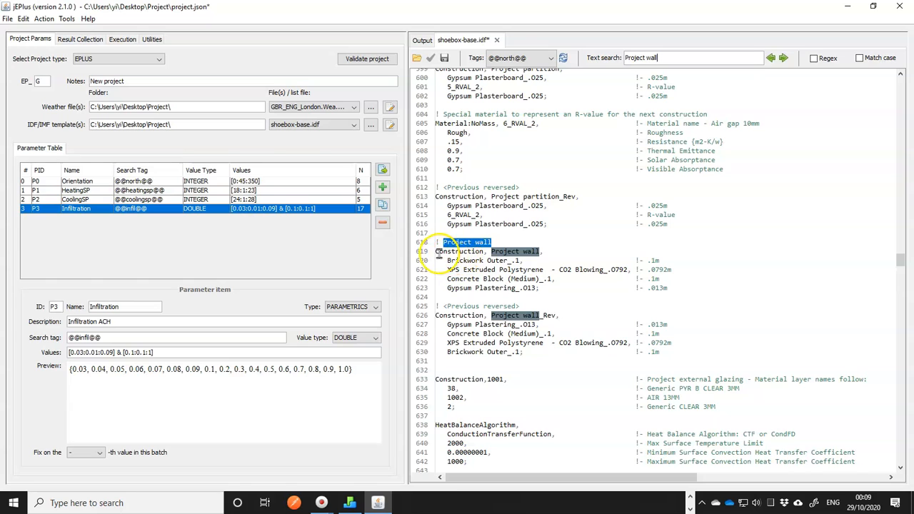
Examine the Project wall construction and each of its material layers, from outer brickwork to gypsum plastering
{"action": "left_click_drag", "start_coordinate": [436, 252], "coordinate": [436, 297]}
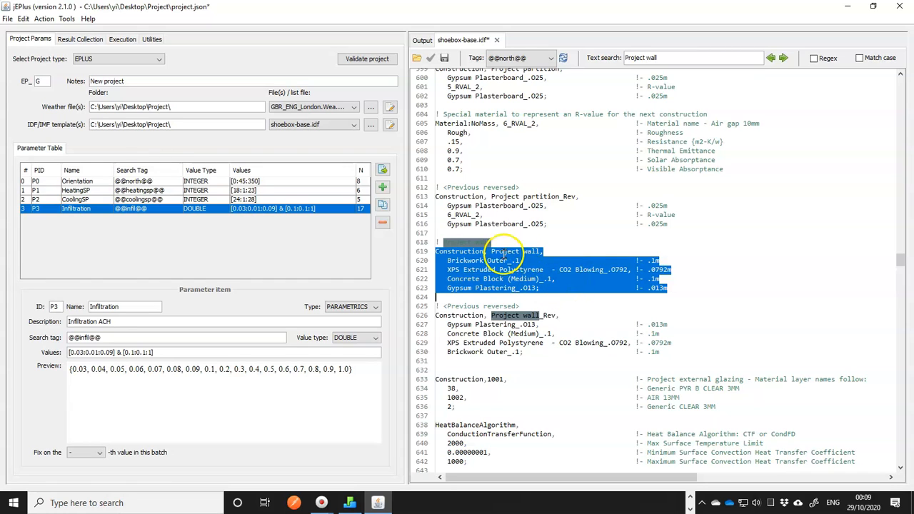
{"action": "left_click", "coordinate": [525, 270]}
{"action": "left_click_drag", "start_coordinate": [447, 260], "coordinate": [512, 262]}
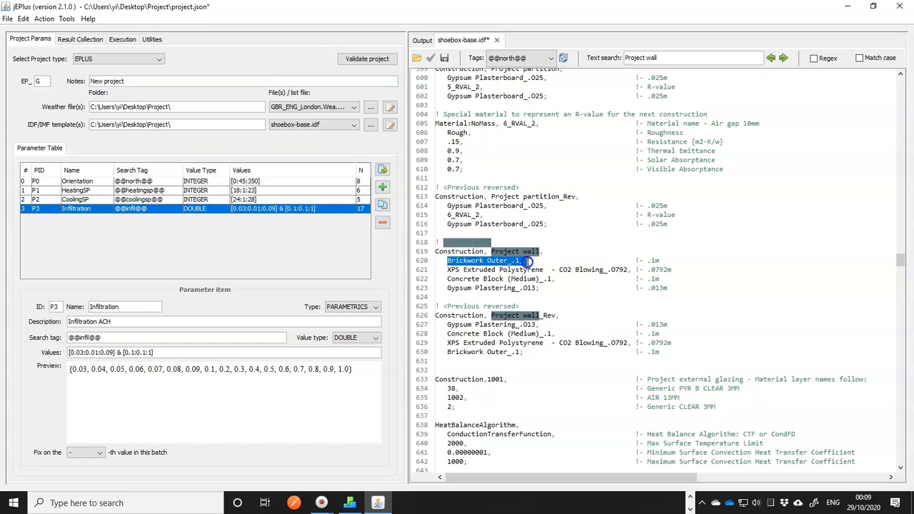
{"action": "left_click_drag", "start_coordinate": [446, 270], "coordinate": [614, 270]}
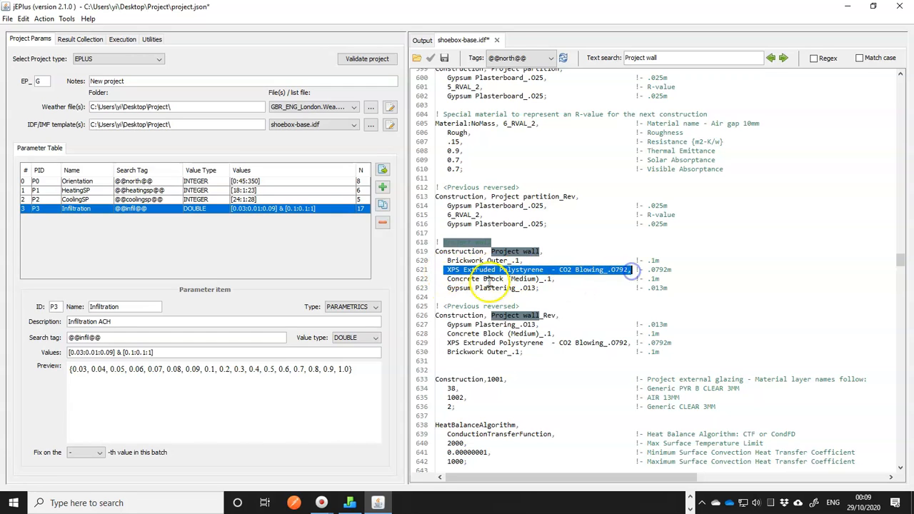
{"action": "left_click_drag", "start_coordinate": [447, 279], "coordinate": [539, 281]}
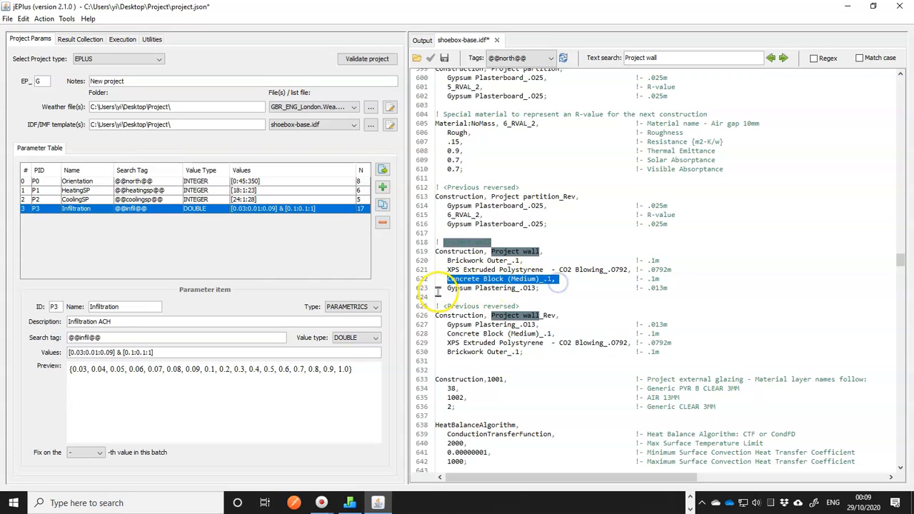
{"action": "left_click_drag", "start_coordinate": [447, 288], "coordinate": [541, 289]}
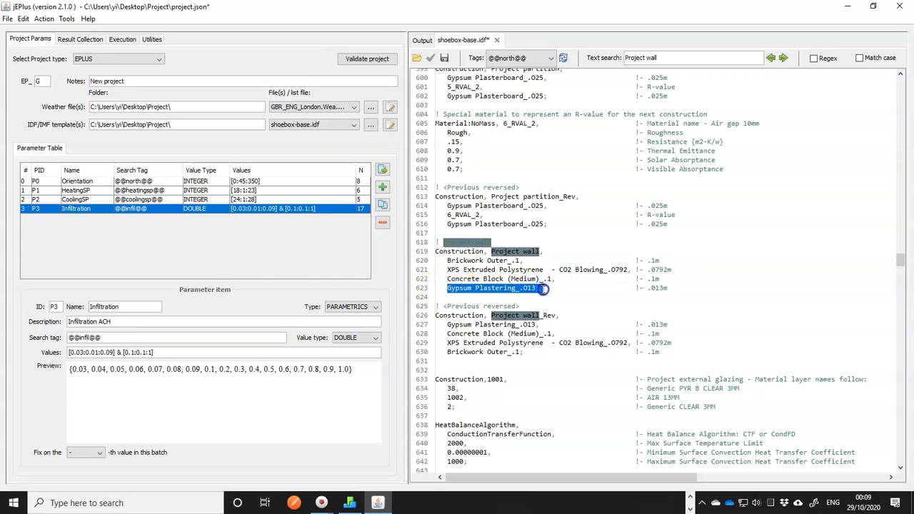
{"action": "left_click", "coordinate": [539, 279]}
Search the template for "XPS Extruded Polystyrene - CO2 Blowing_.O792" and examine the Material object that defines it
{"action": "left_click_drag", "start_coordinate": [448, 269], "coordinate": [628, 271]}
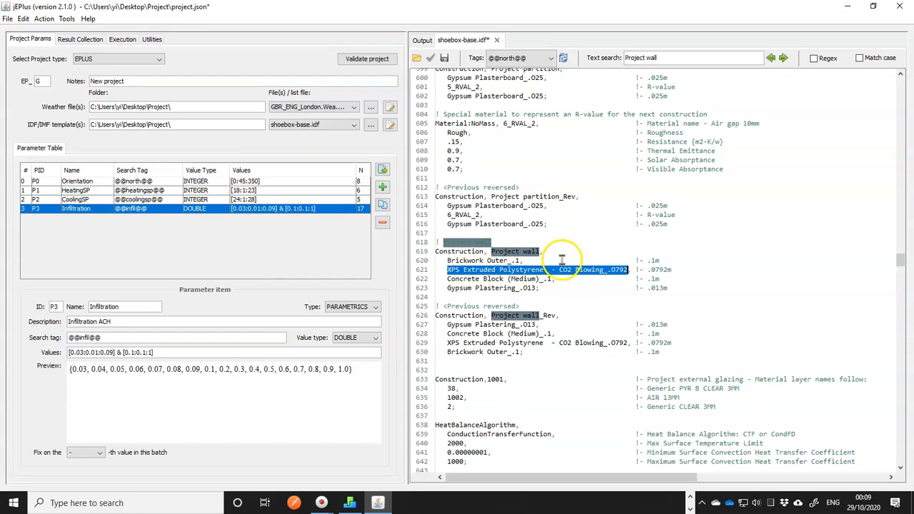
{"action": "triple_click", "coordinate": [659, 59]}
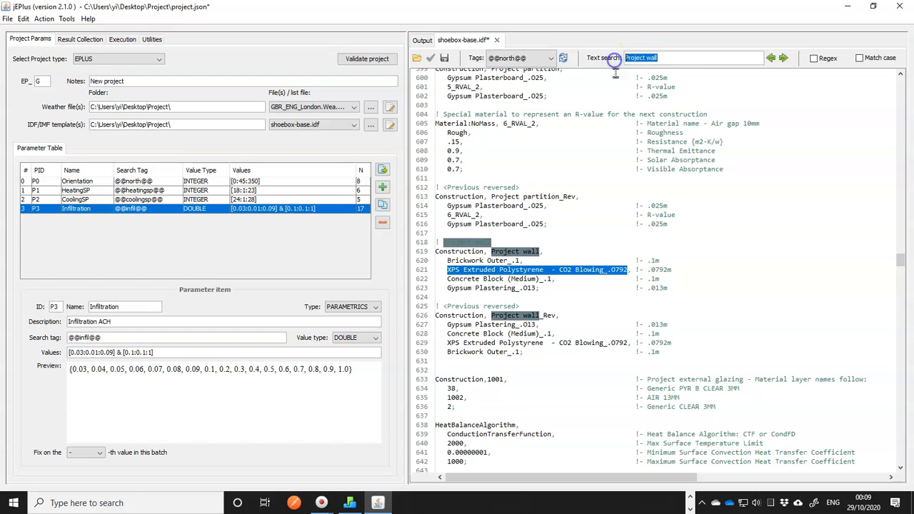
{"action": "type", "text": "XPS Extruded Polystyrene  - CO2 Blowing_.O792"}
{"action": "key", "text": "Return"}
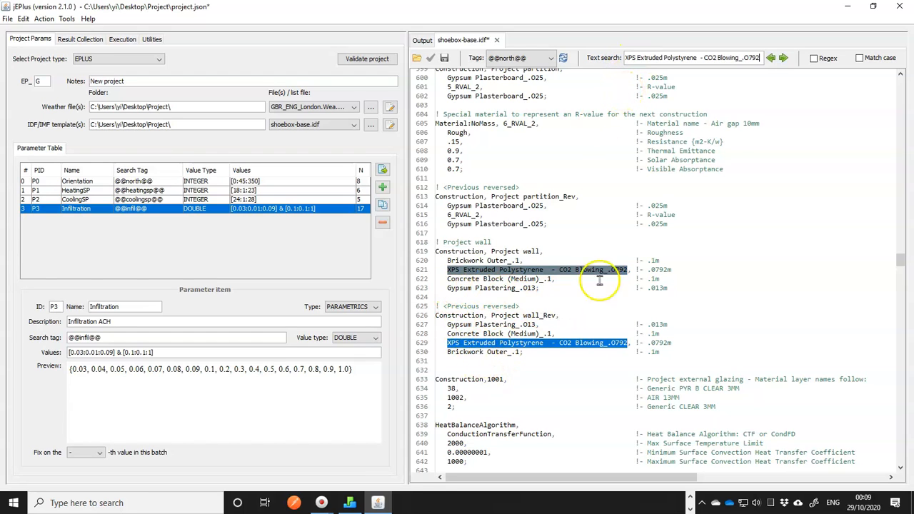
{"action": "left_click", "coordinate": [783, 58]}
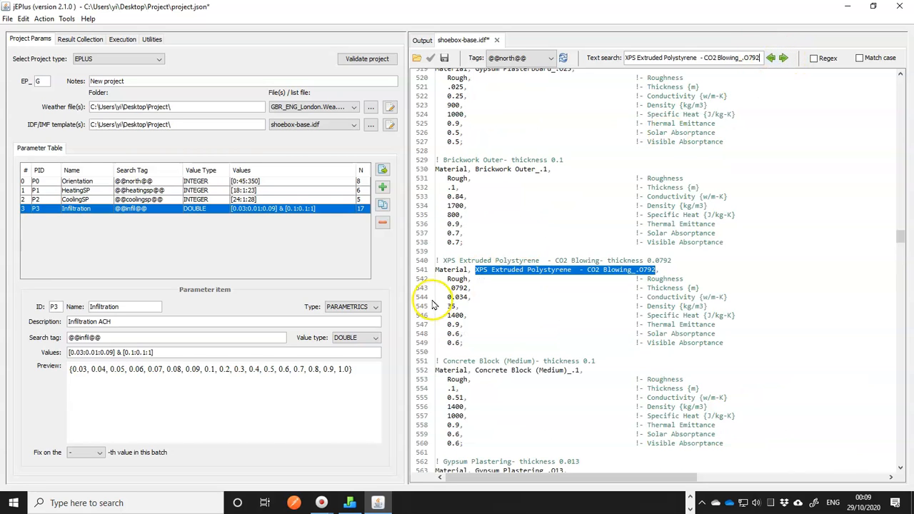
{"action": "left_click_drag", "start_coordinate": [432, 269], "coordinate": [470, 269]}
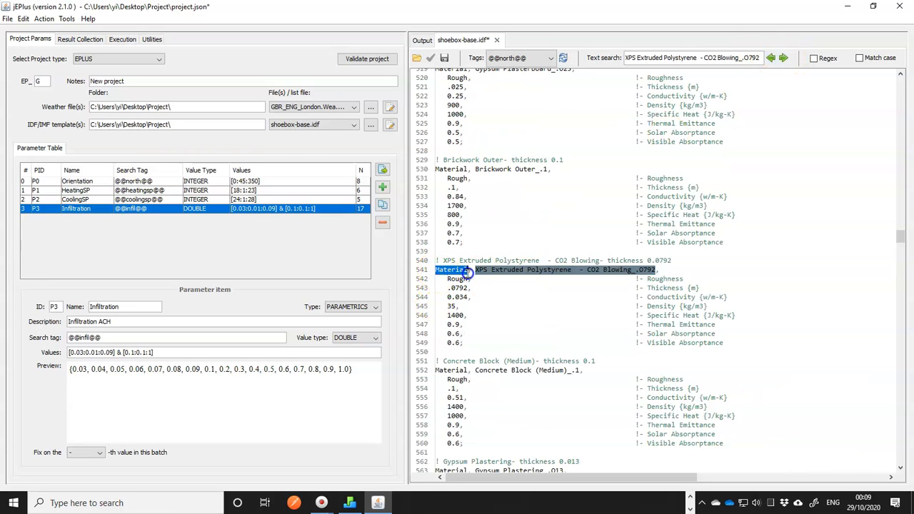
{"action": "left_click", "coordinate": [475, 271]}
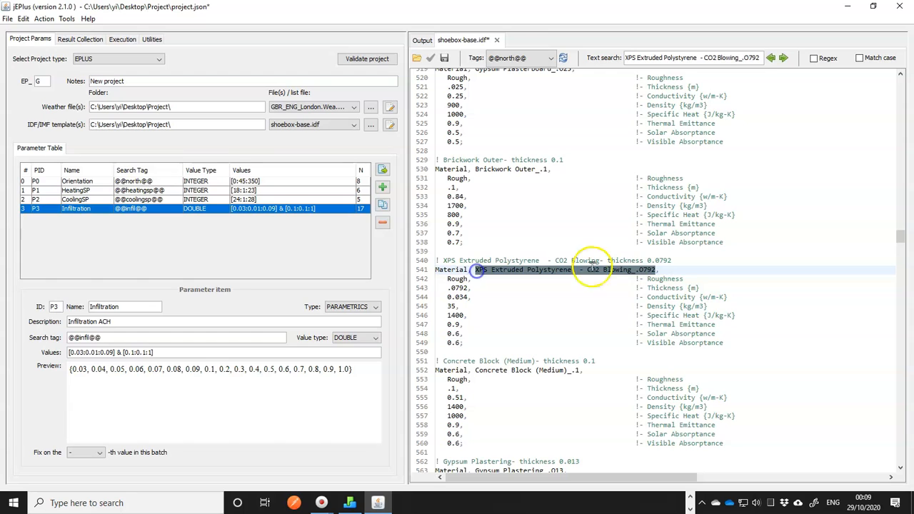
Add a new parameter item named insulation with the description "insulation thickness"
{"action": "left_click_drag", "start_coordinate": [447, 288], "coordinate": [468, 287]}
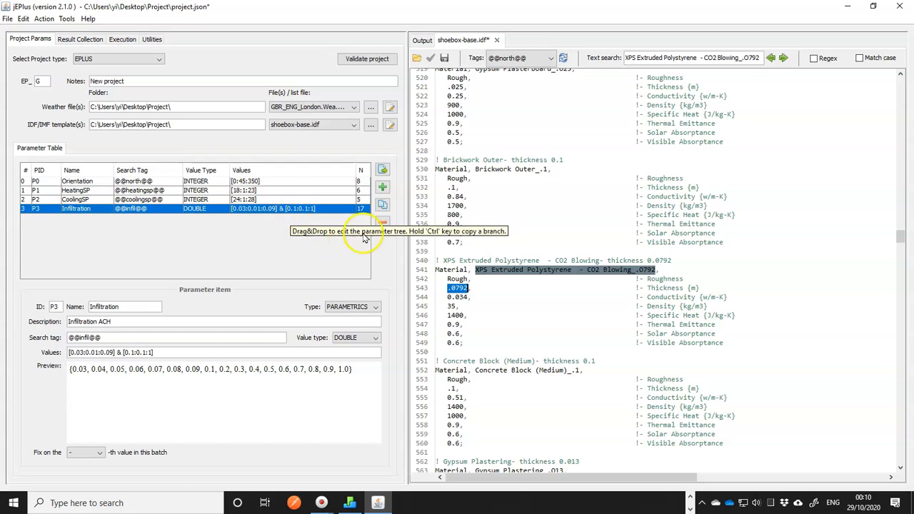
{"action": "left_click", "coordinate": [383, 187]}
{"action": "left_click_drag", "start_coordinate": [127, 306], "coordinate": [69, 303]}
{"action": "type", "text": "insulation"}
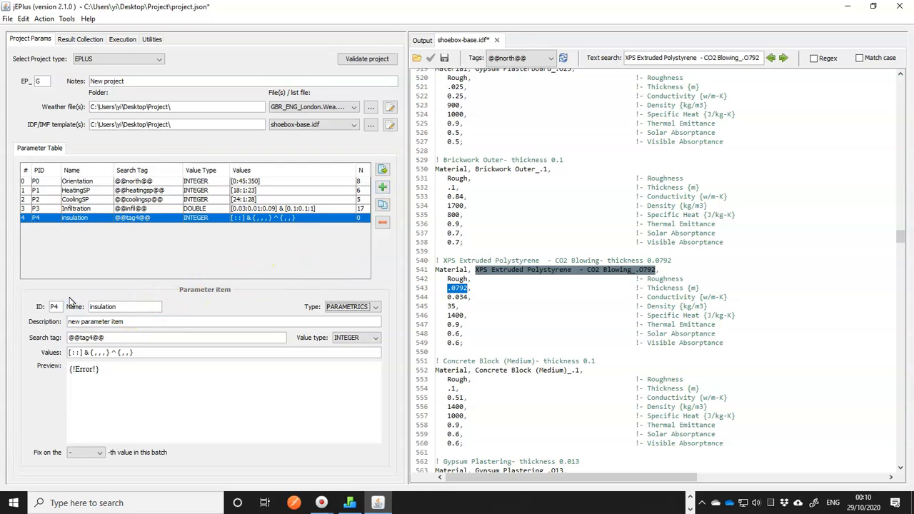
{"action": "left_click_drag", "start_coordinate": [126, 322], "coordinate": [63, 321]}
{"action": "key", "text": "BackSpace"}
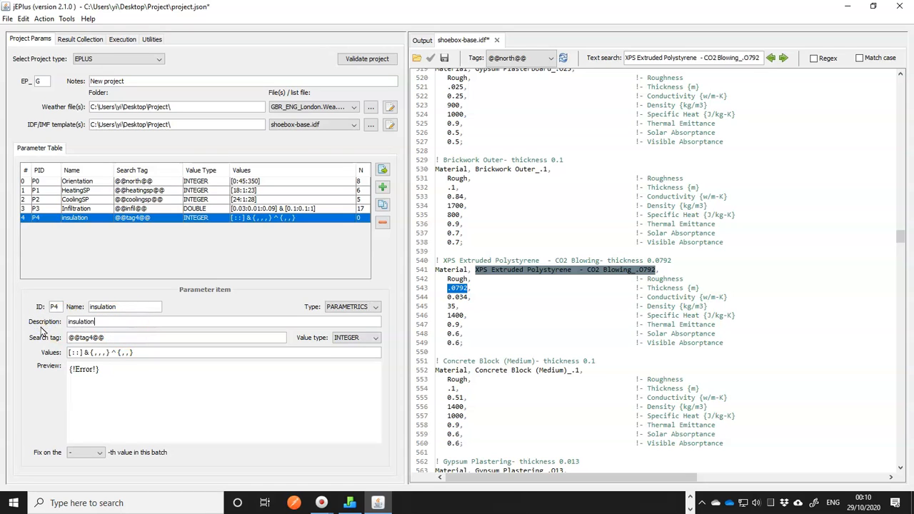
{"action": "type", "text": "insulation thickness"}
{"action": "double_click", "coordinate": [86, 337]}
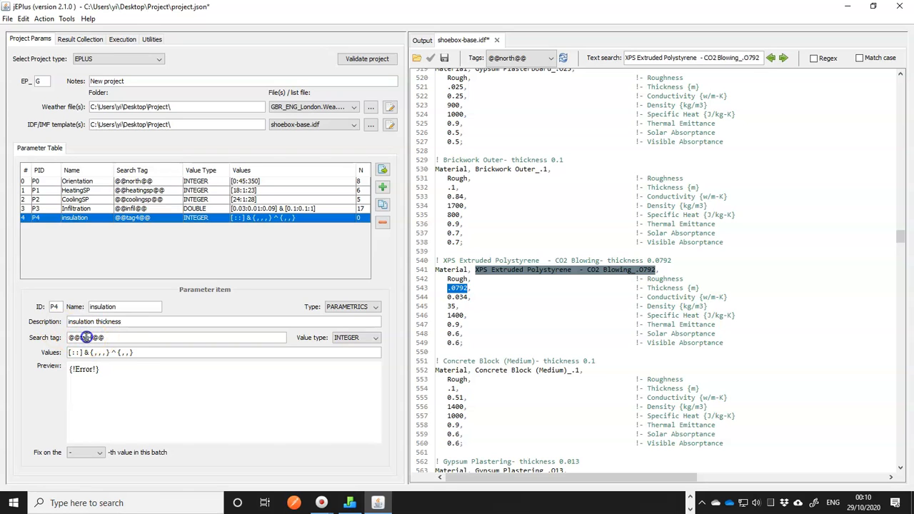
{"action": "type", "text": "insulation"}
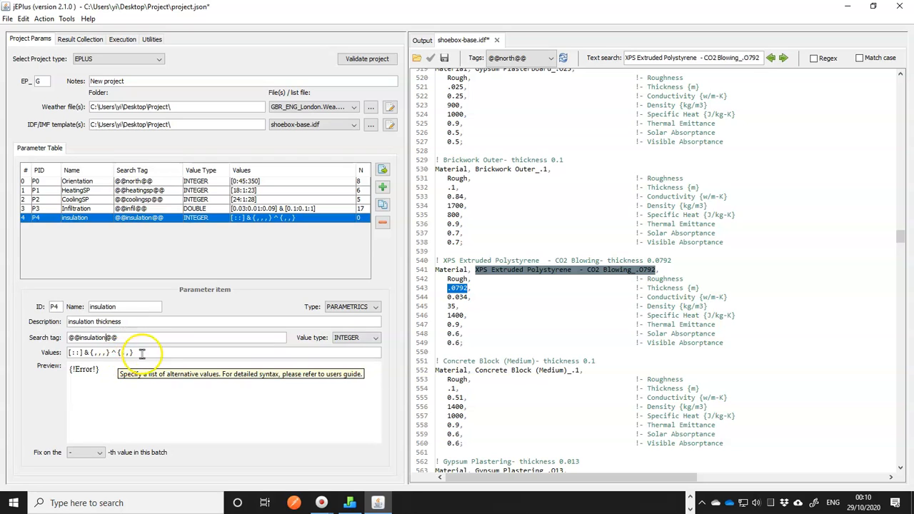
{"action": "left_click_drag", "start_coordinate": [132, 352], "coordinate": [41, 354]}
{"action": "type", "text": "[0.05:0.05:0.3"}
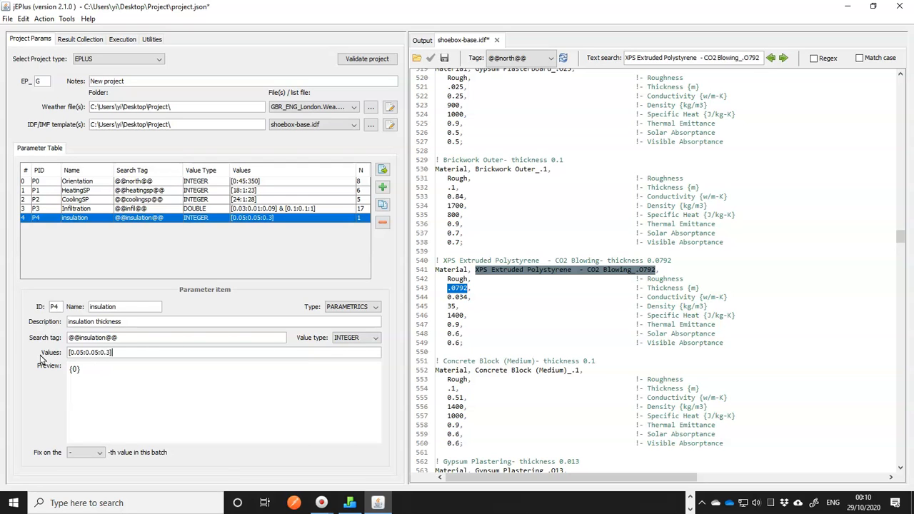
{"action": "left_click", "coordinate": [348, 337]}
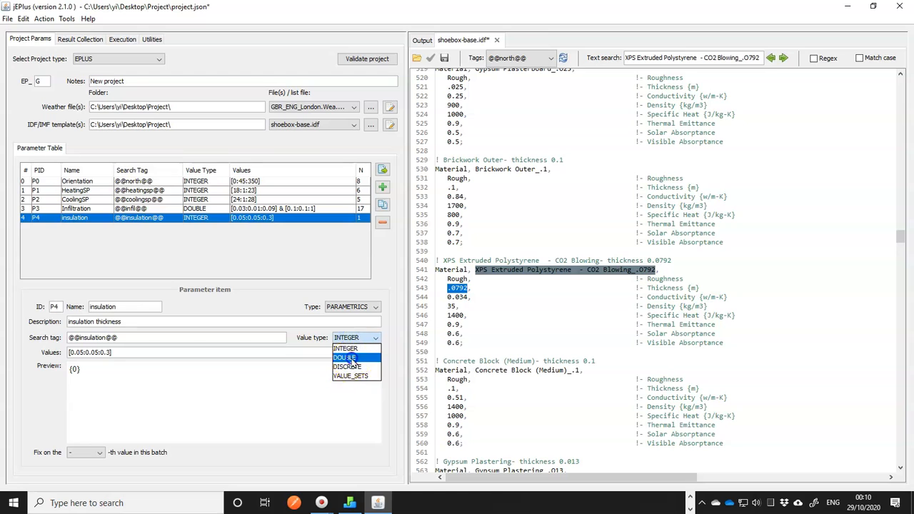
{"action": "left_click", "coordinate": [350, 359]}
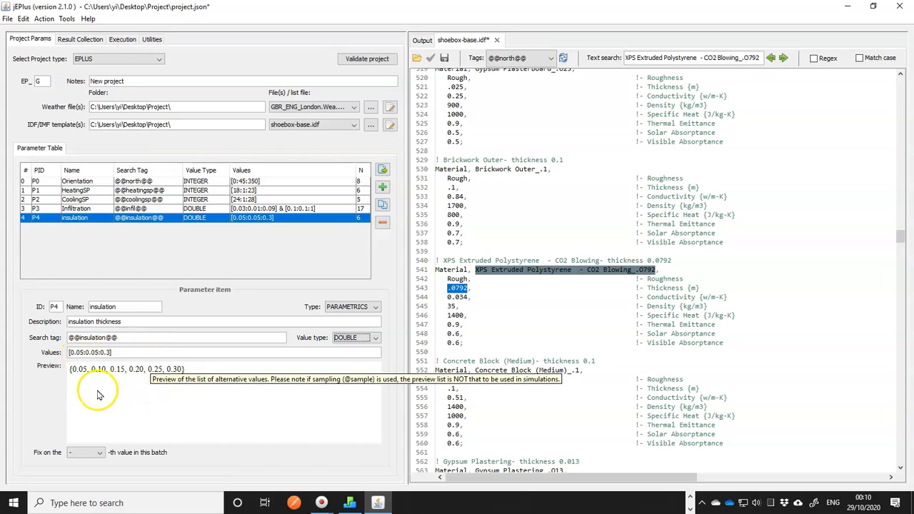
{"action": "left_click_drag", "start_coordinate": [117, 337], "coordinate": [63, 339]}
{"action": "key", "text": "ctrl+c"}
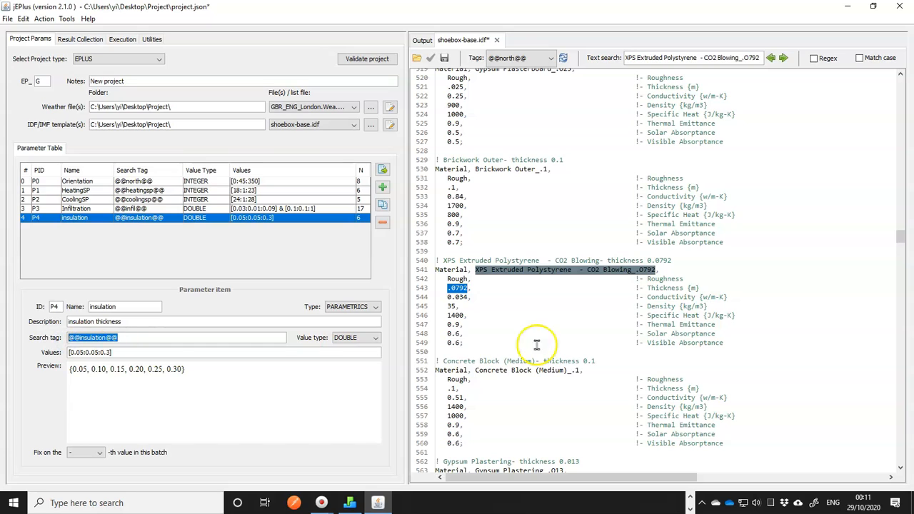
{"action": "double_click", "coordinate": [457, 289]}
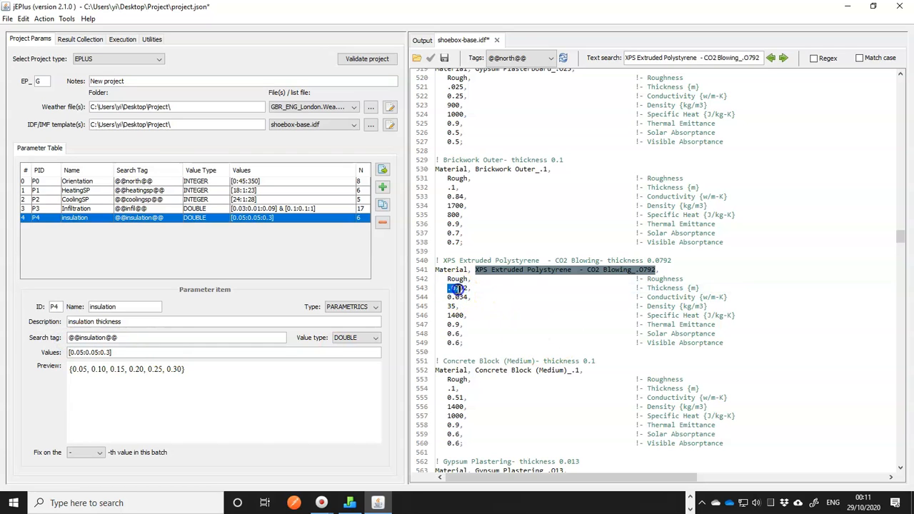
{"action": "key", "text": "ctrl+v"}
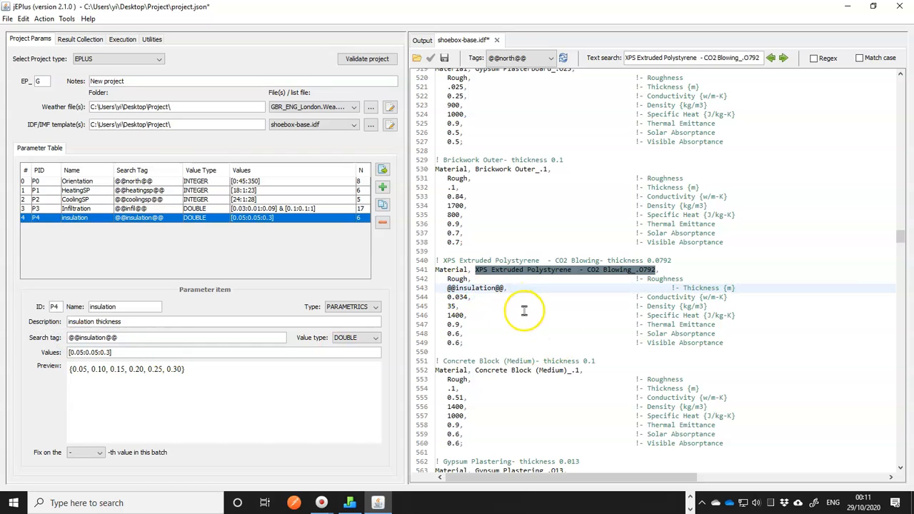
Find the Project wall construction that uses the XPS material and insert two copies of its block directly below it
{"action": "left_click", "coordinate": [783, 58]}
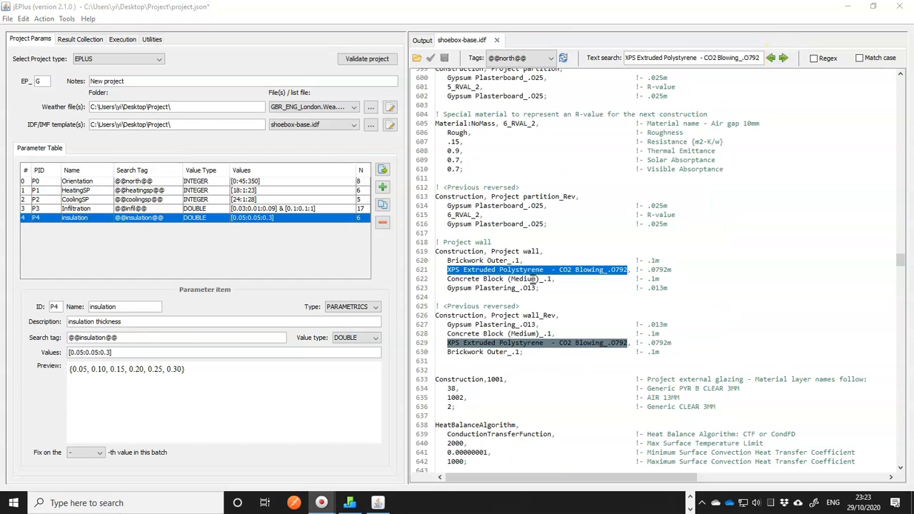
{"action": "left_click", "coordinate": [437, 243]}
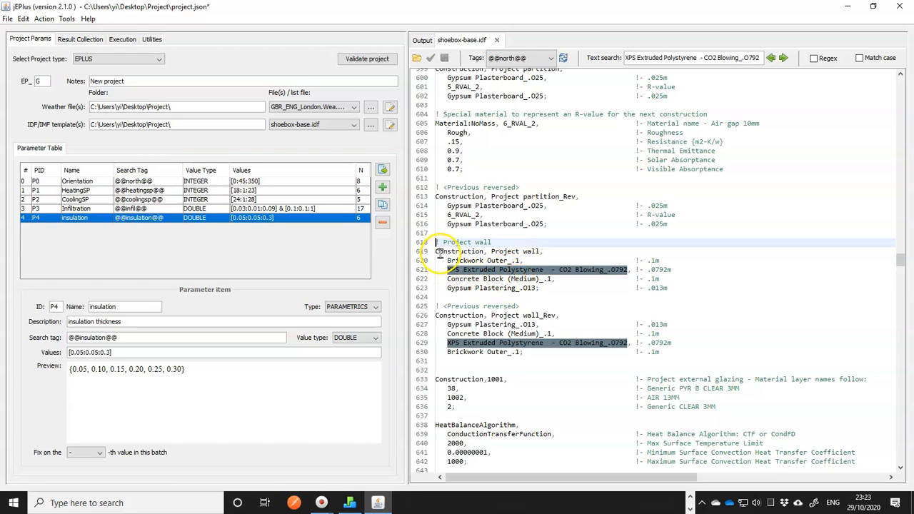
{"action": "left_click_drag", "start_coordinate": [437, 243], "coordinate": [437, 297]}
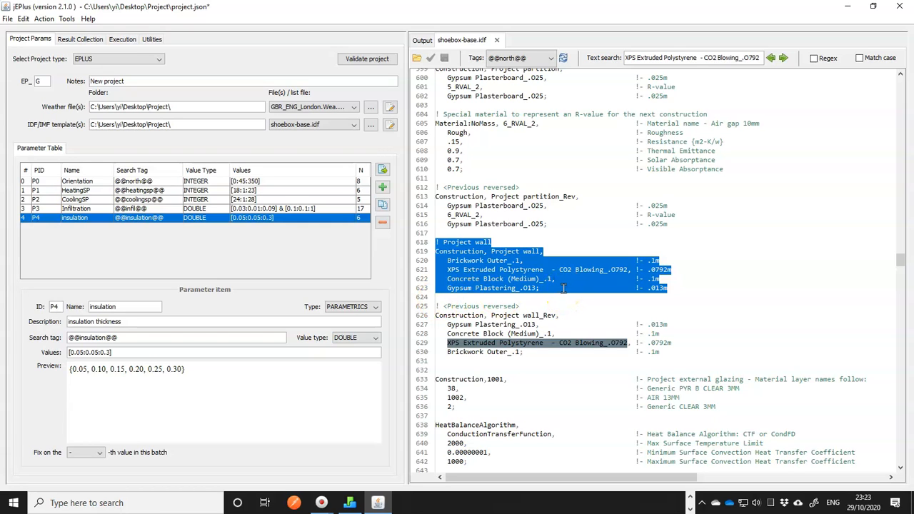
{"action": "key", "text": "ctrl+c"}
{"action": "key", "text": "Down"}
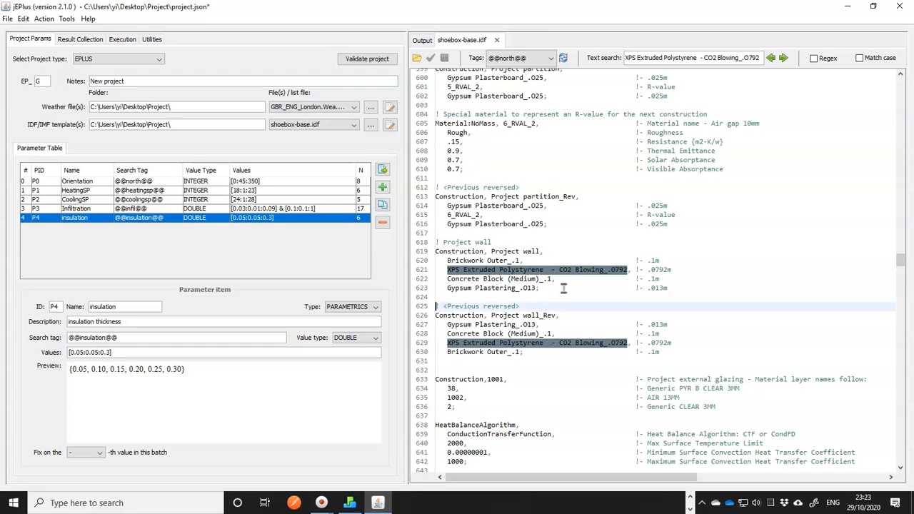
{"action": "key", "text": "ctrl+v"}
{"action": "key", "text": "Return"}
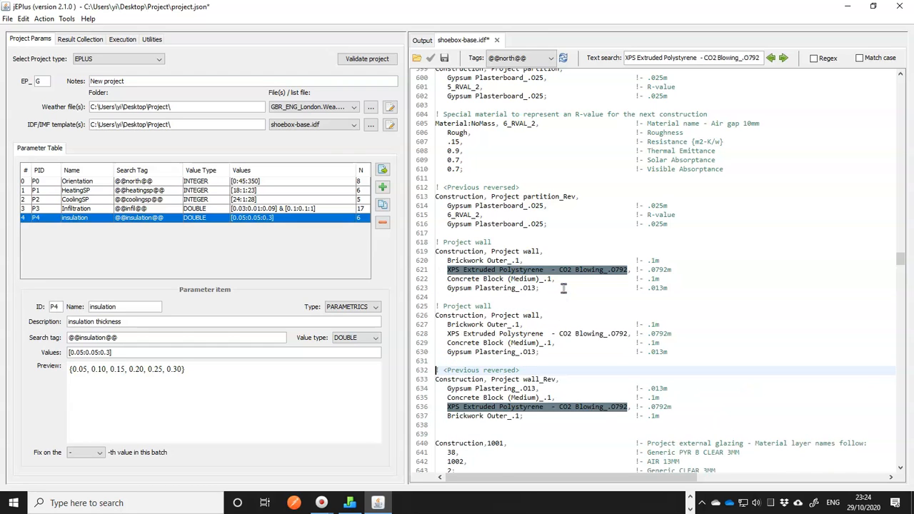
{"action": "key", "text": "ctrl+v"}
{"action": "key", "text": "Return"}
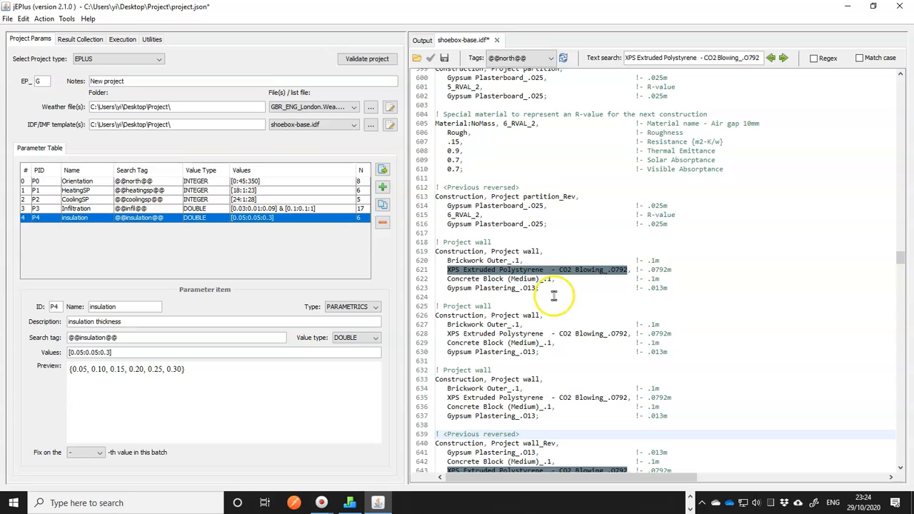
Rename the three Project wall constructions, in order, as Wall cavity, Wall external and Wall internal
{"action": "left_click_drag", "start_coordinate": [491, 251], "coordinate": [543, 250]}
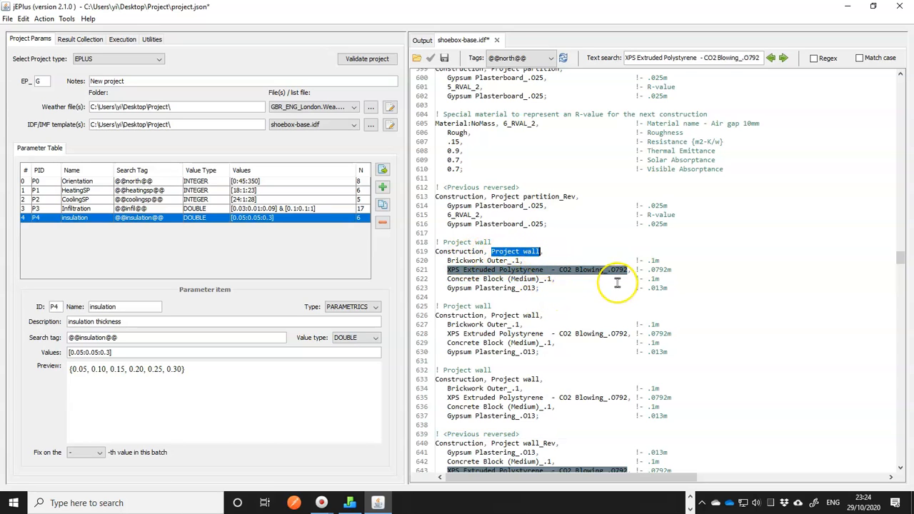
{"action": "type", "text": "W"}
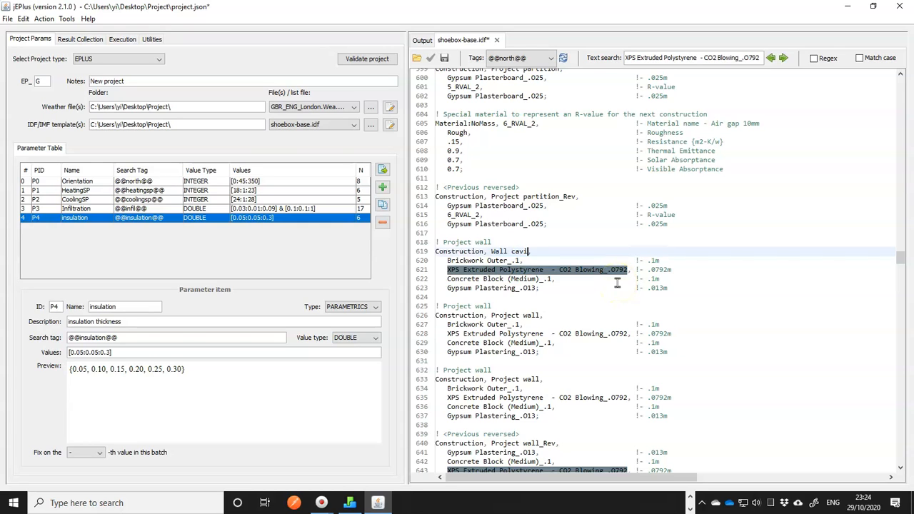
{"action": "left_click", "coordinate": [451, 315]}
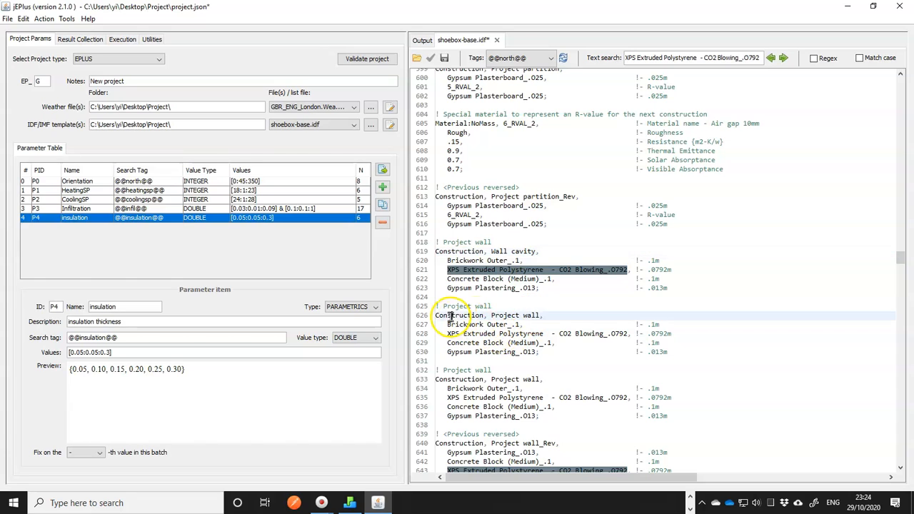
{"action": "double_click", "coordinate": [504, 314]}
{"action": "key", "text": "shift+Right"}
{"action": "key", "text": "Delete"}
{"action": "type", "text": "Wall"}
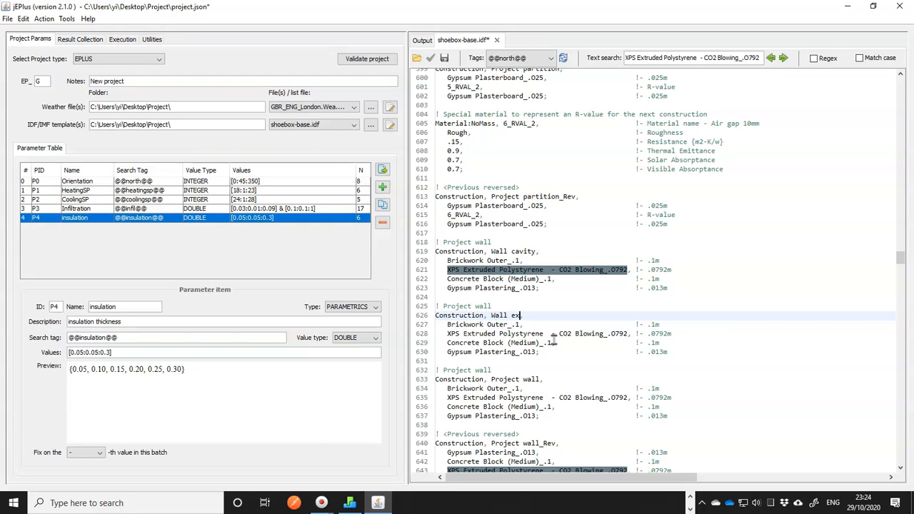
{"action": "type", "text": " external"}
{"action": "double_click", "coordinate": [503, 379]}
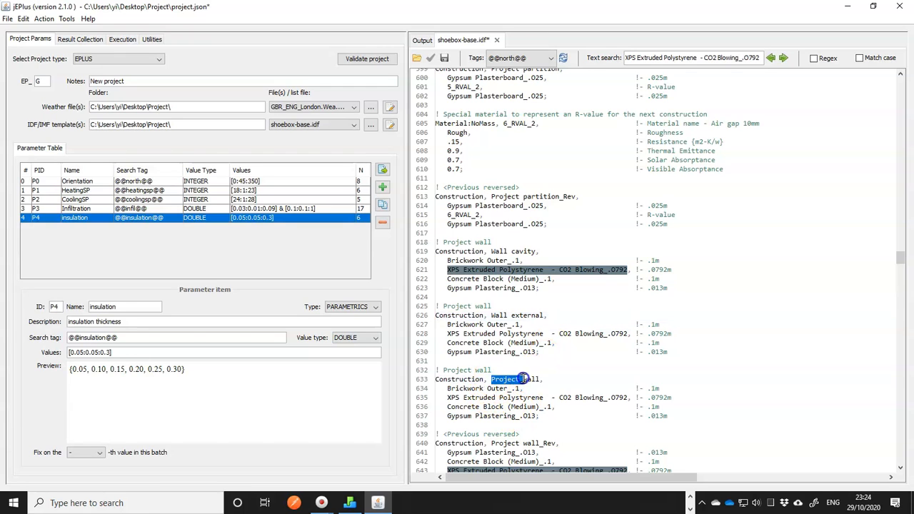
{"action": "type", "text": "W"}
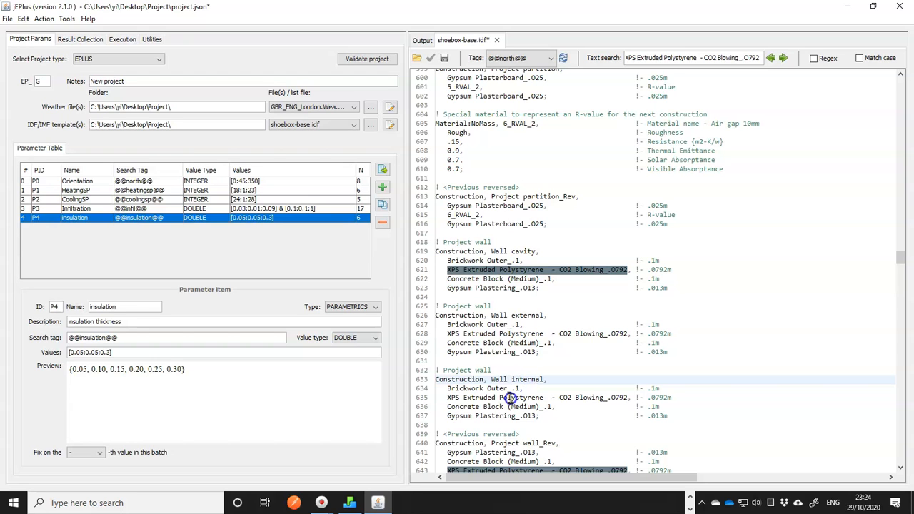
Insert a copy of the Gypsum Plastering_.O13 layer, ending in a comma, as the first layer of the Wall external construction
{"action": "scroll", "coordinate": [525, 397], "scroll_direction": "down", "scroll_amount": 1}
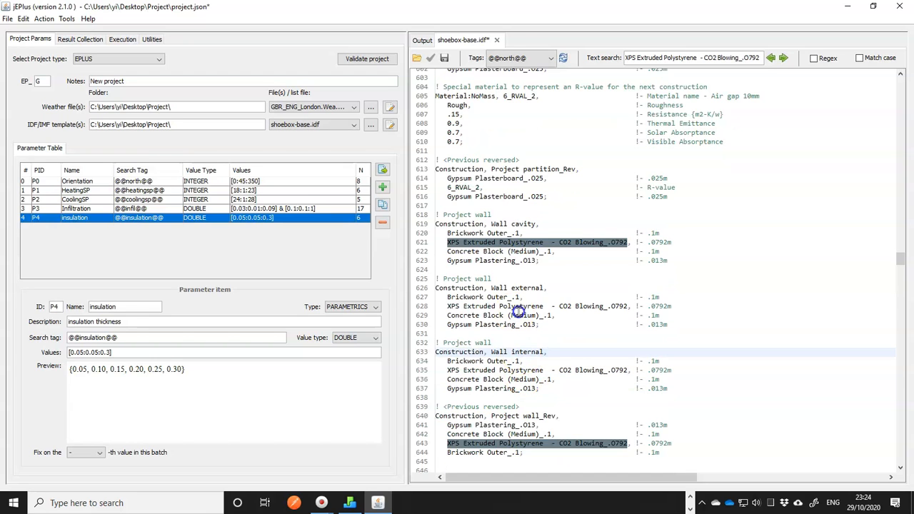
{"action": "left_click", "coordinate": [469, 280]}
{"action": "left_click", "coordinate": [518, 287]}
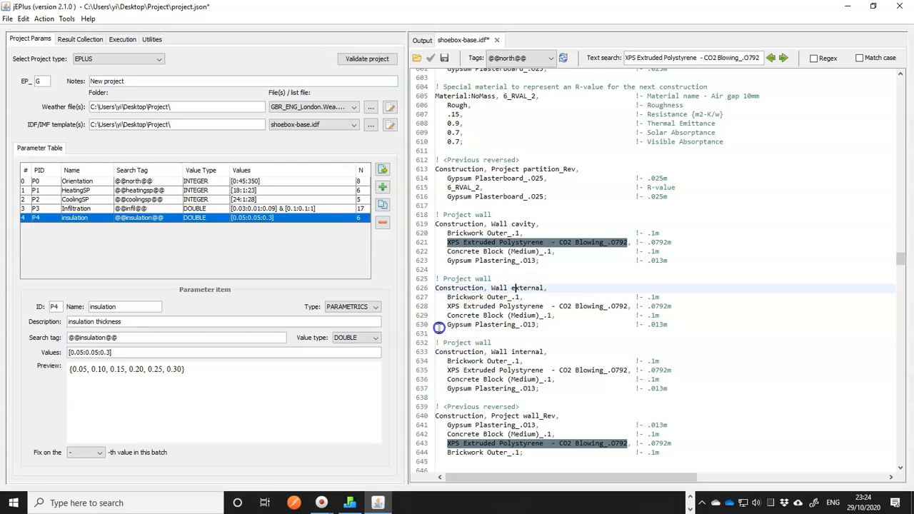
{"action": "left_click", "coordinate": [514, 326]}
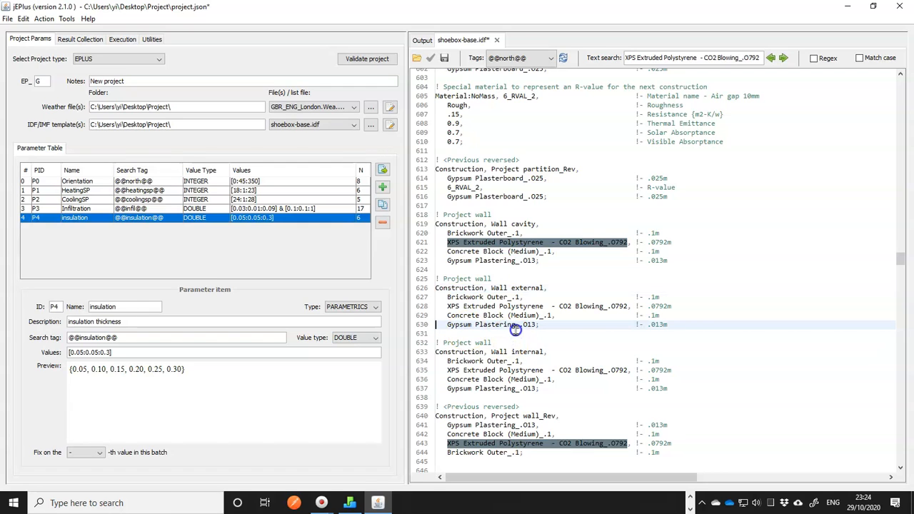
{"action": "key", "text": "shift+Down"}
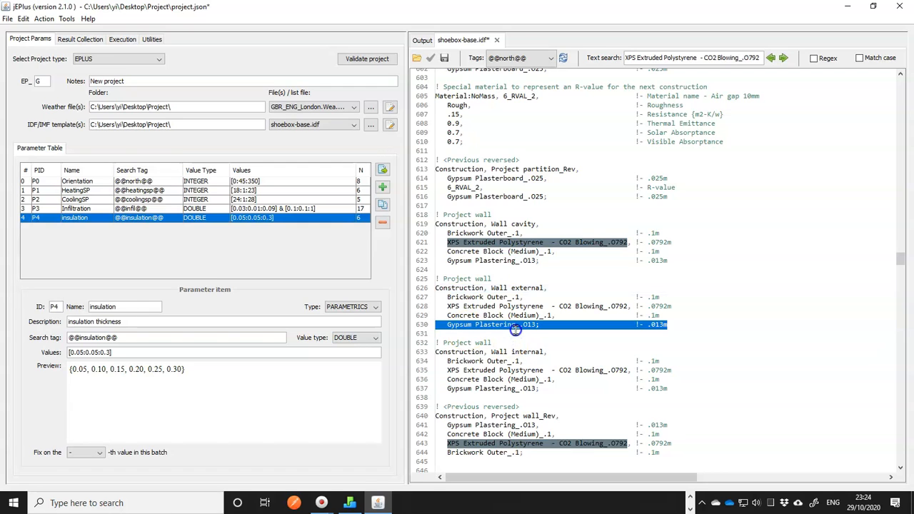
{"action": "key", "text": "shift+Up"}
{"action": "key", "text": "ctrl+shift+Right"}
{"action": "key", "text": "ctrl+shift+Right"}
{"action": "key", "text": "ctrl+shift+Right"}
{"action": "key", "text": "ctrl+shift+Right"}
{"action": "key", "text": "ctrl+c"}
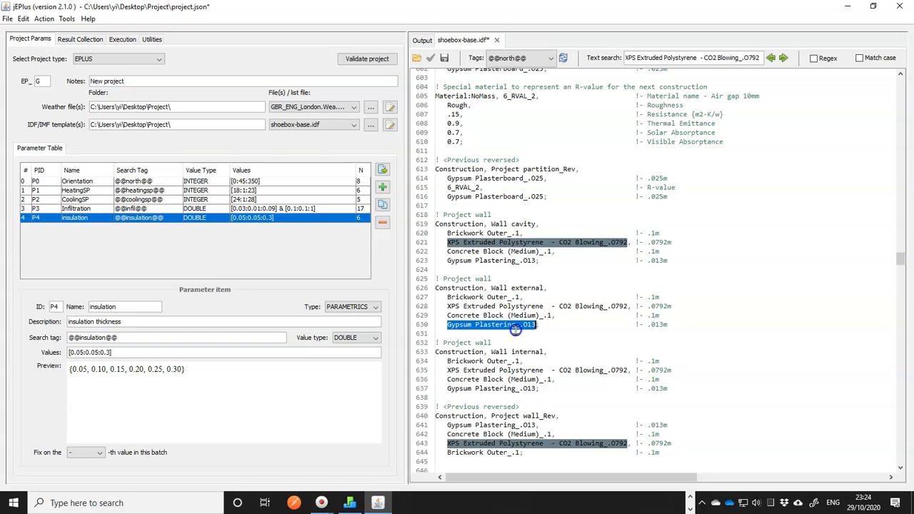
{"action": "key", "text": "Up"}
{"action": "key", "text": "Up"}
{"action": "key", "text": "Up"}
{"action": "key", "text": "Up"}
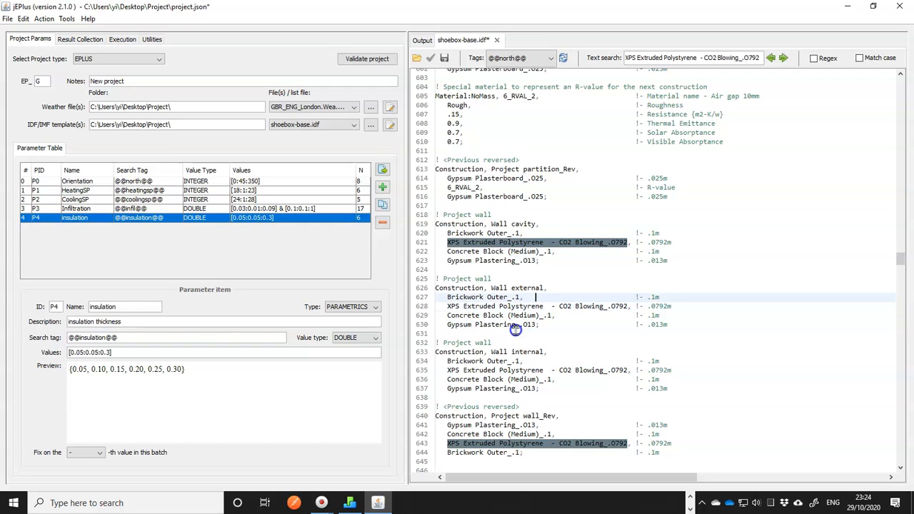
{"action": "key", "text": "Return"}
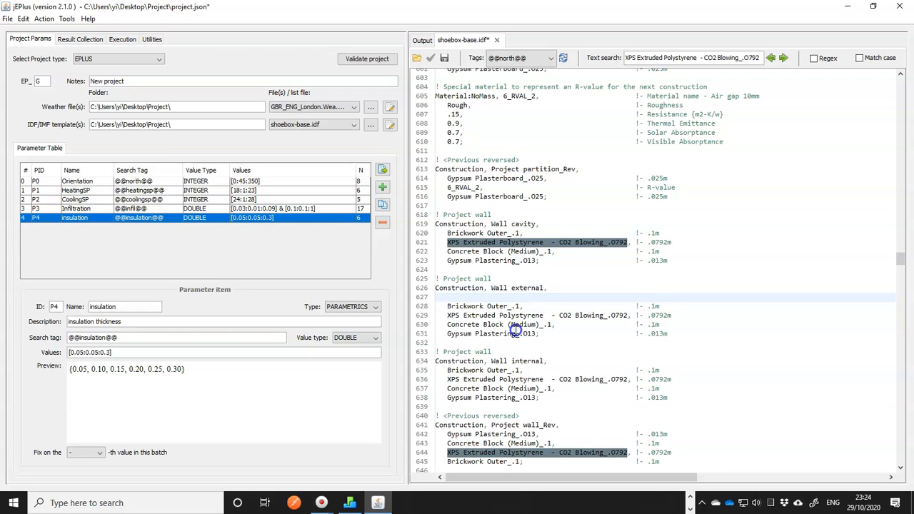
{"action": "key", "text": "Tab"}
{"action": "key", "text": "ctrl+v"}
Move the XPS Extruded Polystyrene layer of Wall external above Brickwork Outer_.1, directly after the first gypsum plastering layer
{"action": "key", "text": "Down"}
{"action": "key", "text": "Down"}
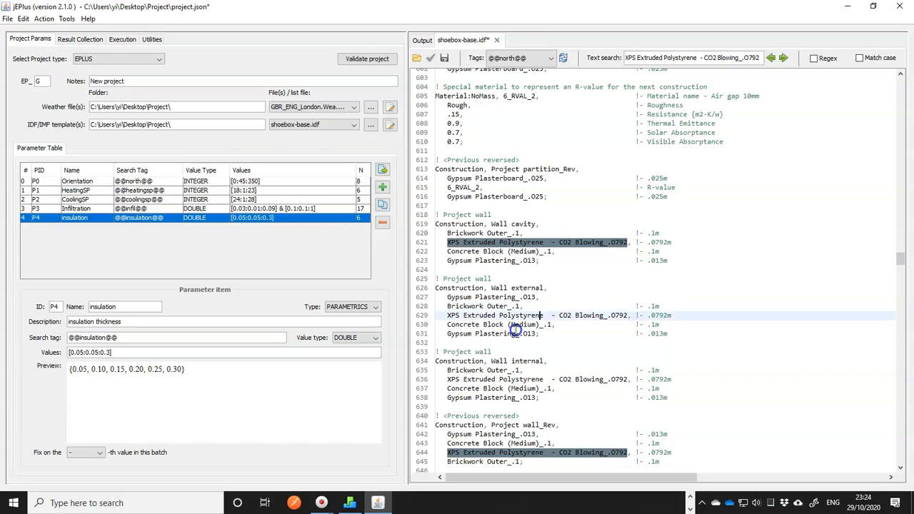
{"action": "key", "text": "Up"}
{"action": "key", "text": "Up"}
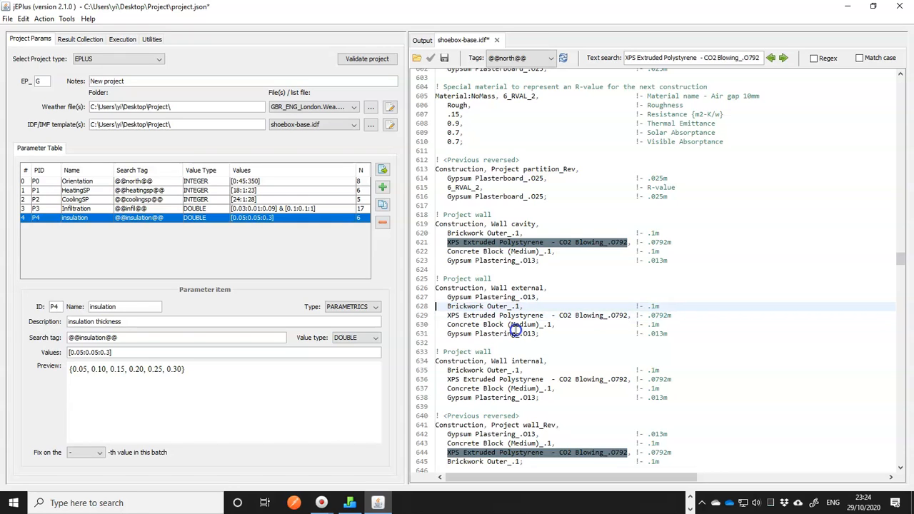
{"action": "key", "text": "Down"}
{"action": "key", "text": "Down"}
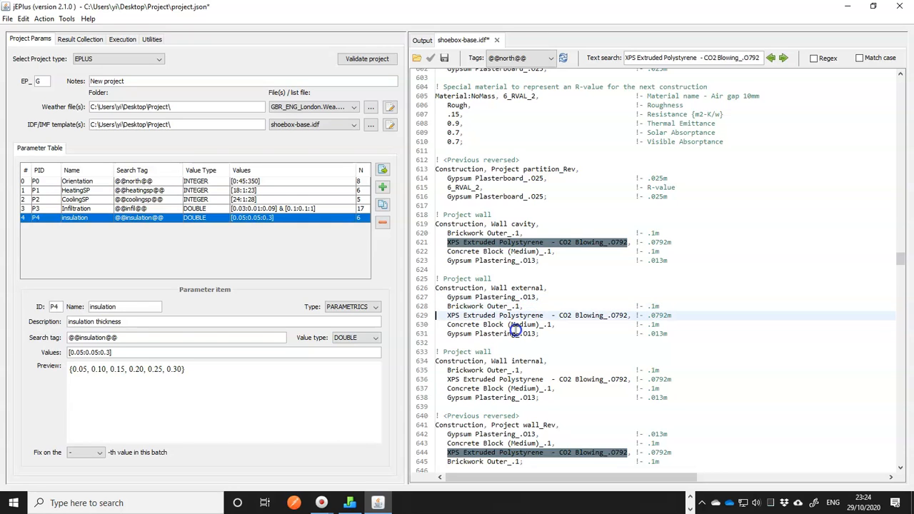
{"action": "key", "text": "shift+Down"}
{"action": "key", "text": "ctrl+x"}
{"action": "key", "text": "Up"}
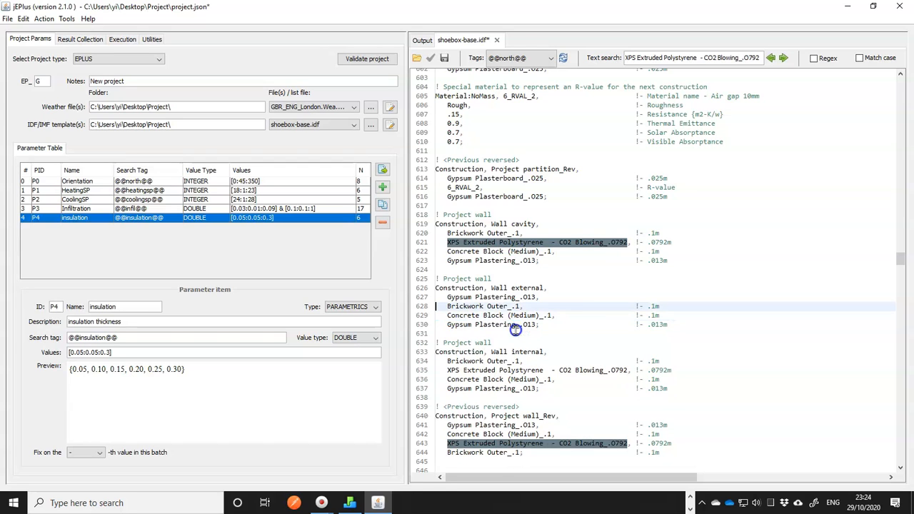
{"action": "key", "text": "ctrl+v"}
{"action": "key", "text": "Up"}
{"action": "key", "text": "Down"}
{"action": "key", "text": "Down"}
{"action": "key", "text": "Up"}
{"action": "key", "text": "Down"}
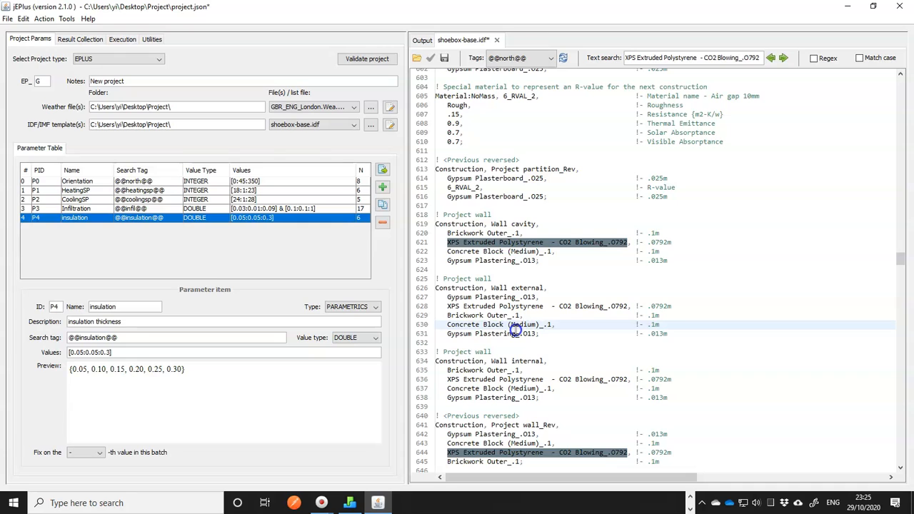
Remove the Concrete Block (Medium)_.1 layer from both the Wall external and Wall internal constructions
{"action": "key", "text": "shift+Down"}
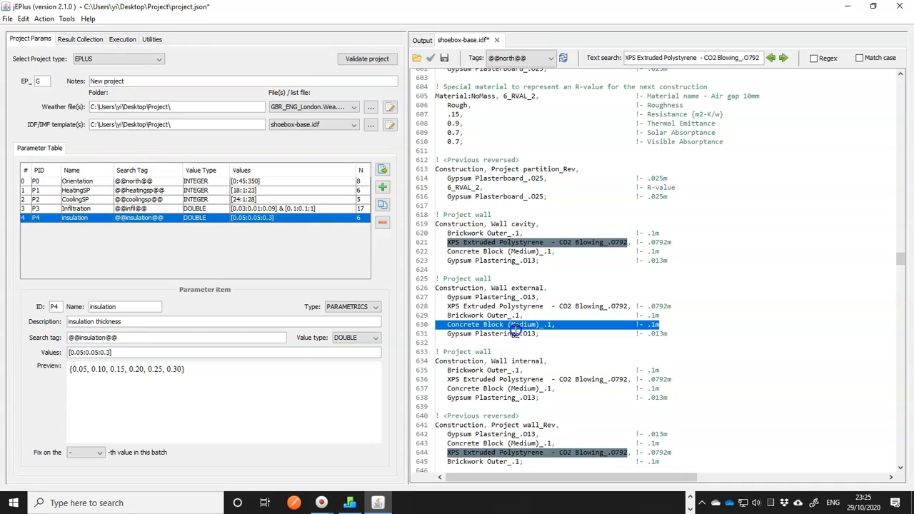
{"action": "key", "text": "ctrl+x"}
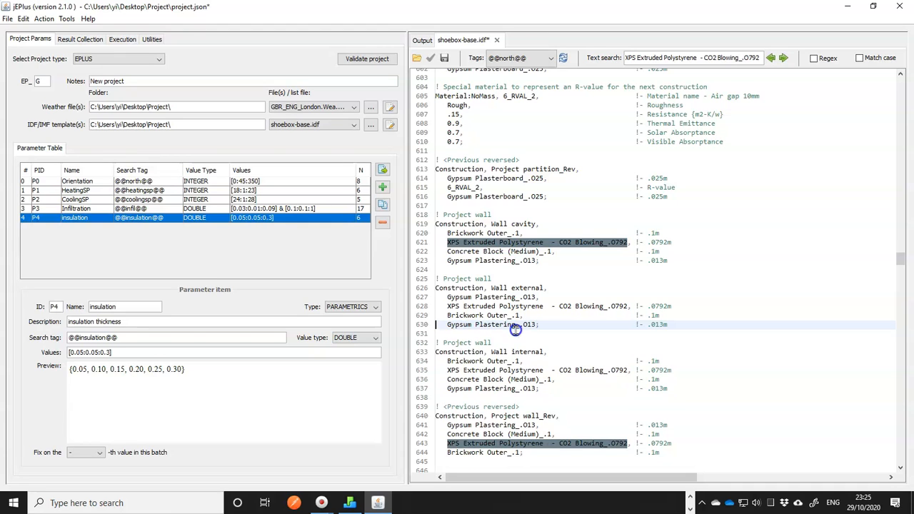
{"action": "key", "text": "Up"}
{"action": "key", "text": "Up"}
{"action": "key", "text": "Up"}
{"action": "key", "text": "Up"}
{"action": "key", "text": "Down"}
{"action": "key", "text": "Down"}
{"action": "key", "text": "Down"}
{"action": "key", "text": "Down"}
{"action": "key", "text": "Down"}
{"action": "key", "text": "Down"}
{"action": "key", "text": "Down"}
{"action": "key", "text": "Down"}
{"action": "key", "text": "Down"}
{"action": "key", "text": "Up"}
{"action": "key", "text": "Up"}
{"action": "key", "text": "Down"}
{"action": "key", "text": "Down"}
{"action": "key", "text": "Up"}
{"action": "key", "text": "Down"}
{"action": "key", "text": "Up"}
{"action": "key", "text": "Down"}
{"action": "key", "text": "Down"}
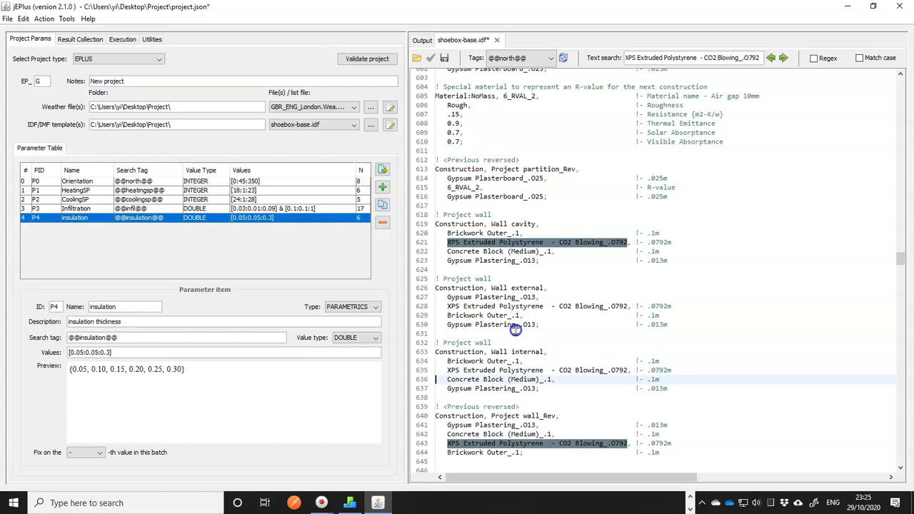
{"action": "key", "text": "shift+Down"}
{"action": "key", "text": "Delete"}
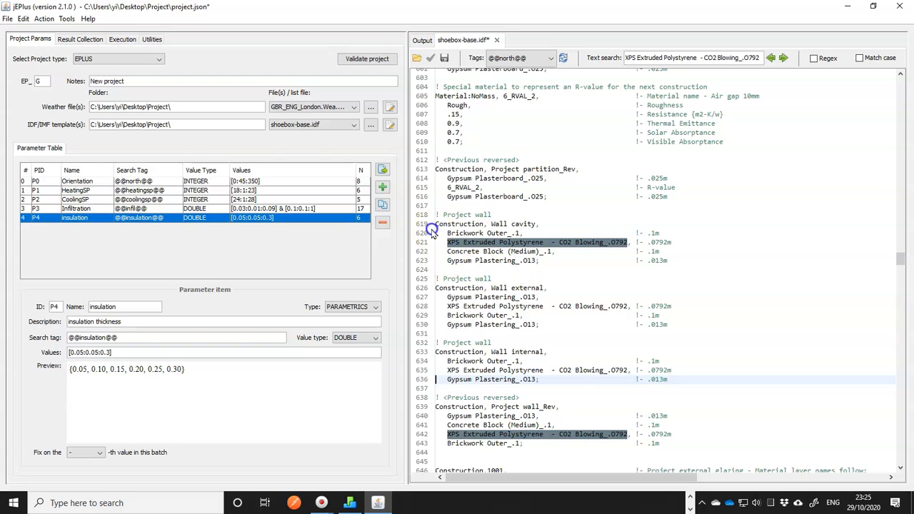
Locate the Base:Zone1_Wall_5_0_0 building surface and select its Project wall construction name
{"action": "left_click", "coordinate": [541, 224]}
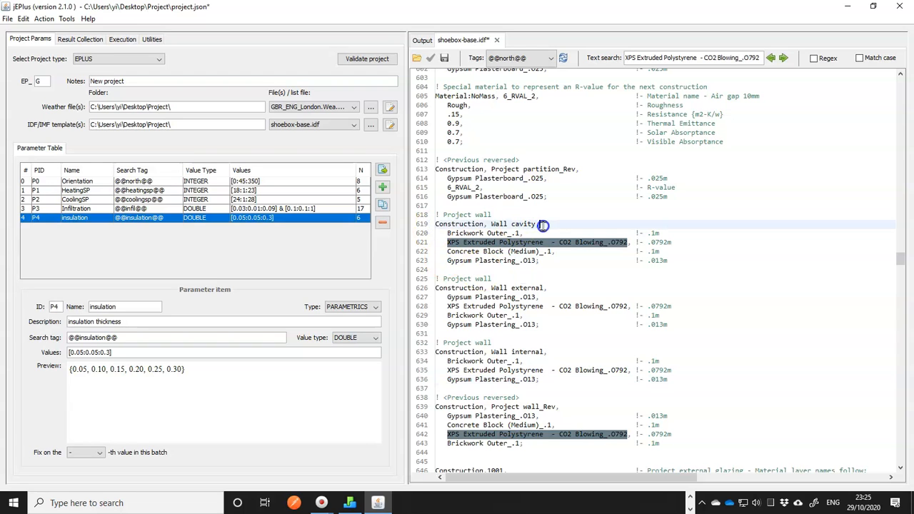
{"action": "left_click_drag", "start_coordinate": [434, 229], "coordinate": [429, 393]}
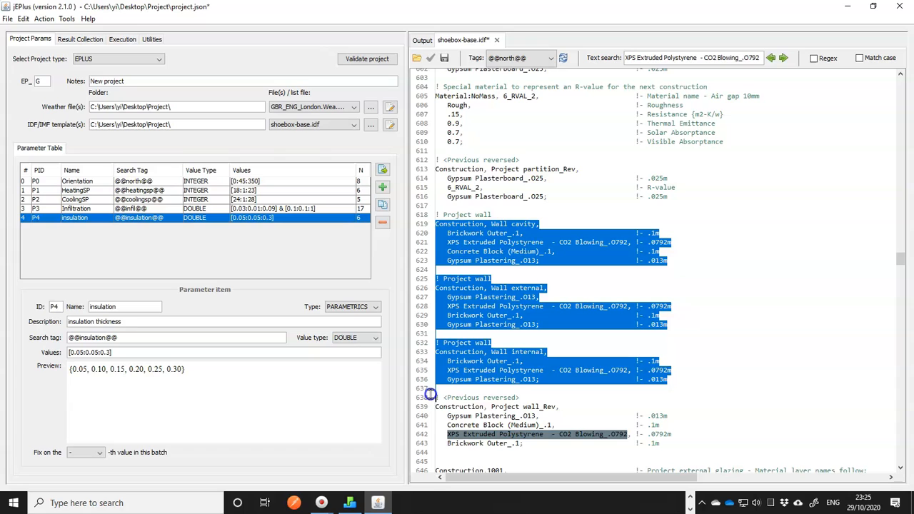
{"action": "left_click", "coordinate": [517, 260]}
{"action": "left_click_drag", "start_coordinate": [902, 259], "coordinate": [900, 321]}
{"action": "scroll", "coordinate": [590, 329], "scroll_direction": "down", "scroll_amount": 10}
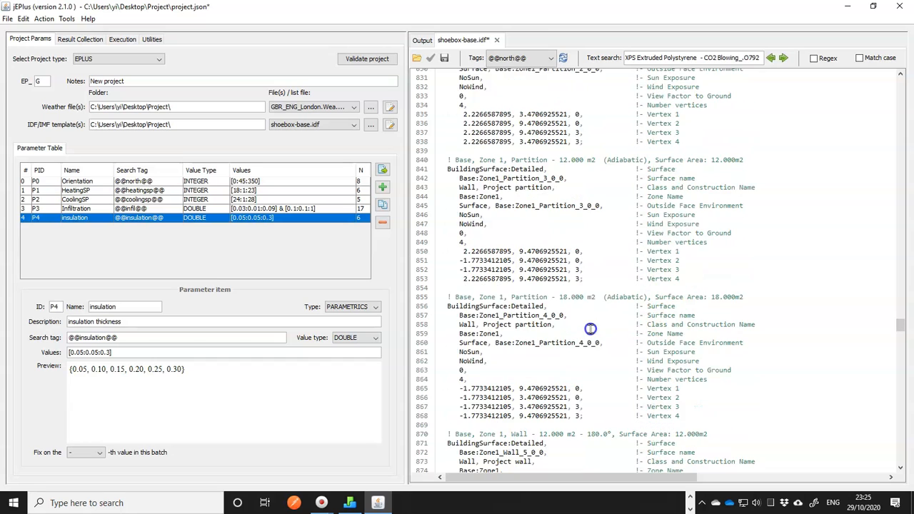
{"action": "left_click", "coordinate": [501, 260]}
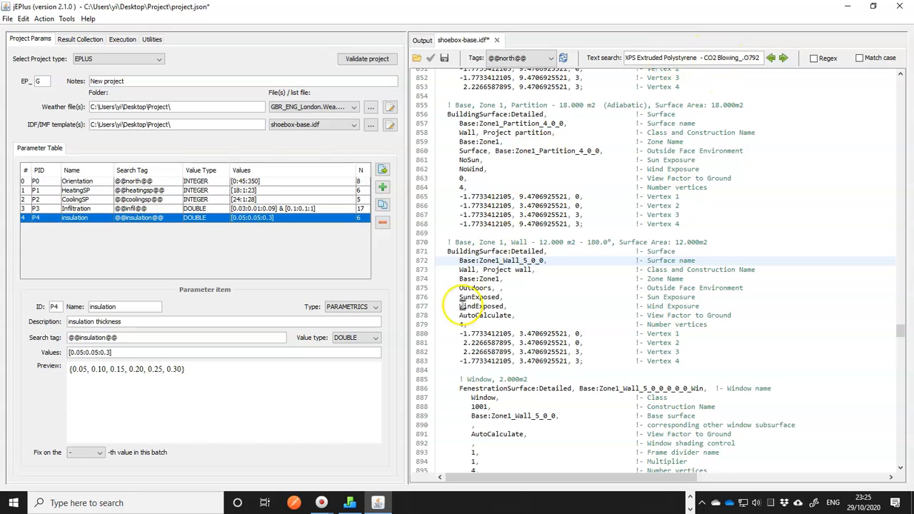
{"action": "left_click", "coordinate": [459, 270]}
{"action": "left_click_drag", "start_coordinate": [484, 271], "coordinate": [542, 270]}
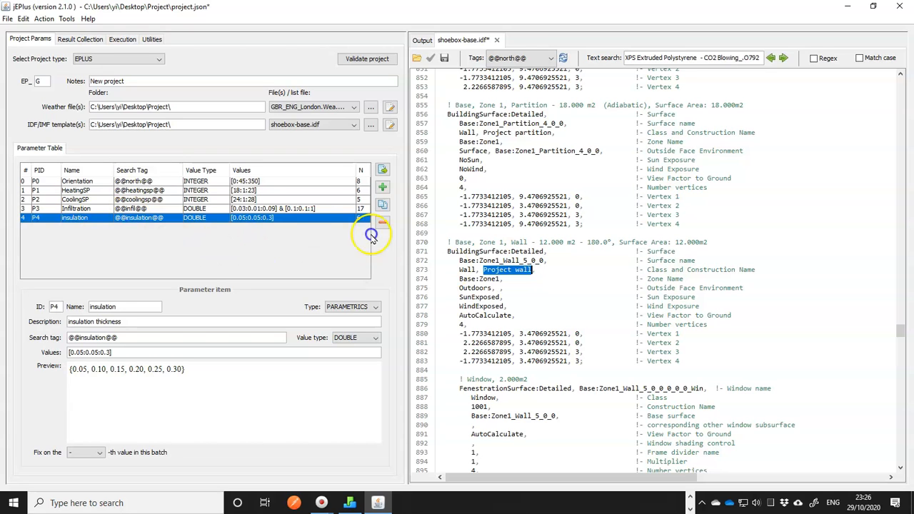
Add a new parameter named Wall with the description "wall construction"
{"action": "left_click", "coordinate": [382, 187]}
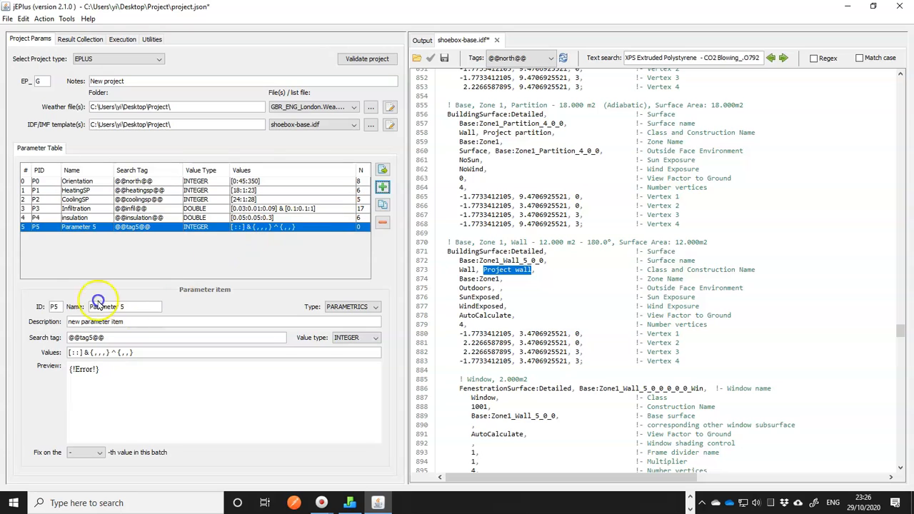
{"action": "left_click_drag", "start_coordinate": [130, 309], "coordinate": [85, 309]}
{"action": "type", "text": "Wall"}
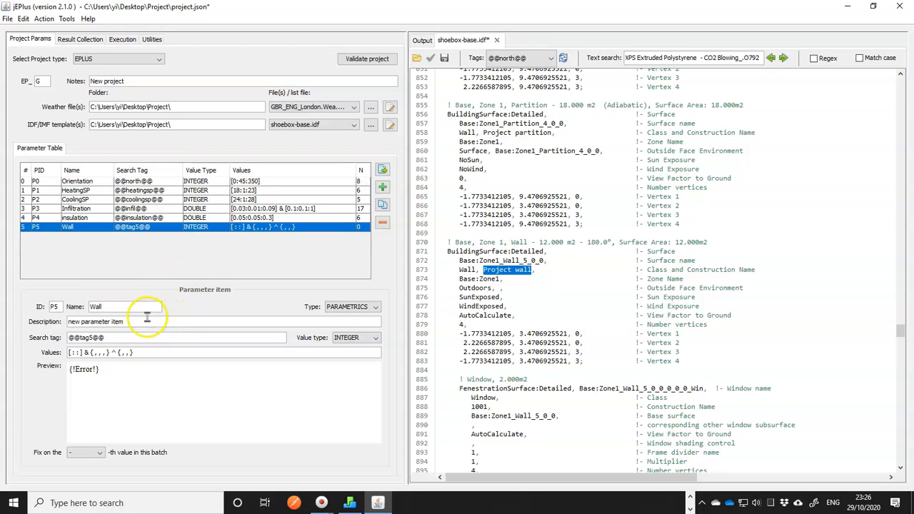
{"action": "left_click_drag", "start_coordinate": [147, 321], "coordinate": [69, 322]}
{"action": "type", "text": "wall constructio"}
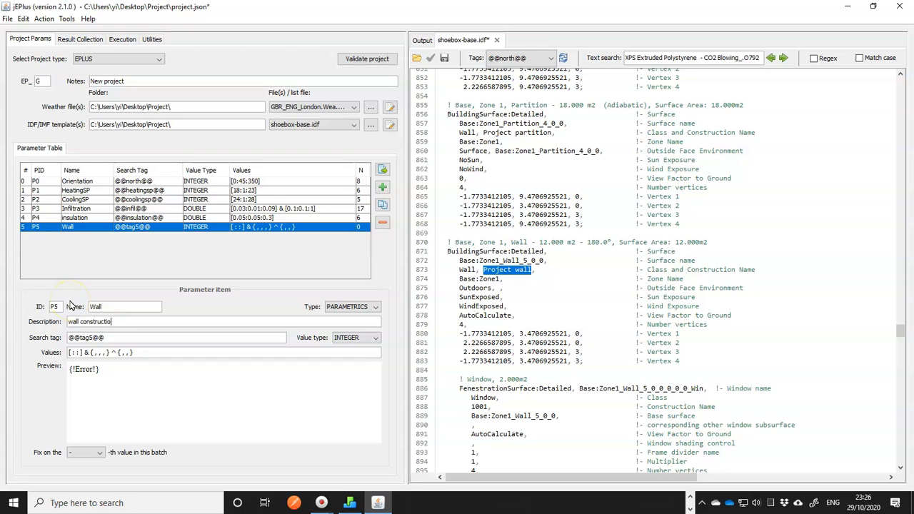
{"action": "type", "text": "n"}
{"action": "left_click_drag", "start_coordinate": [74, 337], "coordinate": [93, 338]}
{"action": "key", "text": "BackSpace"}
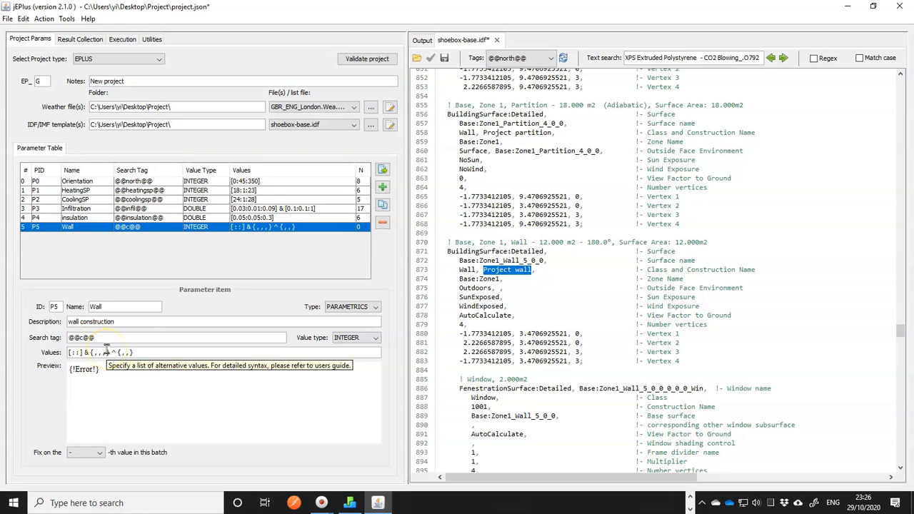
{"action": "type", "text": "wo"}
{"action": "left_click_drag", "start_coordinate": [111, 337], "coordinate": [57, 340]}
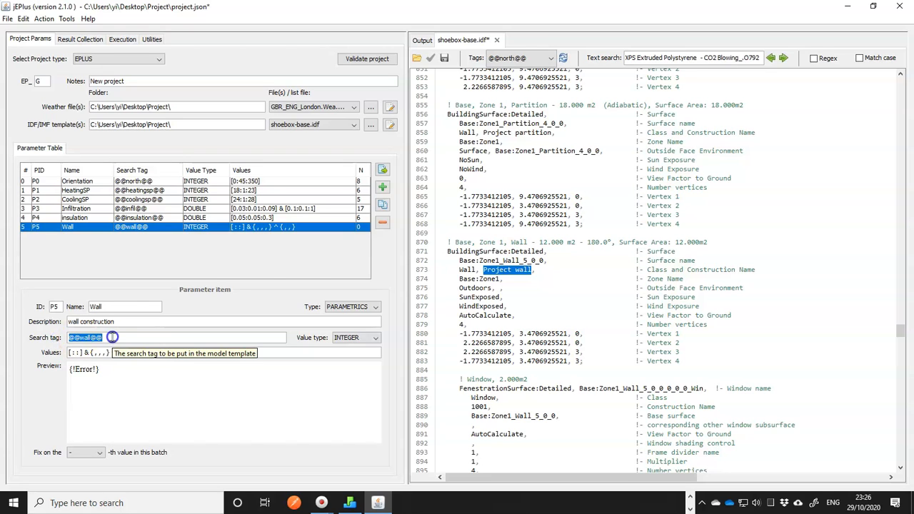
{"action": "left_click", "coordinate": [481, 270]}
{"action": "left_click_drag", "start_coordinate": [482, 269], "coordinate": [531, 270]}
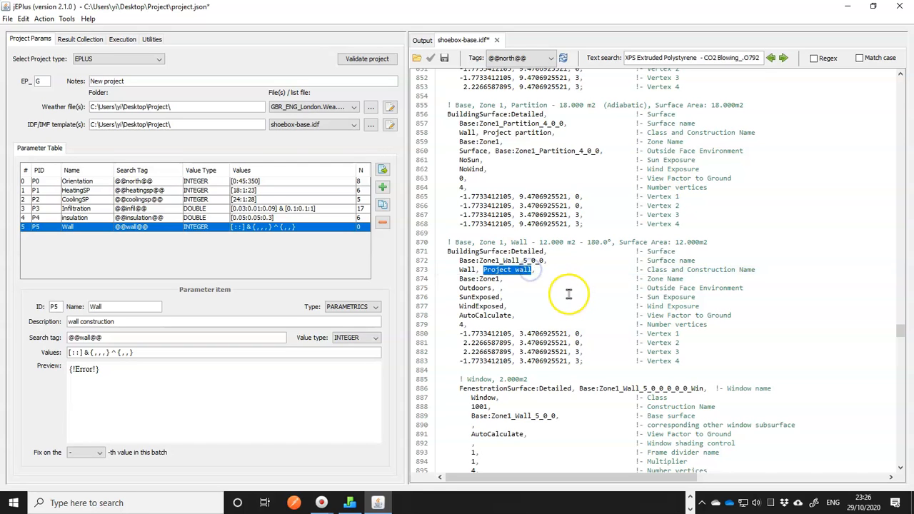
{"action": "key", "text": "ctrl+v"}
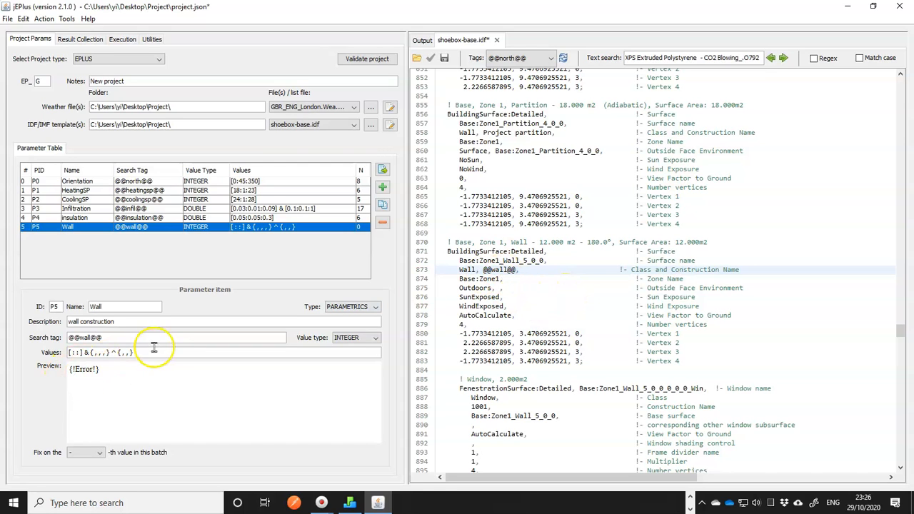
Set the Wall parameter's values to {"Wall cavity", "Wall external", "Wall internal"}, with each name in double quotes
{"action": "left_click_drag", "start_coordinate": [140, 352], "coordinate": [45, 353]}
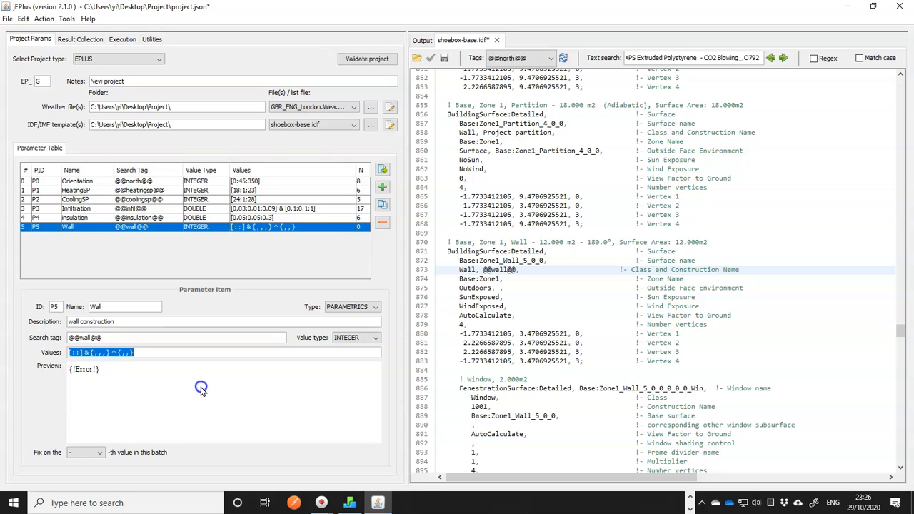
{"action": "type", "text": "{"}
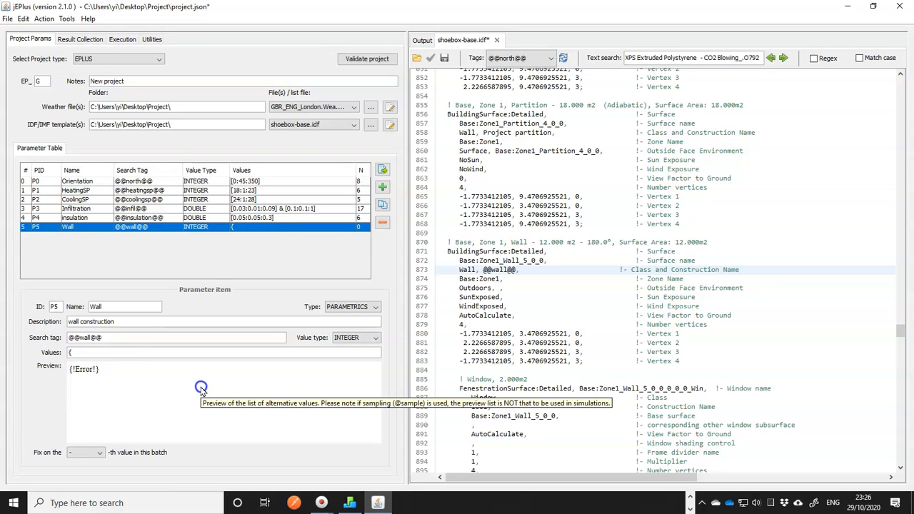
{"action": "type", "text": "Wall cavity,"}
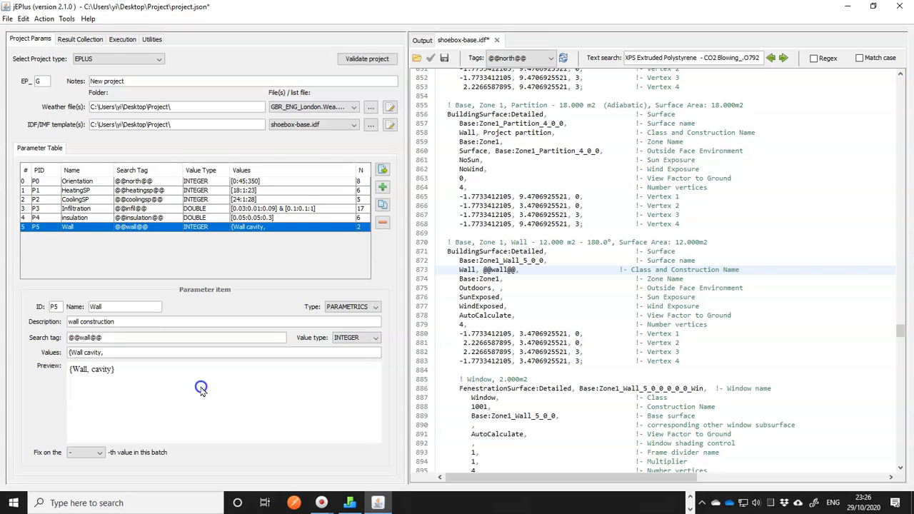
{"action": "left_click", "coordinate": [89, 350]}
{"action": "triple_click", "coordinate": [82, 352]}
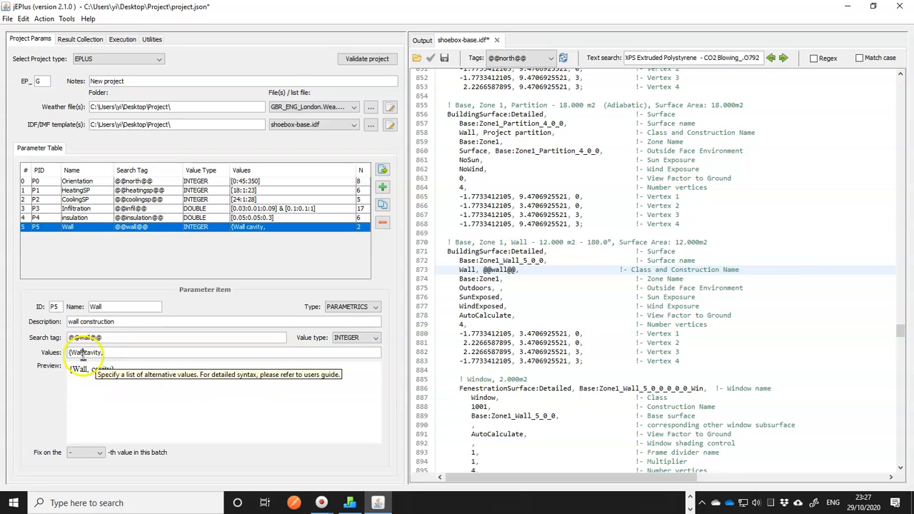
{"action": "type", "text": "\""}
{"action": "key", "text": "End"}
{"action": "key", "text": "BackSpace"}
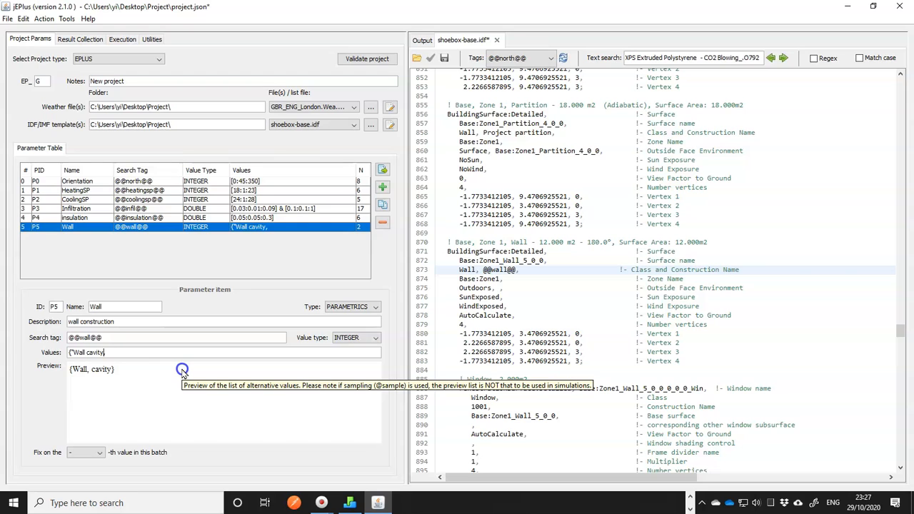
{"action": "type", "text": "\""}
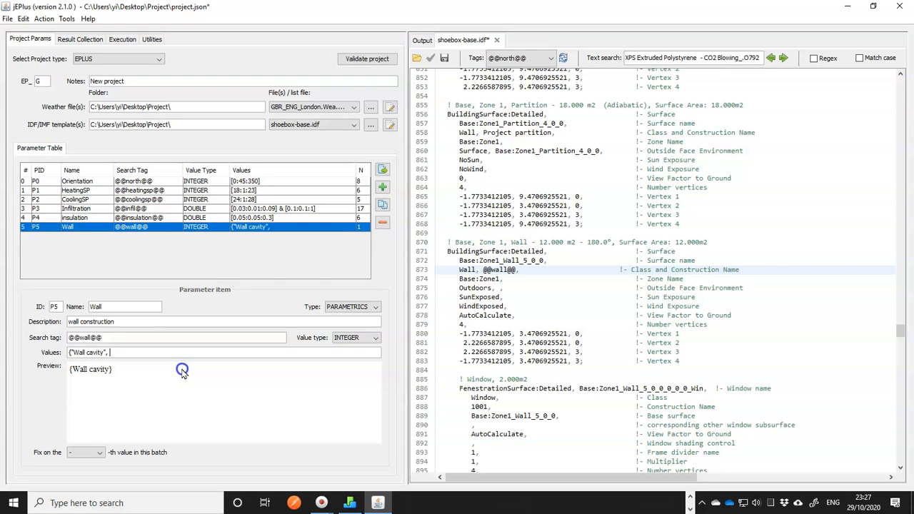
{"action": "type", "text": ", \"Wall external\", \"W"}
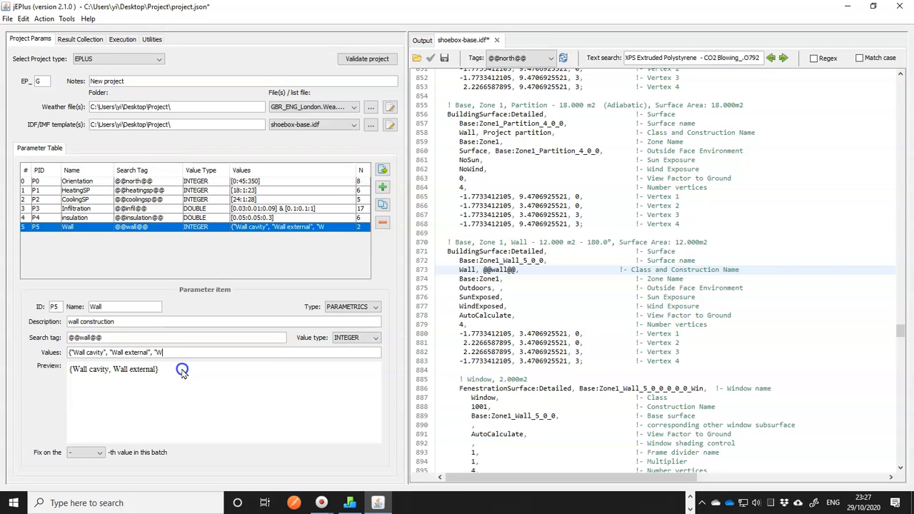
{"action": "type", "text": "all internal"}
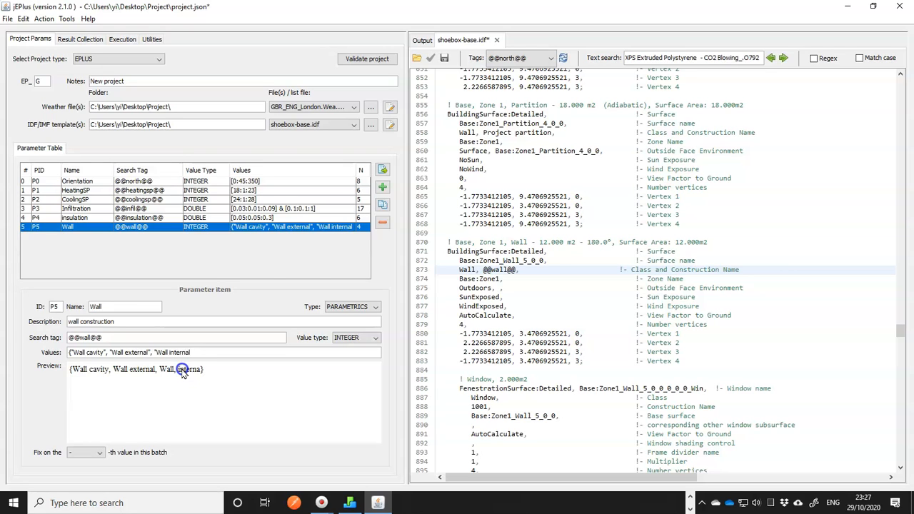
{"action": "type", "text": "\"}"}
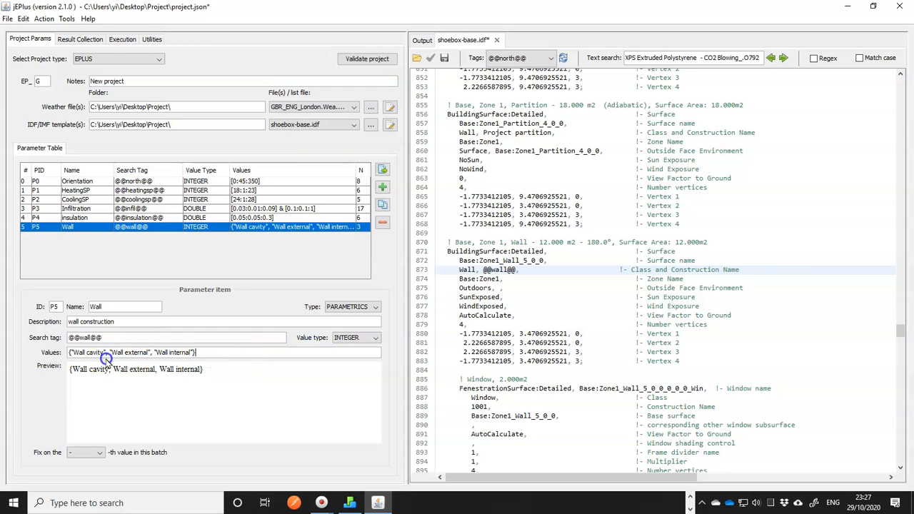
Change the Wall parameter's value type to DISCRETE
{"action": "left_click", "coordinate": [357, 339]}
{"action": "left_click", "coordinate": [348, 367]}
{"action": "left_click", "coordinate": [279, 367]}
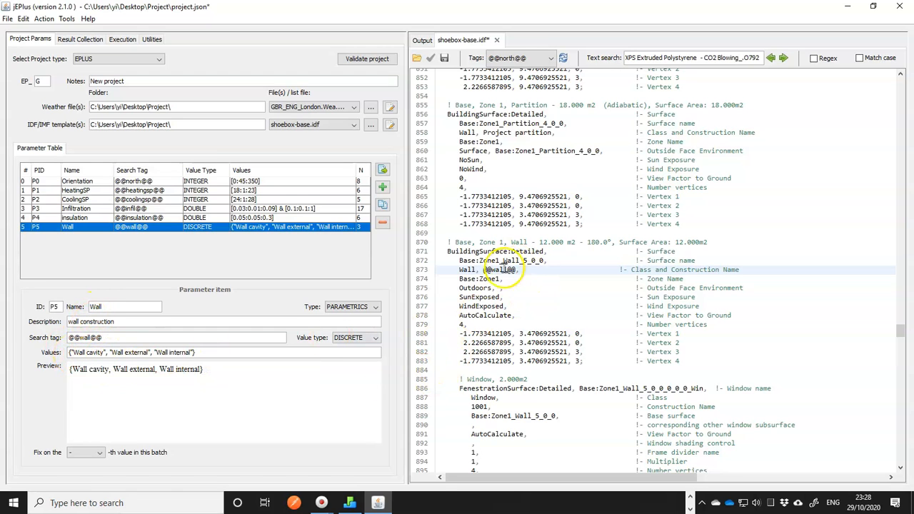
{"action": "left_click_drag", "start_coordinate": [482, 270], "coordinate": [512, 269]}
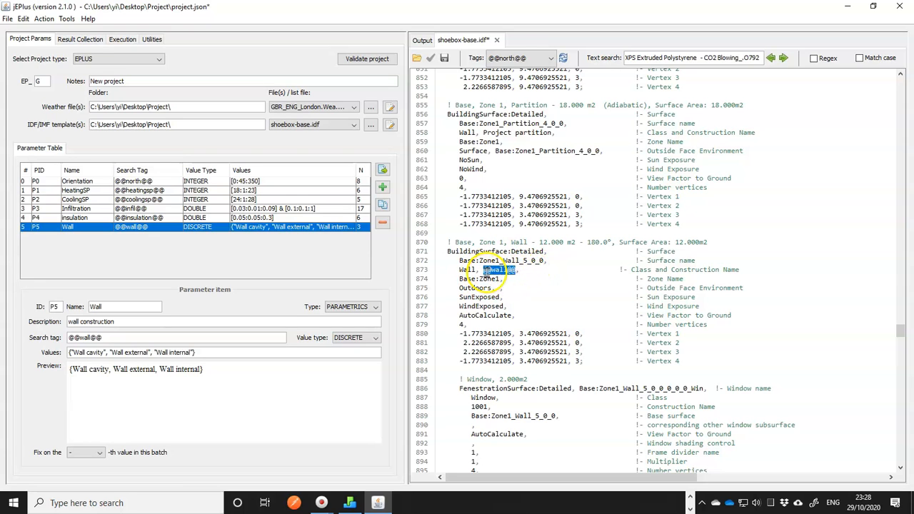
{"action": "left_click", "coordinate": [484, 270]}
{"action": "type", "text": "Wall"}
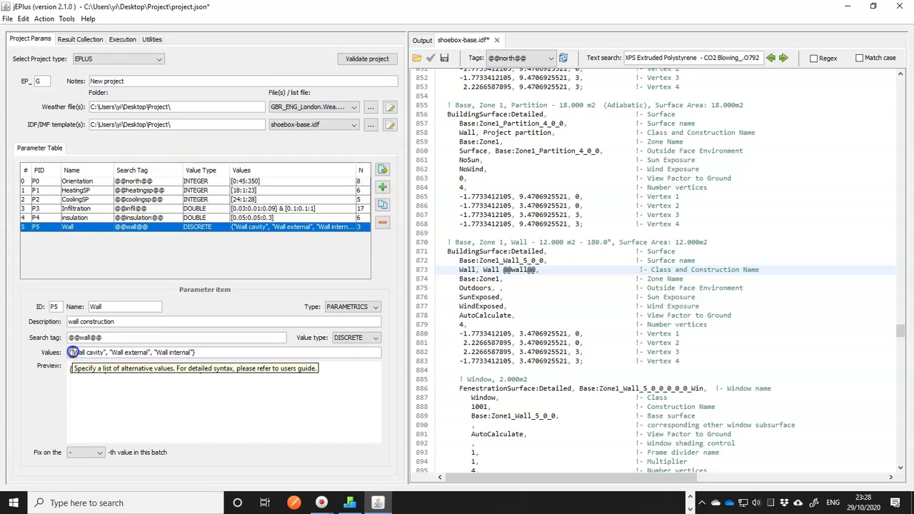
Shorten the Wall parameter's values to {cavity, external, internal}, removing the Wall prefixes and the quotation marks
{"action": "left_click_drag", "start_coordinate": [72, 352], "coordinate": [85, 352]}
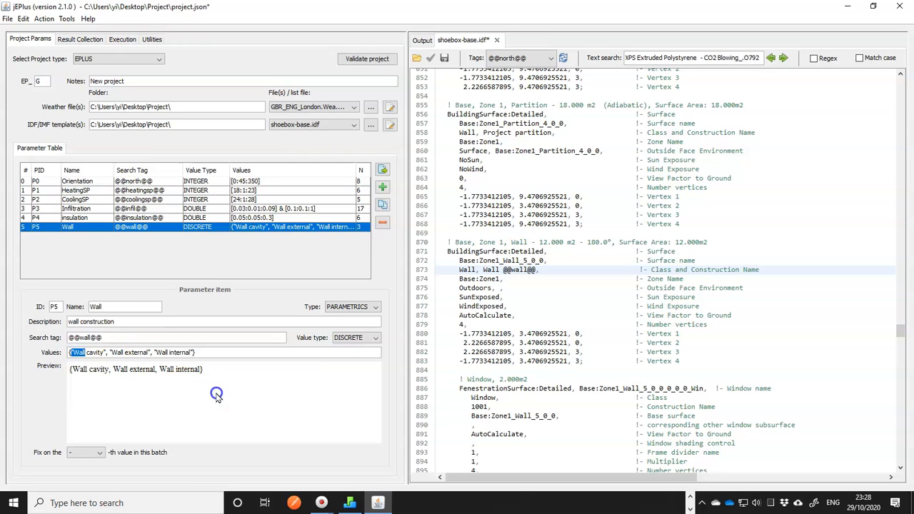
{"action": "key", "text": "Right"}
{"action": "key", "text": "BackSpace"}
{"action": "key", "text": "BackSpace"}
{"action": "key", "text": "BackSpace"}
{"action": "key", "text": "BackSpace"}
{"action": "key", "text": "BackSpace"}
{"action": "key", "text": "BackSpace"}
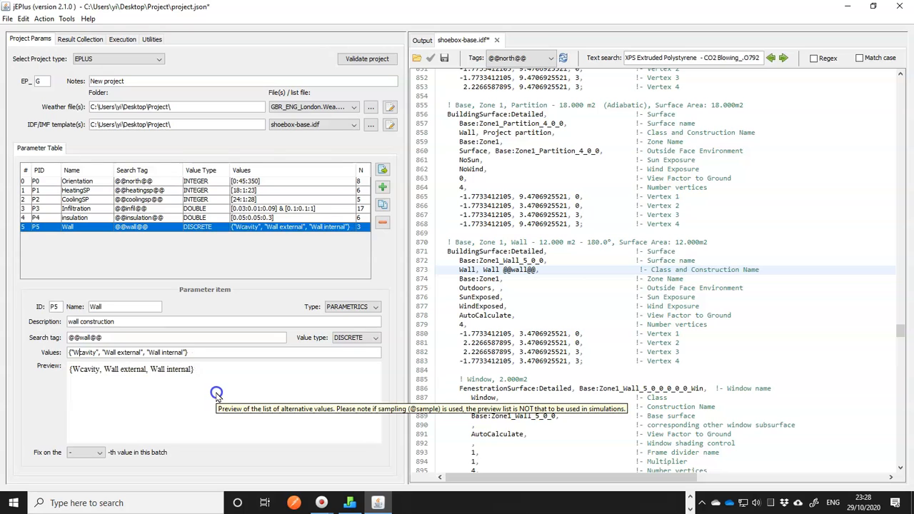
{"action": "key", "text": "Delete"}
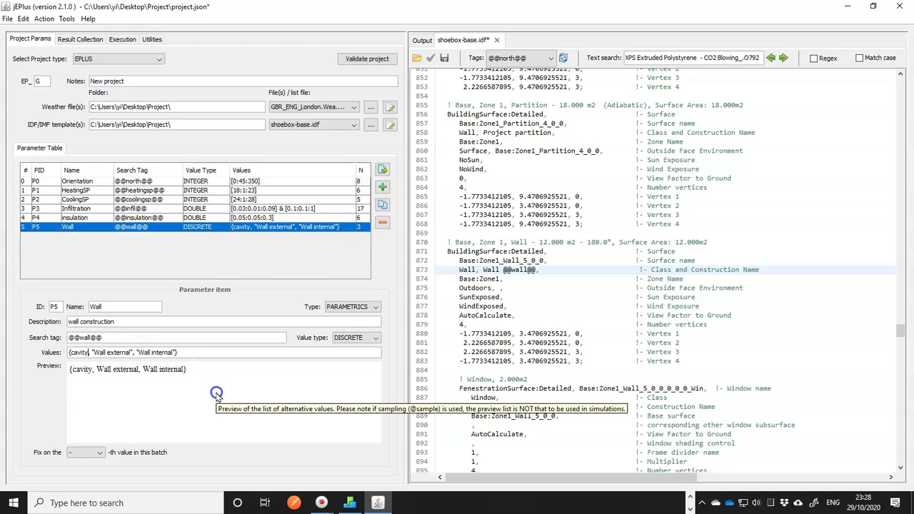
{"action": "key", "text": "Delete"}
{"action": "key", "text": "Delete"}
{"action": "key", "text": "Delete"}
{"action": "key", "text": "Delete"}
{"action": "key", "text": "Delete"}
{"action": "key", "text": "Delete"}
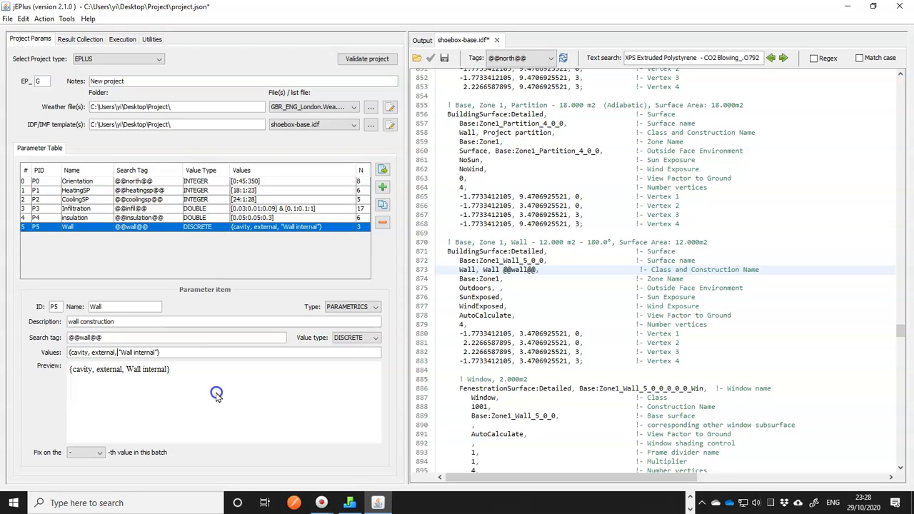
{"action": "key", "text": "Delete"}
{"action": "key", "text": "Delete"}
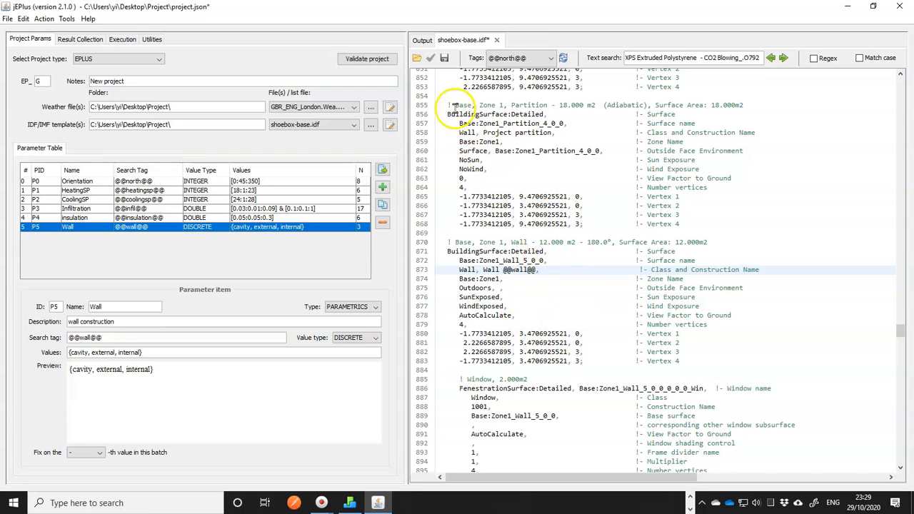
Save shoebox-base.idf and open the project's execution settings
{"action": "left_click", "coordinate": [443, 59]}
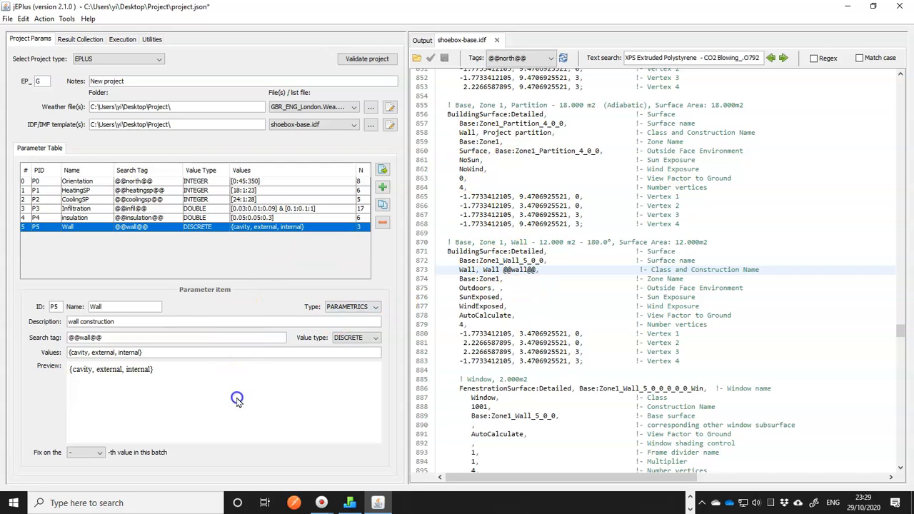
{"action": "left_click", "coordinate": [123, 40]}
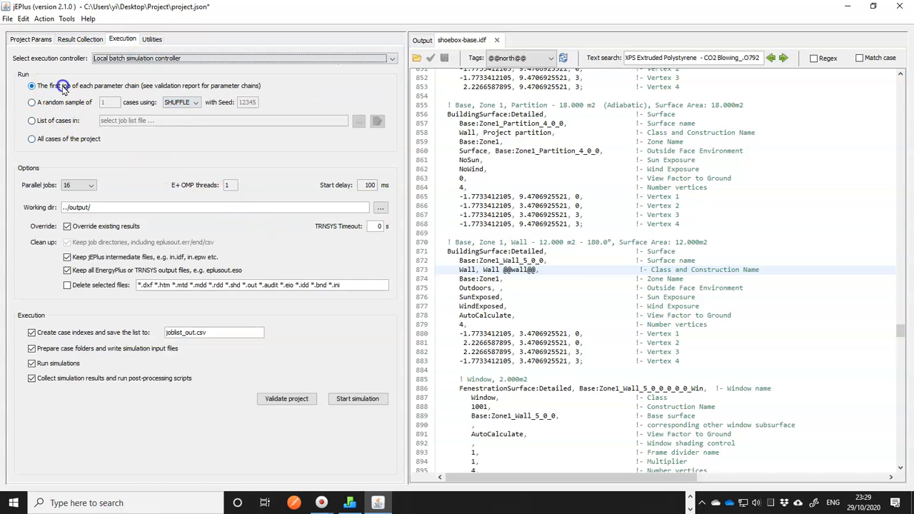
Run the first job of each parameter chain and open the combined results table AllCombinedResults.csv in Excel
{"action": "left_click", "coordinate": [357, 401]}
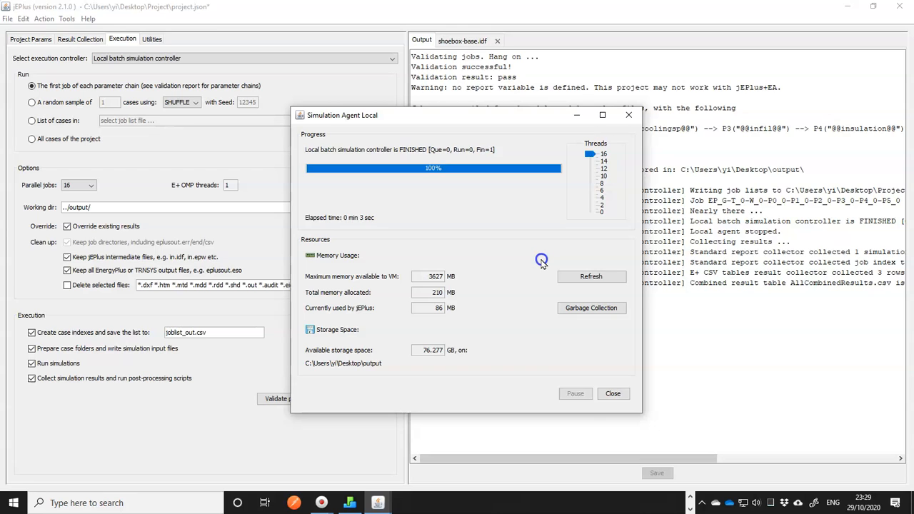
{"action": "left_click", "coordinate": [597, 392]}
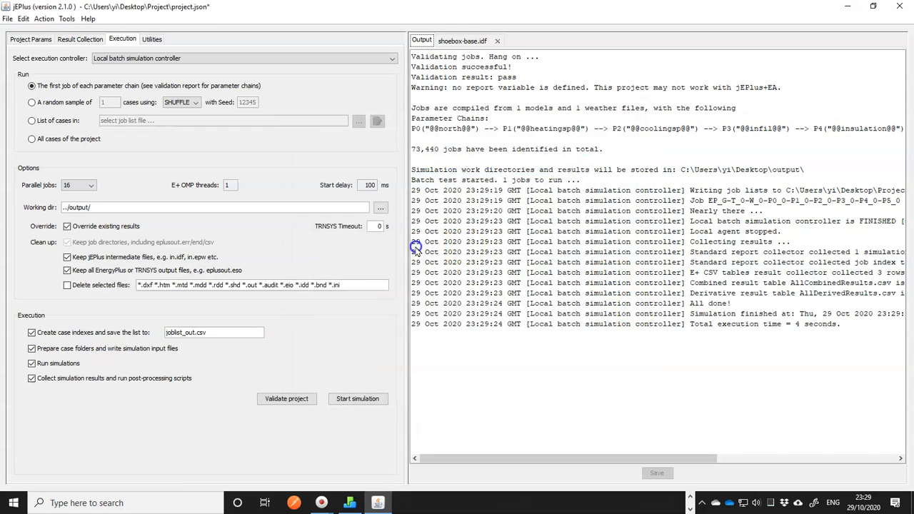
{"action": "left_click", "coordinate": [50, 41]}
{"action": "left_click", "coordinate": [42, 18]}
{"action": "mouse_move", "coordinate": [66, 100]}
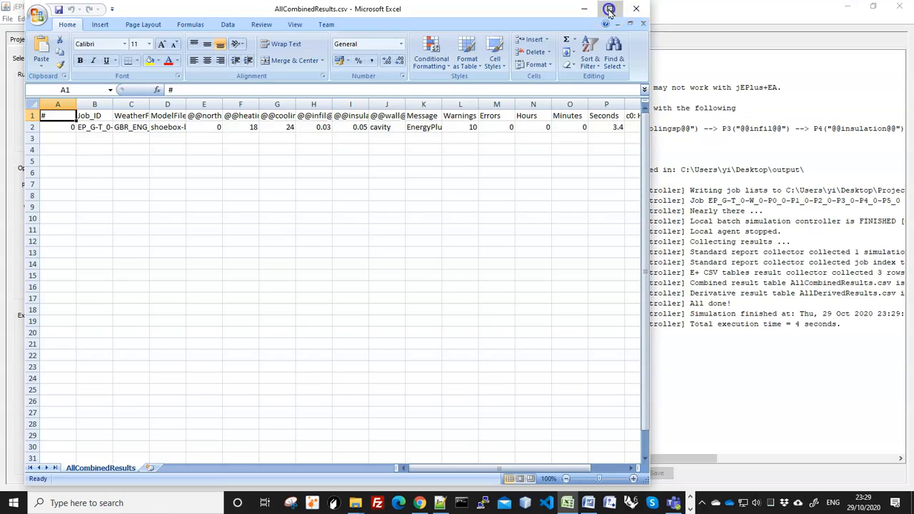
Maximise the results spreadsheet and auto-fit the width of all its columns
{"action": "left_click", "coordinate": [609, 9]}
{"action": "left_click", "coordinate": [9, 101]}
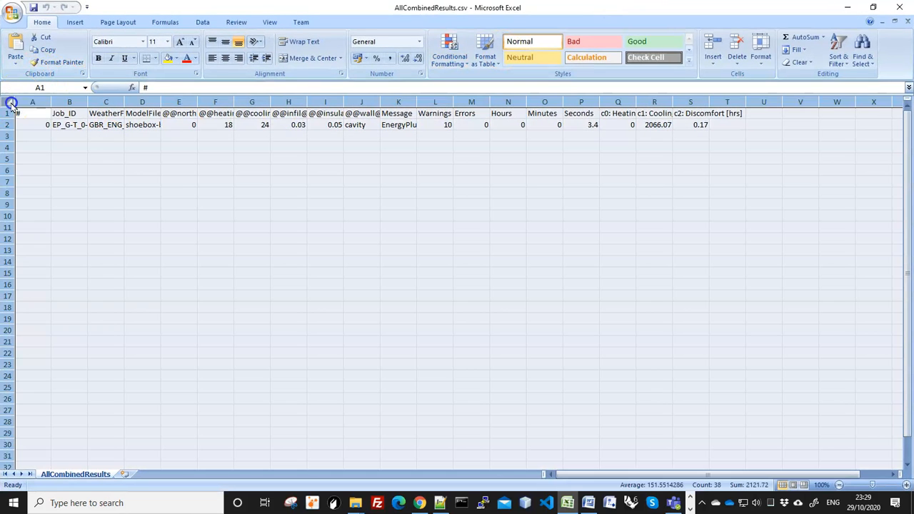
{"action": "double_click", "coordinate": [87, 102]}
{"action": "left_click_drag", "start_coordinate": [651, 475], "coordinate": [676, 479]}
Review the orientation, setpoint, infiltration, insulation and wall parameter values recorded for the simulated case
{"action": "left_click", "coordinate": [129, 123]}
{"action": "left_click", "coordinate": [168, 125]}
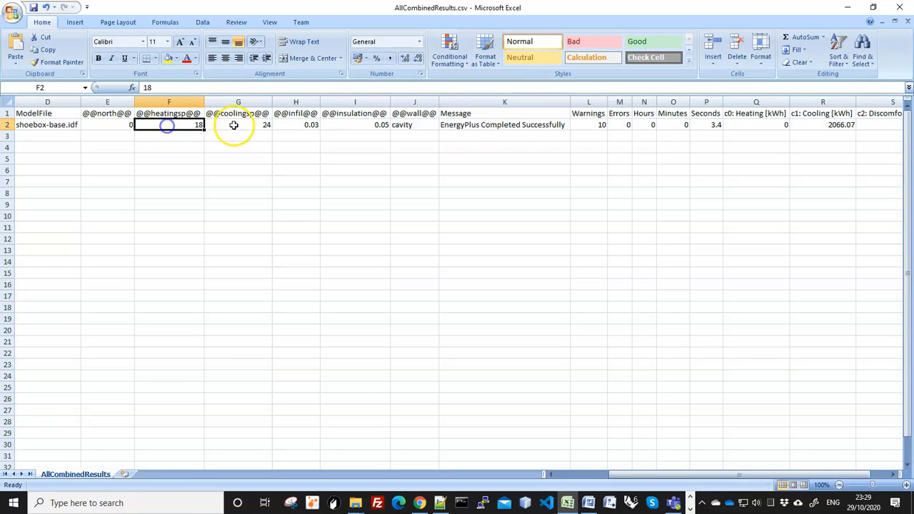
{"action": "left_click", "coordinate": [225, 127]}
{"action": "left_click_drag", "start_coordinate": [114, 125], "coordinate": [259, 126]}
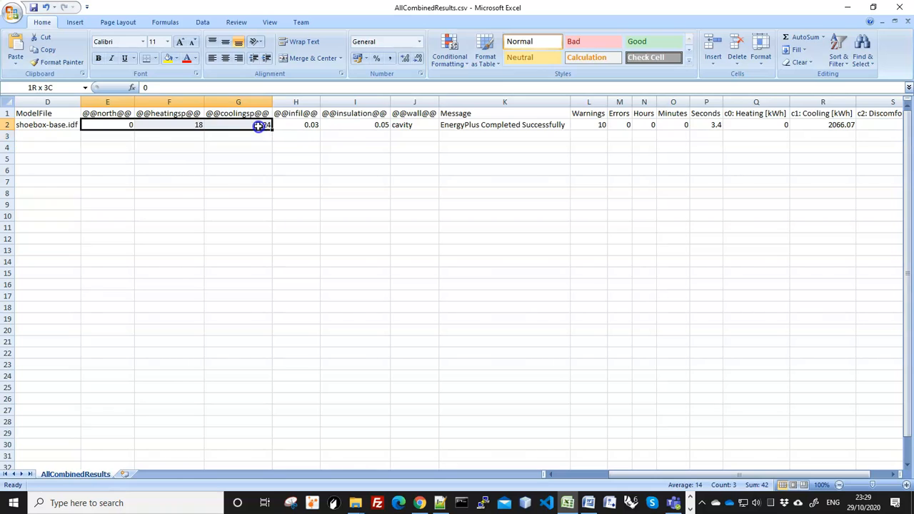
{"action": "left_click", "coordinate": [306, 125]}
{"action": "left_click", "coordinate": [358, 123]}
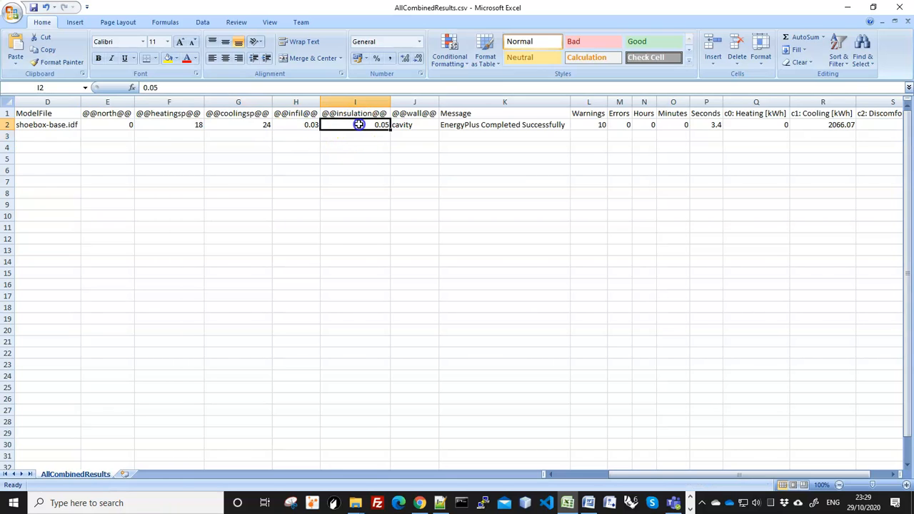
{"action": "left_click", "coordinate": [402, 126]}
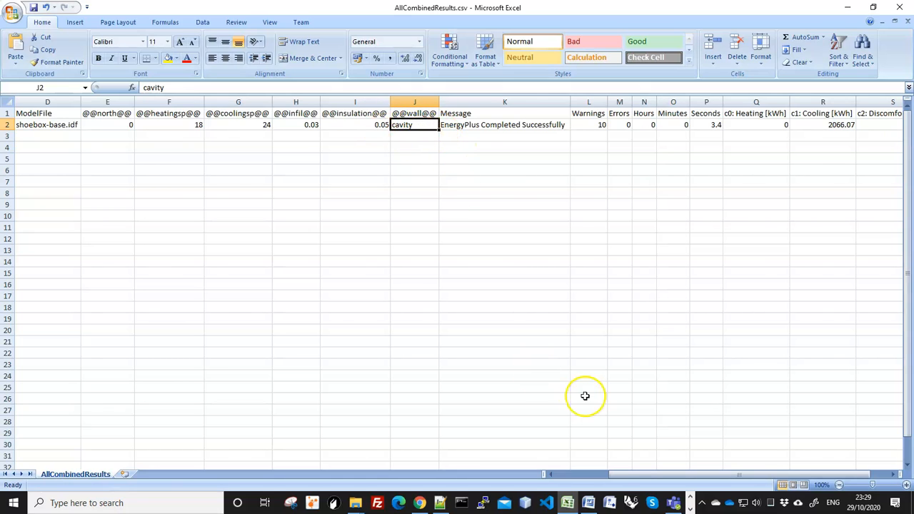
Check the case's warnings, heating result and heating setpoint, and close the results workbook
{"action": "left_click_drag", "start_coordinate": [622, 474], "coordinate": [674, 473]}
{"action": "left_click", "coordinate": [534, 125]}
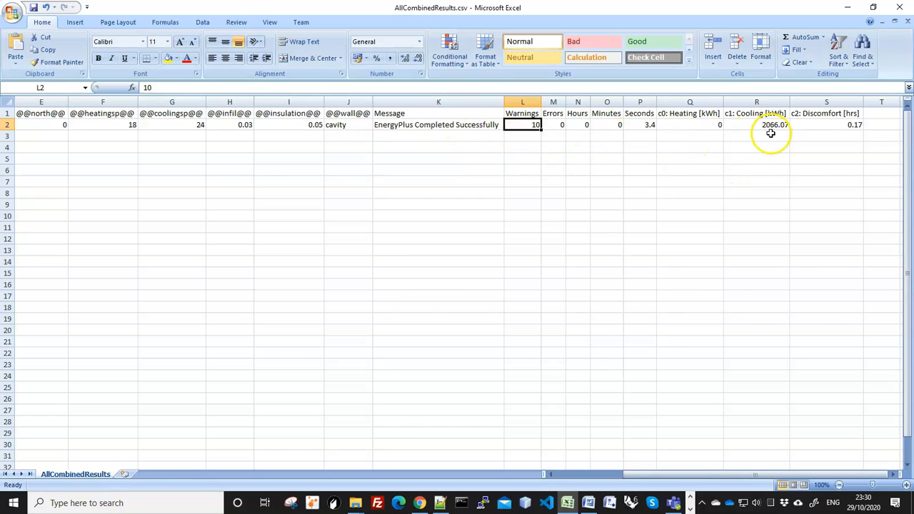
{"action": "left_click", "coordinate": [686, 126]}
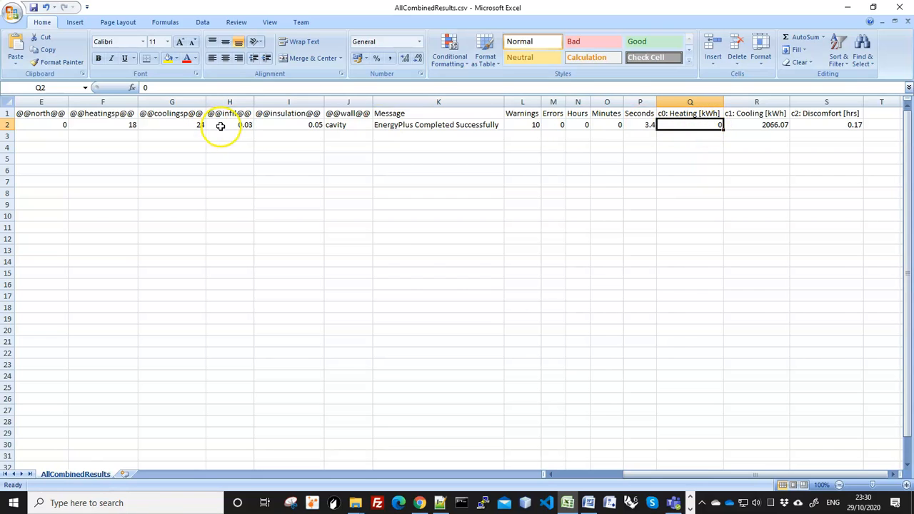
{"action": "left_click", "coordinate": [92, 124]}
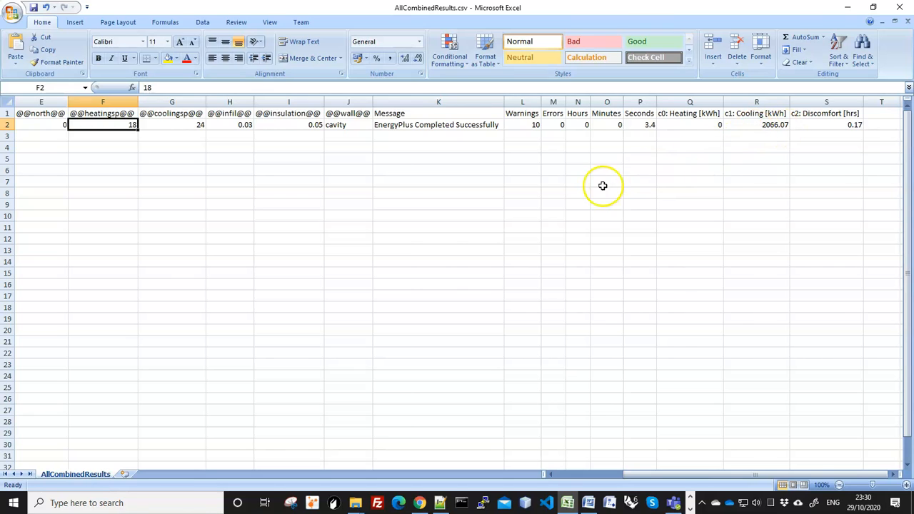
{"action": "left_click", "coordinate": [898, 8]}
{"action": "left_click", "coordinate": [457, 281]}
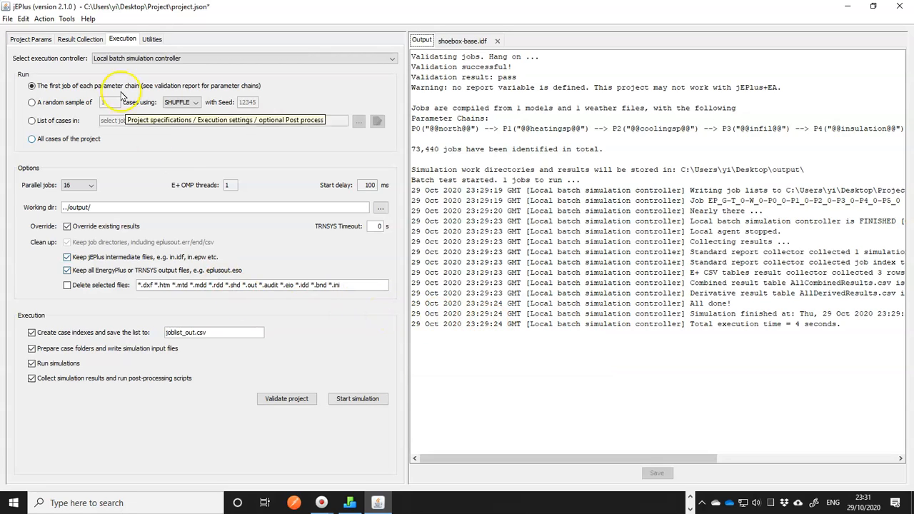
Return to the project's parameter table and find the cavity, external and internal wall construction definitions in shoebox-base.idf
{"action": "left_click", "coordinate": [30, 39]}
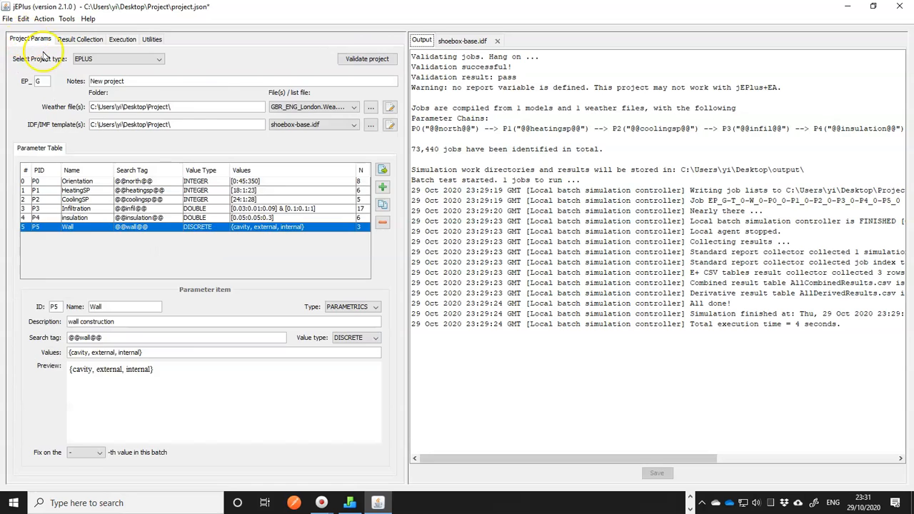
{"action": "left_click", "coordinate": [461, 41]}
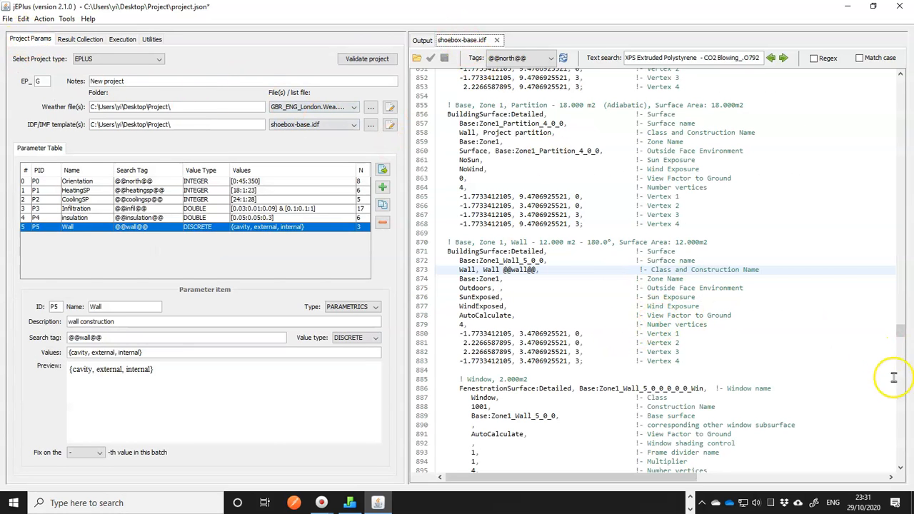
{"action": "left_click_drag", "start_coordinate": [902, 336], "coordinate": [901, 333]}
{"action": "left_click_drag", "start_coordinate": [903, 303], "coordinate": [903, 264]}
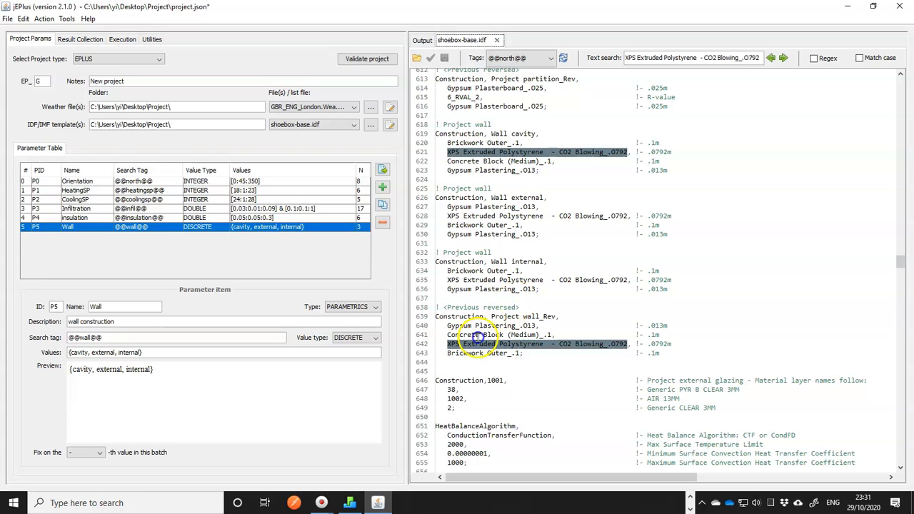
Switch to DesignBuilder and assign the Brick/block wall (insulated to 1985 regs) construction to Building 1's external walls
{"action": "left_click", "coordinate": [349, 503]}
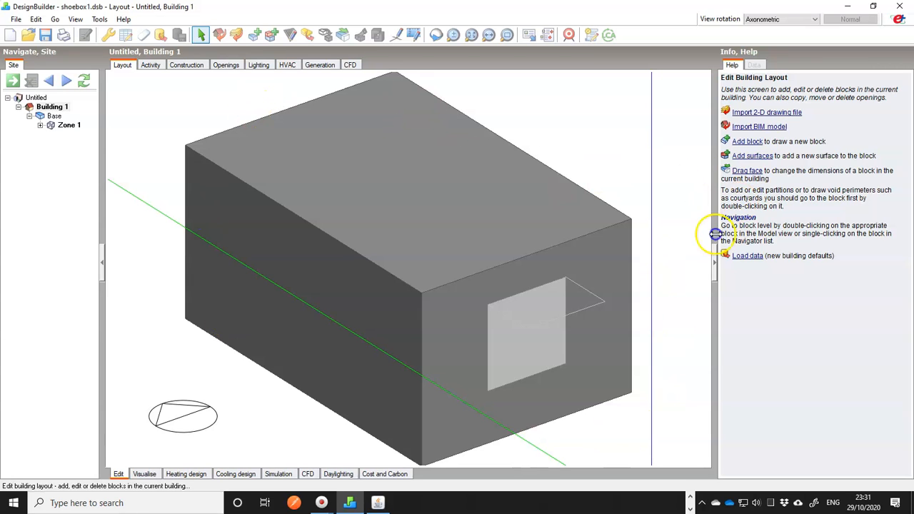
{"action": "left_click", "coordinate": [189, 64]}
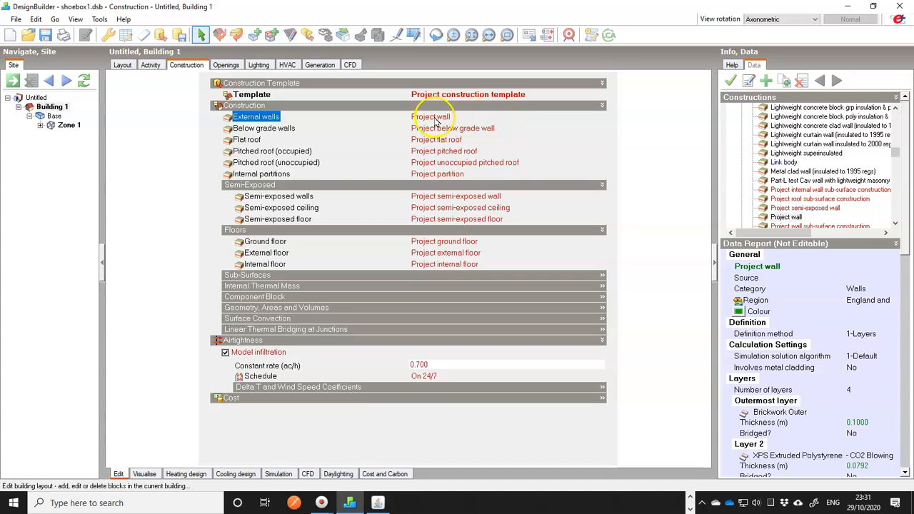
{"action": "left_click", "coordinate": [436, 118]}
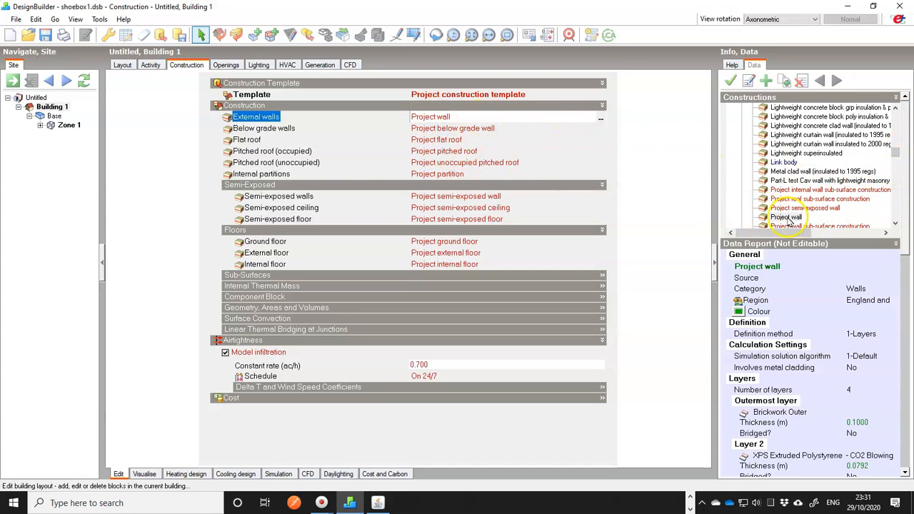
{"action": "scroll", "coordinate": [792, 214], "scroll_direction": "up", "scroll_amount": 4}
{"action": "scroll", "coordinate": [820, 192], "scroll_direction": "up", "scroll_amount": 5}
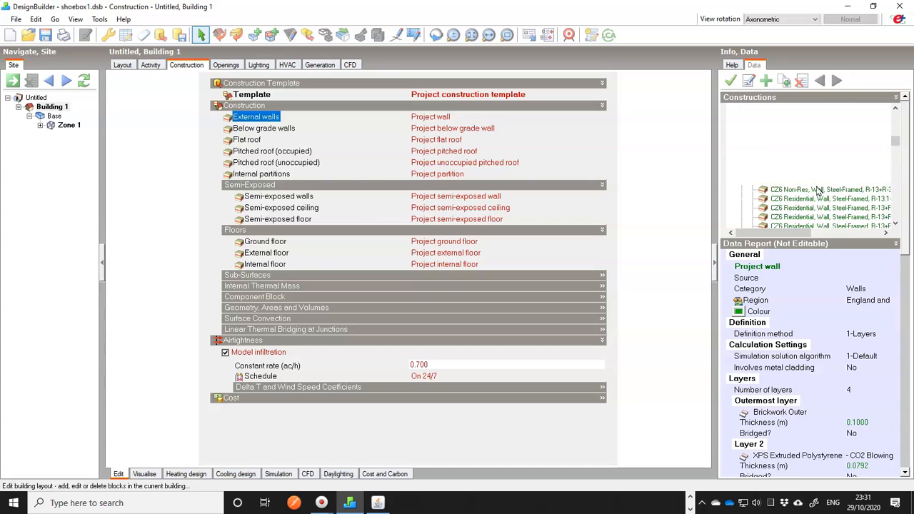
{"action": "scroll", "coordinate": [819, 192], "scroll_direction": "up", "scroll_amount": 2}
{"action": "scroll", "coordinate": [819, 191], "scroll_direction": "up", "scroll_amount": 5}
{"action": "scroll", "coordinate": [819, 191], "scroll_direction": "up", "scroll_amount": 4}
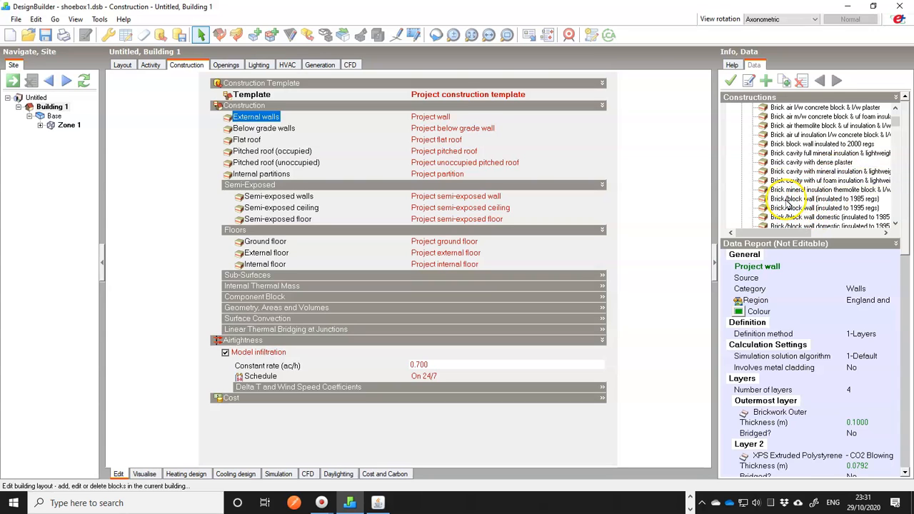
{"action": "left_click_drag", "start_coordinate": [791, 203], "coordinate": [449, 119]}
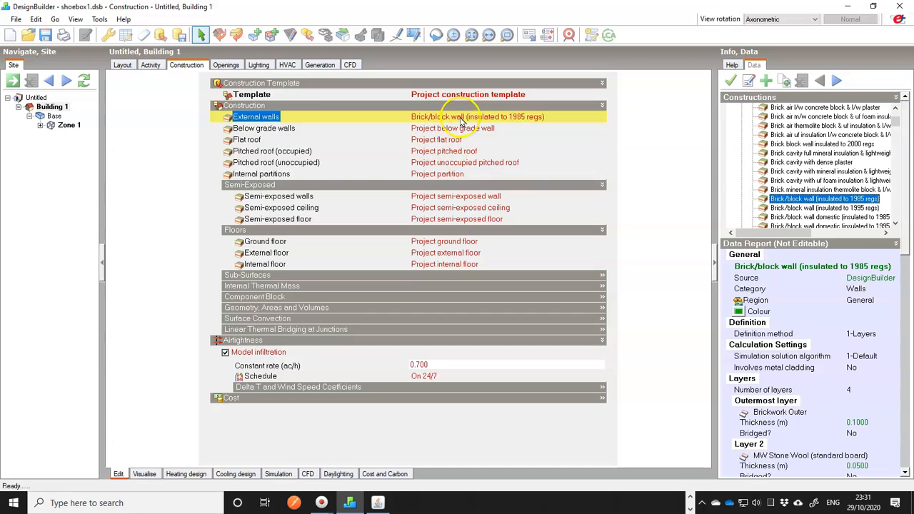
Look through the EnergyPlus input file export options for the model and close them without exporting
{"action": "left_click", "coordinate": [13, 20]}
{"action": "mouse_move", "coordinate": [44, 105]}
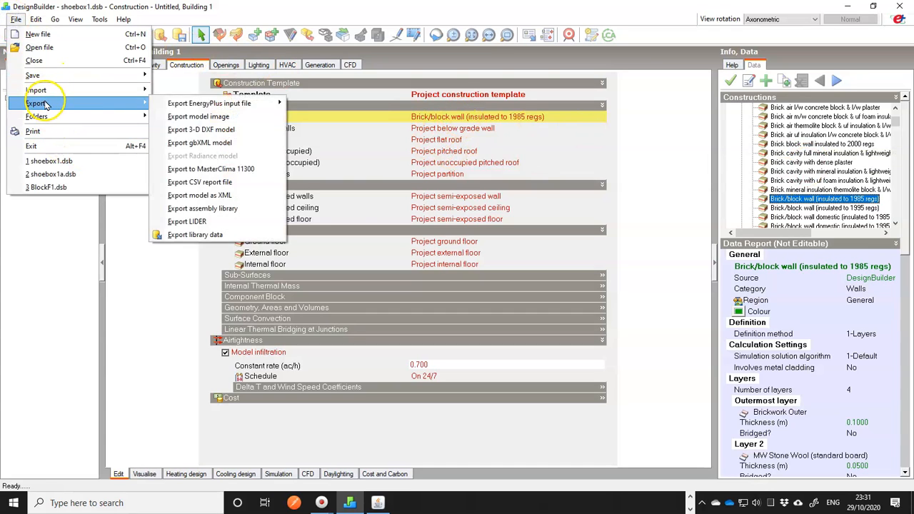
{"action": "mouse_move", "coordinate": [243, 106]}
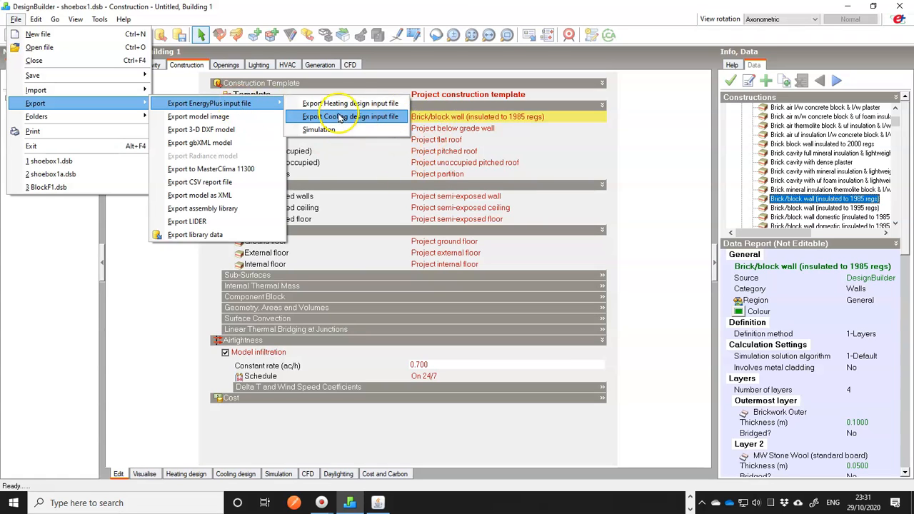
{"action": "left_click", "coordinate": [670, 296]}
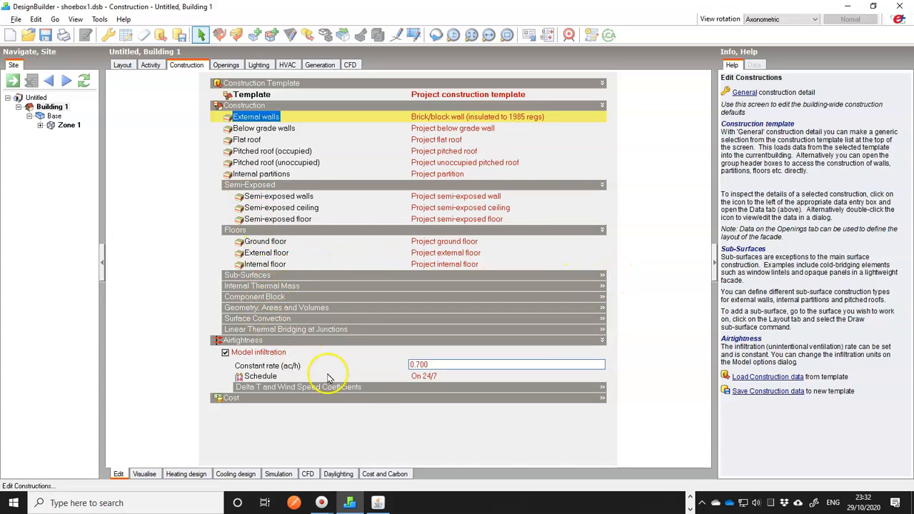
Switch back to jEPlus and review the wall constructions in shoebox-base.idf
{"action": "left_click", "coordinate": [378, 503]}
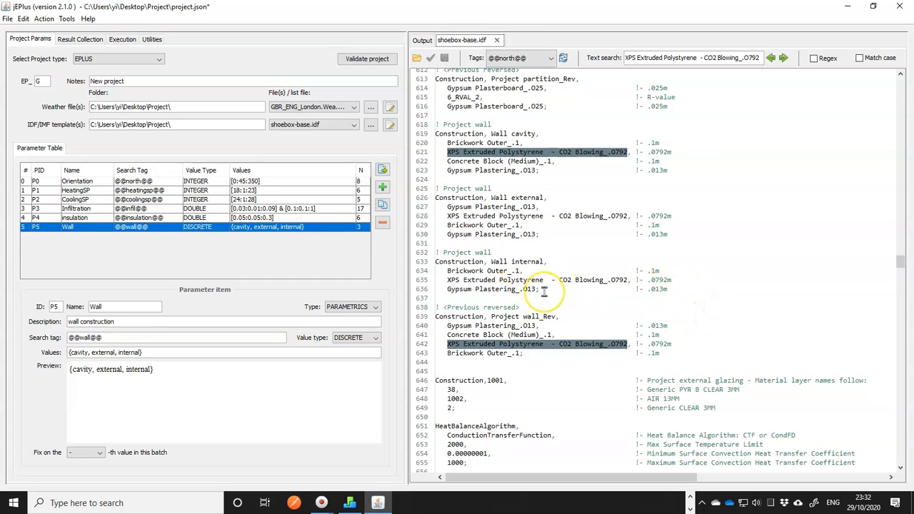
{"action": "left_click", "coordinate": [532, 359]}
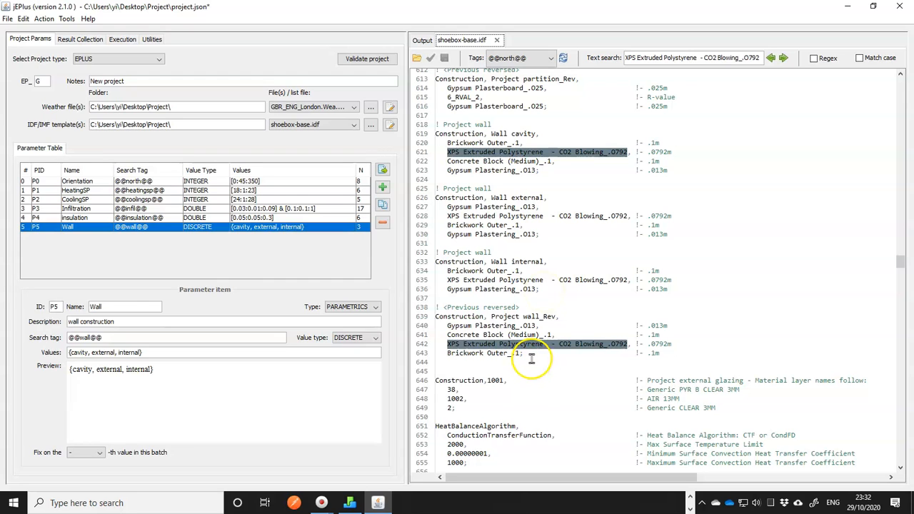
{"action": "left_click", "coordinate": [532, 359]}
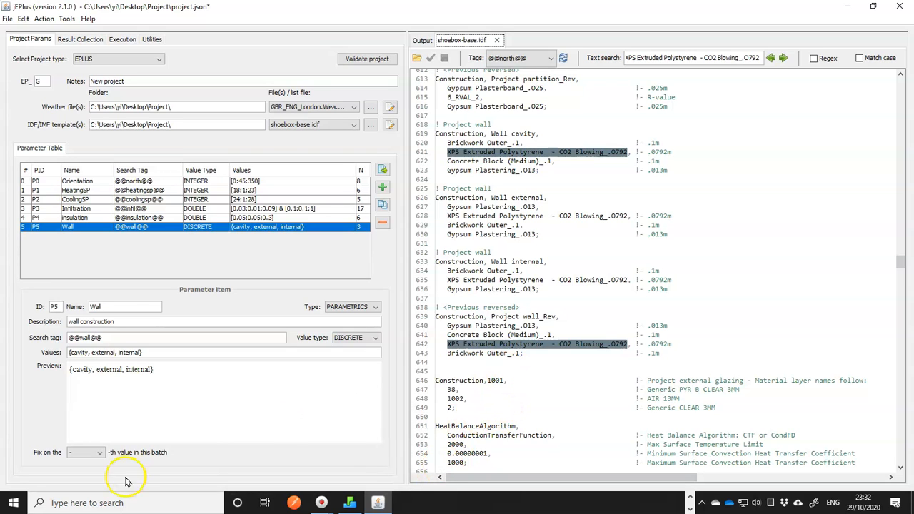
Launch IDF Editor and maximise its empty document
{"action": "left_click", "coordinate": [138, 502]}
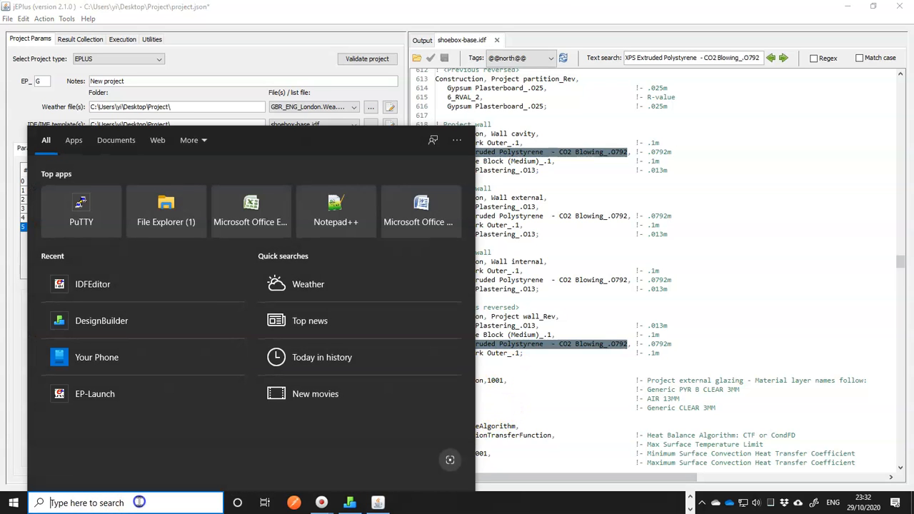
{"action": "type", "text": "i"}
{"action": "key", "text": "Escape"}
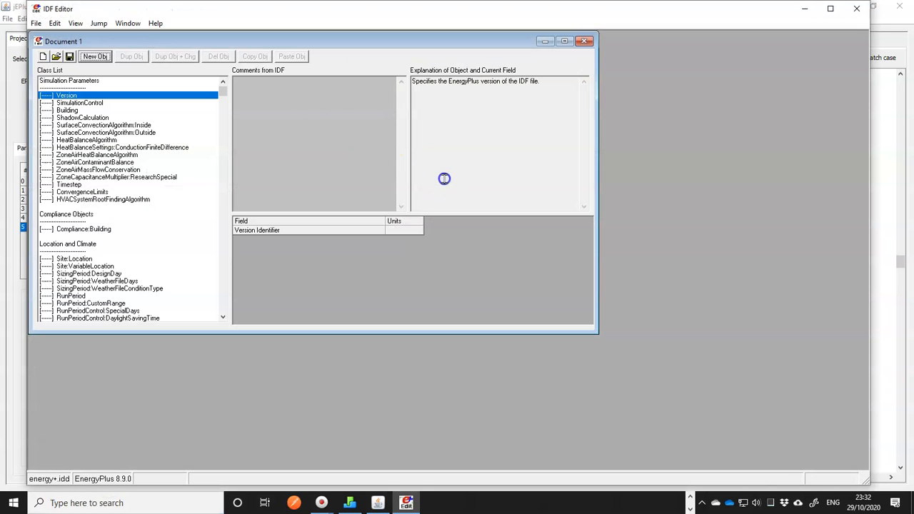
{"action": "double_click", "coordinate": [284, 40]}
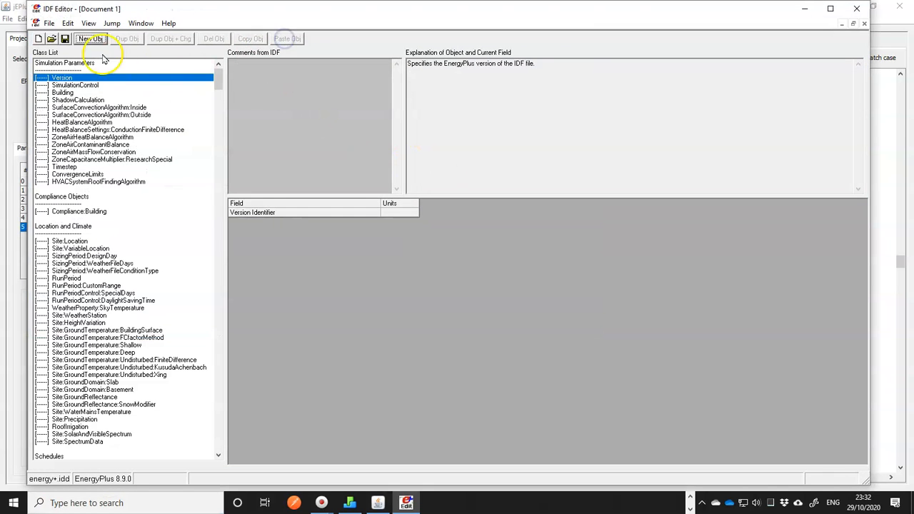
Open the supplied EnergyPlus dataset ASHRAE_2005_HOF_Materials.idf
{"action": "left_click", "coordinate": [48, 23]}
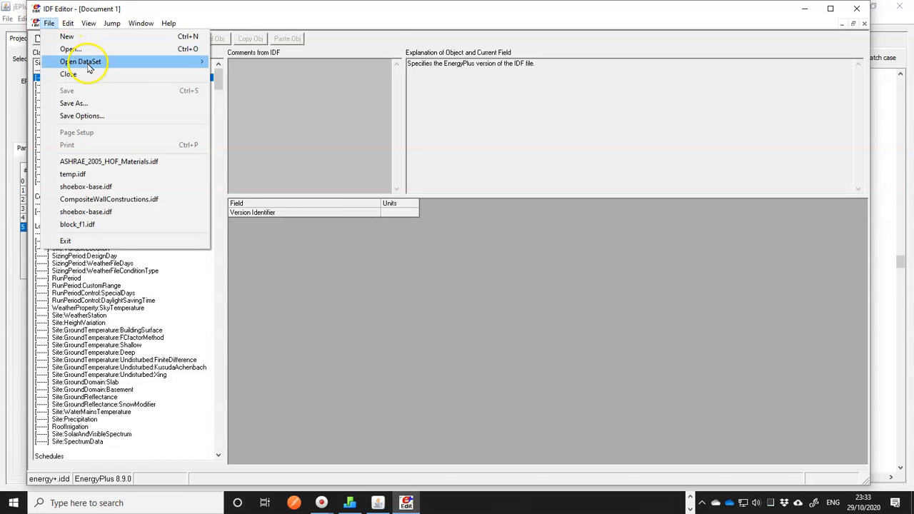
{"action": "mouse_move", "coordinate": [193, 62]}
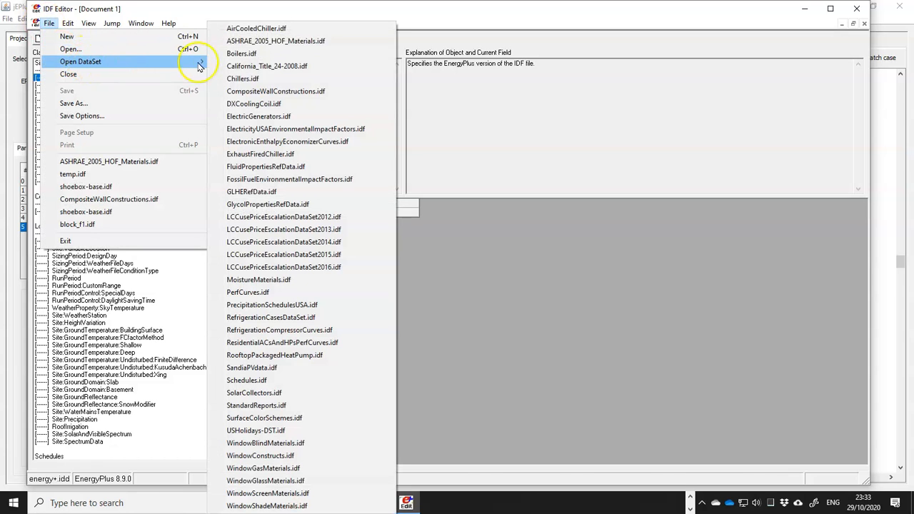
{"action": "left_click", "coordinate": [299, 45]}
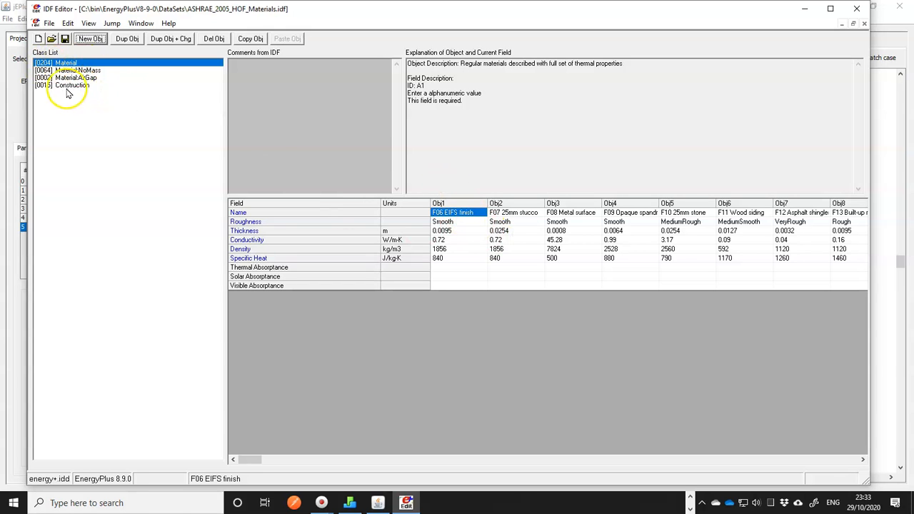
Examine the dataset's Construction, Material:NoMass and Material:AirGap objects and their fields
{"action": "left_click", "coordinate": [63, 87]}
{"action": "left_click", "coordinate": [522, 461]}
{"action": "left_click_drag", "start_coordinate": [523, 461], "coordinate": [759, 457]}
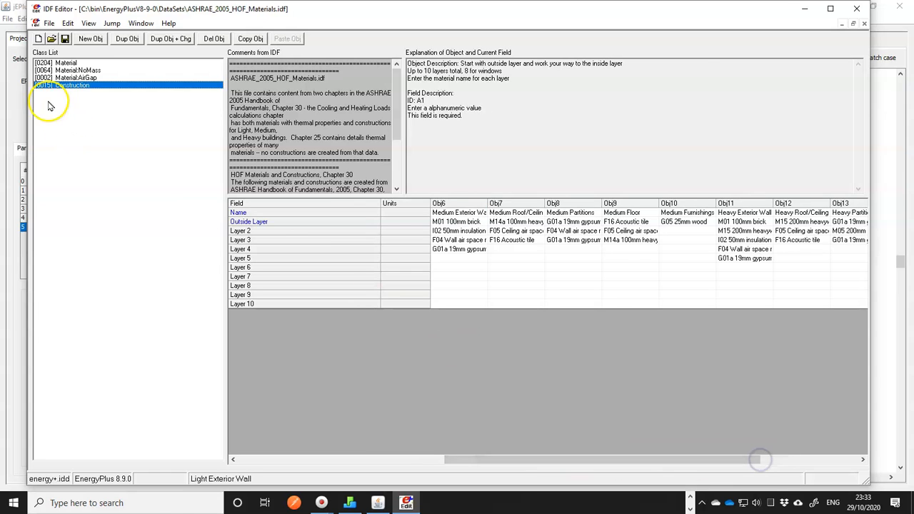
{"action": "left_click", "coordinate": [73, 71]}
{"action": "left_click", "coordinate": [71, 78]}
{"action": "left_click", "coordinate": [70, 72]}
{"action": "left_click", "coordinate": [82, 78]}
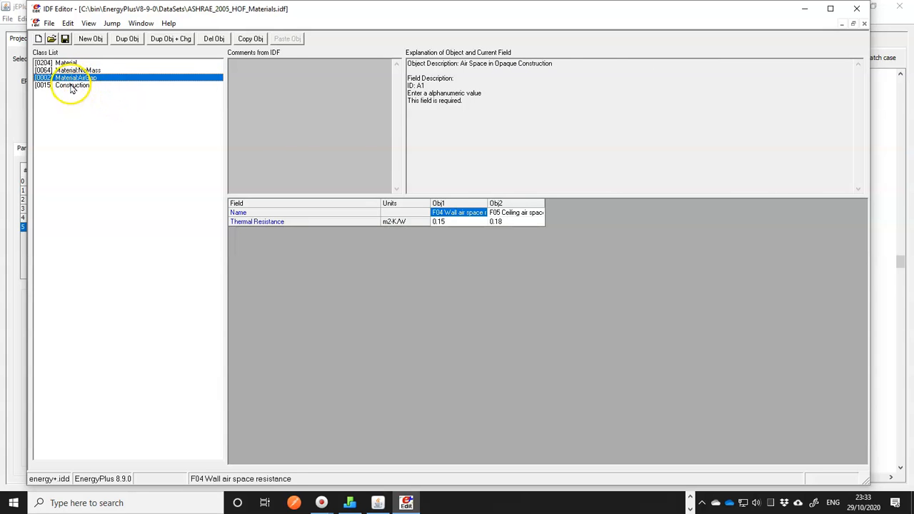
Review the Construction objects and their material layers across the ASHRAE_2005_HOF_Materials.idf dataset
{"action": "left_click", "coordinate": [72, 86]}
{"action": "left_click_drag", "start_coordinate": [540, 465], "coordinate": [816, 460]}
{"action": "left_click_drag", "start_coordinate": [736, 457], "coordinate": [522, 457]}
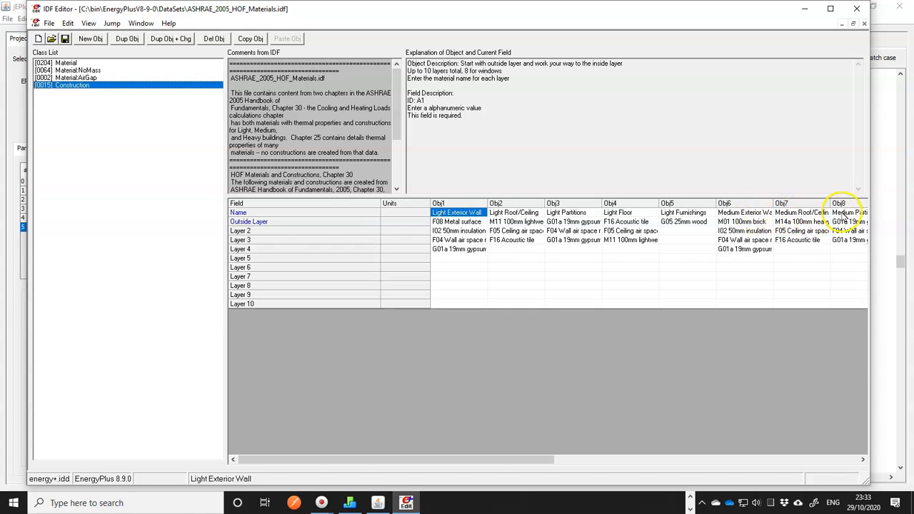
Switch back to jEPlus and examine the external glazing Construction 1001 and its material layers in shoebox-base.idf
{"action": "left_click", "coordinate": [804, 14]}
{"action": "left_click", "coordinate": [603, 309]}
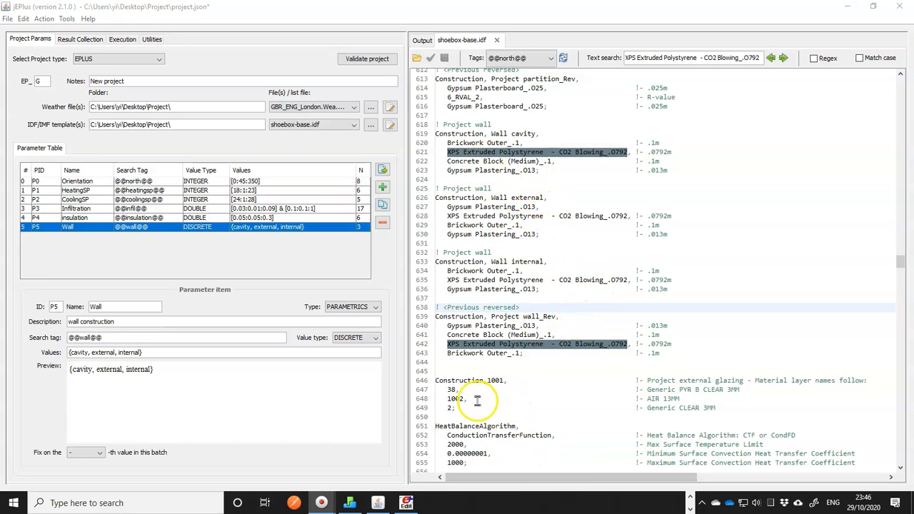
{"action": "left_click_drag", "start_coordinate": [434, 378], "coordinate": [437, 425]}
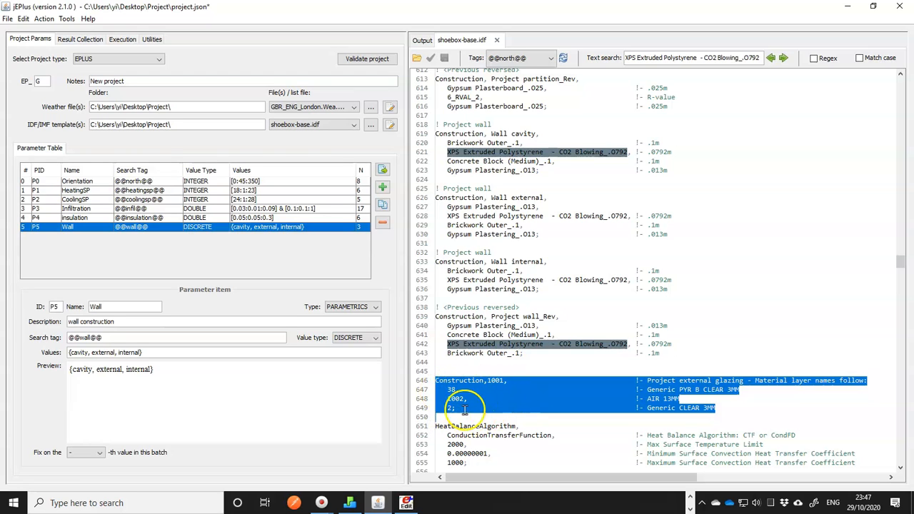
{"action": "double_click", "coordinate": [494, 380]}
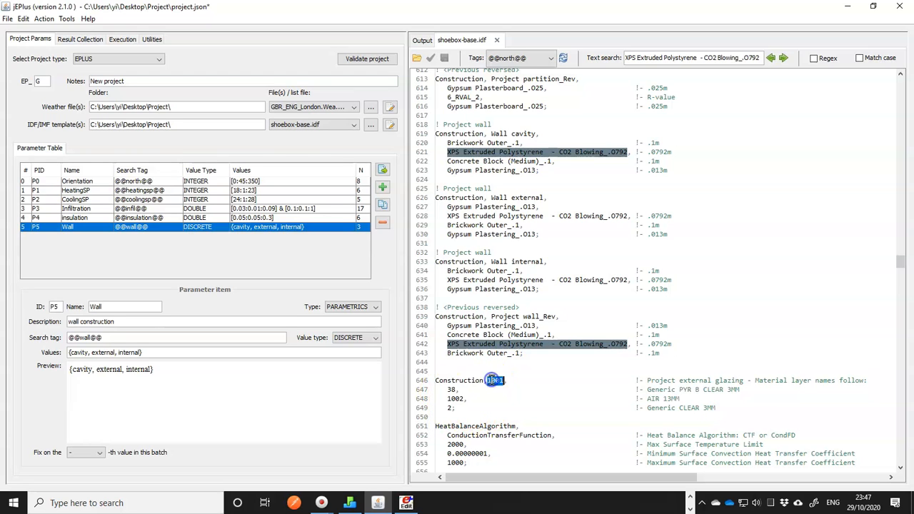
{"action": "double_click", "coordinate": [451, 389]}
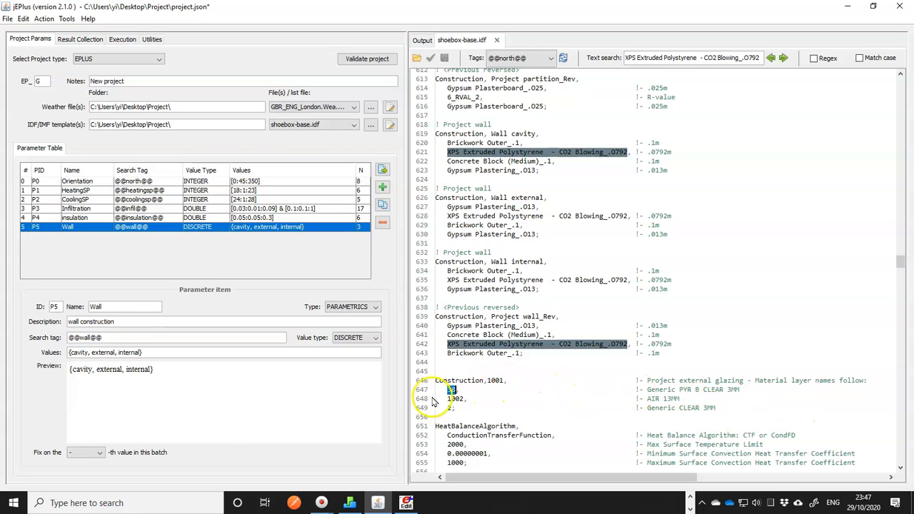
Examine the OnSummerDesignDay Schedule:Compact object and its SummerDesignDay value in shoebox-base.idf
{"action": "scroll", "coordinate": [509, 393], "scroll_direction": "up", "scroll_amount": 1}
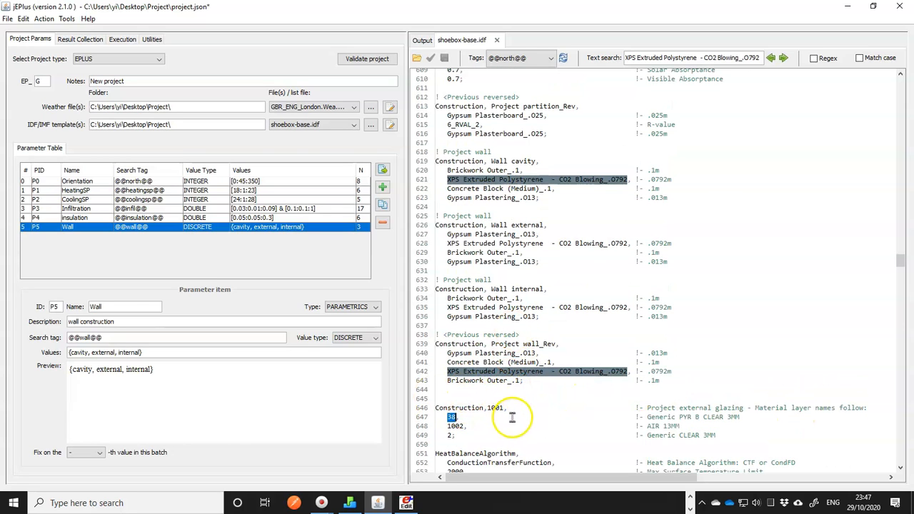
{"action": "scroll", "coordinate": [530, 417], "scroll_direction": "up", "scroll_amount": 2}
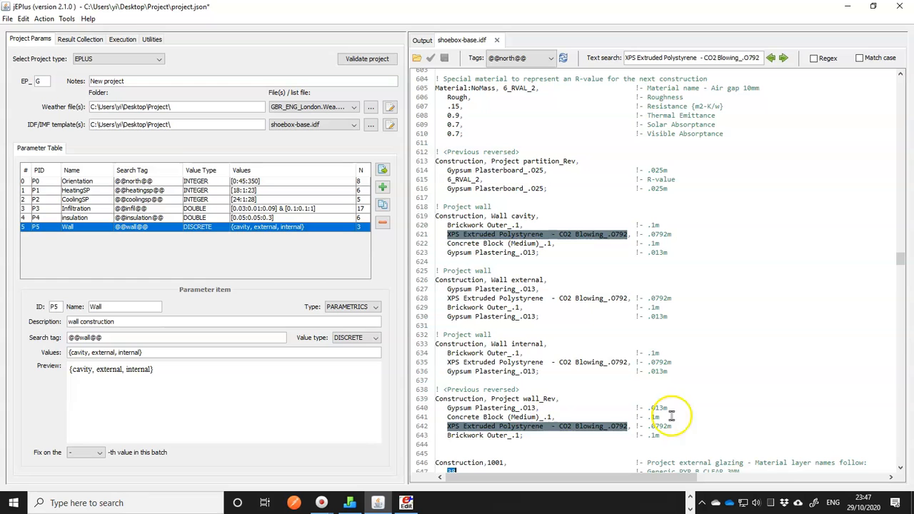
{"action": "left_click_drag", "start_coordinate": [898, 261], "coordinate": [899, 191]}
{"action": "left_click_drag", "start_coordinate": [438, 193], "coordinate": [433, 274]}
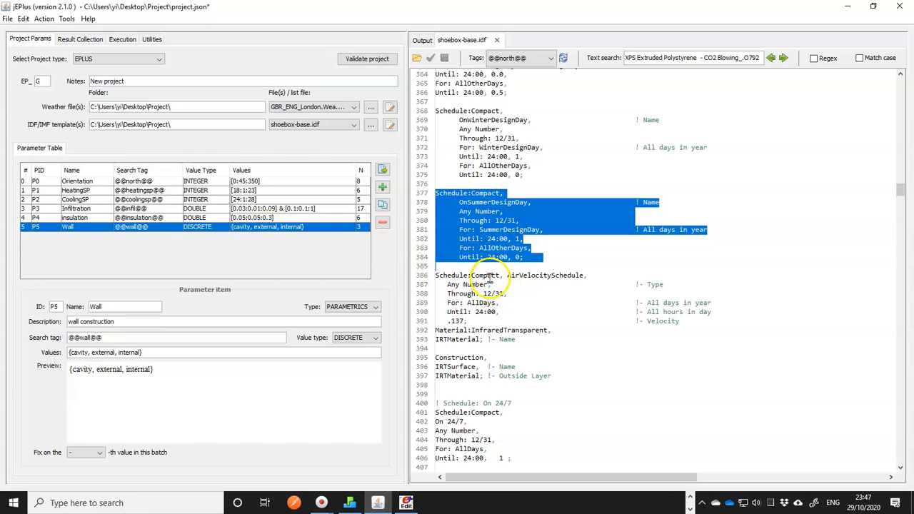
{"action": "double_click", "coordinate": [517, 238]}
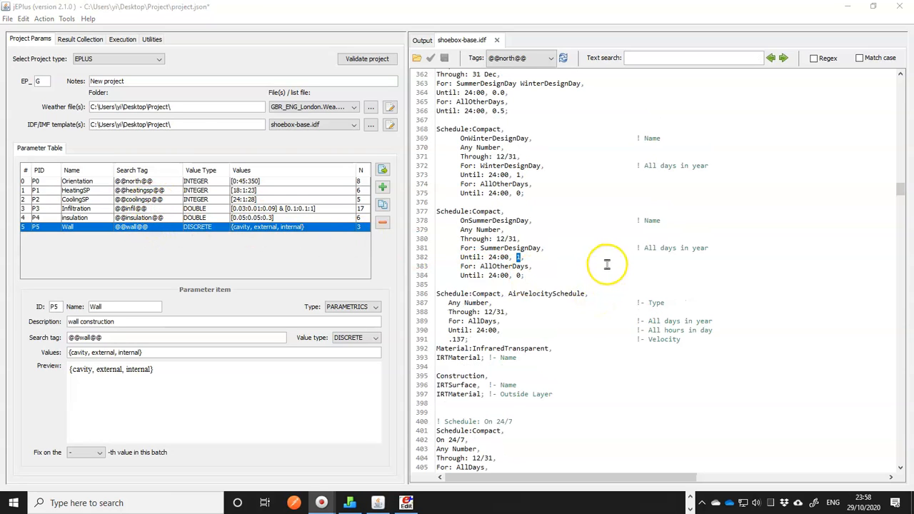
Search shoebox-base.idf for "shading" and locate the Shading:Building:Detailed object below the window definition
{"action": "left_click", "coordinate": [646, 58]}
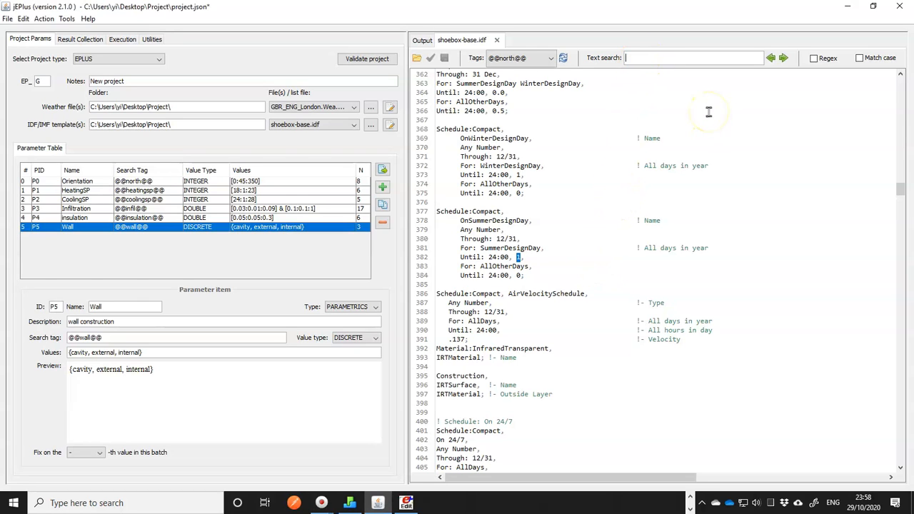
{"action": "key", "text": "Return"}
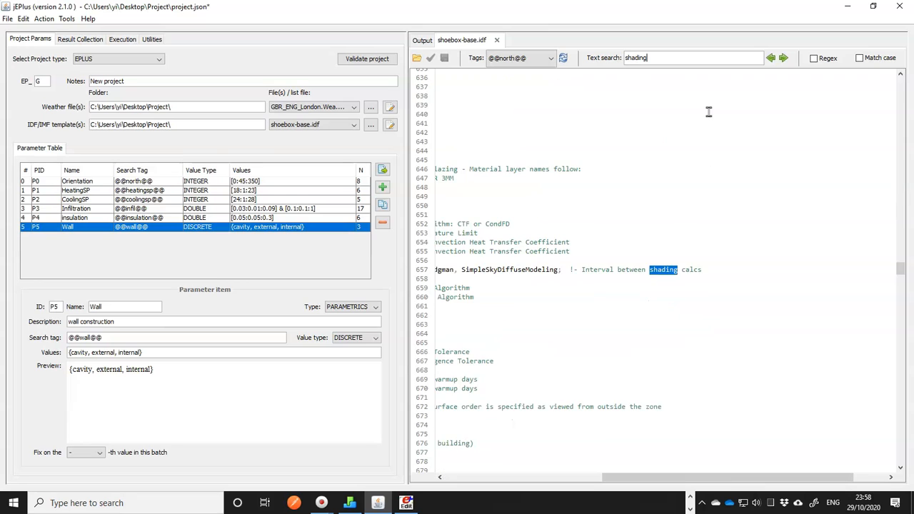
{"action": "key", "text": "Return"}
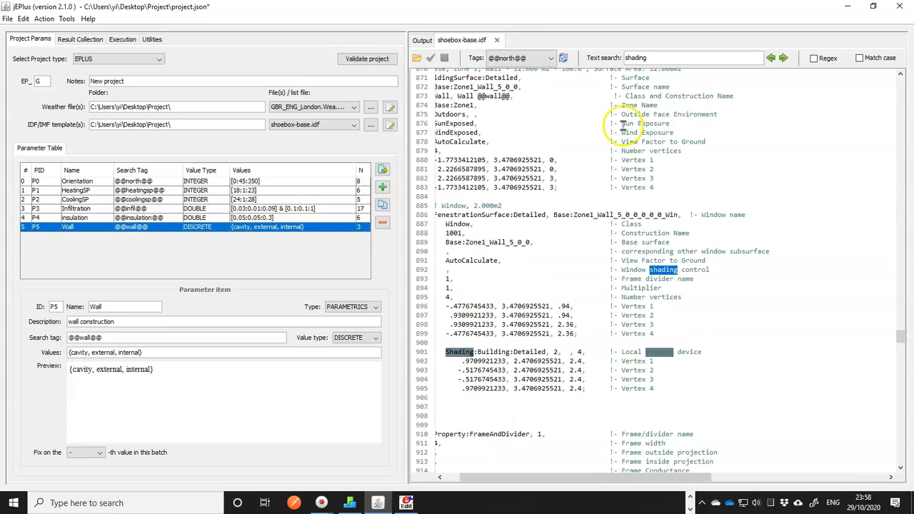
{"action": "left_click", "coordinate": [437, 352]}
{"action": "left_click_drag", "start_coordinate": [436, 352], "coordinate": [435, 397]}
{"action": "left_click", "coordinate": [432, 352]}
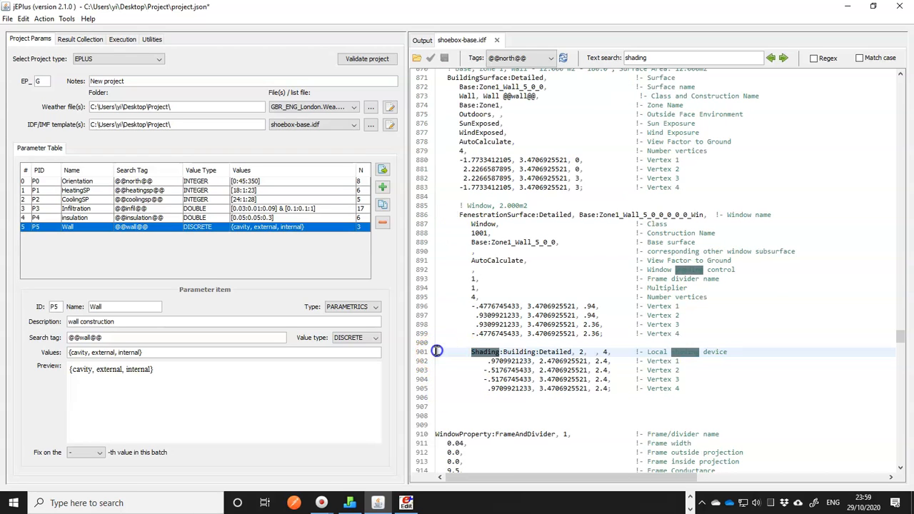
Examine the vertex coordinates of the Shading:Building:Detailed object and select its whole definition
{"action": "left_click", "coordinate": [544, 352]}
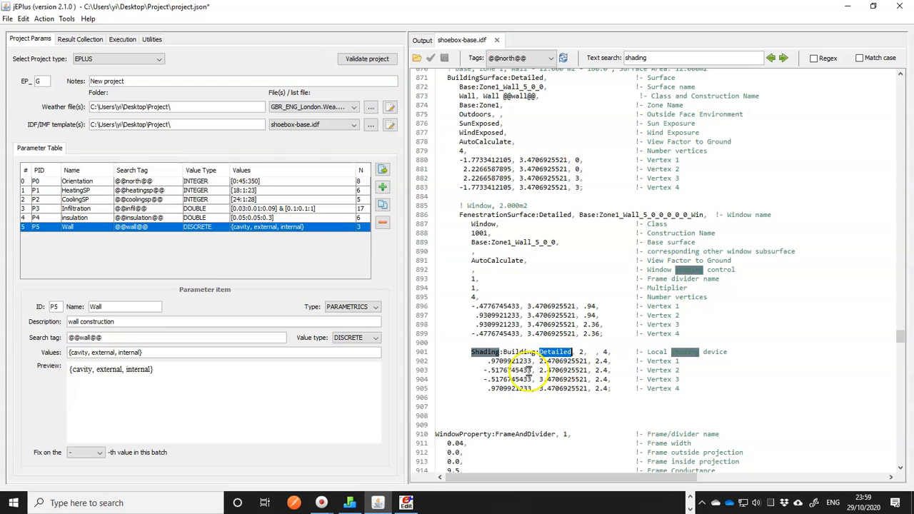
{"action": "left_click_drag", "start_coordinate": [487, 361], "coordinate": [610, 389]}
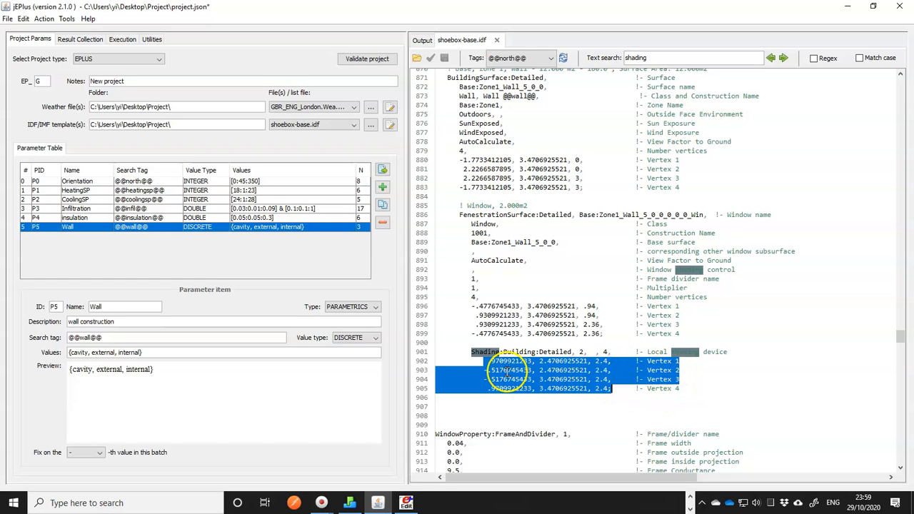
{"action": "left_click_drag", "start_coordinate": [436, 352], "coordinate": [440, 397]}
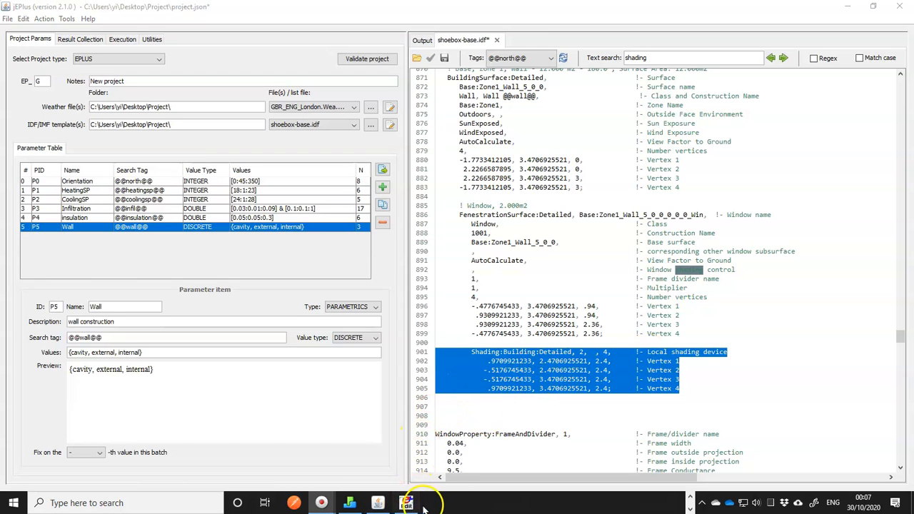
Switch to IDF Editor and create a new empty document
{"action": "mouse_move", "coordinate": [407, 505]}
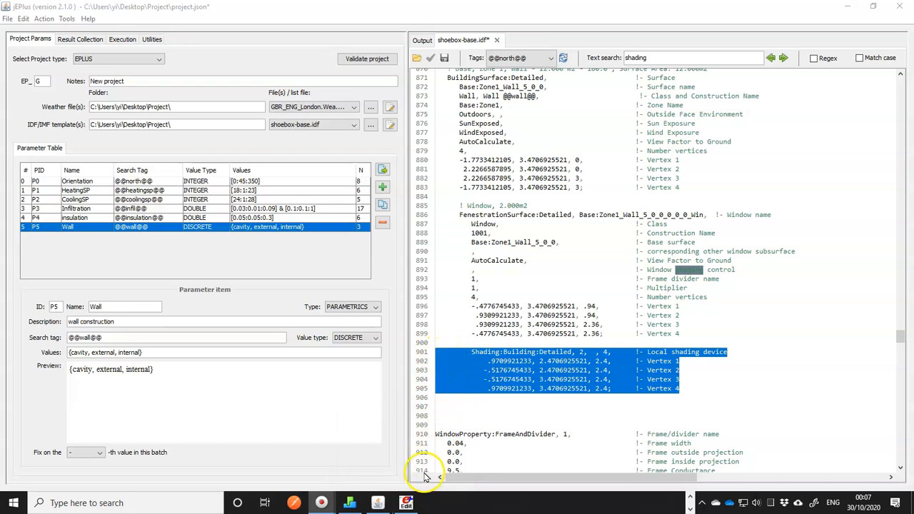
{"action": "left_click", "coordinate": [405, 502]}
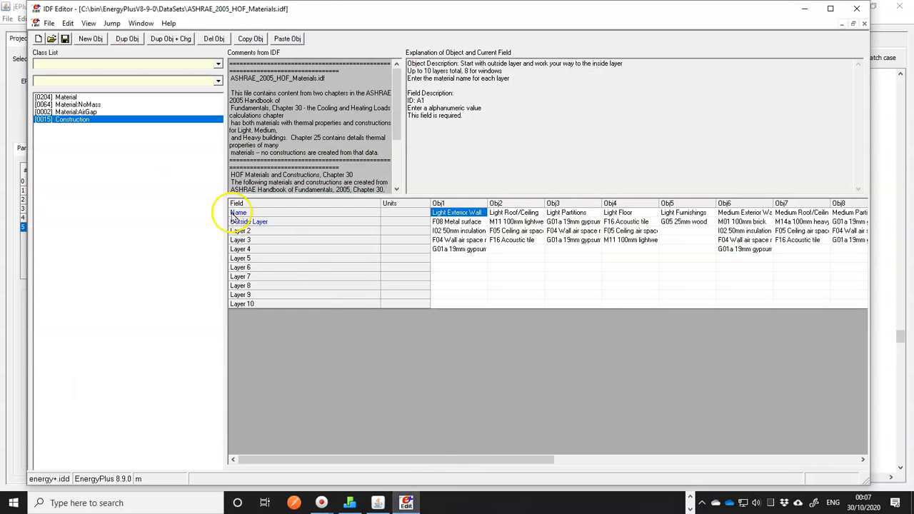
{"action": "left_click", "coordinate": [39, 40]}
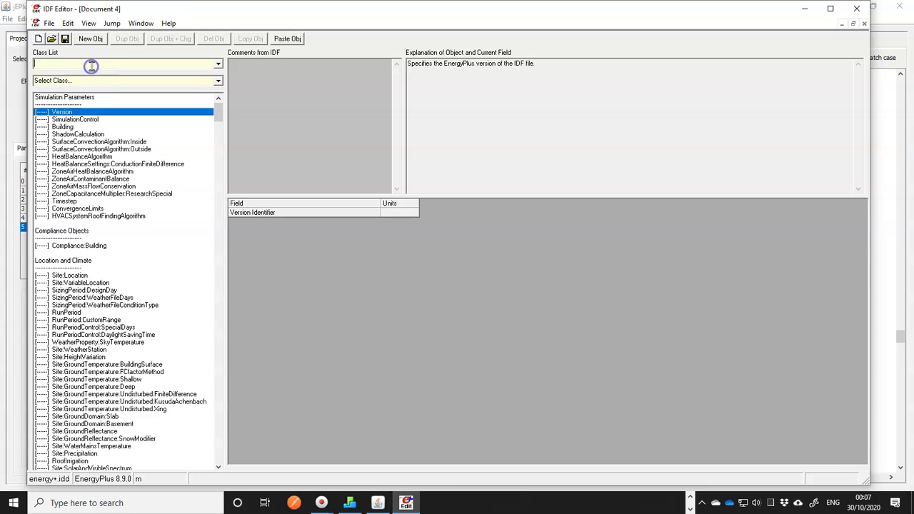
Select the Shading:Overhang class from the Thermal Zones and Surfaces group
{"action": "type", "text": "Thermal Zones and Surfaces"}
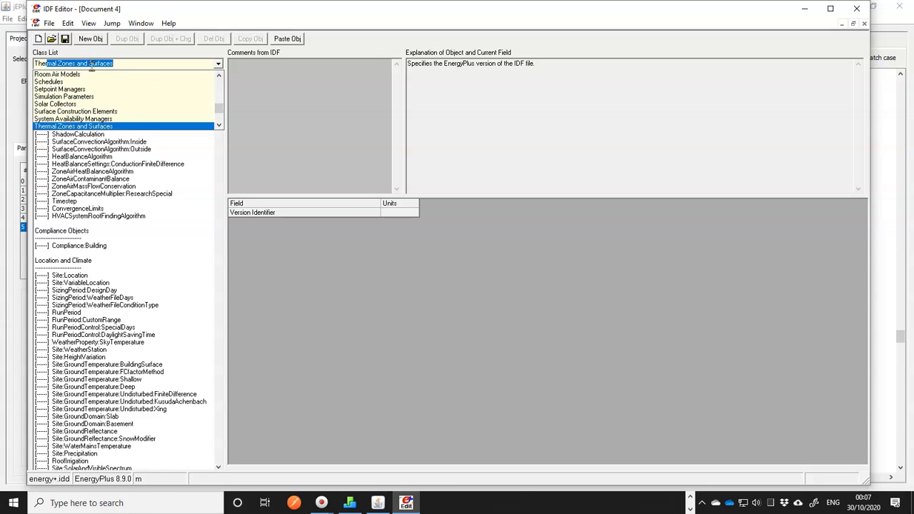
{"action": "key", "text": "Return"}
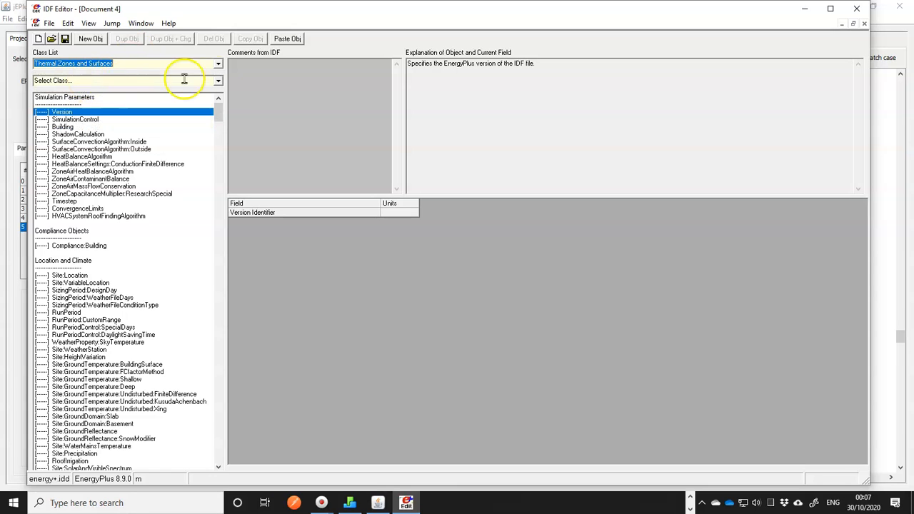
{"action": "left_click", "coordinate": [218, 80]}
{"action": "scroll", "coordinate": [112, 118], "scroll_direction": "down", "scroll_amount": 5}
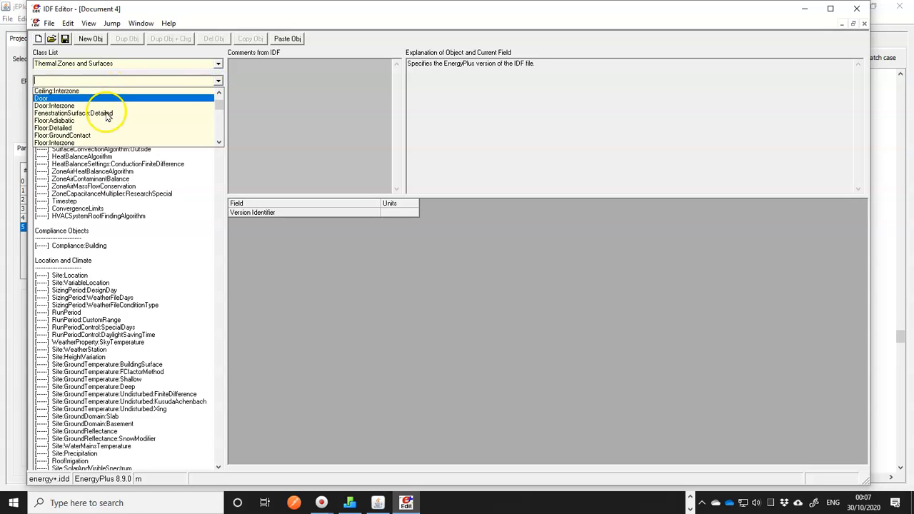
{"action": "scroll", "coordinate": [112, 121], "scroll_direction": "up", "scroll_amount": 1}
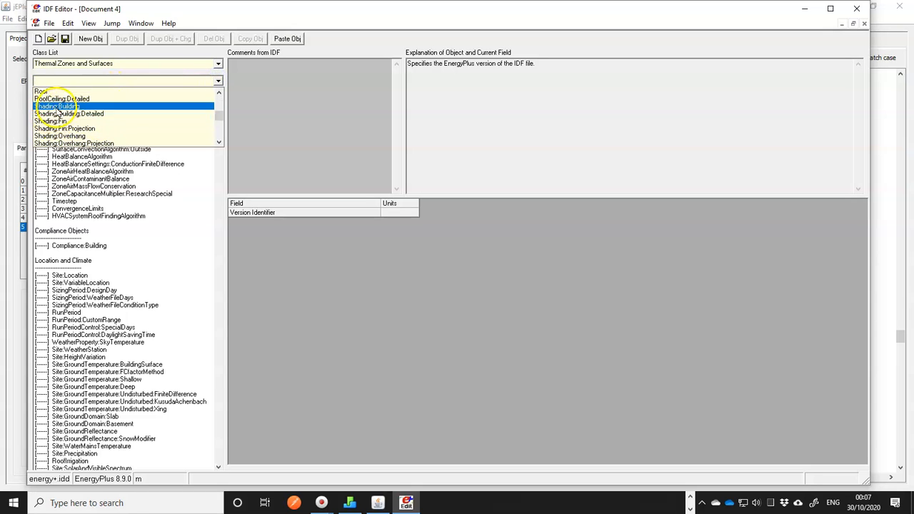
{"action": "left_click", "coordinate": [91, 121]}
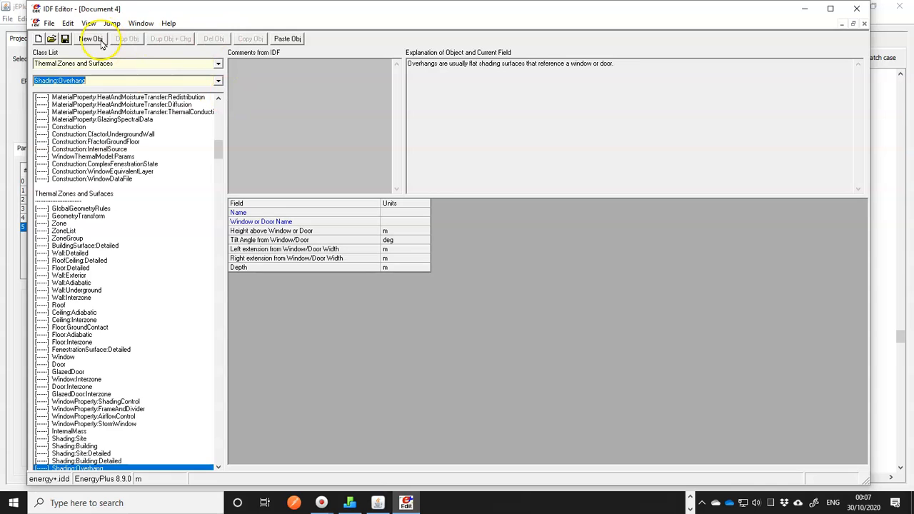
Add a Shading:Overhang object named Overhang and set its height above the window to 0 m
{"action": "left_click", "coordinate": [86, 40]}
{"action": "left_click", "coordinate": [441, 214]}
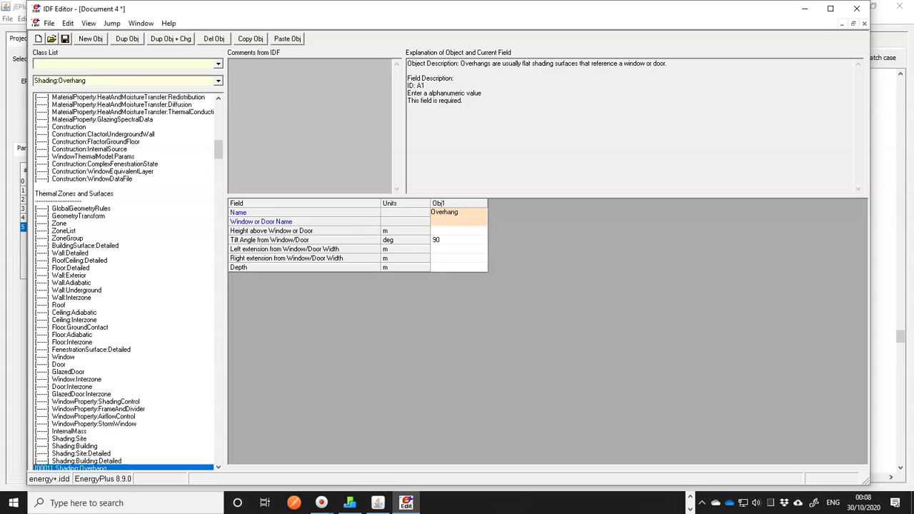
{"action": "left_click", "coordinate": [441, 223]}
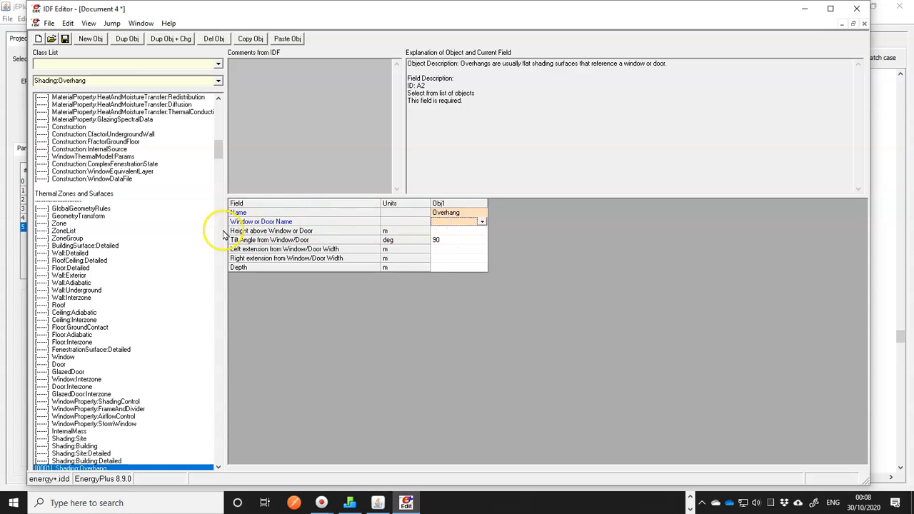
{"action": "left_click", "coordinate": [444, 230]}
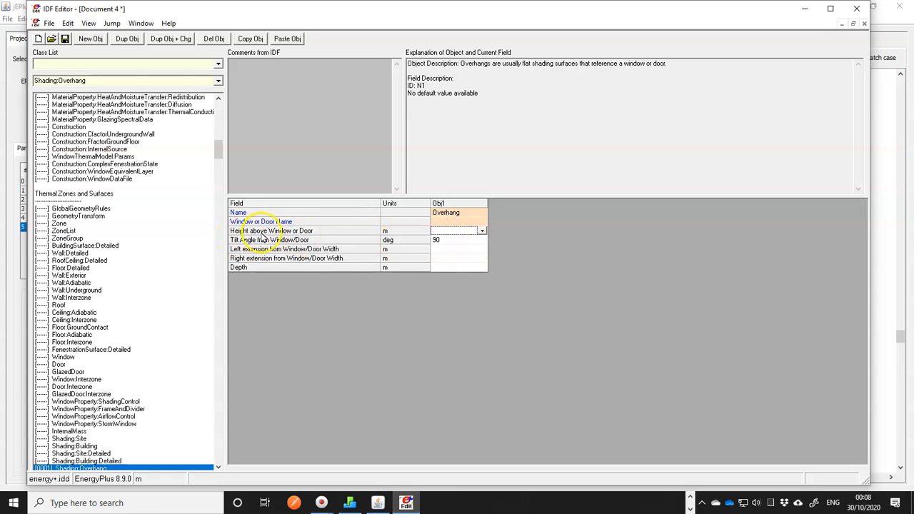
{"action": "left_click", "coordinate": [439, 231]}
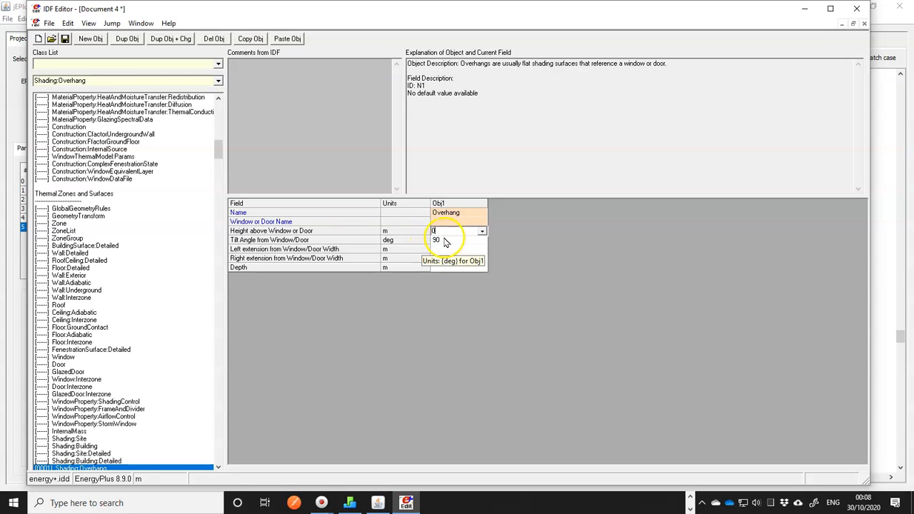
{"action": "left_click", "coordinate": [443, 241]}
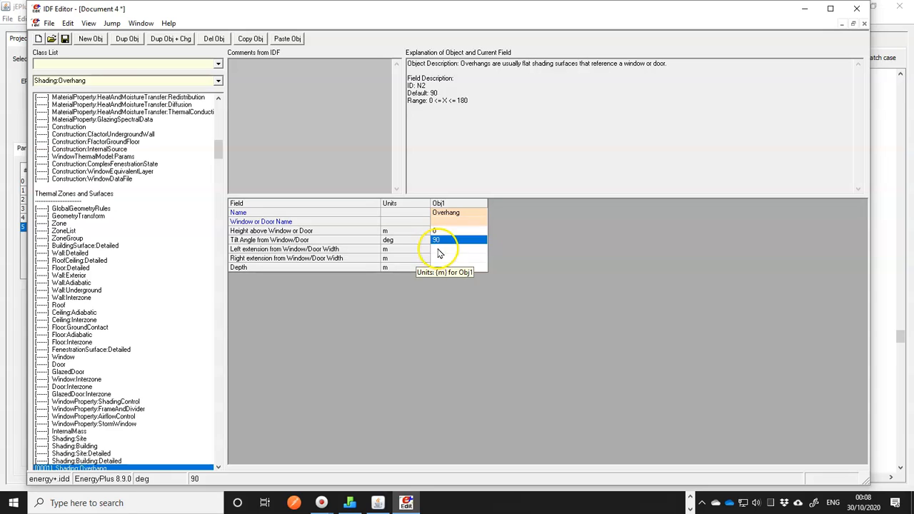
Set the overhang's left and right extensions to 0.3 m each and its depth to 0.5 m
{"action": "left_click", "coordinate": [439, 249]}
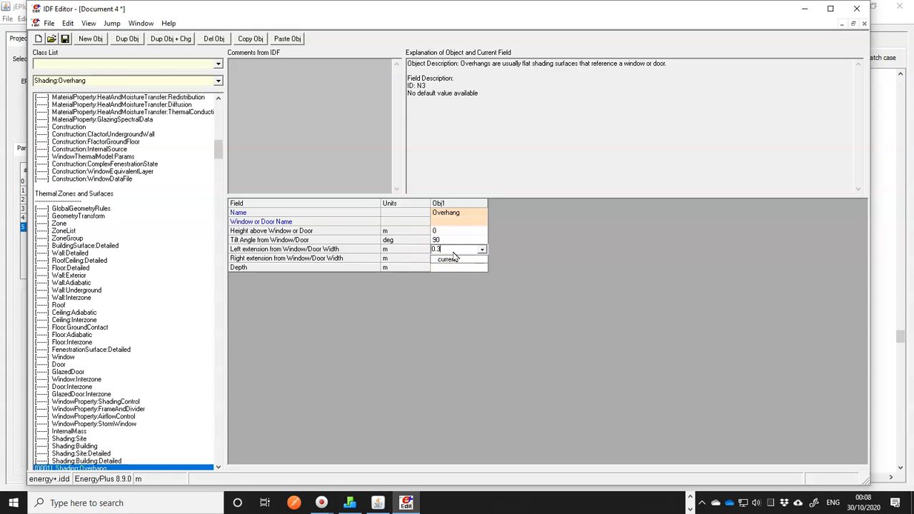
{"action": "key", "text": "Return"}
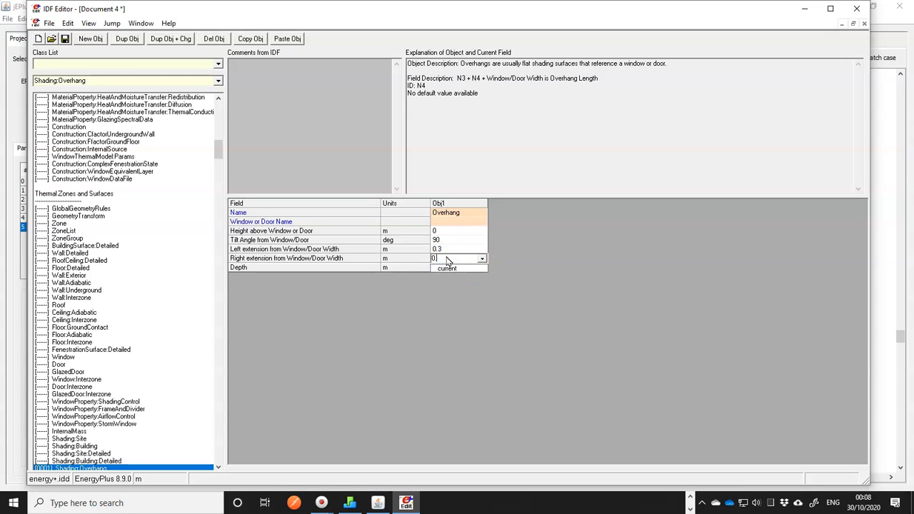
{"action": "key", "text": "Return"}
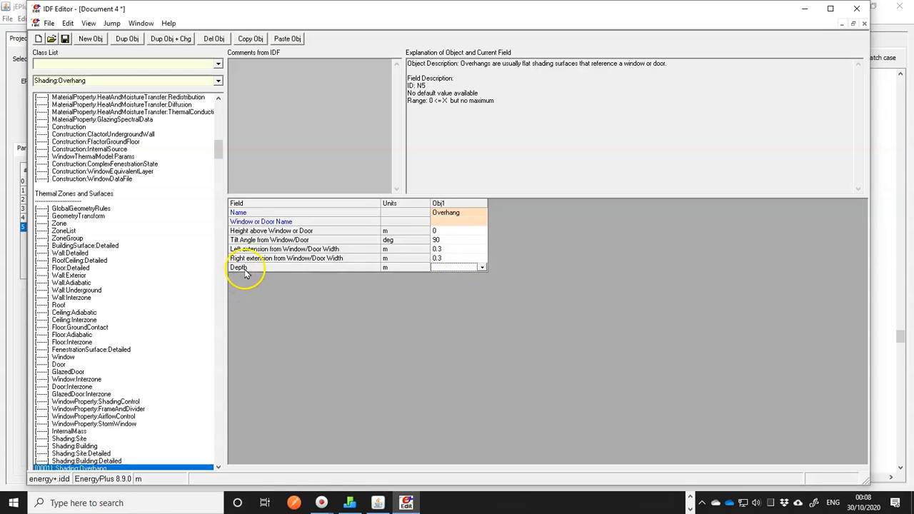
{"action": "left_click", "coordinate": [437, 268]}
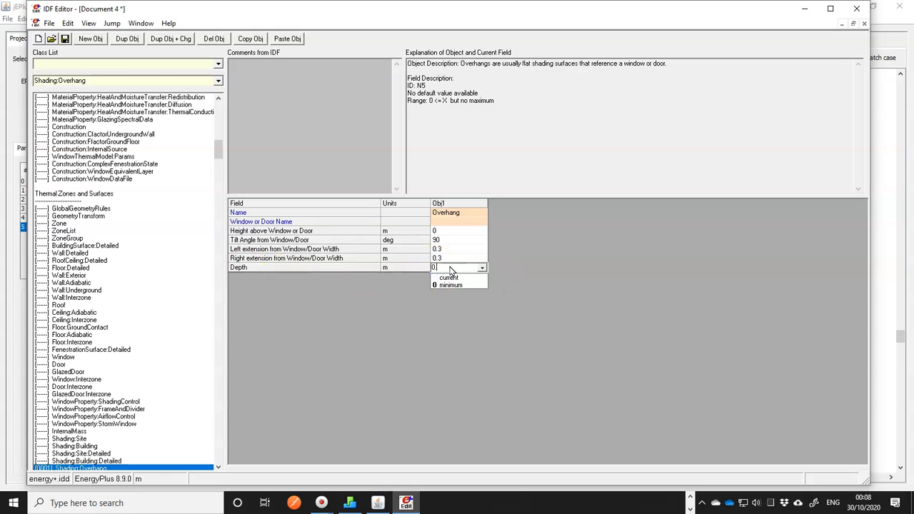
{"action": "left_click", "coordinate": [451, 269]}
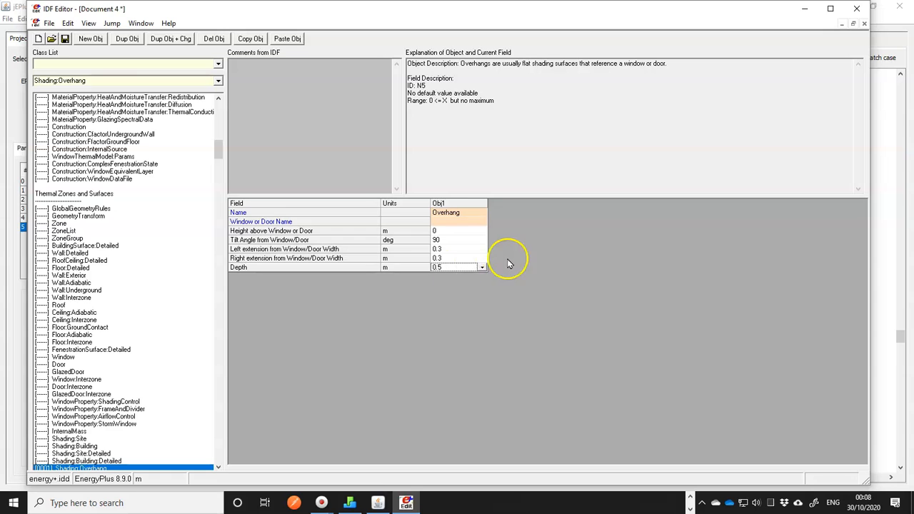
{"action": "left_click", "coordinate": [458, 231]}
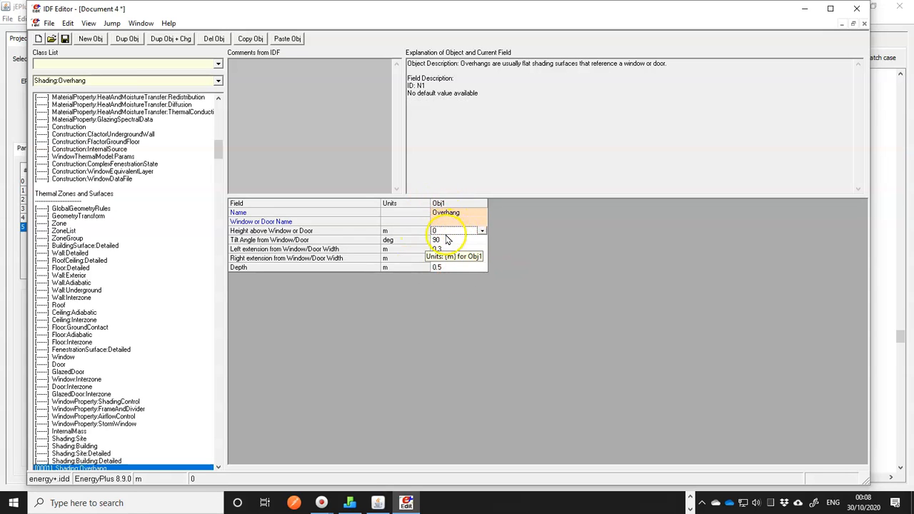
Copy the Shading:Overhang object from IDF Editor, switch to jEPlus, and paste it into shoebox-base.idf below the Shading:Building:Detailed block
{"action": "left_click", "coordinate": [250, 39]}
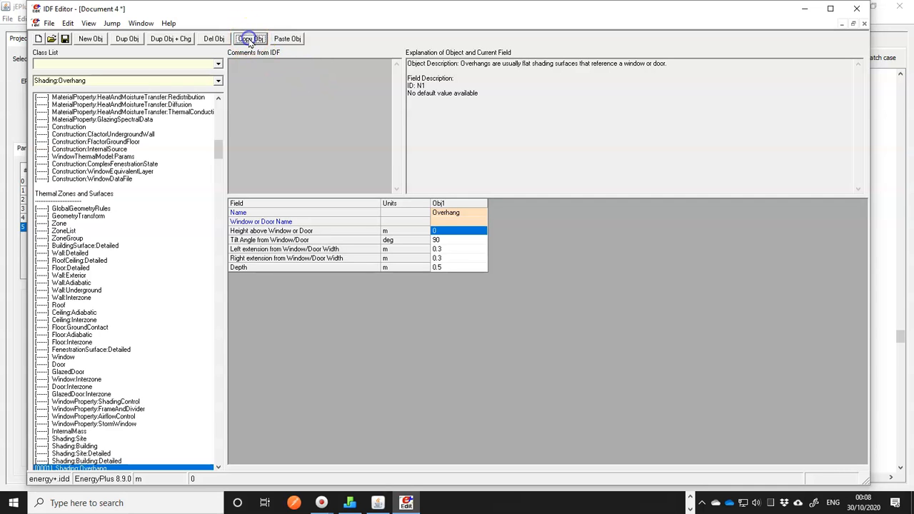
{"action": "left_click", "coordinate": [380, 503]}
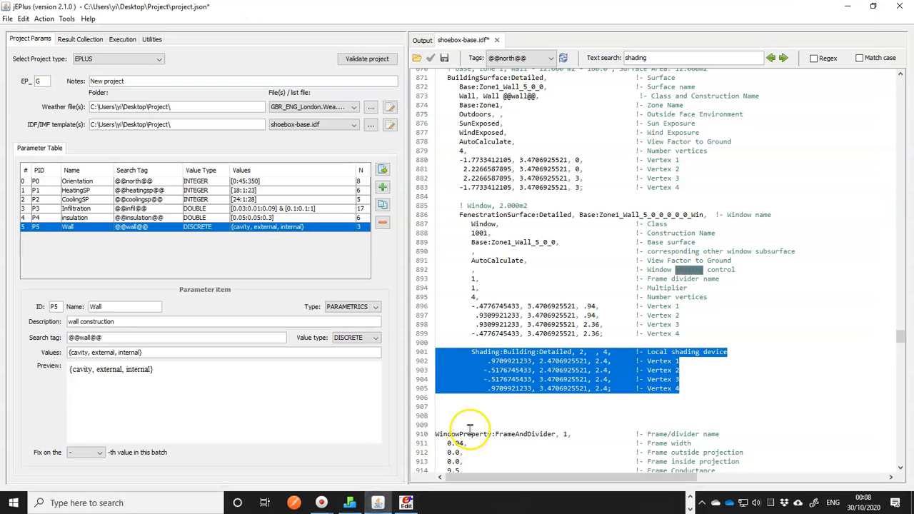
{"action": "left_click", "coordinate": [443, 407]}
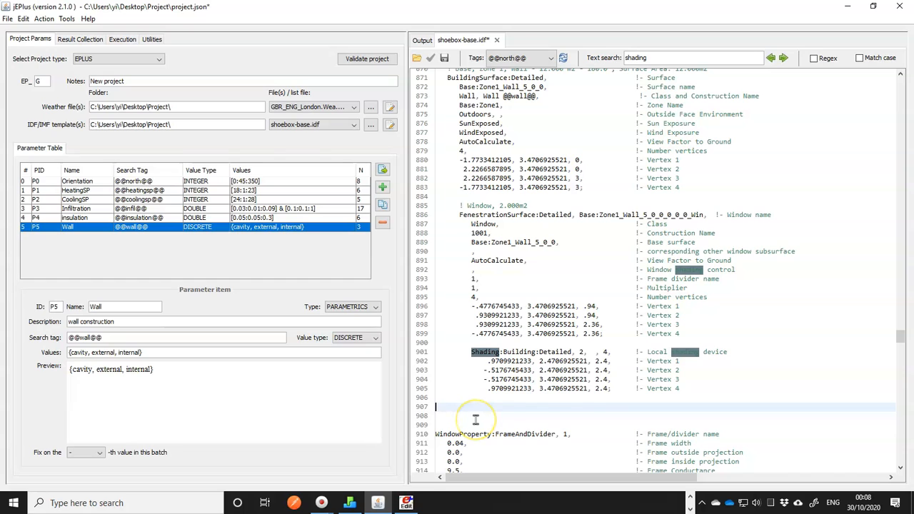
{"action": "key", "text": "ctrl+v"}
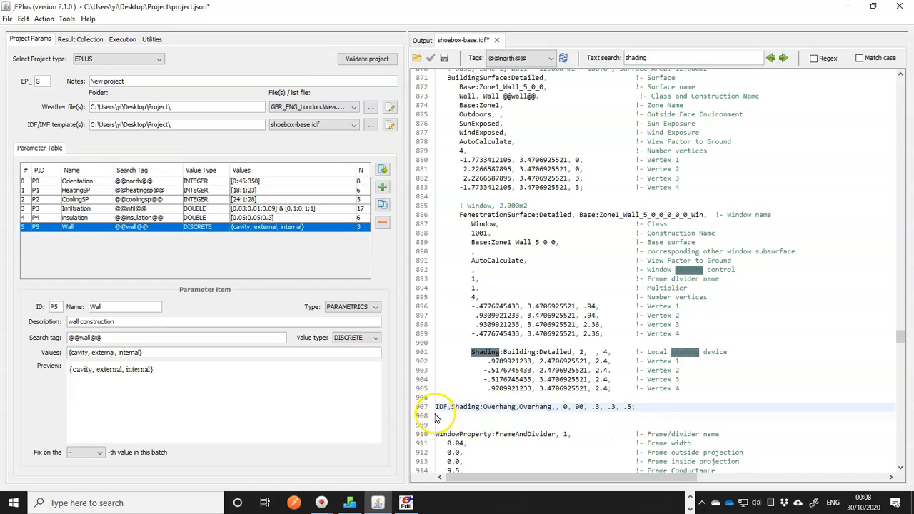
{"action": "left_click_drag", "start_coordinate": [437, 406], "coordinate": [644, 409]}
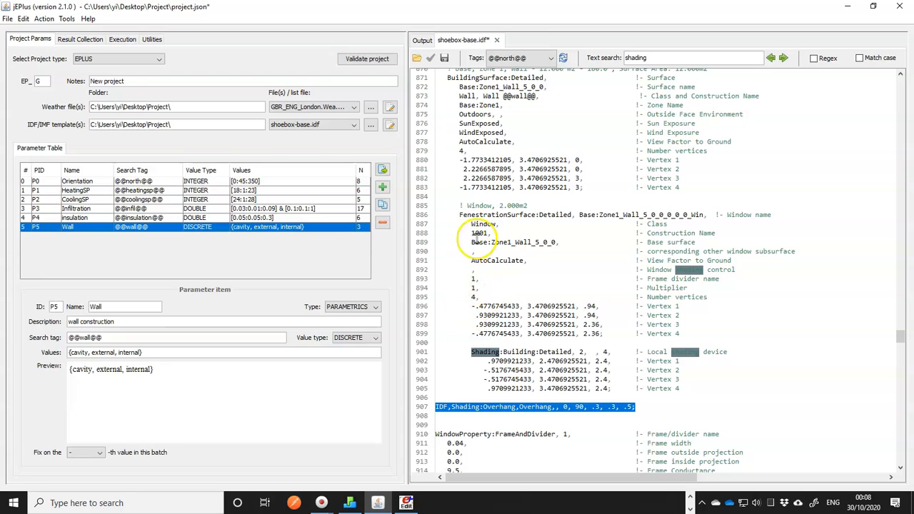
Fill in the overhang's window name with Base:Zone1_Wall_5_0_0_0_0_0_Win copied from the FenestrationSurface:Detailed object, and remove the line's leading "IDF," prefix
{"action": "left_click", "coordinate": [556, 406]}
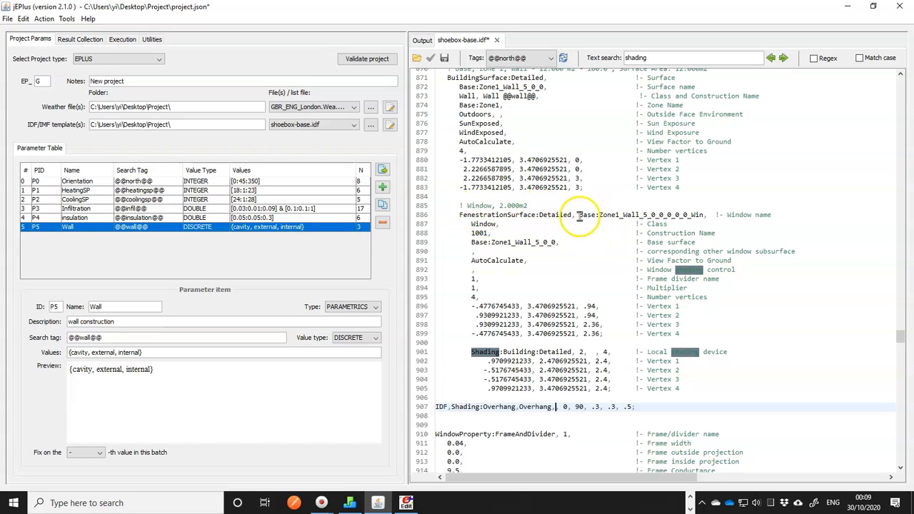
{"action": "left_click_drag", "start_coordinate": [579, 215], "coordinate": [704, 216]}
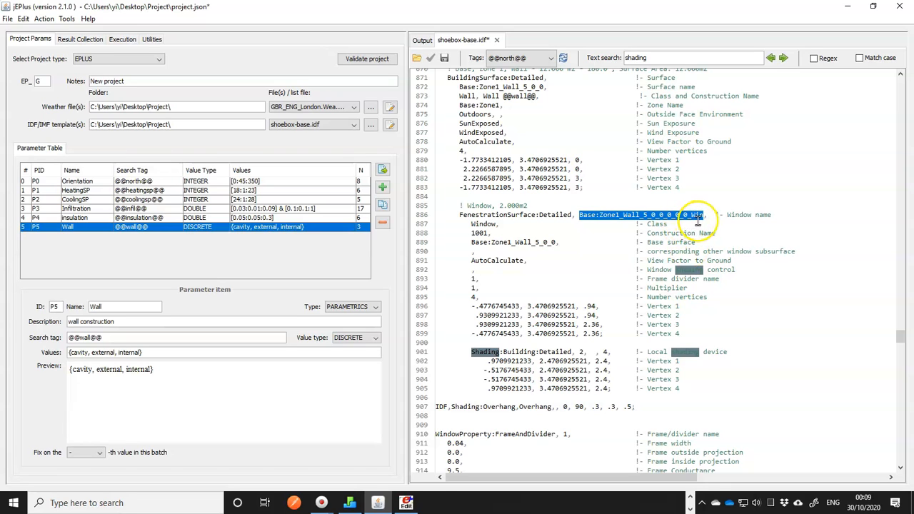
{"action": "left_click", "coordinate": [556, 406]}
{"action": "key", "text": "ctrl+v"}
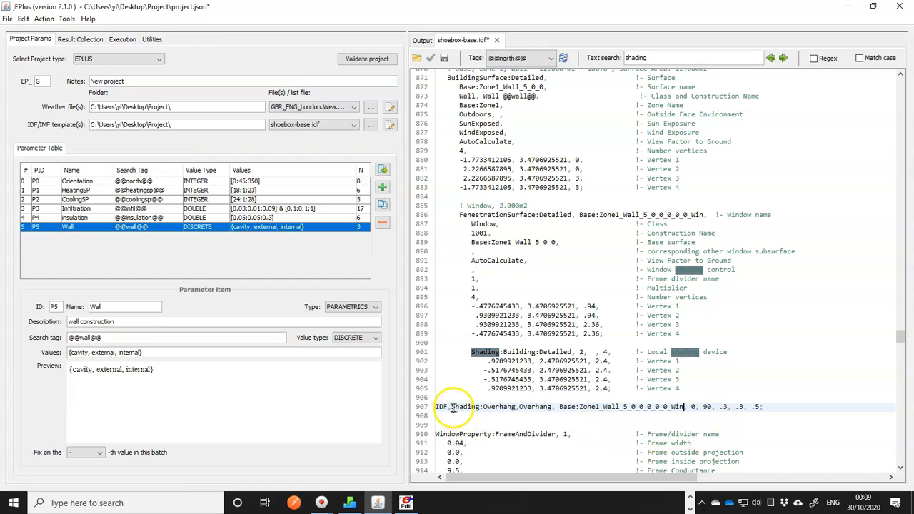
{"action": "left_click_drag", "start_coordinate": [451, 406], "coordinate": [437, 406]}
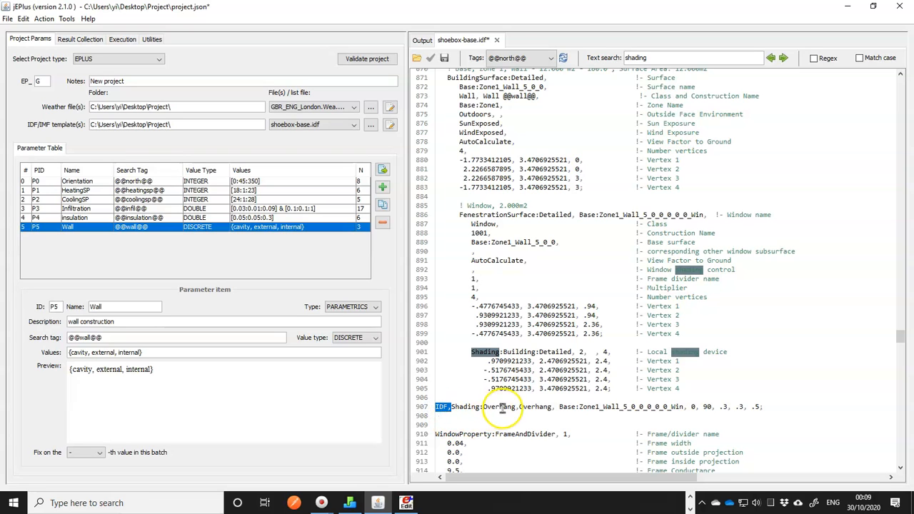
{"action": "key", "text": "Delete"}
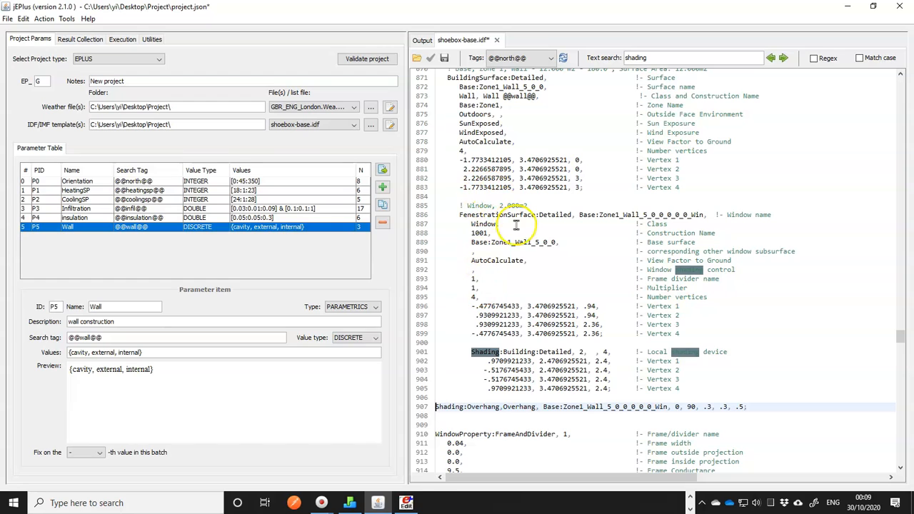
Delete the Shading:Building:Detailed object and the blank line after it, above the Shading:Overhang line in shoebox-base.idf
{"action": "mouse_move", "coordinate": [432, 351]}
{"action": "left_mouse_down"}
{"action": "mouse_move", "coordinate": [415, 359]}
{"action": "mouse_move", "coordinate": [426, 398]}
{"action": "left_mouse_up"}
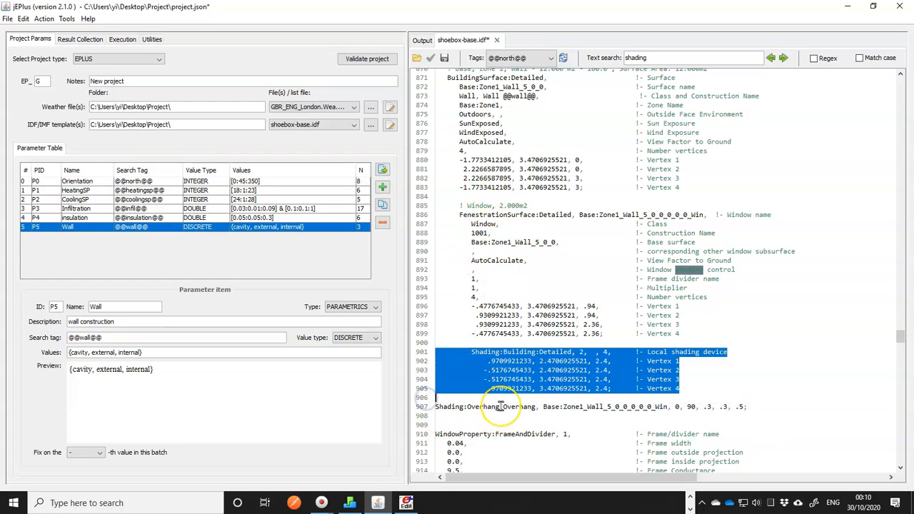
{"action": "key", "text": "Delete"}
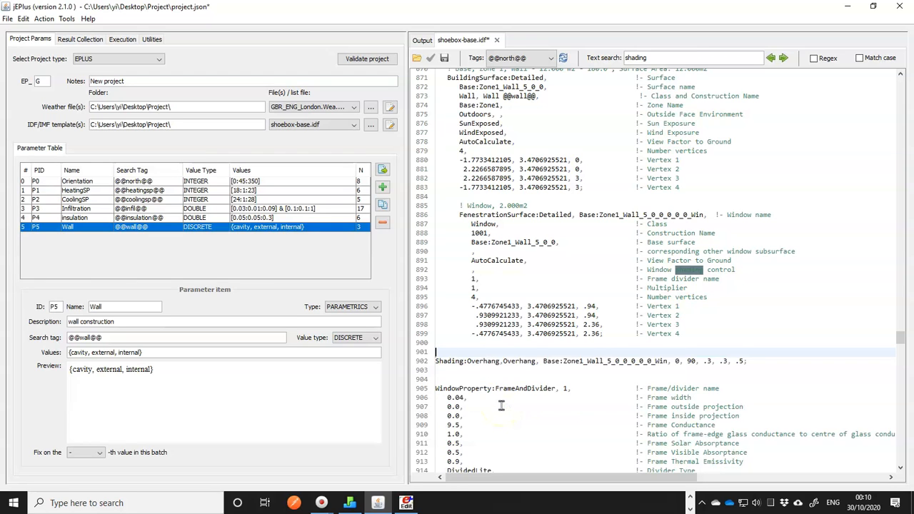
{"action": "key", "text": "Delete"}
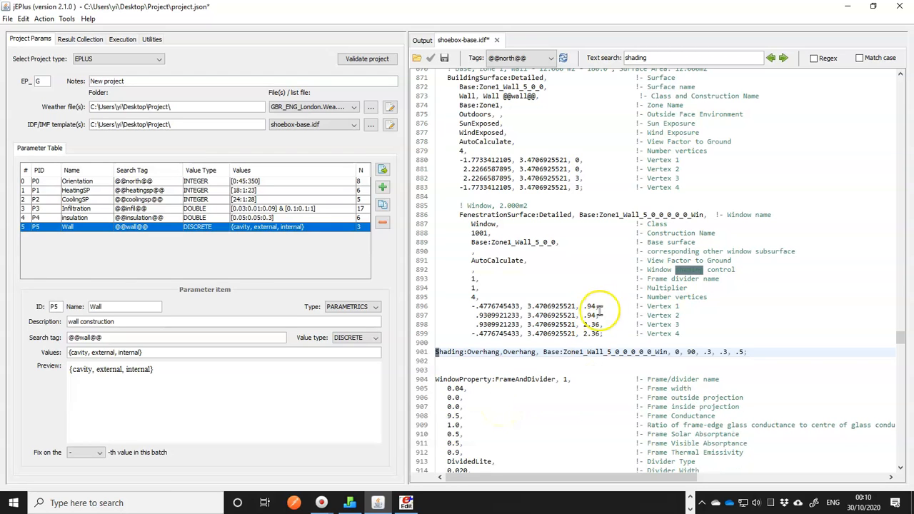
Add a new parameter item named Overhang with the description "overhang depth"
{"action": "double_click", "coordinate": [739, 353]}
{"action": "left_click", "coordinate": [736, 353]}
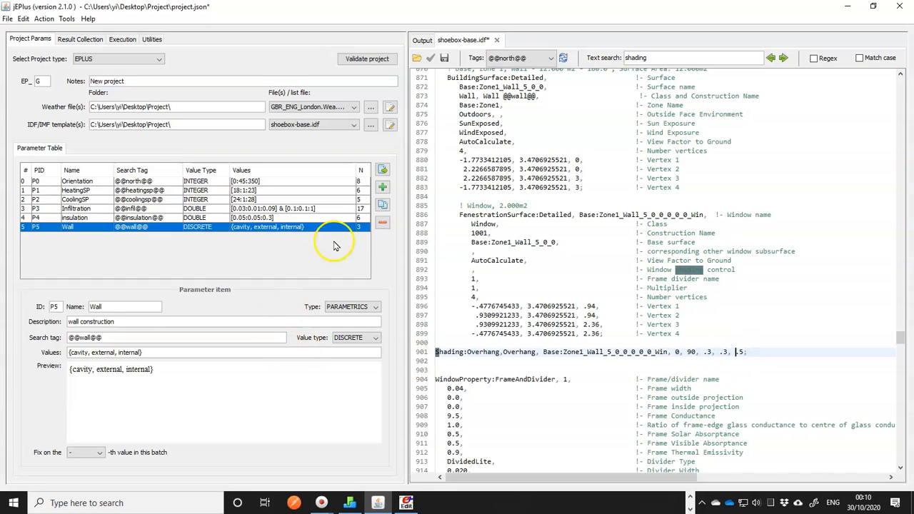
{"action": "left_click", "coordinate": [382, 187]}
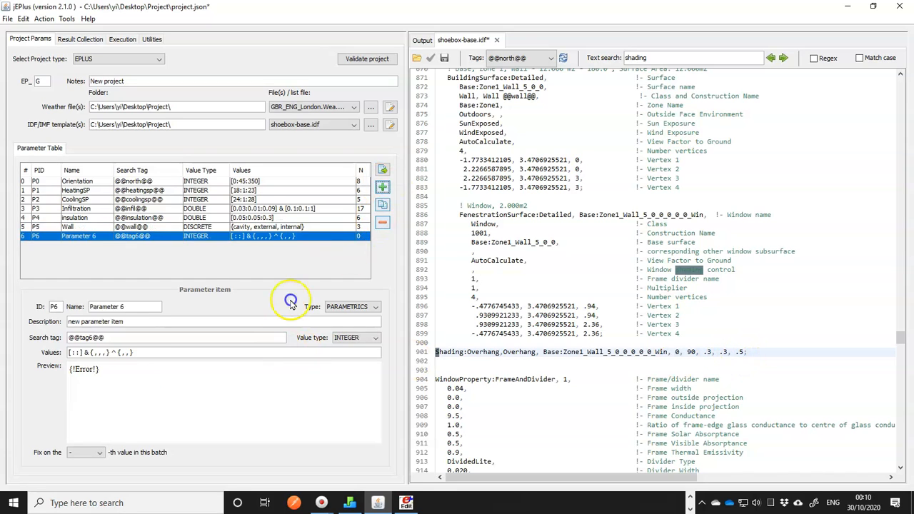
{"action": "left_click_drag", "start_coordinate": [130, 309], "coordinate": [93, 309]}
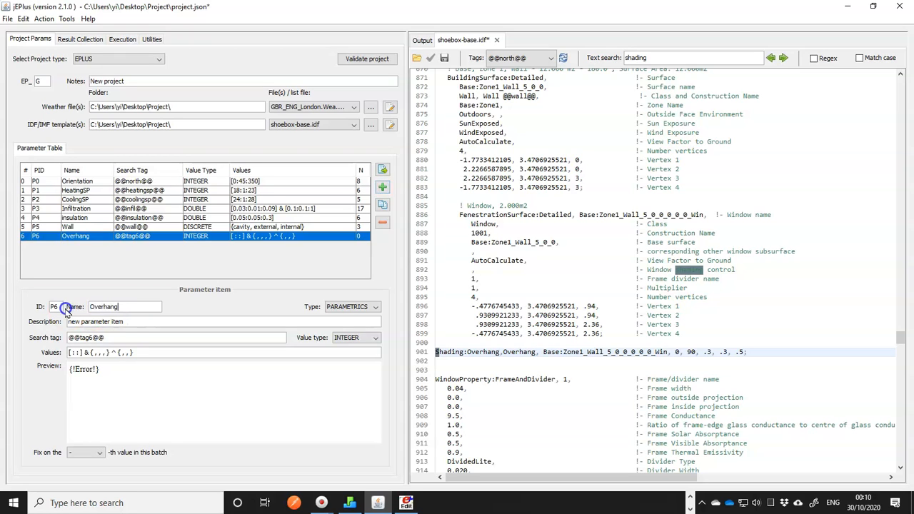
{"action": "left_click_drag", "start_coordinate": [129, 323], "coordinate": [36, 323]}
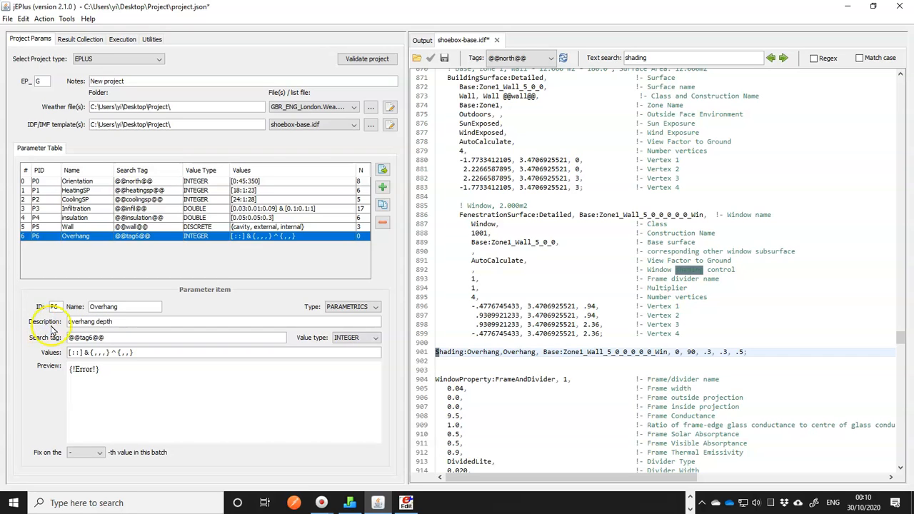
{"action": "double_click", "coordinate": [86, 338]}
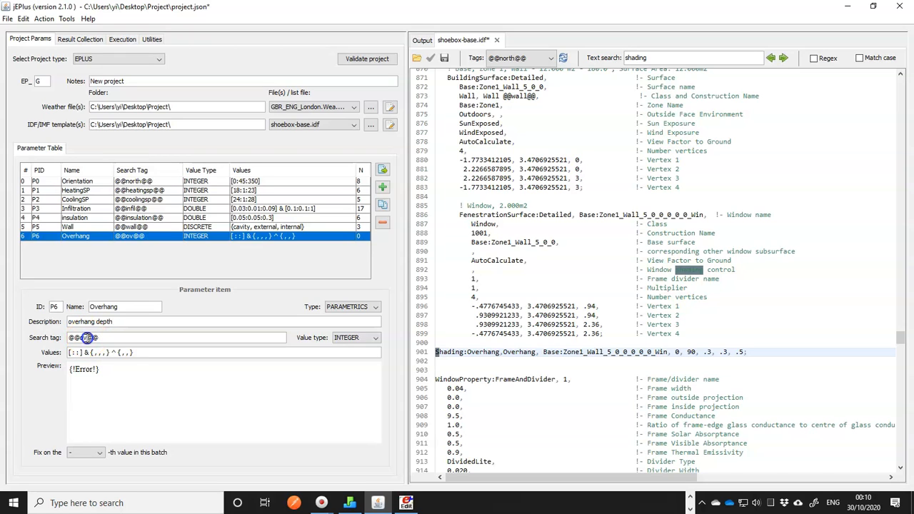
{"action": "left_click_drag", "start_coordinate": [138, 352], "coordinate": [27, 354]}
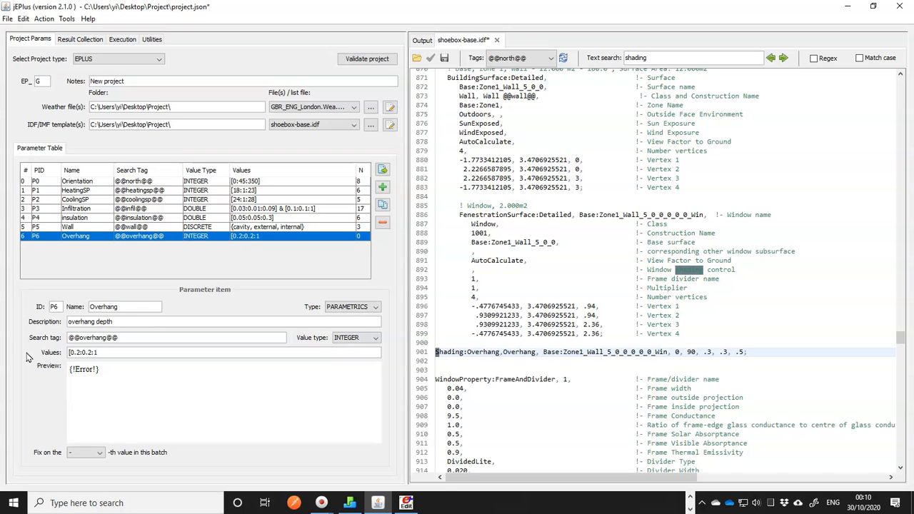
{"action": "left_click", "coordinate": [359, 337]}
{"action": "left_click", "coordinate": [346, 356]}
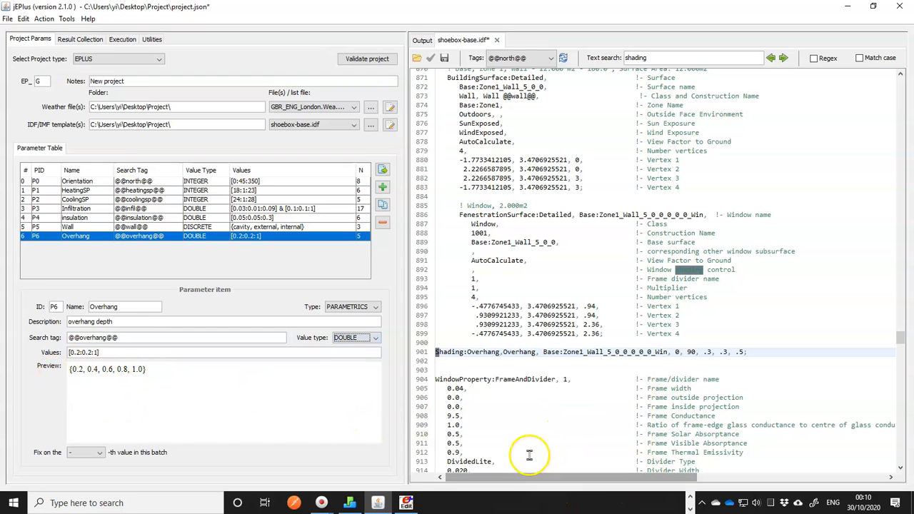
Switch to IDF Editor, create a new Shading:Overhang:Projection object and copy it
{"action": "left_click", "coordinate": [404, 500]}
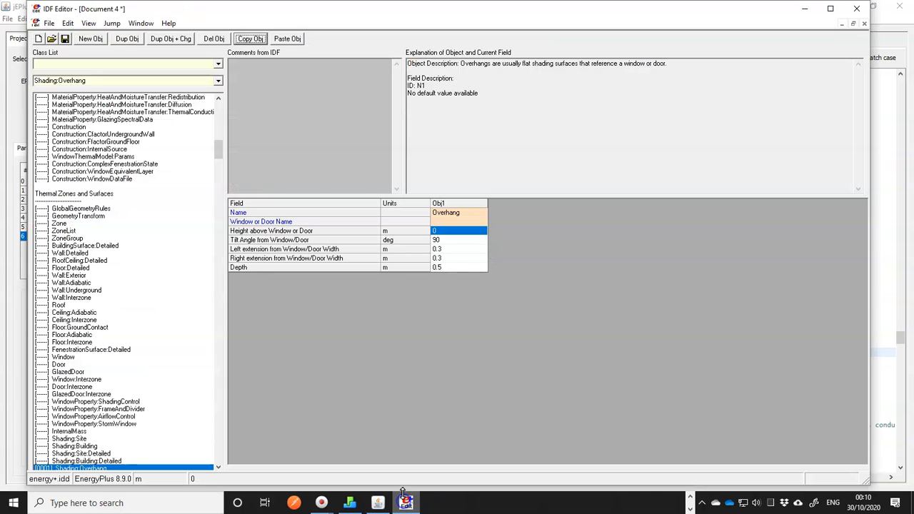
{"action": "scroll", "coordinate": [147, 365], "scroll_direction": "down", "scroll_amount": 5}
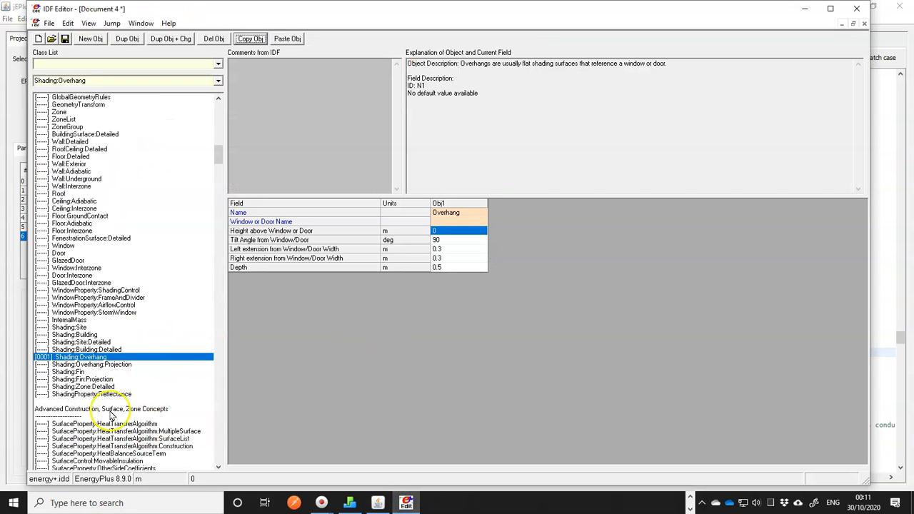
{"action": "left_click", "coordinate": [84, 365]}
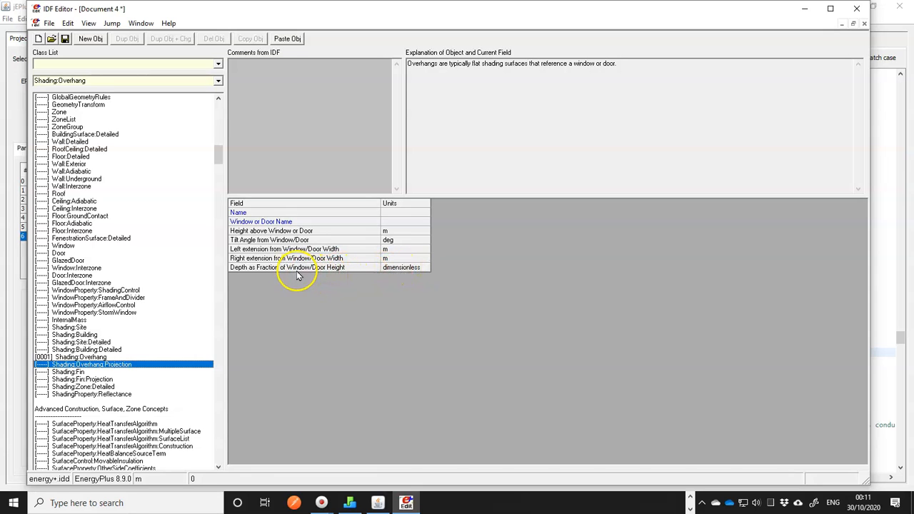
{"action": "left_click", "coordinate": [342, 268]}
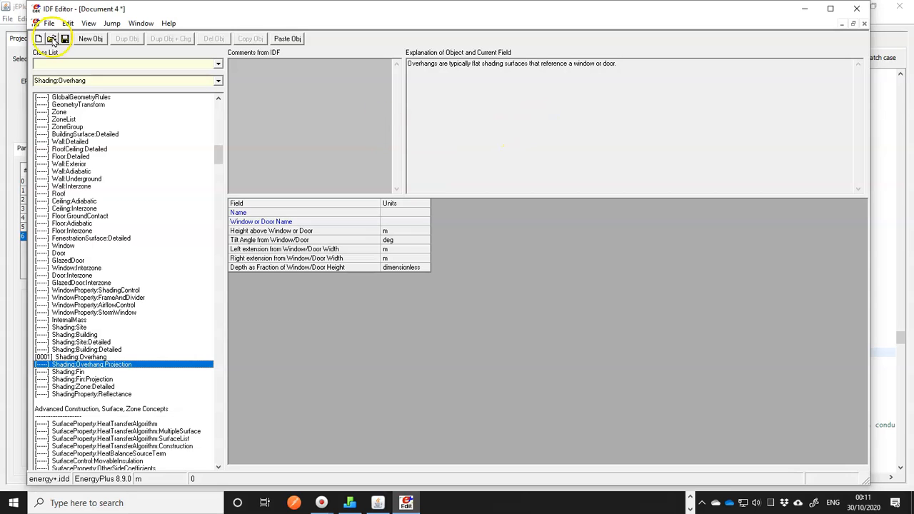
{"action": "left_click", "coordinate": [91, 39]}
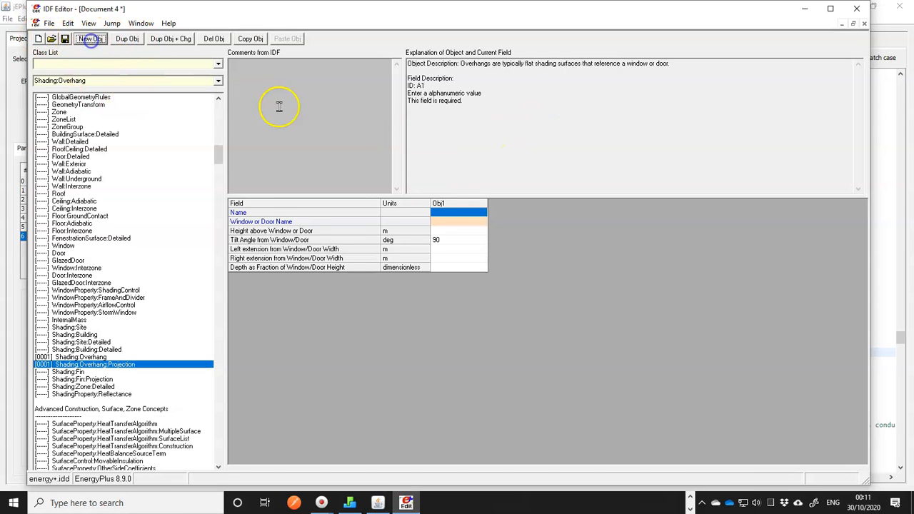
{"action": "left_click", "coordinate": [251, 37]}
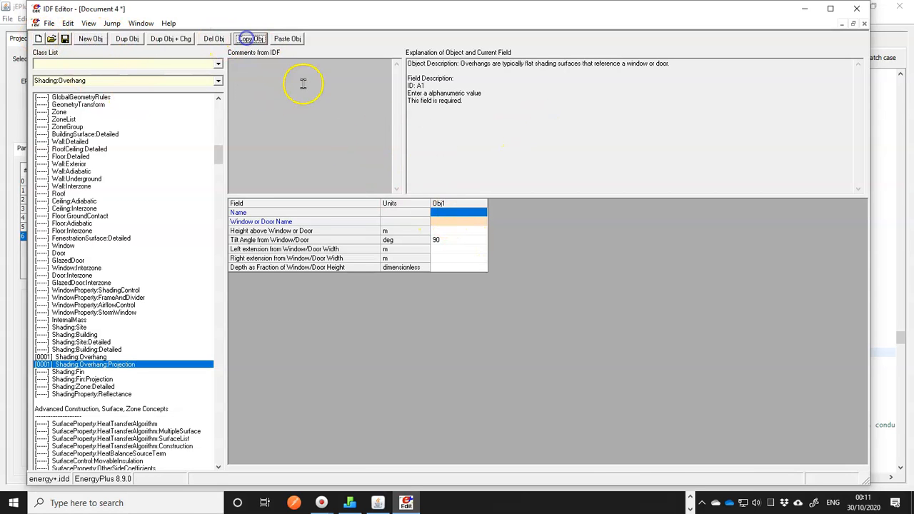
Return to jEPlus and paste the copied object on the line below the Shading:Overhang object
{"action": "left_click", "coordinate": [805, 8]}
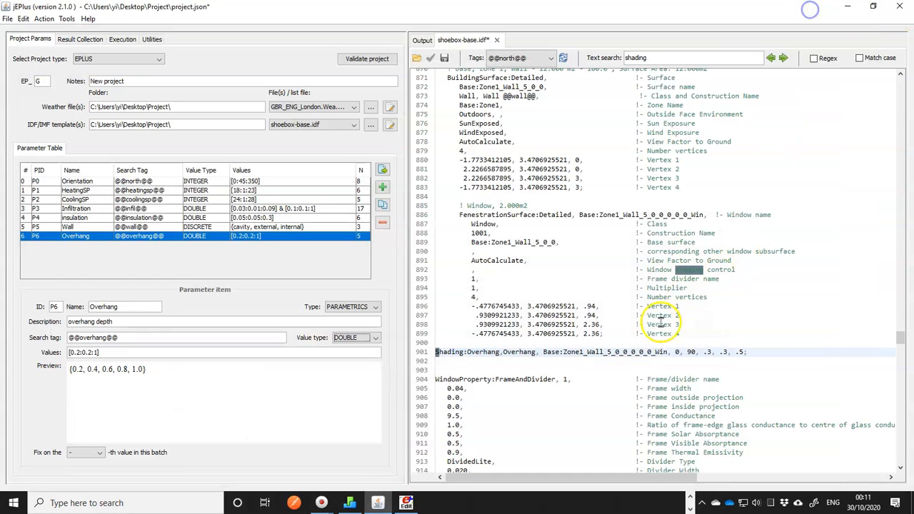
{"action": "left_click", "coordinate": [447, 362]}
{"action": "key", "text": "ctrl+v"}
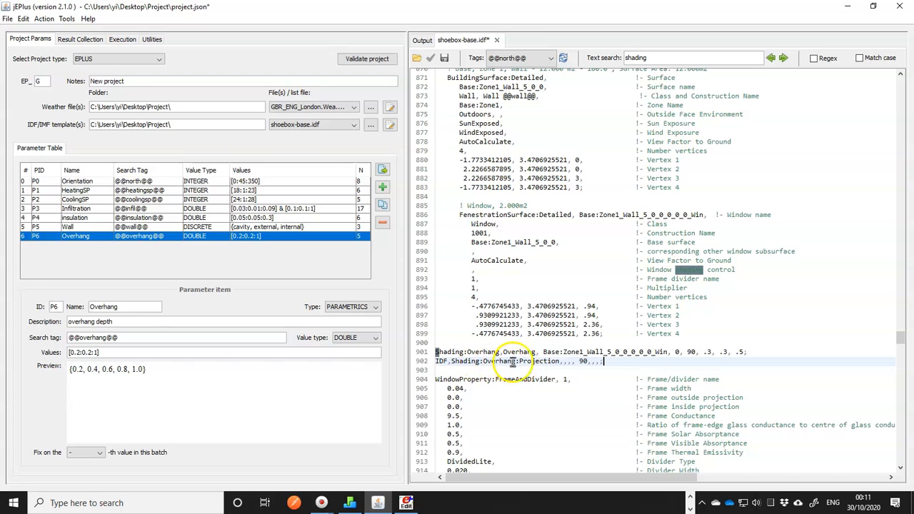
Copy ":Projection" from the pasted line into the existing overhang object's class name, making it Shading:Overhang:Projection
{"action": "double_click", "coordinate": [553, 362]}
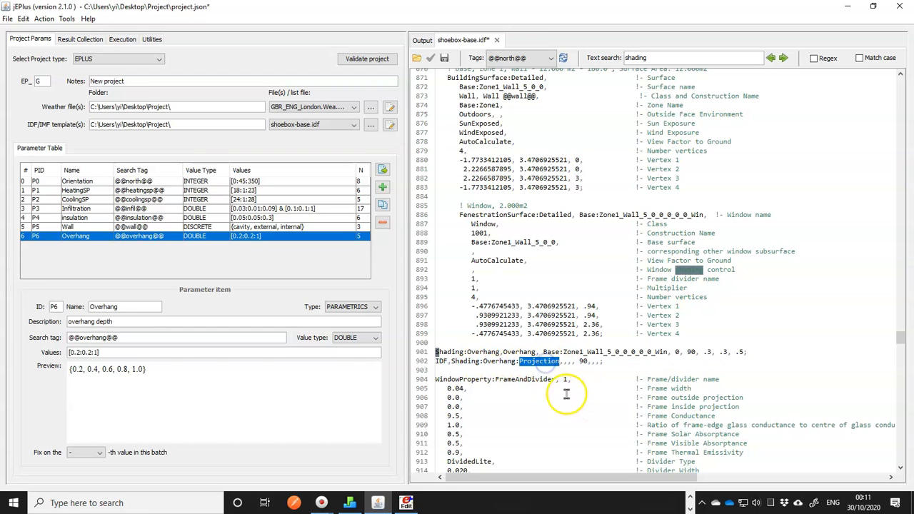
{"action": "left_click", "coordinate": [516, 361]}
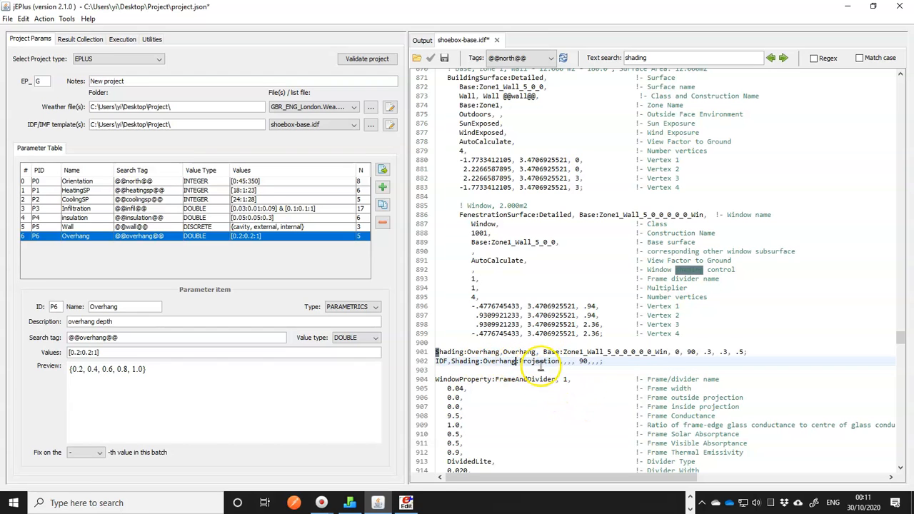
{"action": "left_click_drag", "start_coordinate": [514, 361], "coordinate": [542, 362]}
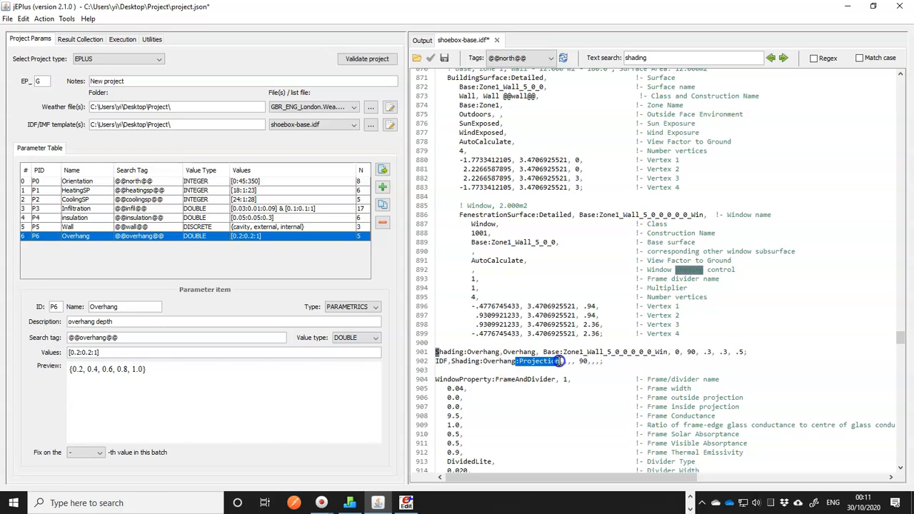
{"action": "left_click", "coordinate": [501, 351]}
{"action": "key", "text": "ctrl+v"}
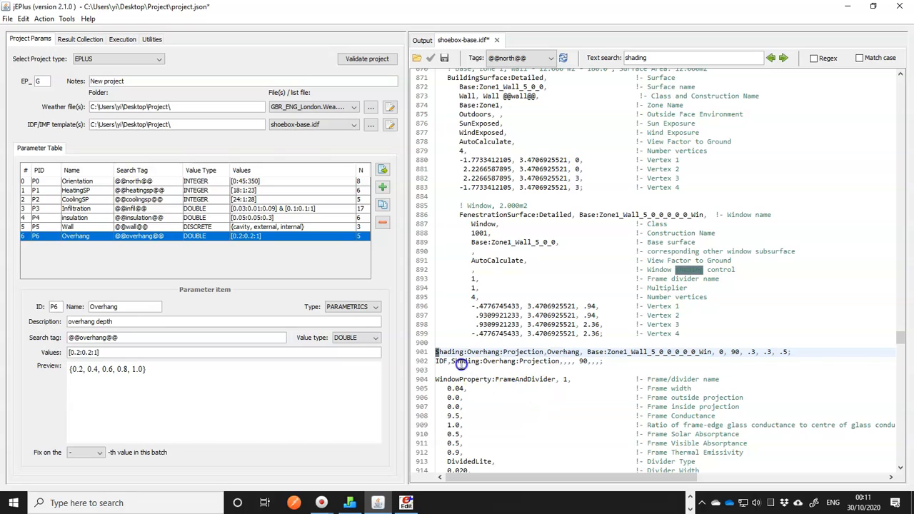
Delete the pasted template line below the Shading:Overhang:Projection object
{"action": "left_click", "coordinate": [436, 362]}
{"action": "key", "text": "shift+End"}
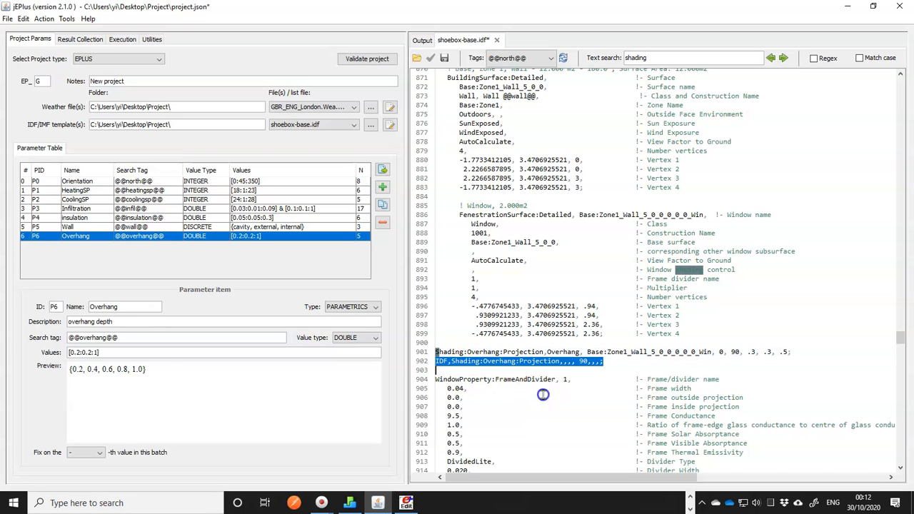
{"action": "key", "text": "Delete"}
{"action": "key", "text": "Delete"}
{"action": "left_click", "coordinate": [785, 351]}
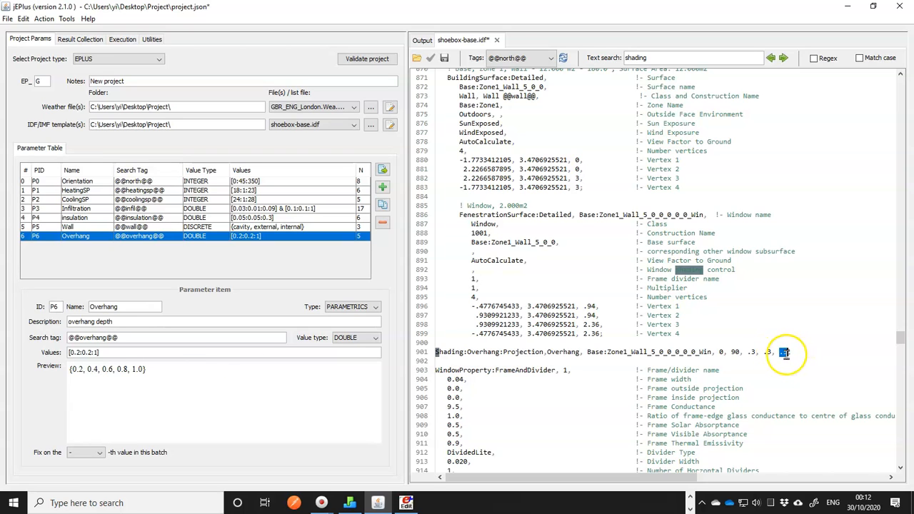
{"action": "triple_click", "coordinate": [74, 353]}
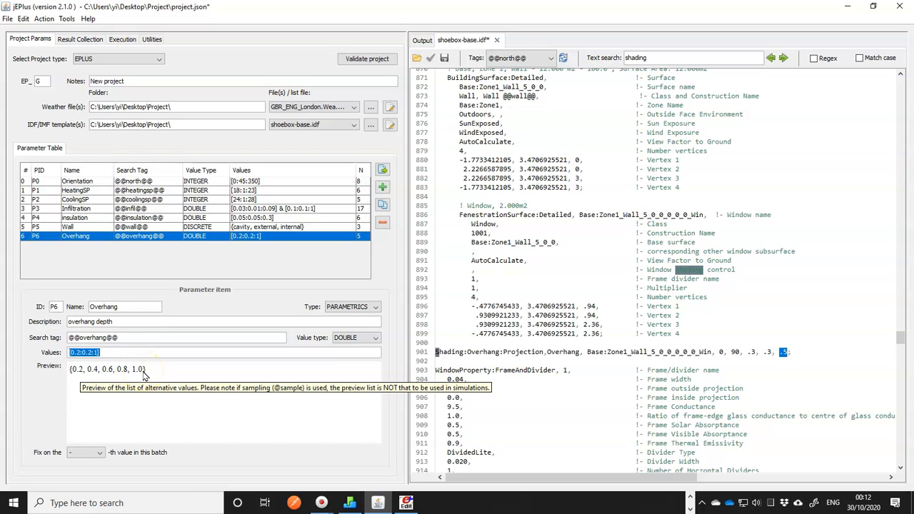
{"action": "left_click", "coordinate": [853, 357]}
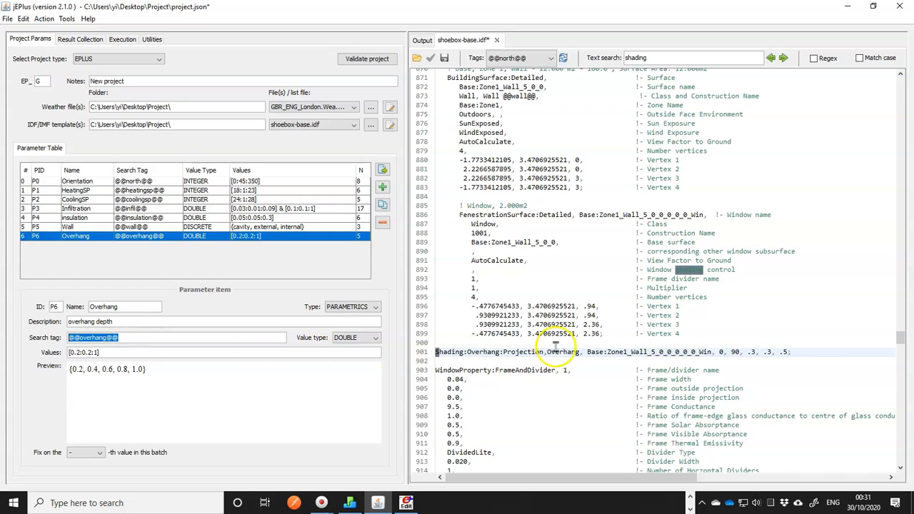
{"action": "double_click", "coordinate": [784, 352]}
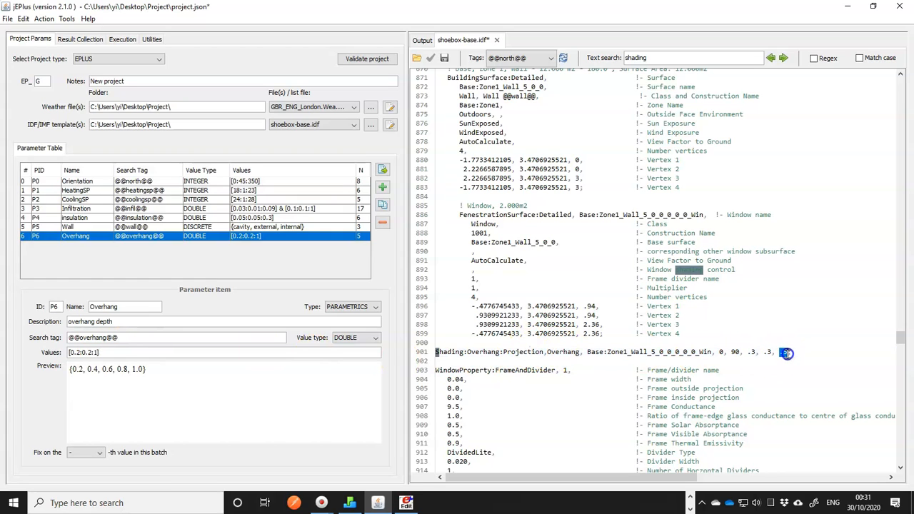
{"action": "key", "text": "ctrl+v"}
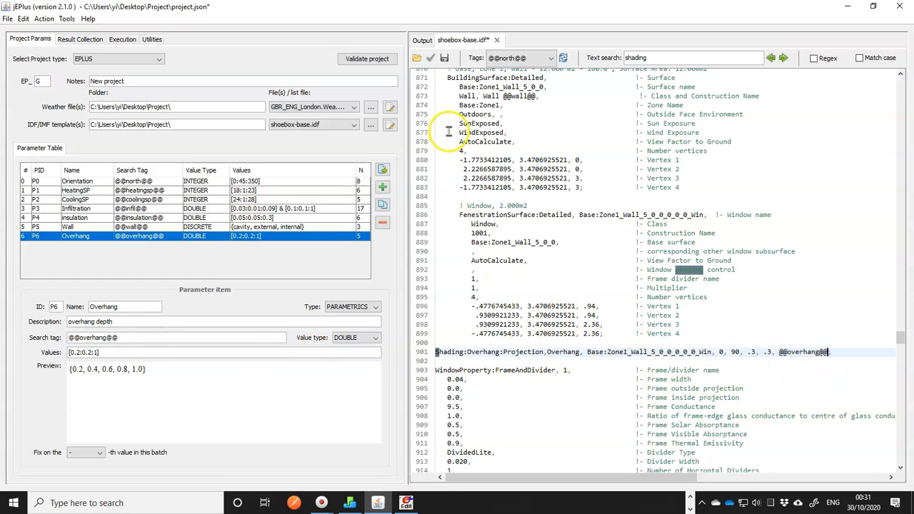
{"action": "left_click", "coordinate": [443, 61]}
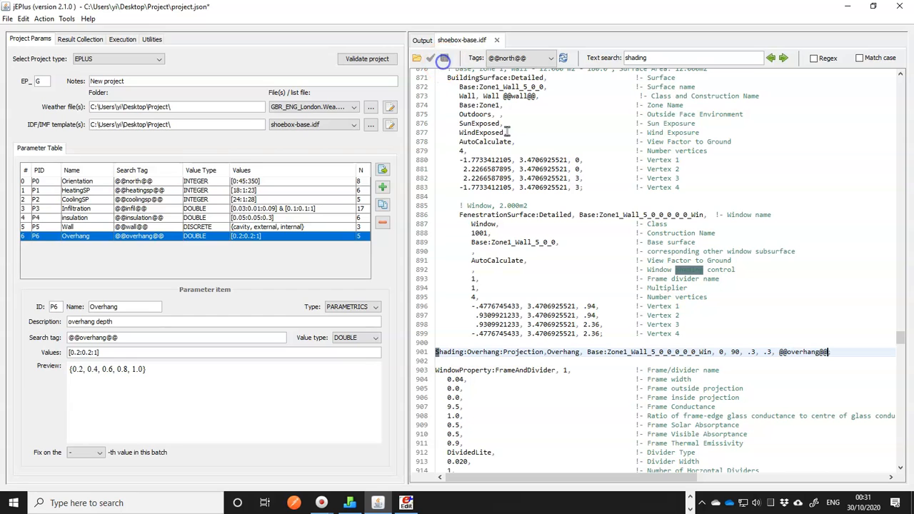
Run the simulation for the first job of each parameter chain and close the simulation monitor when it finishes
{"action": "left_click", "coordinate": [114, 41]}
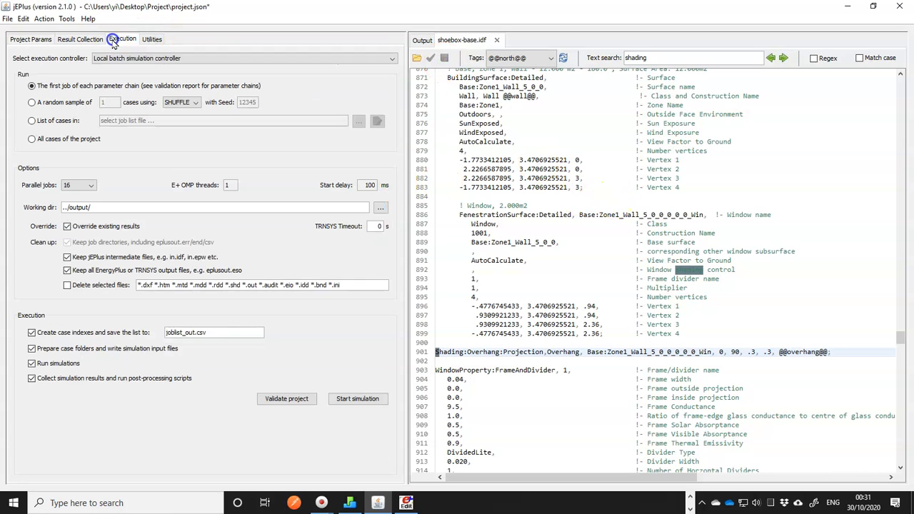
{"action": "left_click", "coordinate": [357, 399]}
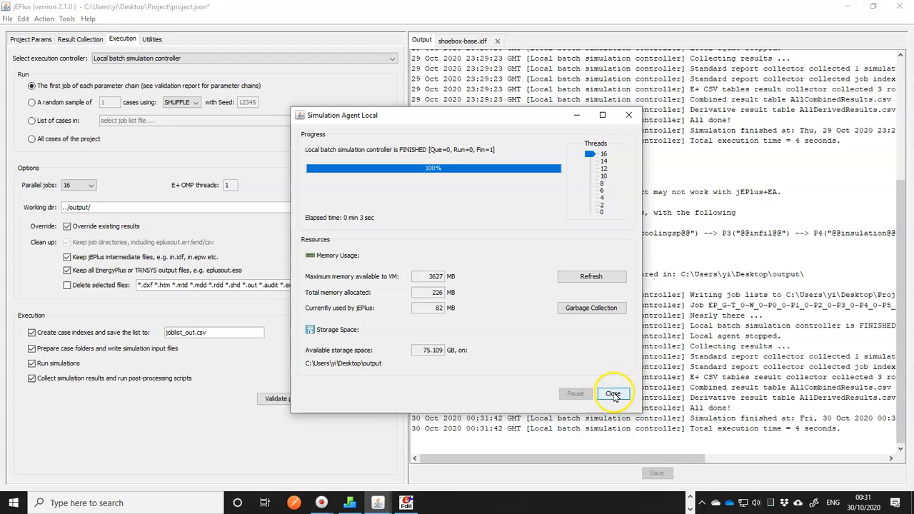
{"action": "left_click", "coordinate": [613, 394]}
Go to the output folder, open the job folder ending in P6_0 and select eplusout.dxf
{"action": "left_click", "coordinate": [43, 19]}
{"action": "mouse_move", "coordinate": [72, 100]}
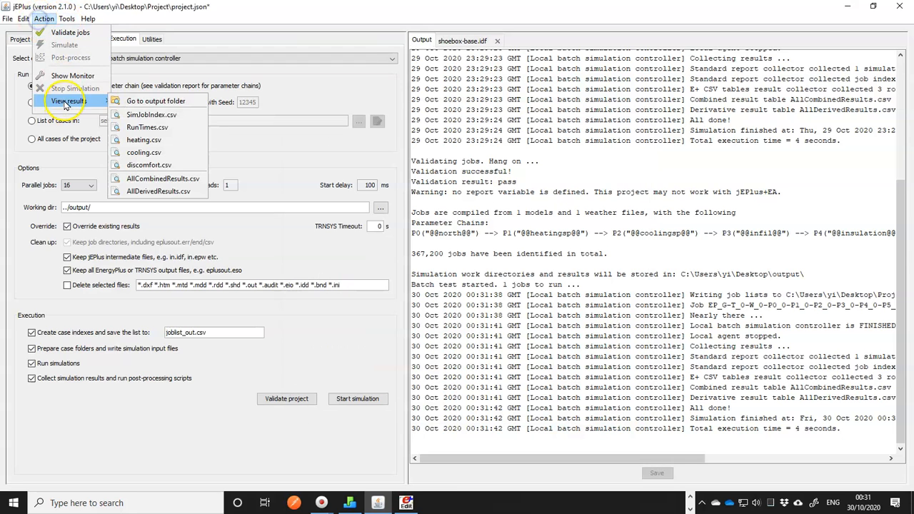
{"action": "left_click", "coordinate": [148, 103]}
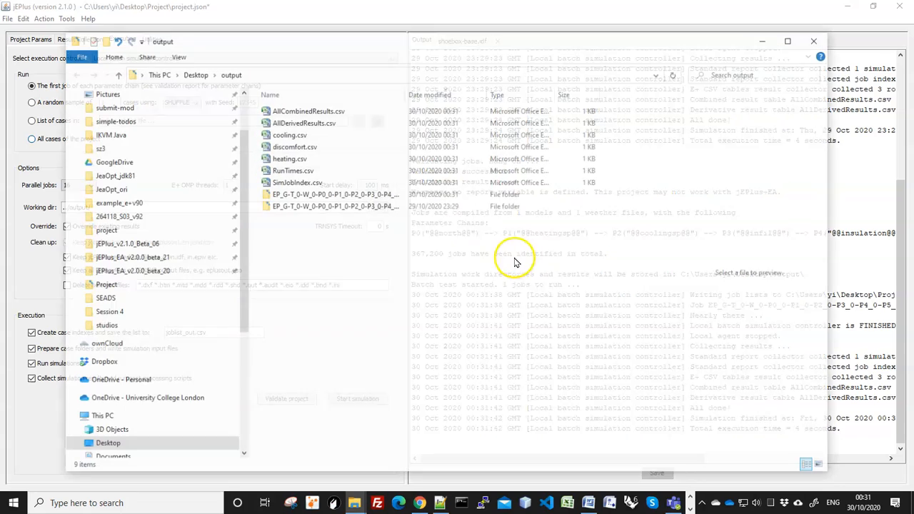
{"action": "double_click", "coordinate": [405, 91]}
{"action": "double_click", "coordinate": [337, 193]}
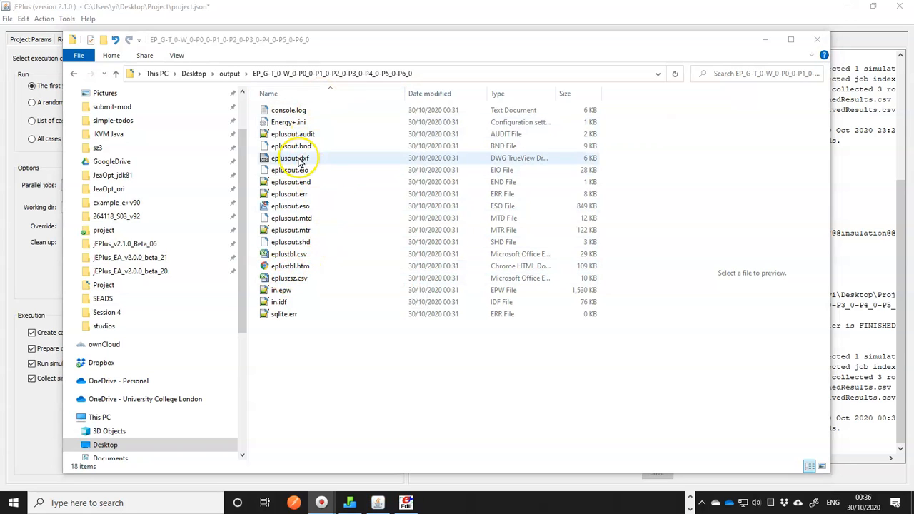
{"action": "left_click", "coordinate": [300, 159]}
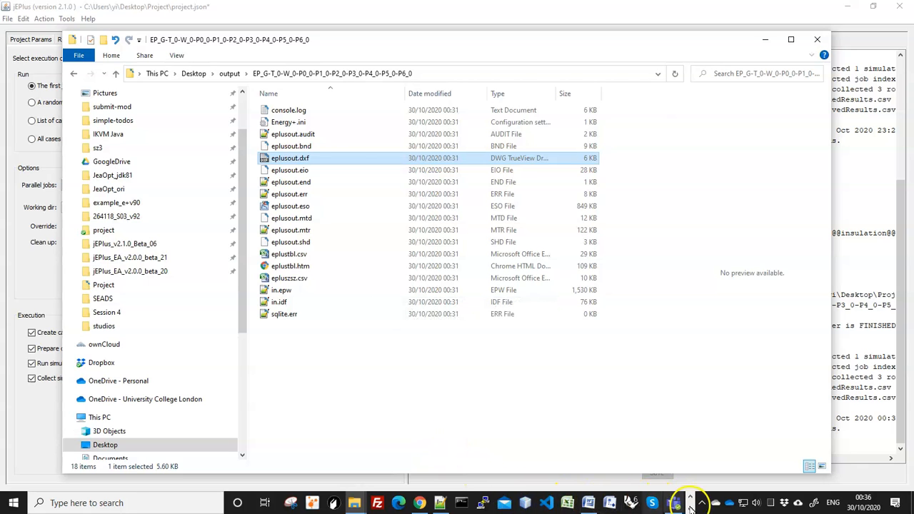
Duplicate the Output:Surfaces:Drawing line with the DXF option near the end of shoebox-base.idf in jEPlus, directly below the original
{"action": "left_click", "coordinate": [379, 503]}
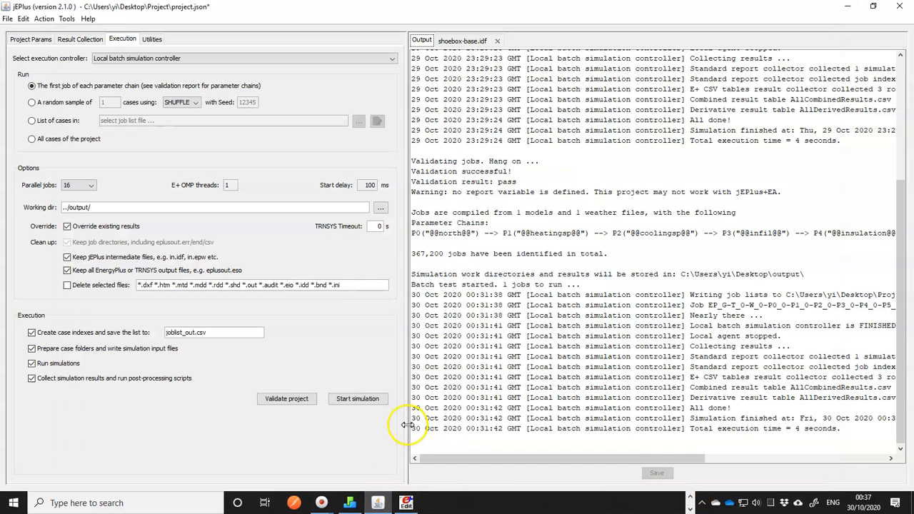
{"action": "left_click", "coordinate": [464, 40]}
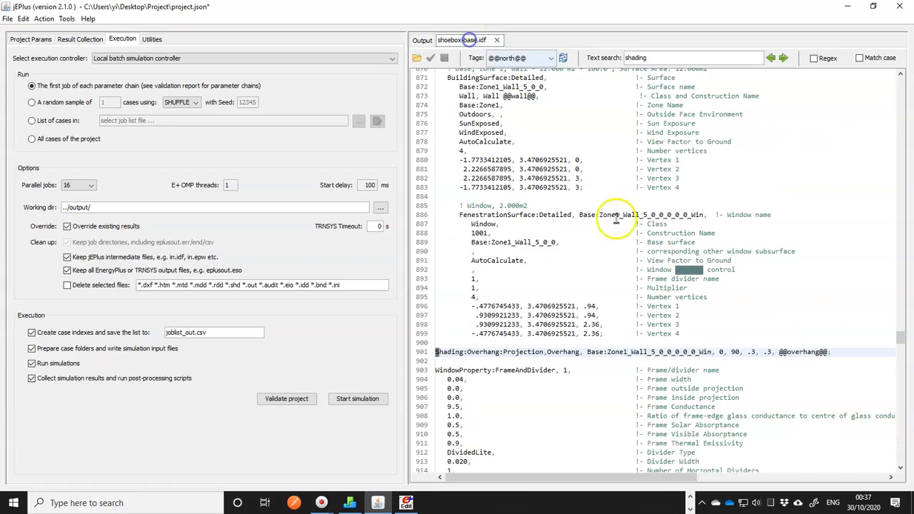
{"action": "left_click_drag", "start_coordinate": [900, 337], "coordinate": [909, 478]}
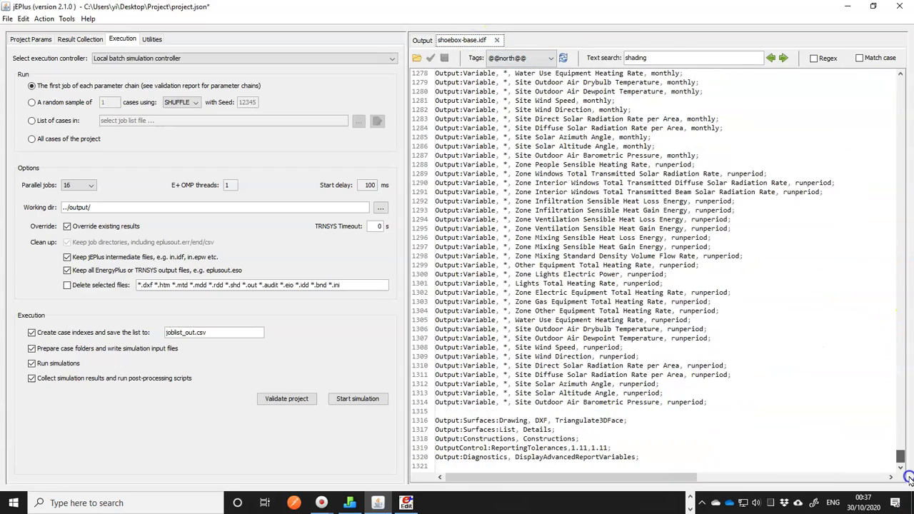
{"action": "left_click", "coordinate": [497, 421]}
{"action": "key", "text": "shift+End"}
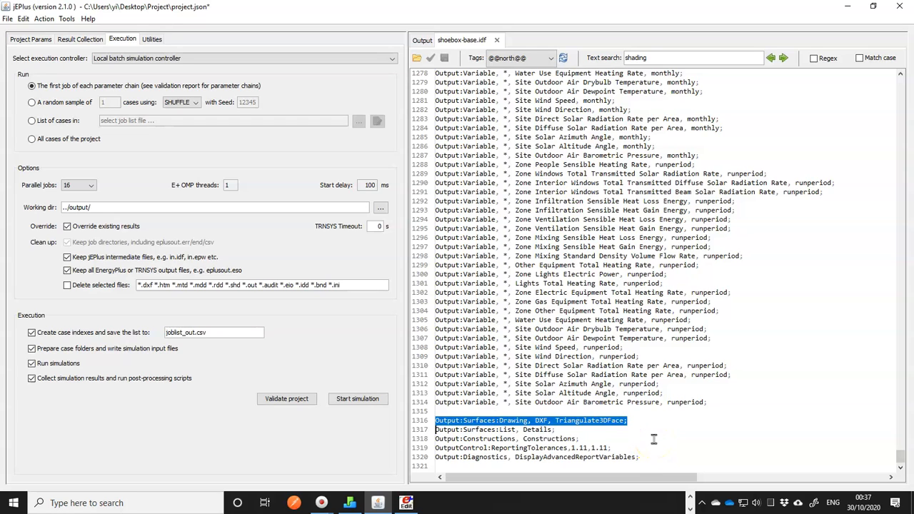
{"action": "key", "text": "ctrl+c"}
{"action": "key", "text": "Down"}
{"action": "key", "text": "Home"}
{"action": "key", "text": "ctrl+v"}
{"action": "key", "text": "Return"}
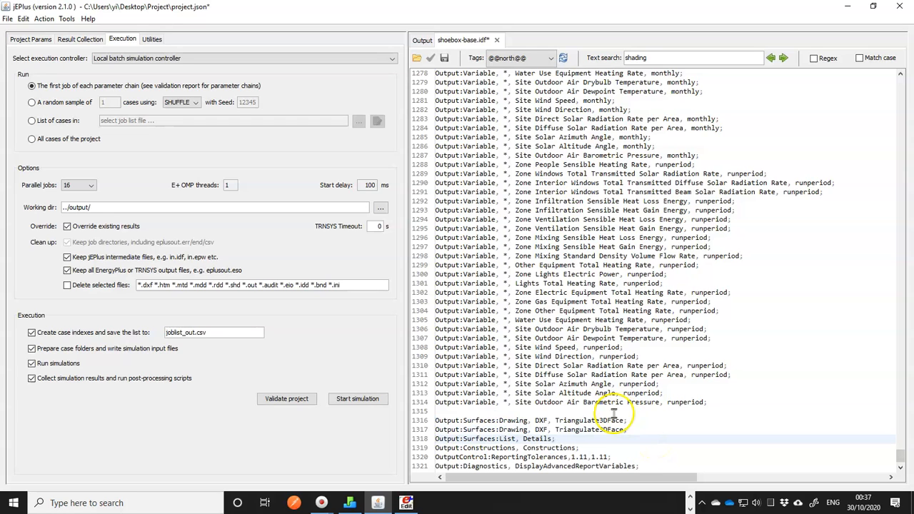
Change the report type of the duplicated Output:Surfaces:Drawing line to VRML and save the IDF file
{"action": "double_click", "coordinate": [541, 429]}
{"action": "type", "text": "VRML"}
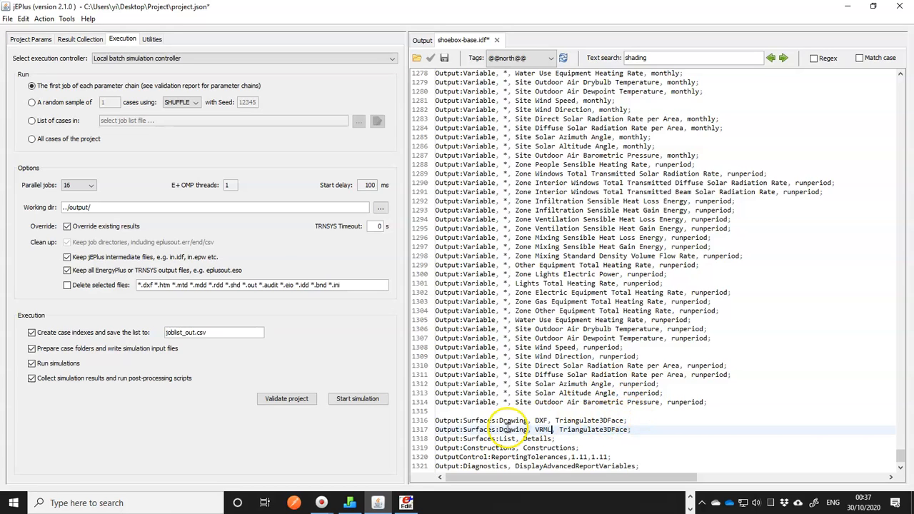
{"action": "left_click", "coordinate": [443, 57]}
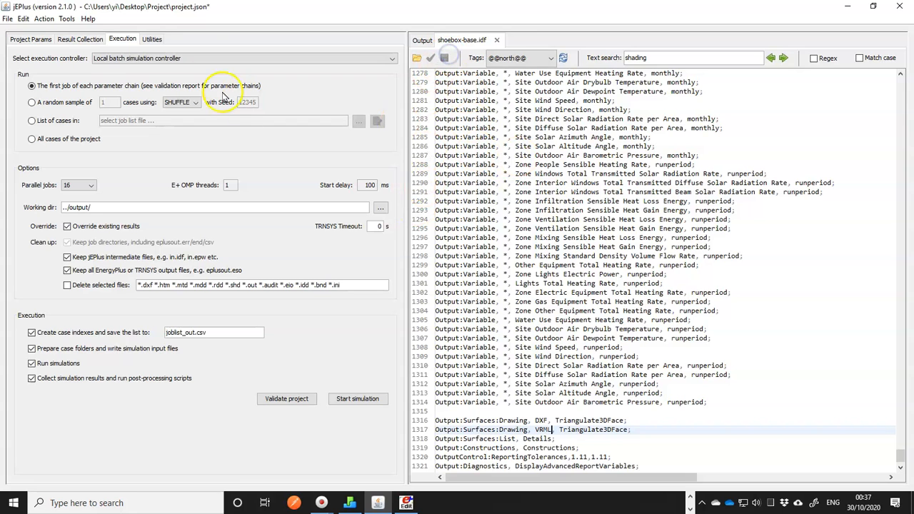
Rerun the simulation for the first job of each parameter chain and close the simulation monitor when it finishes
{"action": "left_click", "coordinate": [357, 398]}
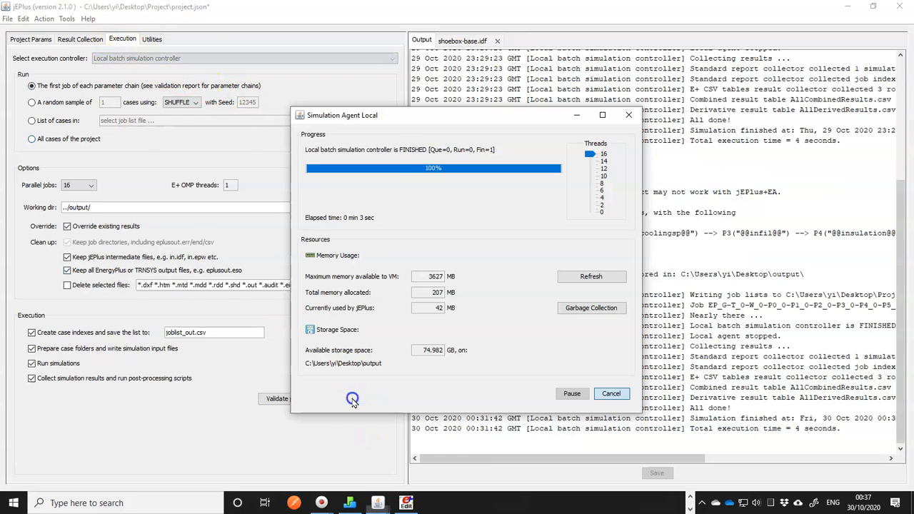
{"action": "mouse_move", "coordinate": [405, 500]}
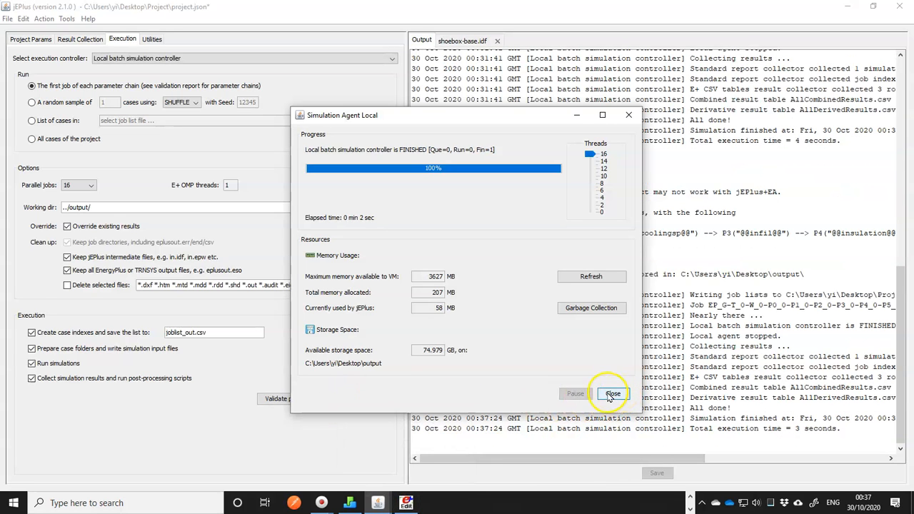
{"action": "left_click", "coordinate": [612, 394]}
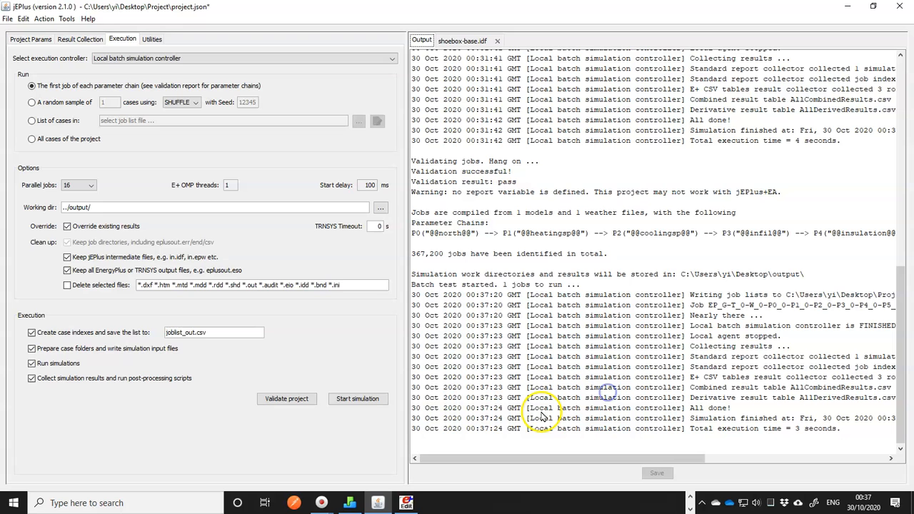
Return to the job folder ending in P6_0 and open eplusout.wrl in the 3D viewer
{"action": "left_click", "coordinate": [689, 497]}
{"action": "mouse_move", "coordinate": [354, 502]}
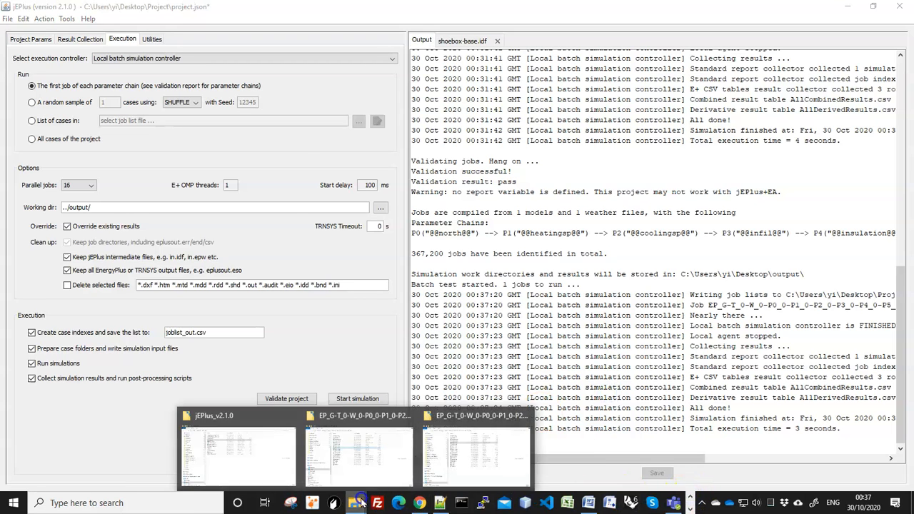
{"action": "left_click", "coordinate": [454, 455]}
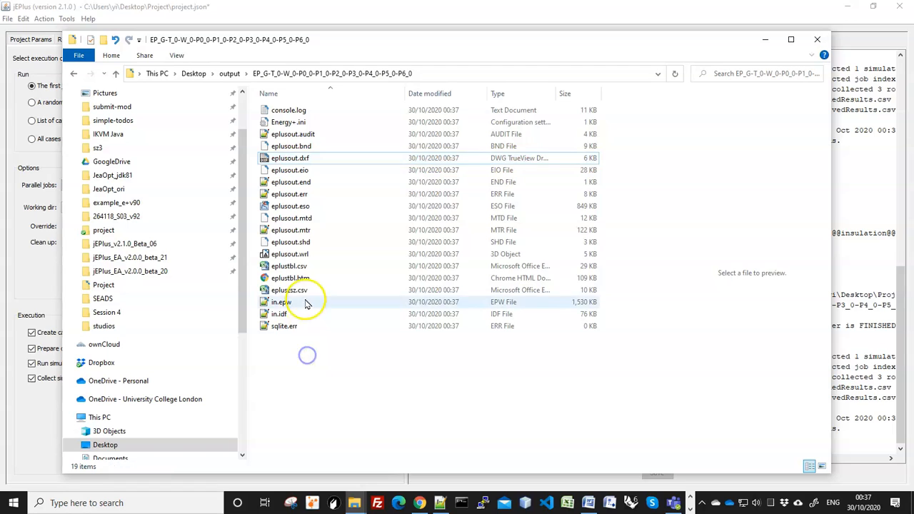
{"action": "left_click", "coordinate": [289, 255]}
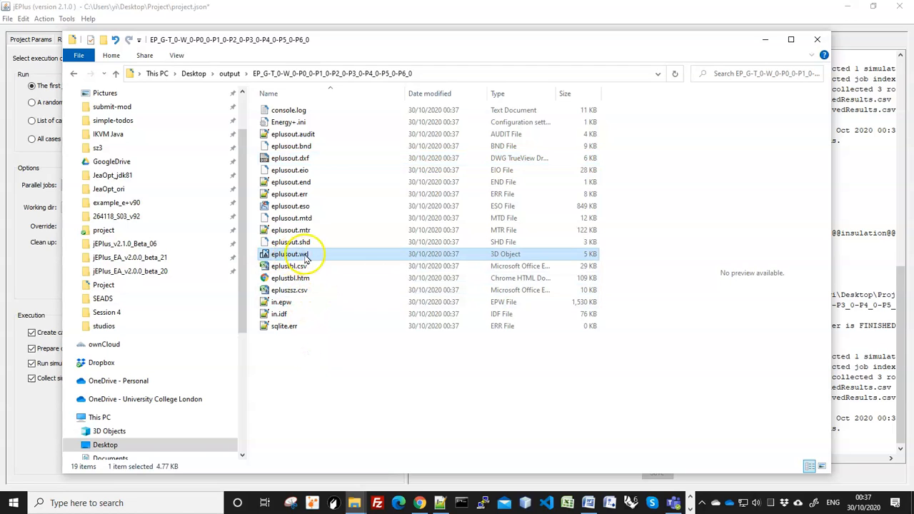
{"action": "double_click", "coordinate": [289, 256]}
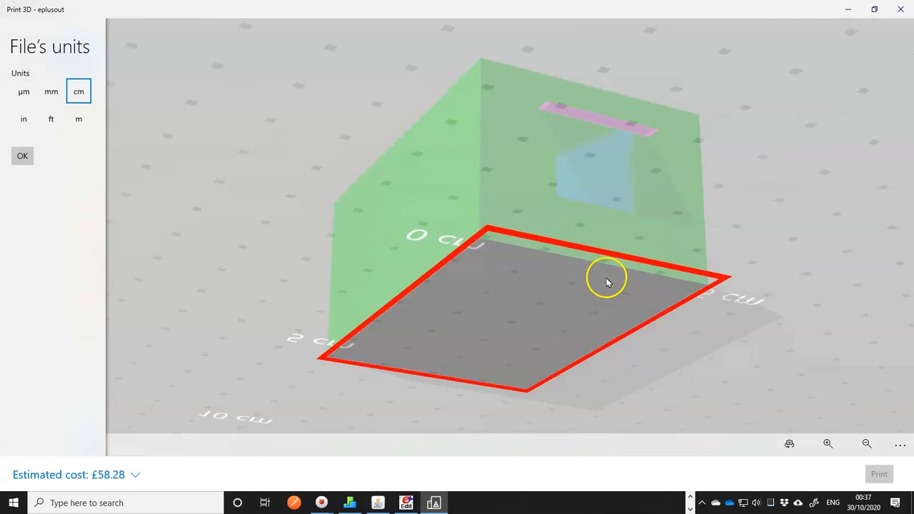
Inspect the window overhang on the 3D model from the front, then close the viewer and minimize the job folder
{"action": "mouse_move", "coordinate": [506, 389]}
{"action": "left_mouse_down"}
{"action": "mouse_move", "coordinate": [326, 367]}
{"action": "mouse_move", "coordinate": [349, 400]}
{"action": "mouse_move", "coordinate": [646, 385]}
{"action": "mouse_move", "coordinate": [682, 418]}
{"action": "mouse_move", "coordinate": [393, 378]}
{"action": "mouse_move", "coordinate": [386, 402]}
{"action": "mouse_move", "coordinate": [493, 404]}
{"action": "mouse_move", "coordinate": [522, 388]}
{"action": "left_mouse_up"}
{"action": "left_click_drag", "start_coordinate": [490, 347], "coordinate": [473, 329]}
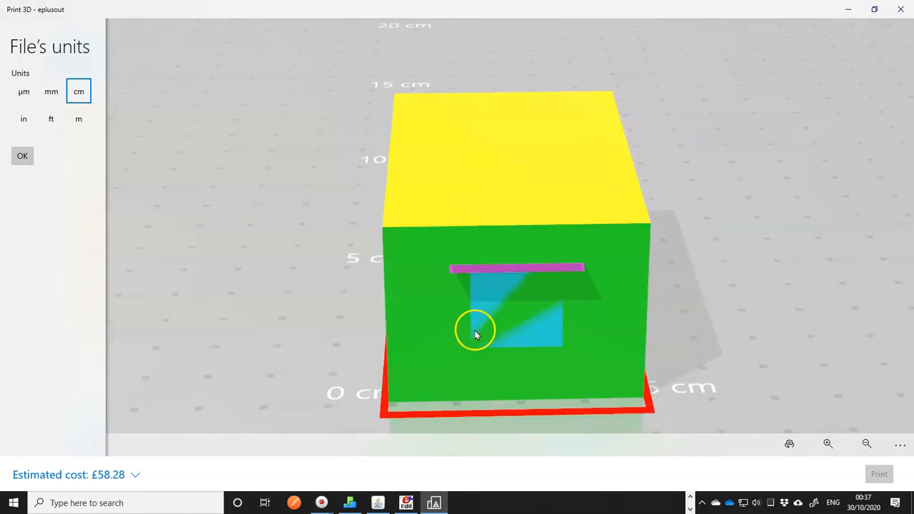
{"action": "left_click", "coordinate": [896, 8]}
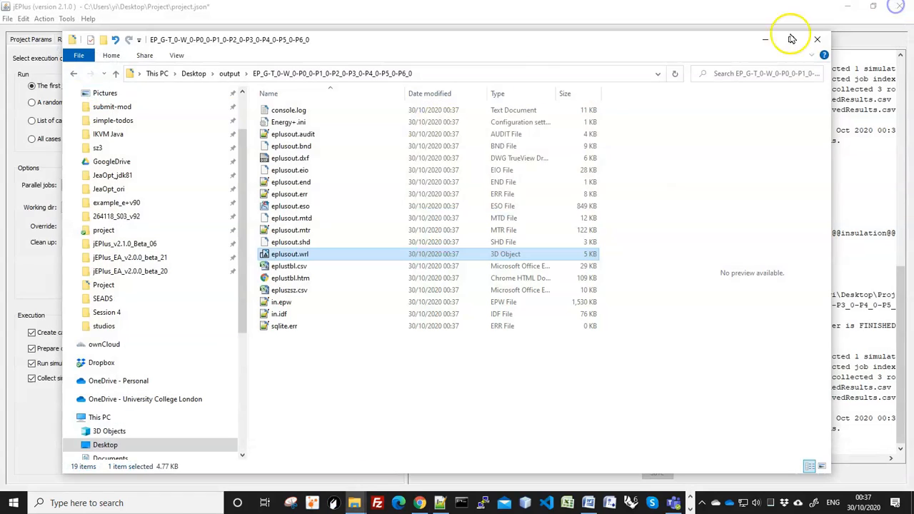
{"action": "left_click", "coordinate": [769, 46]}
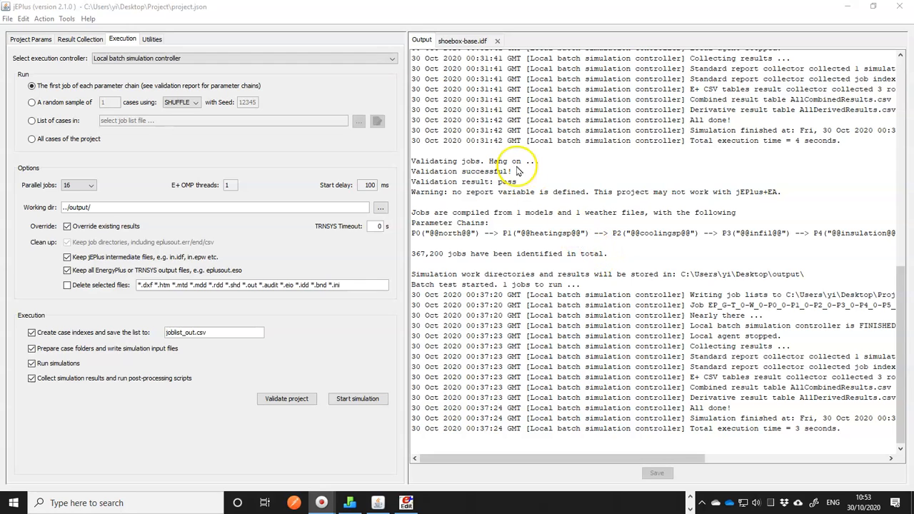
Search shoebox-base.idf for "fen" to locate the window's FenestrationSurface:Detailed object
{"action": "left_click", "coordinate": [467, 41]}
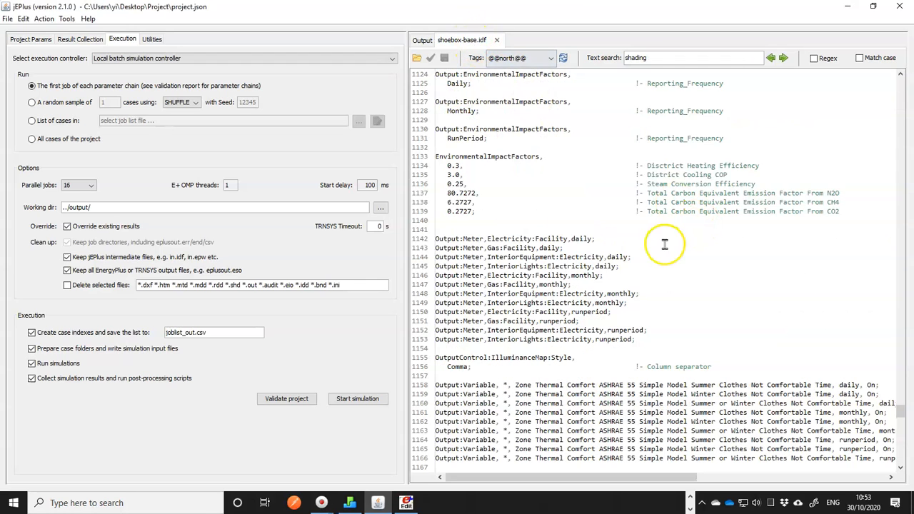
{"action": "left_click_drag", "start_coordinate": [626, 59], "coordinate": [657, 80]}
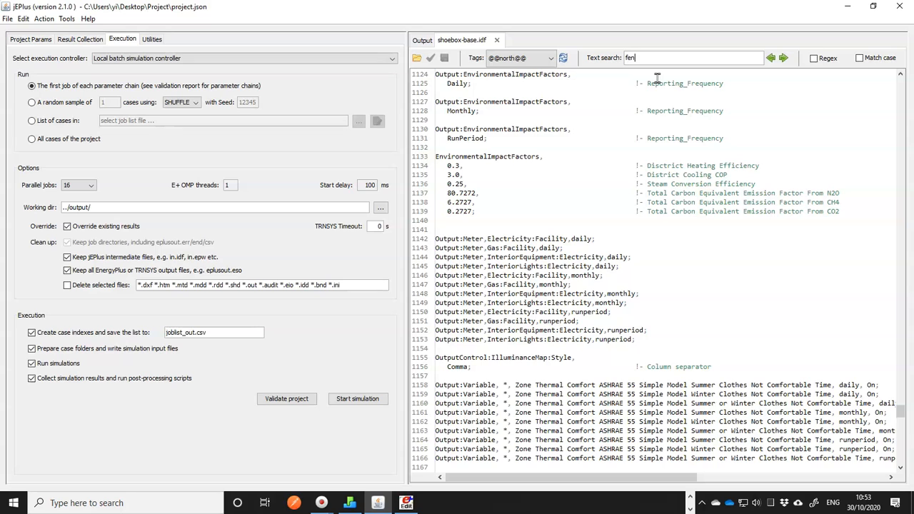
{"action": "type", "text": "fen"}
{"action": "key", "text": "Return"}
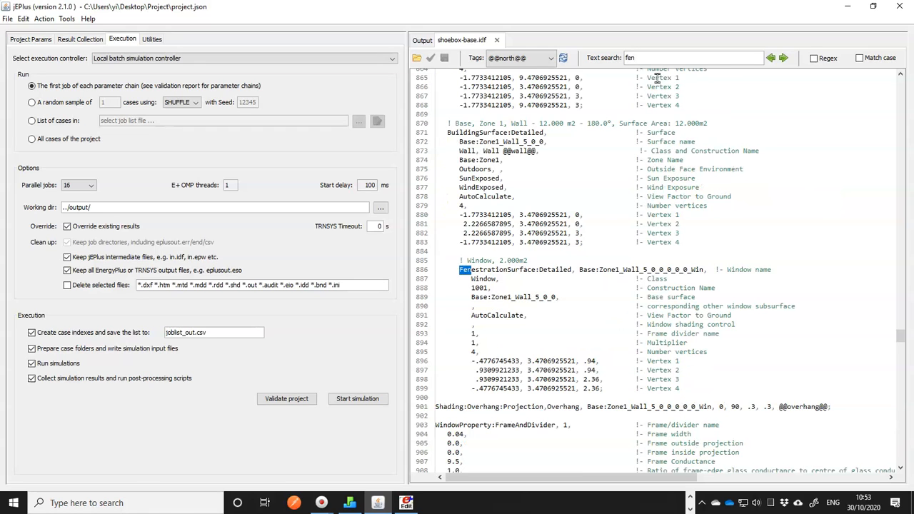
Examine the FenestrationSurface:Detailed object's class name and highlight its four vertex coordinate lines
{"action": "left_click", "coordinate": [437, 271]}
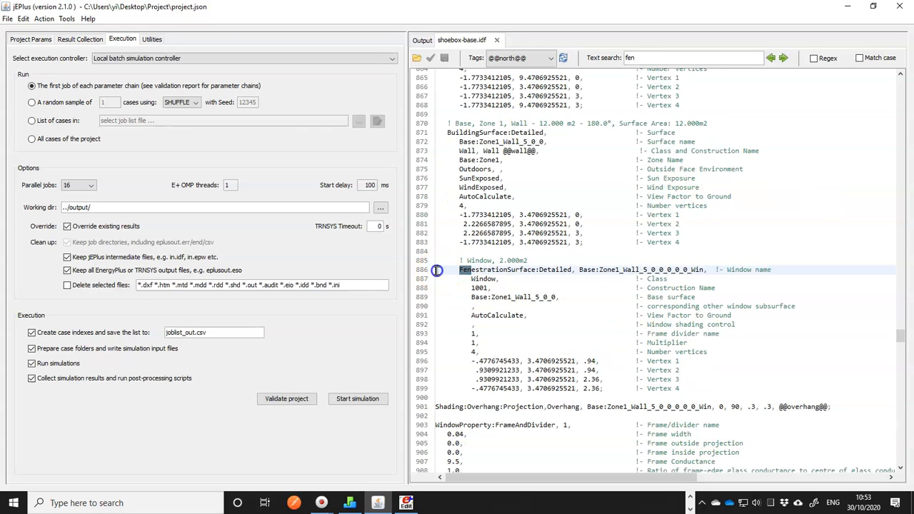
{"action": "left_click_drag", "start_coordinate": [459, 270], "coordinate": [574, 269]}
{"action": "left_click", "coordinate": [576, 270]}
{"action": "left_click_drag", "start_coordinate": [438, 360], "coordinate": [435, 395]}
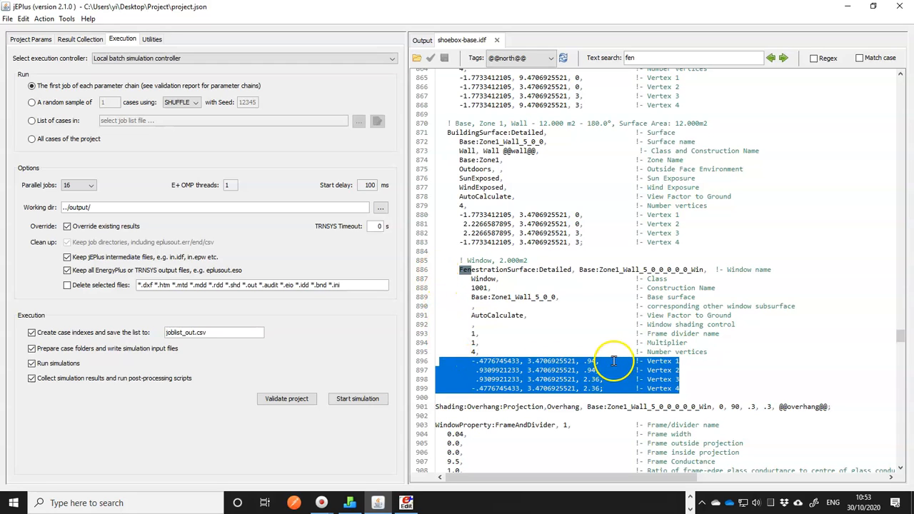
{"action": "left_click", "coordinate": [544, 366]}
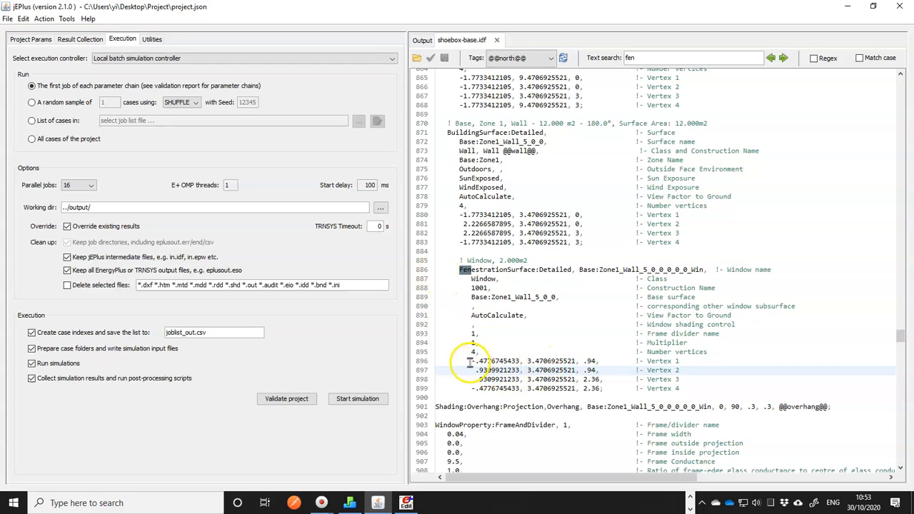
{"action": "left_click_drag", "start_coordinate": [437, 364], "coordinate": [607, 389]}
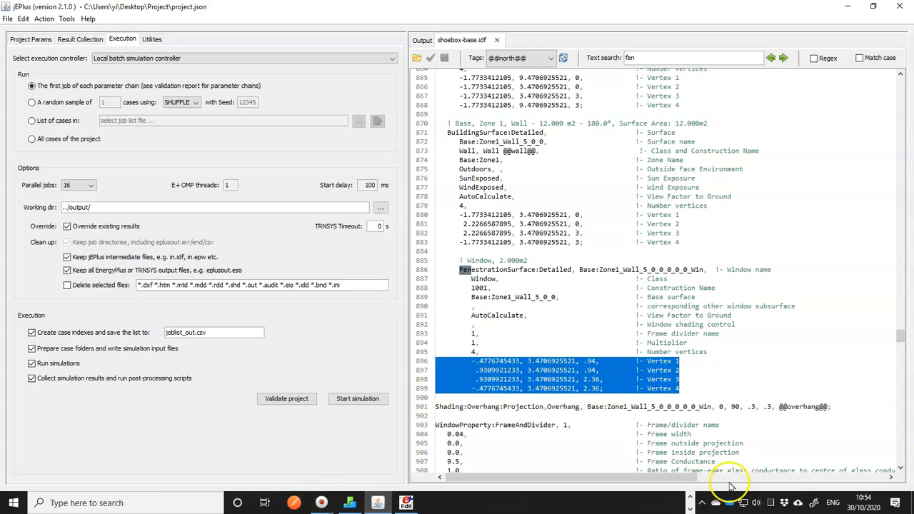
Switch to the jEPlus website in the browser and open Chapter 10 Examples of the v2.1 manual
{"action": "left_click", "coordinate": [420, 504]}
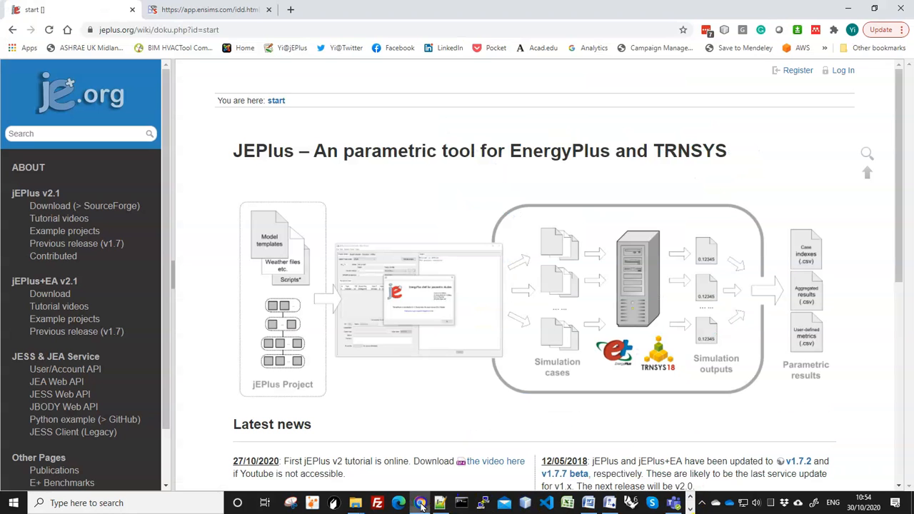
{"action": "left_click", "coordinate": [29, 194]}
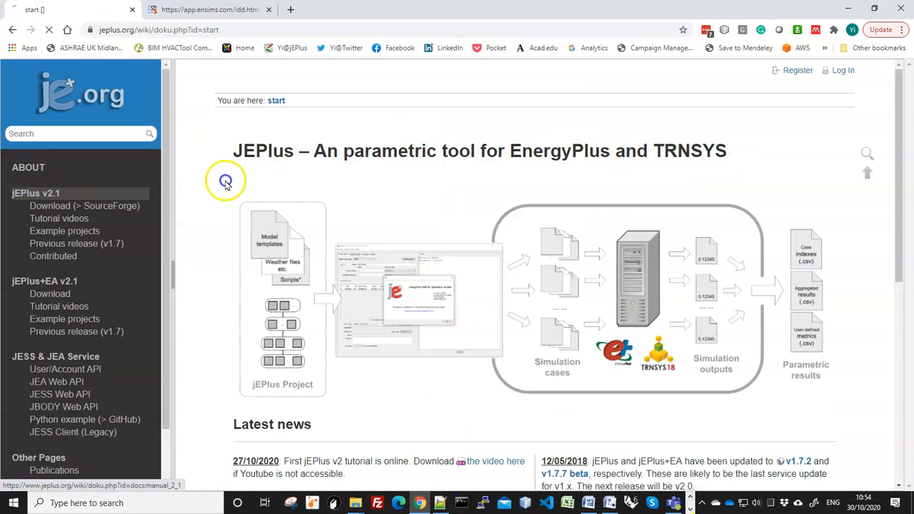
{"action": "scroll", "coordinate": [519, 227], "scroll_direction": "down", "scroll_amount": 12}
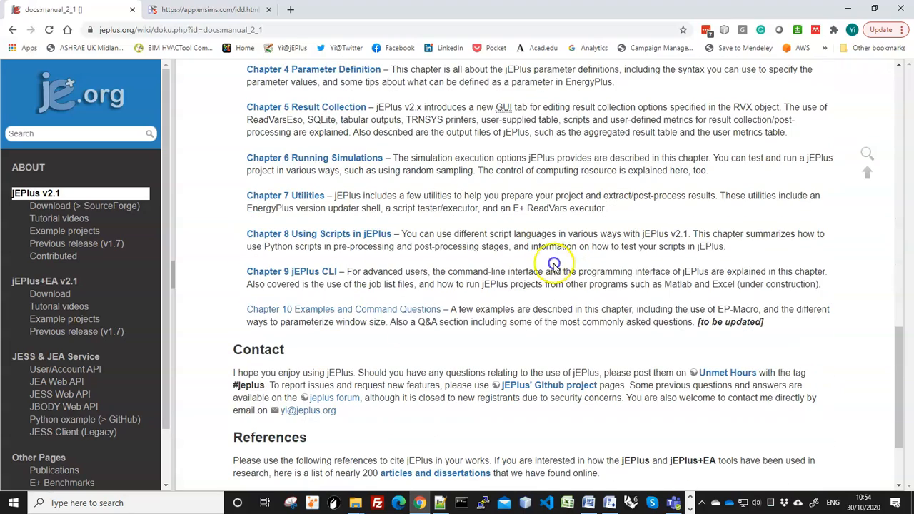
{"action": "left_click", "coordinate": [307, 310]}
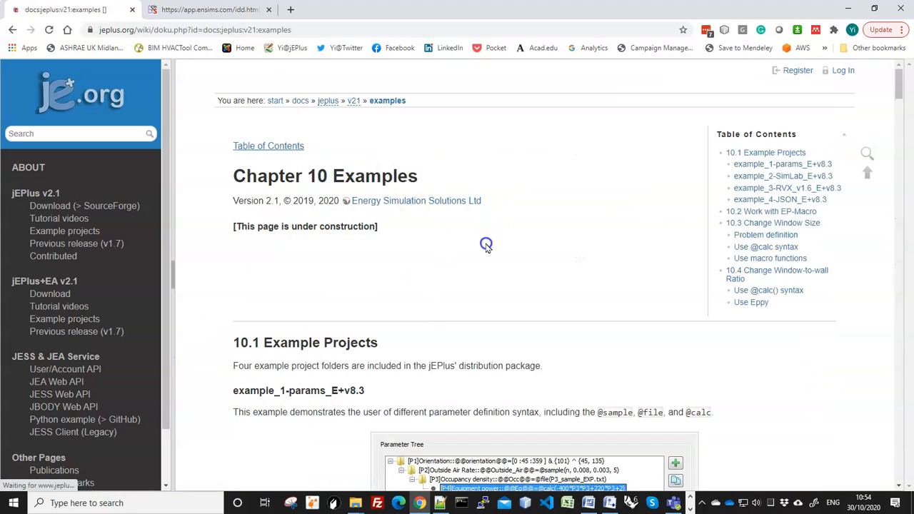
{"action": "scroll", "coordinate": [457, 268], "scroll_direction": "down", "scroll_amount": 15}
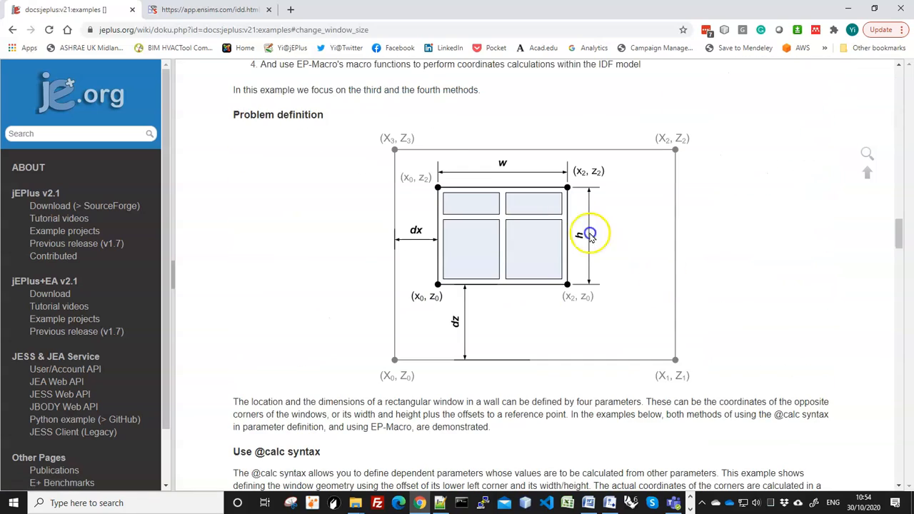
{"action": "scroll", "coordinate": [652, 347], "scroll_direction": "down", "scroll_amount": 4}
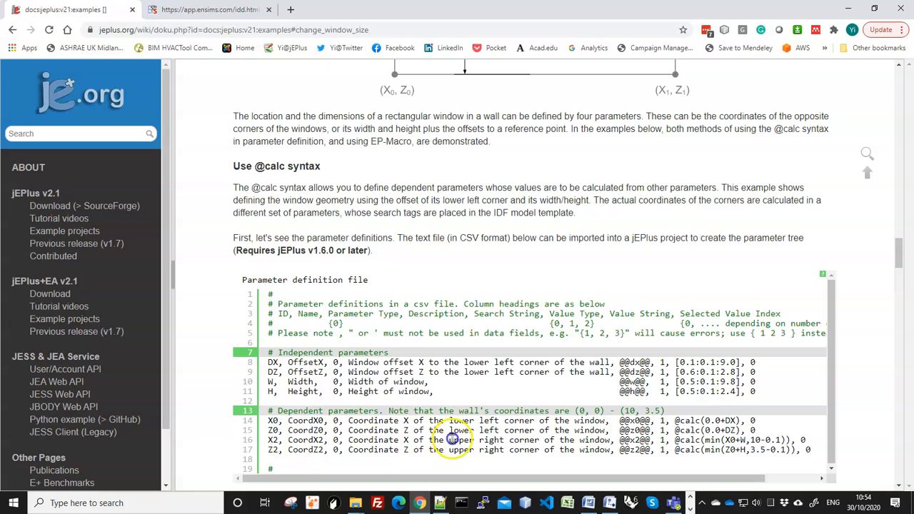
{"action": "scroll", "coordinate": [506, 382], "scroll_direction": "up", "scroll_amount": 1}
{"action": "scroll", "coordinate": [504, 383], "scroll_direction": "down", "scroll_amount": 3}
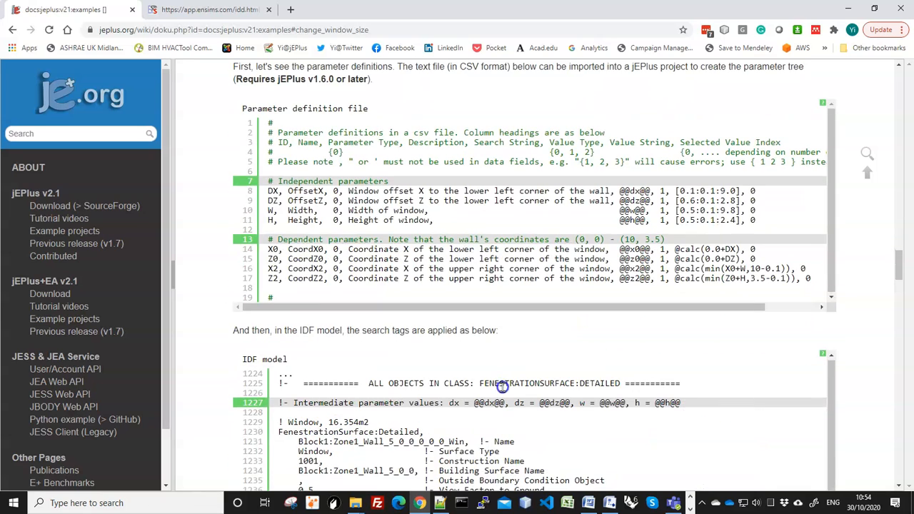
{"action": "scroll", "coordinate": [502, 389], "scroll_direction": "down", "scroll_amount": 10}
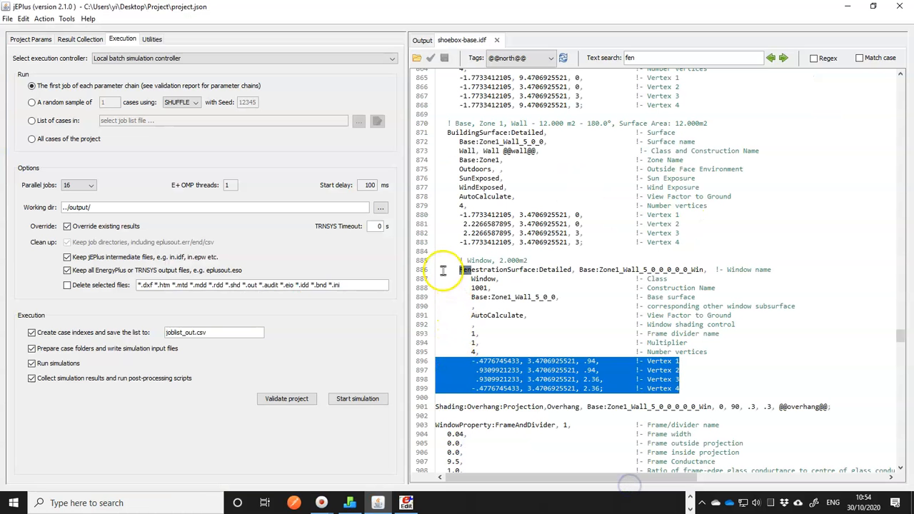
Highlight the window's FenestrationSurface:Detailed block in shoebox-base.idf, and create a new object of the Window class in IDF Editor
{"action": "left_click", "coordinate": [437, 260]}
{"action": "left_click_drag", "start_coordinate": [437, 261], "coordinate": [482, 406]}
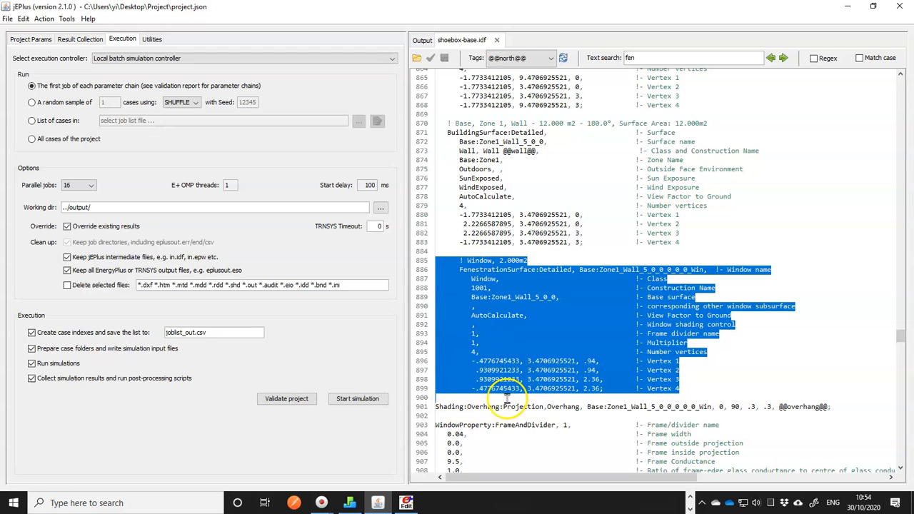
{"action": "left_click", "coordinate": [406, 504]}
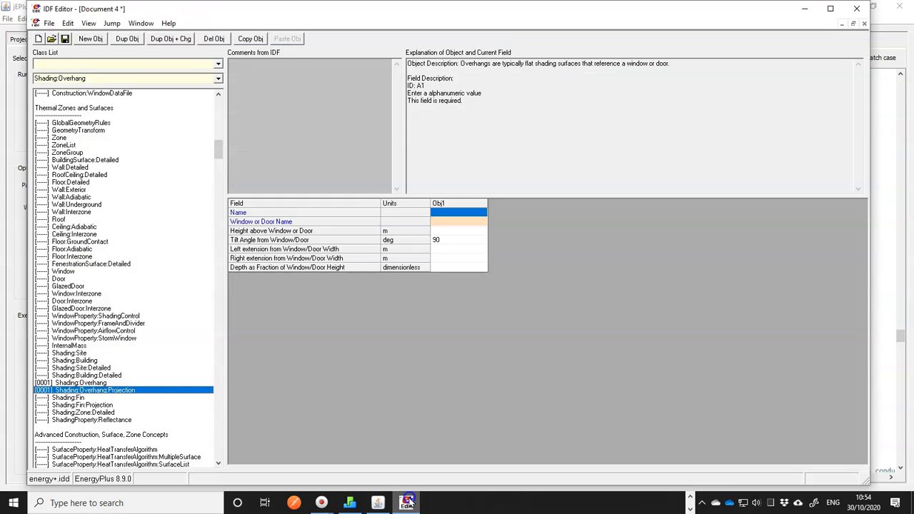
{"action": "left_click", "coordinate": [61, 272]}
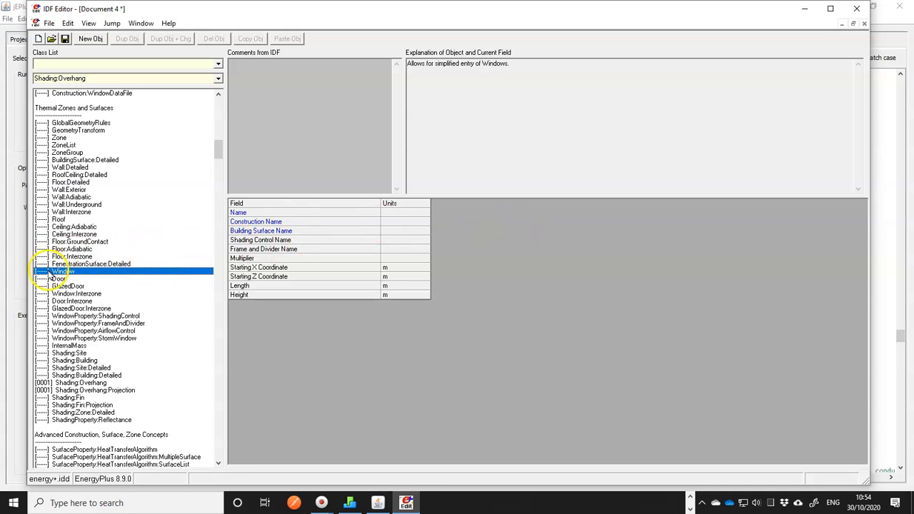
{"action": "left_click", "coordinate": [91, 38]}
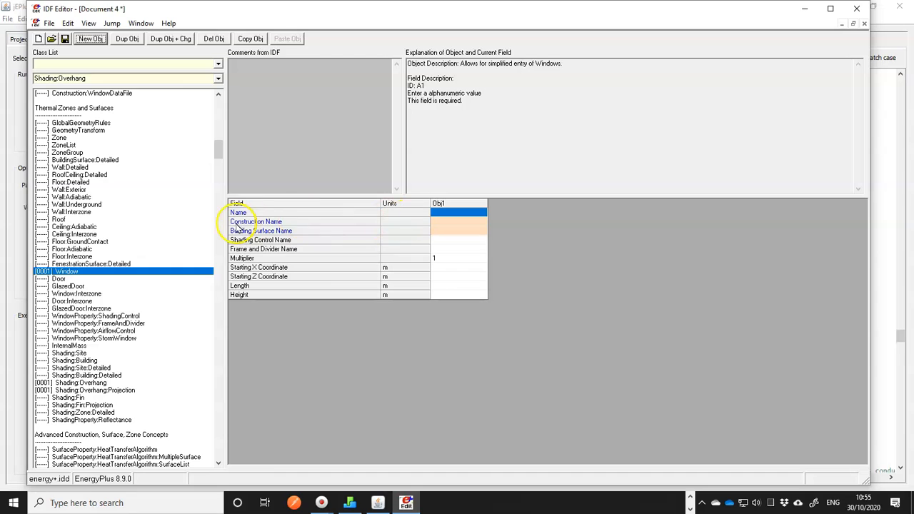
Set the new Window object's name to "name", construction name to "const" and building surface name to "surf"
{"action": "left_click", "coordinate": [448, 212]}
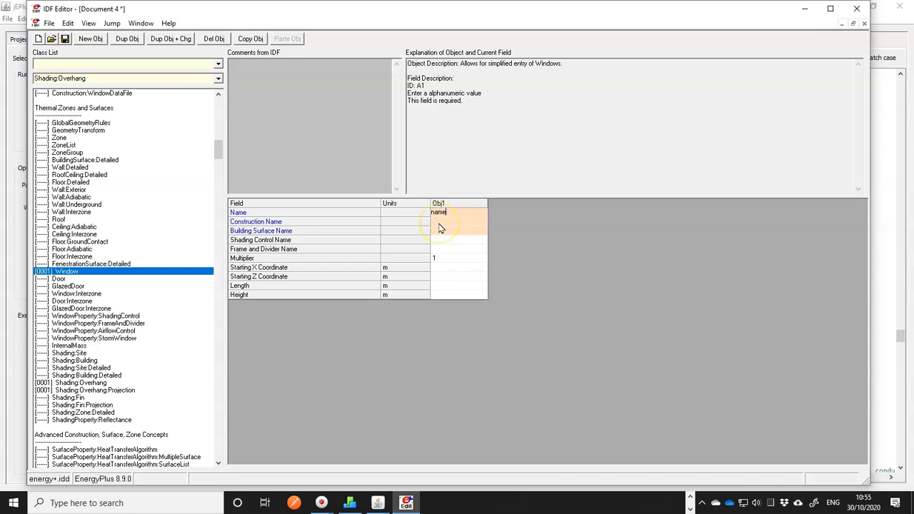
{"action": "left_click", "coordinate": [440, 223]}
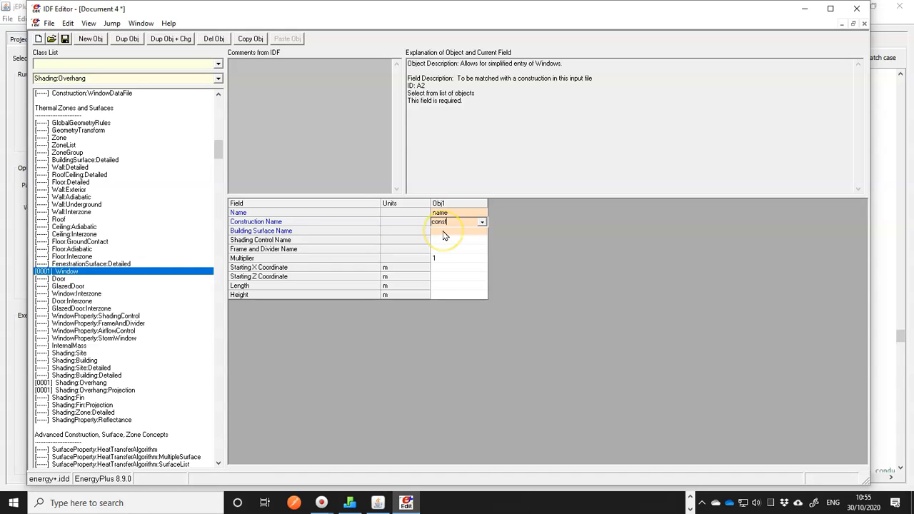
{"action": "left_click", "coordinate": [443, 231]}
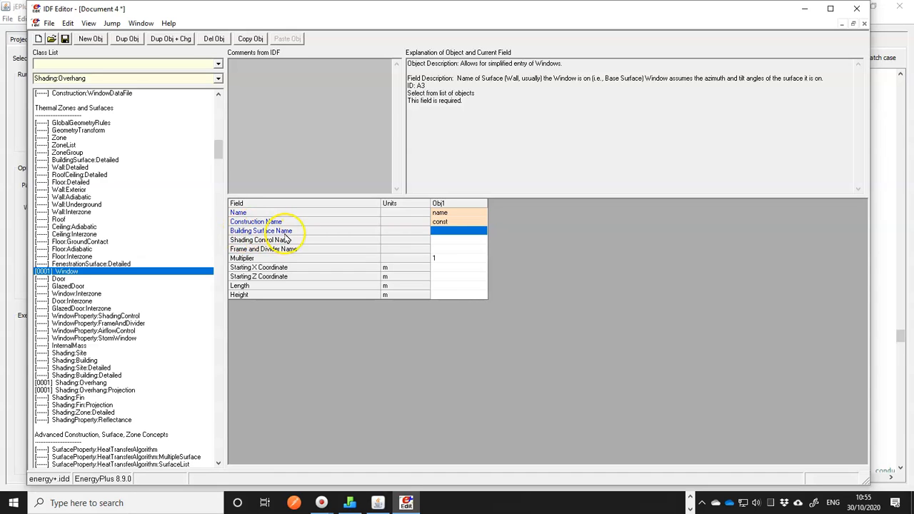
{"action": "left_click", "coordinate": [436, 232]}
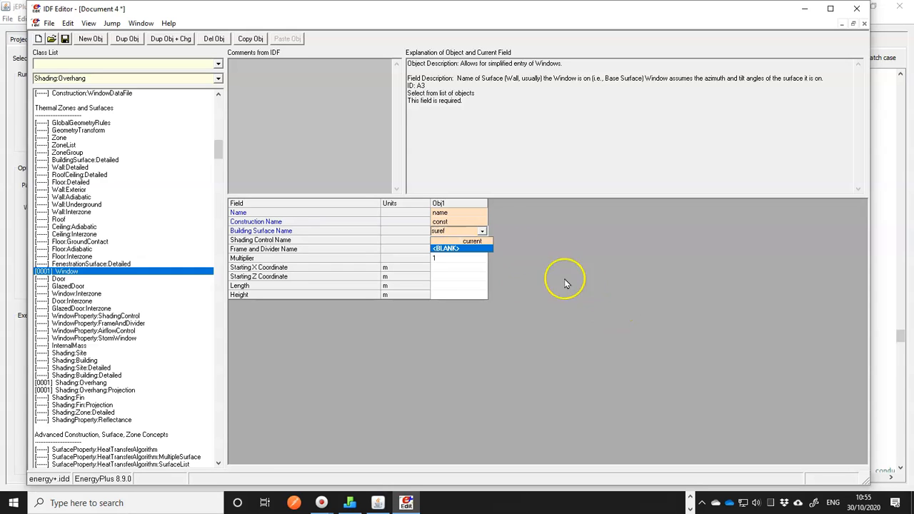
{"action": "left_click", "coordinate": [545, 247]}
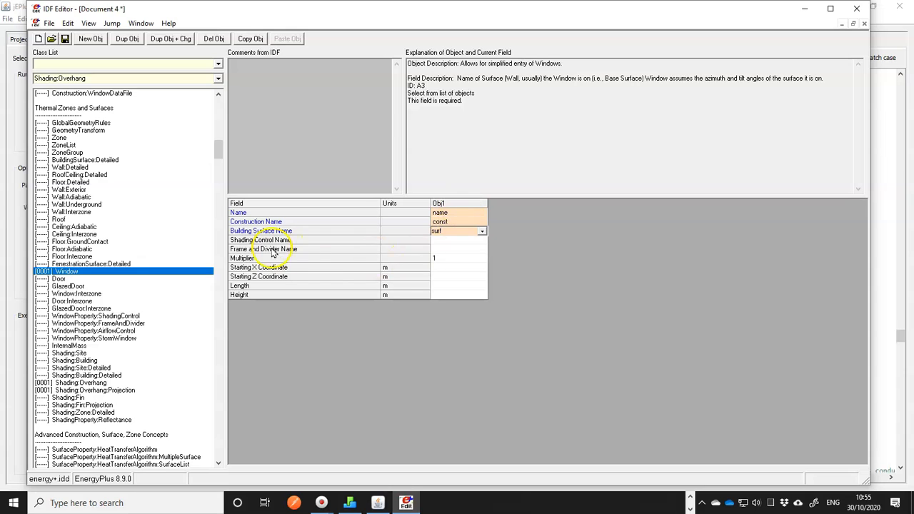
Read the Window object's shading control, frame and divider, multiplier and starting X coordinate descriptions, and check the GlobalGeometryRules class fields
{"action": "left_click", "coordinate": [437, 242]}
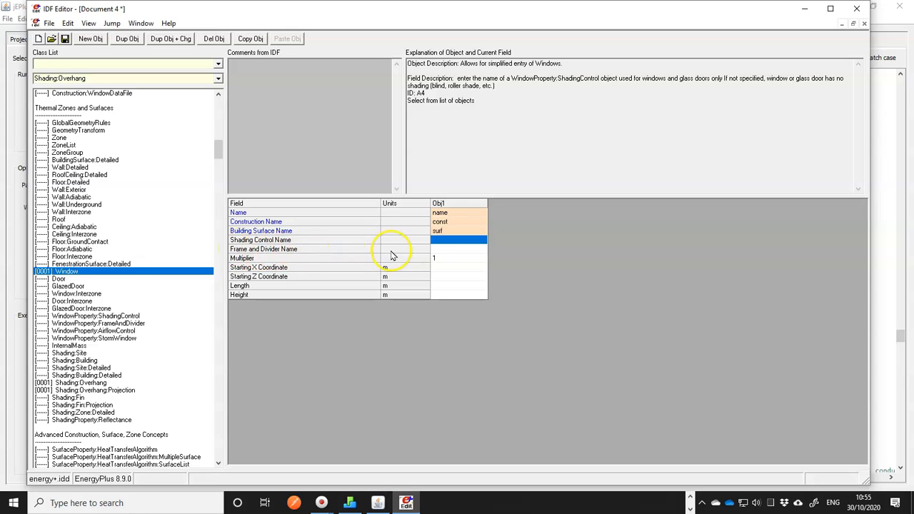
{"action": "left_click", "coordinate": [441, 249]}
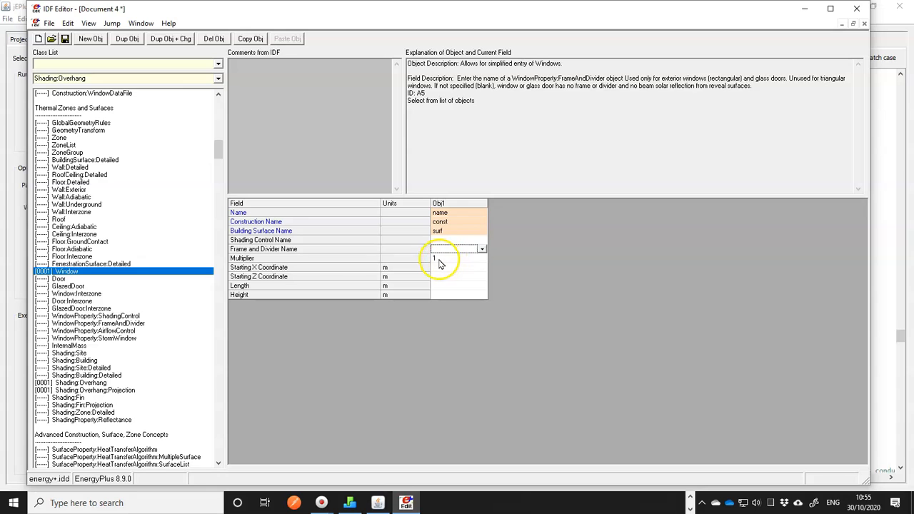
{"action": "left_click", "coordinate": [437, 257]}
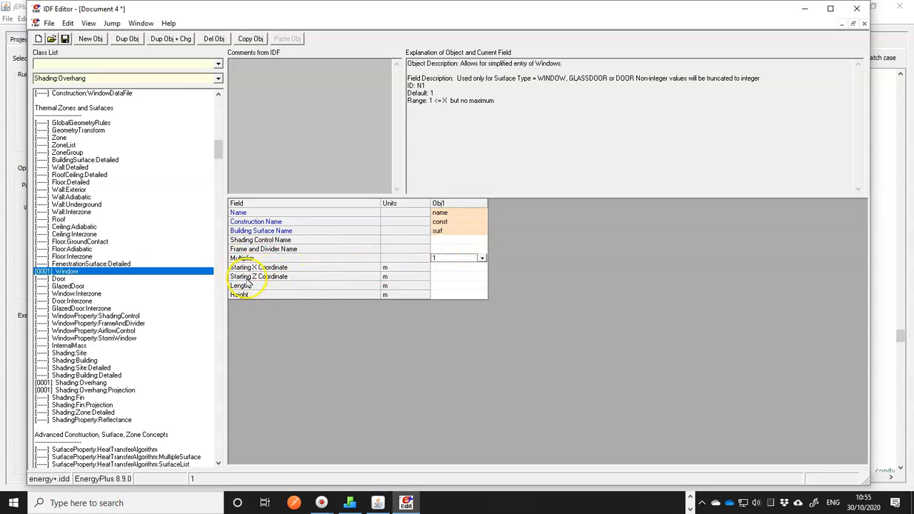
{"action": "key", "text": "Down"}
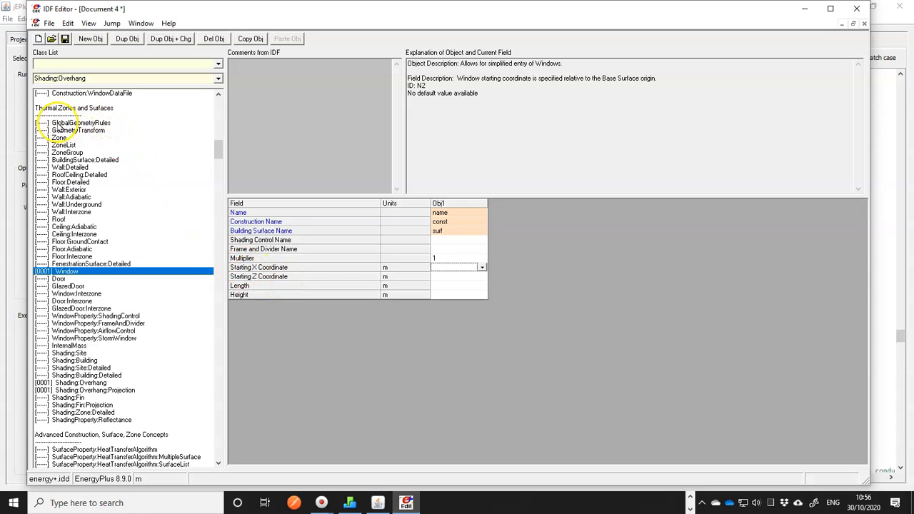
{"action": "left_click", "coordinate": [71, 123]}
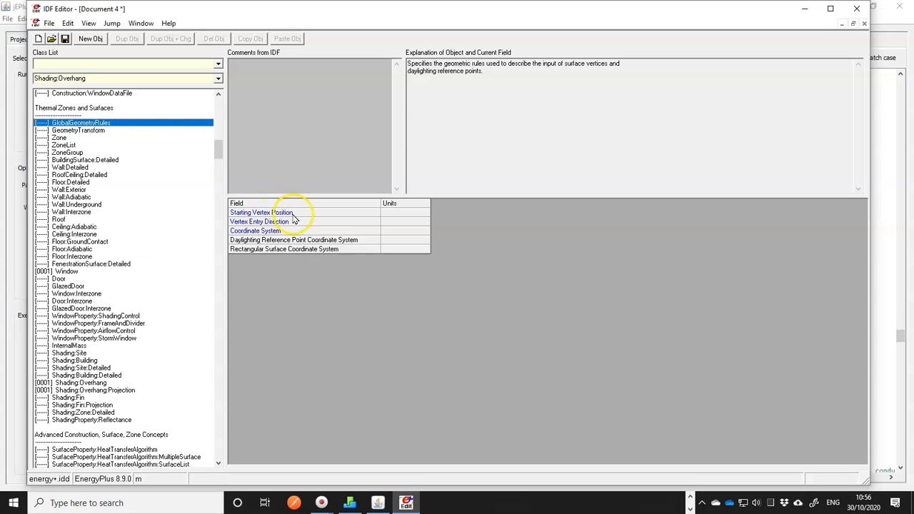
{"action": "left_click", "coordinate": [68, 271]}
Switch to jEPlus, search shoebox-base.idf for "geo", highlight LowerLeftCorner in GlobalGeometryRules, and return to the window object with a "fene" search
{"action": "left_click", "coordinate": [379, 504]}
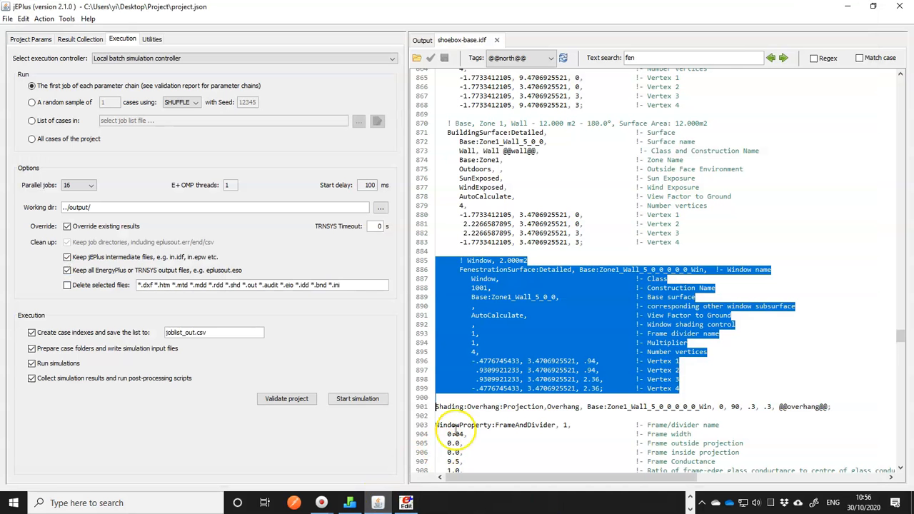
{"action": "double_click", "coordinate": [632, 57]}
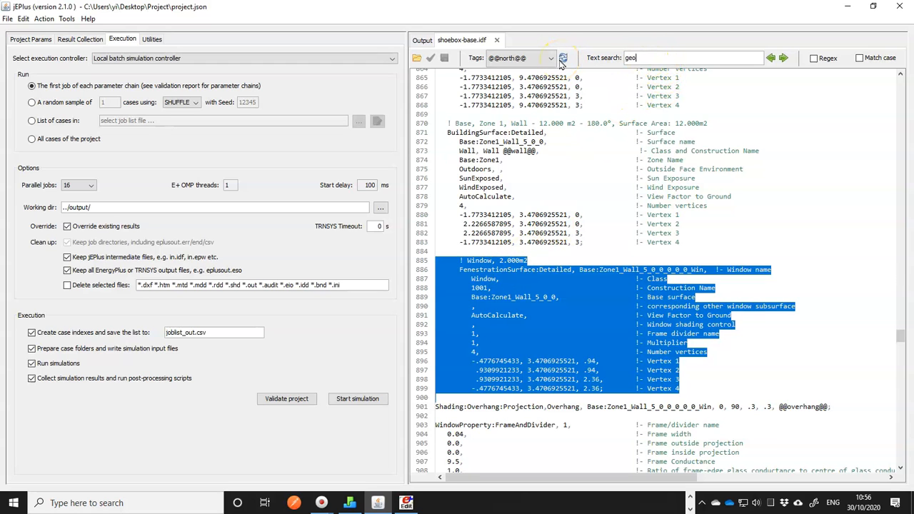
{"action": "key", "text": "Return"}
{"action": "left_click", "coordinate": [783, 58]}
{"action": "scroll", "coordinate": [495, 425], "scroll_direction": "down", "scroll_amount": 1}
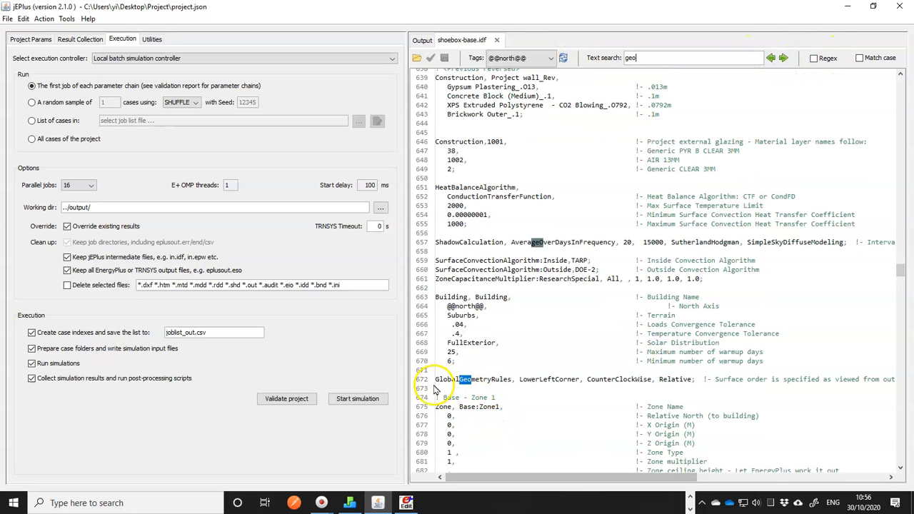
{"action": "left_click_drag", "start_coordinate": [519, 380], "coordinate": [583, 379]}
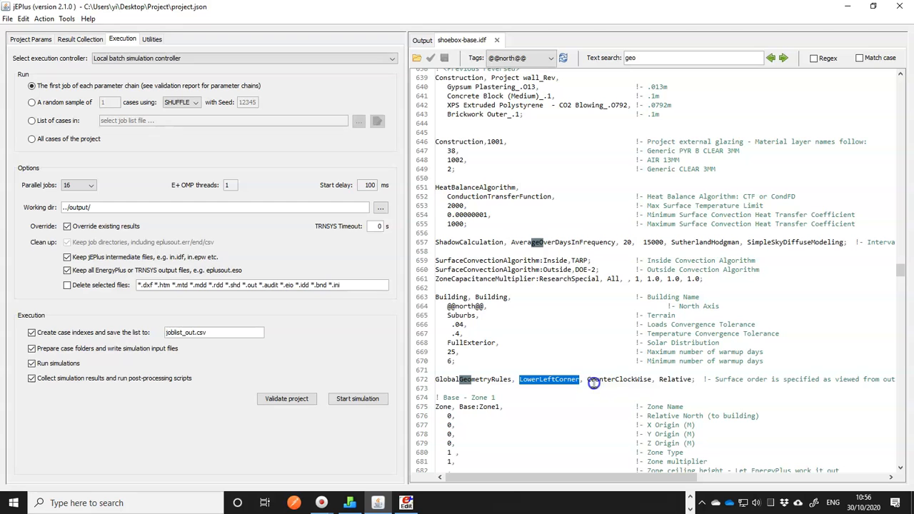
{"action": "double_click", "coordinate": [651, 60]}
{"action": "type", "text": "fene"}
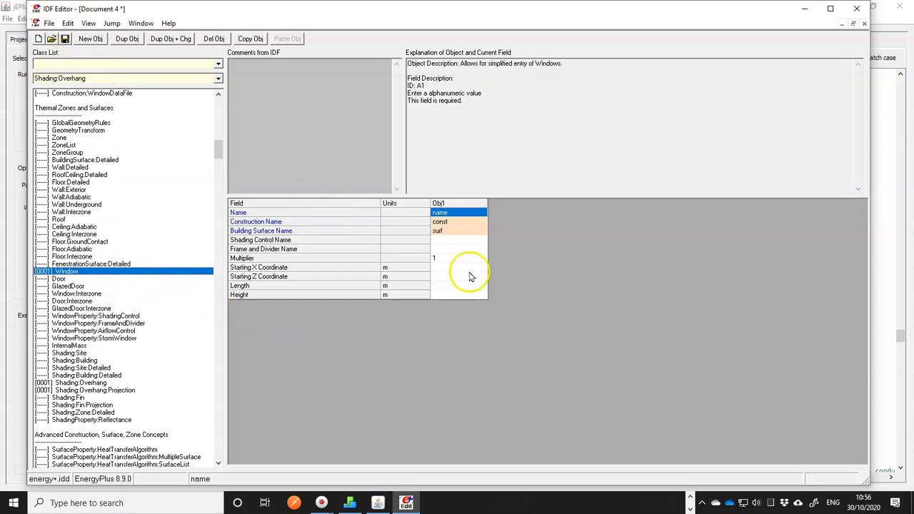
In IDF Editor, set the Window object's starting X coordinate to 1, starting Z coordinate to 2, length to 3 and height to 4 m
{"action": "left_click", "coordinate": [439, 267]}
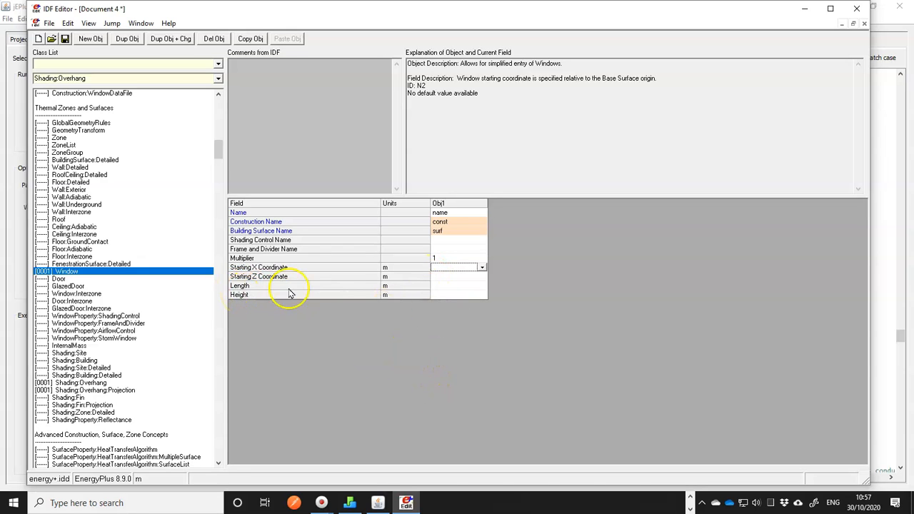
{"action": "type", "text": "1"}
{"action": "left_click", "coordinate": [439, 278]}
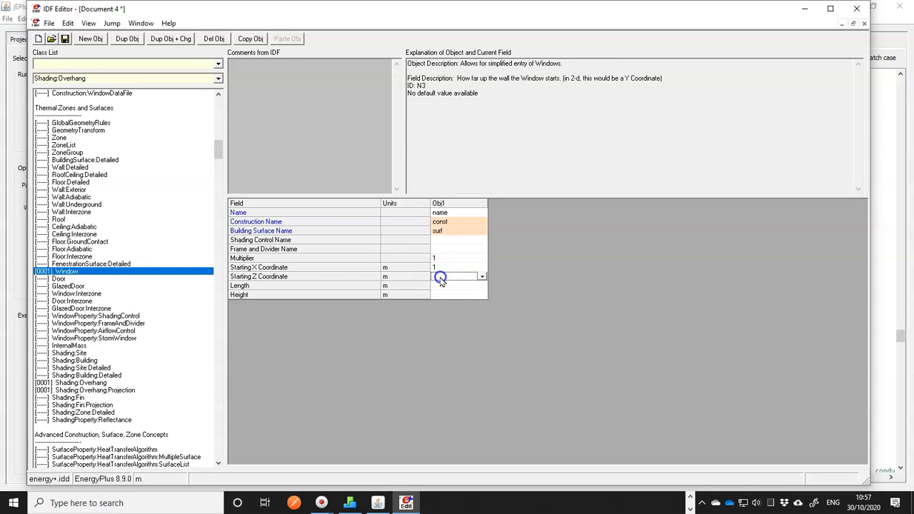
{"action": "type", "text": "2"}
{"action": "left_click", "coordinate": [438, 287]}
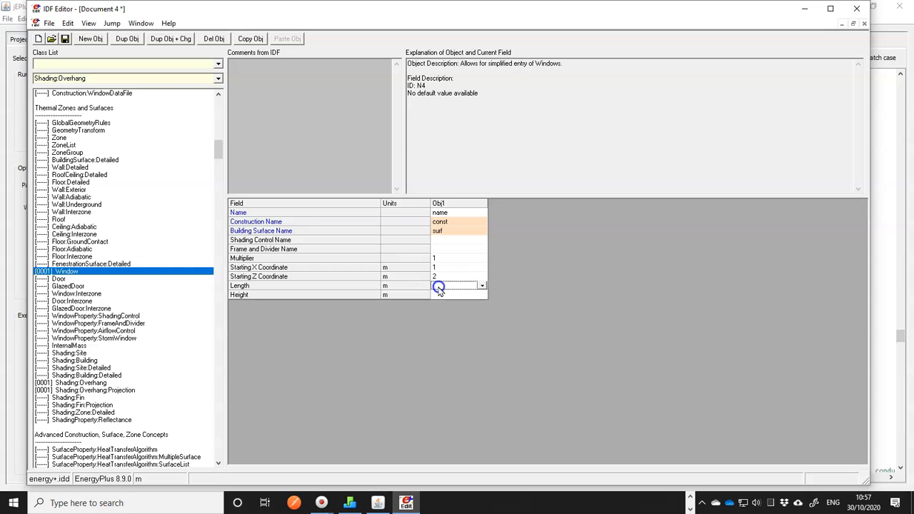
{"action": "left_click", "coordinate": [437, 294]}
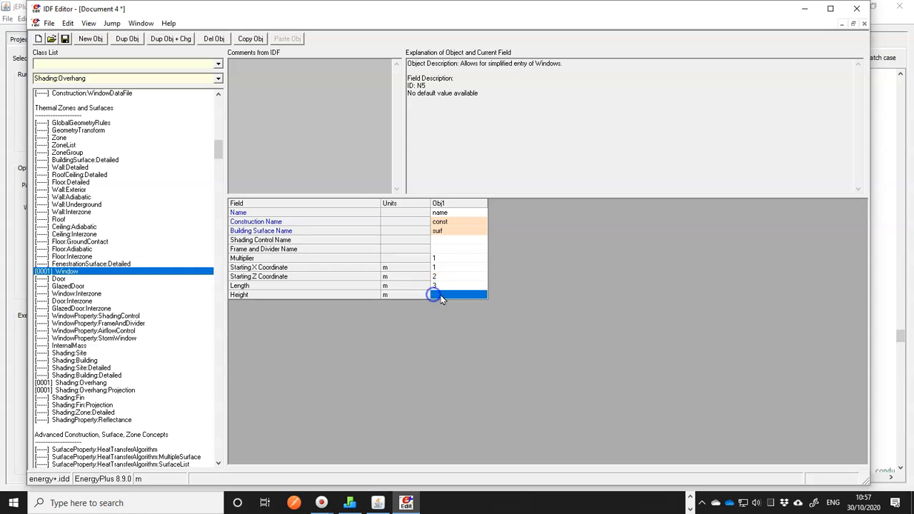
{"action": "left_click", "coordinate": [446, 295]}
{"action": "type", "text": "4"}
{"action": "left_click", "coordinate": [522, 333]}
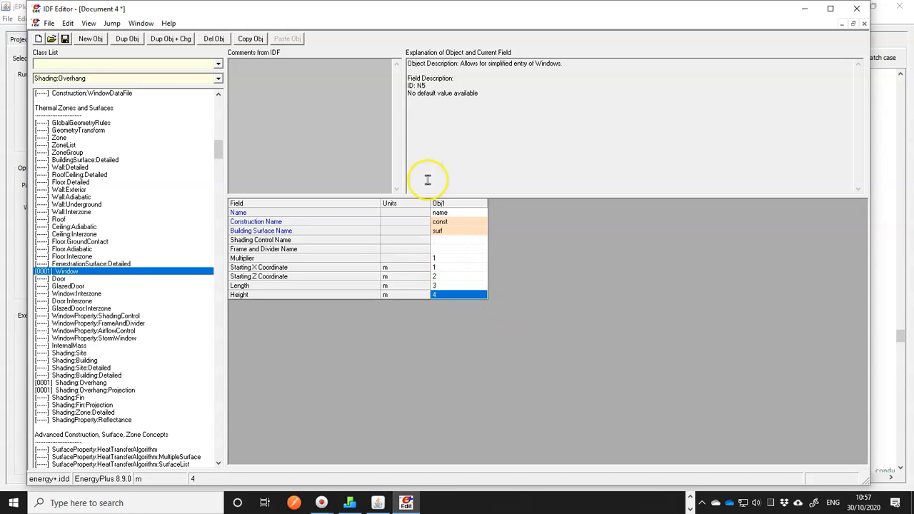
Copy the Window object and paste it into shoebox-base.idf in jEPlus on its own line between the FenestrationSurface:Detailed and Shading:Overhang:Projection objects
{"action": "left_click", "coordinate": [247, 40]}
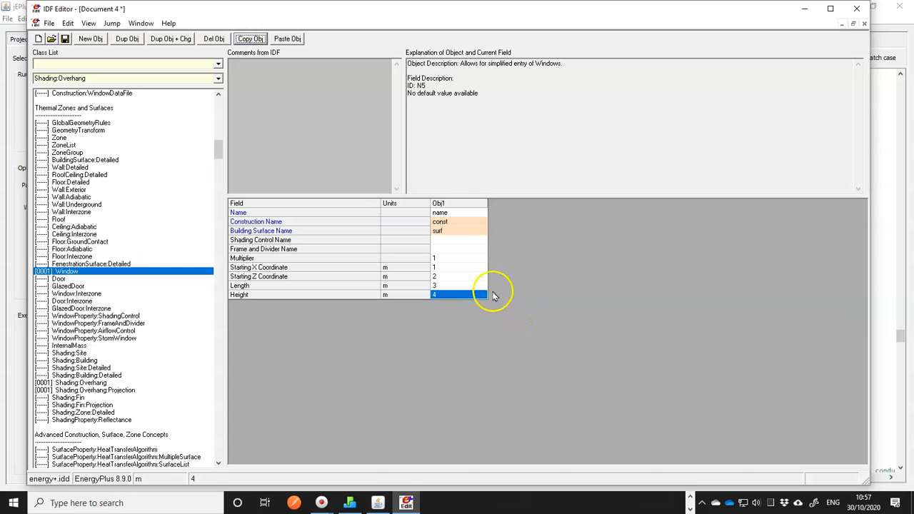
{"action": "mouse_move", "coordinate": [377, 504]}
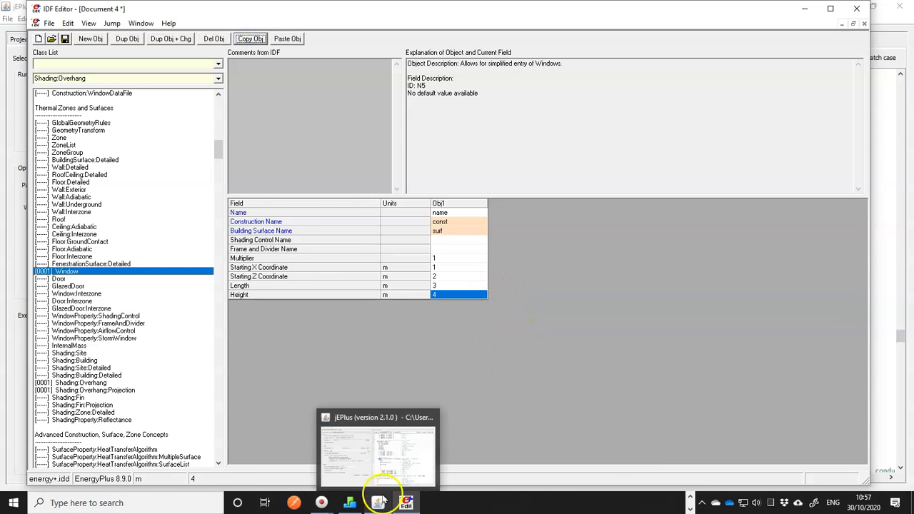
{"action": "left_click", "coordinate": [389, 464]}
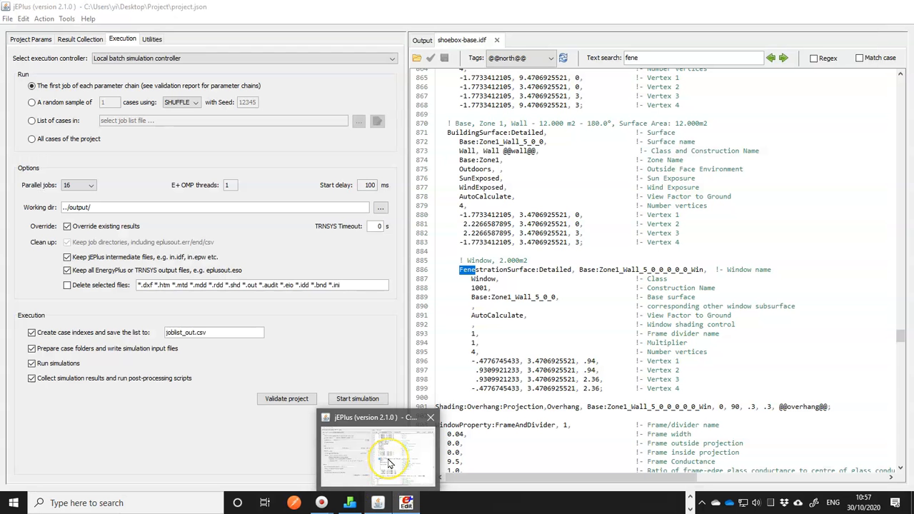
{"action": "left_click", "coordinate": [436, 407]}
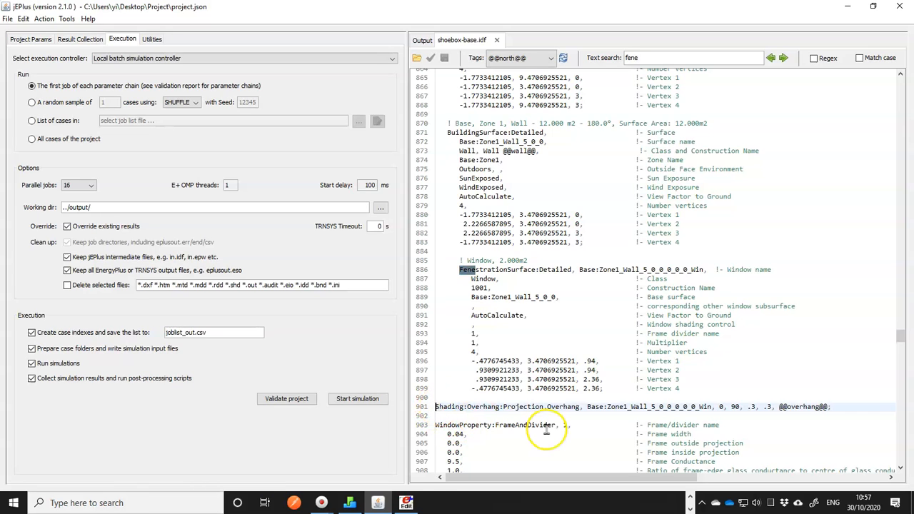
{"action": "key", "text": "Return"}
{"action": "key", "text": "Up"}
{"action": "type", "text": "IDF,Window,name,const,surf,,, 1, 1, 2, 3, 4;"}
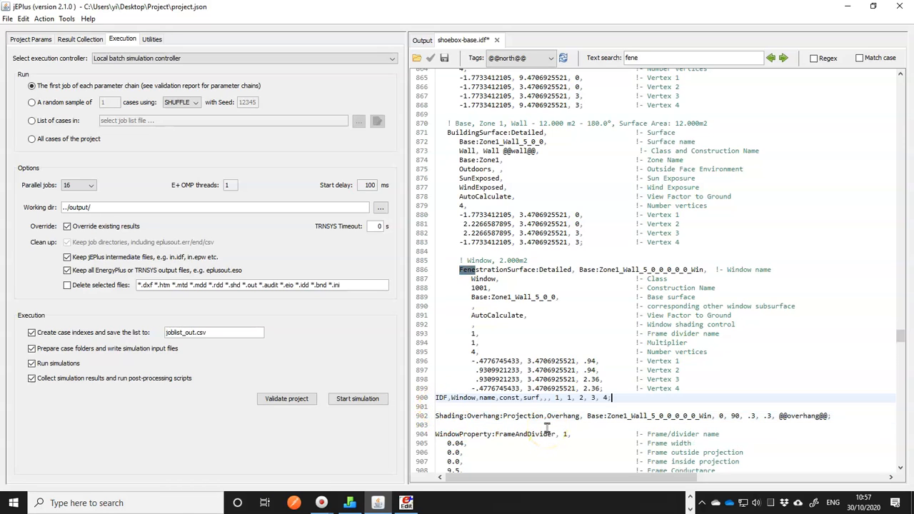
{"action": "key", "text": "Return"}
{"action": "key", "text": "Up"}
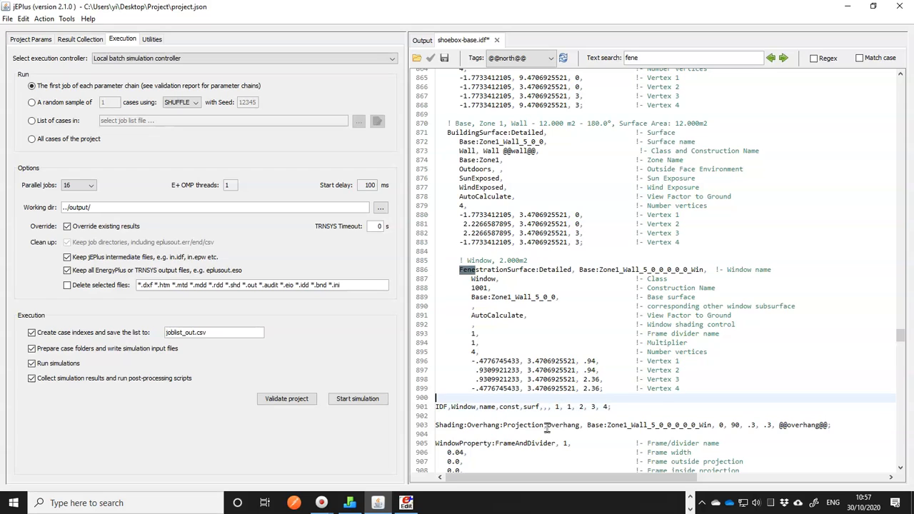
Remove the "IDF," prefix from the pasted Window line
{"action": "double_click", "coordinate": [441, 406]}
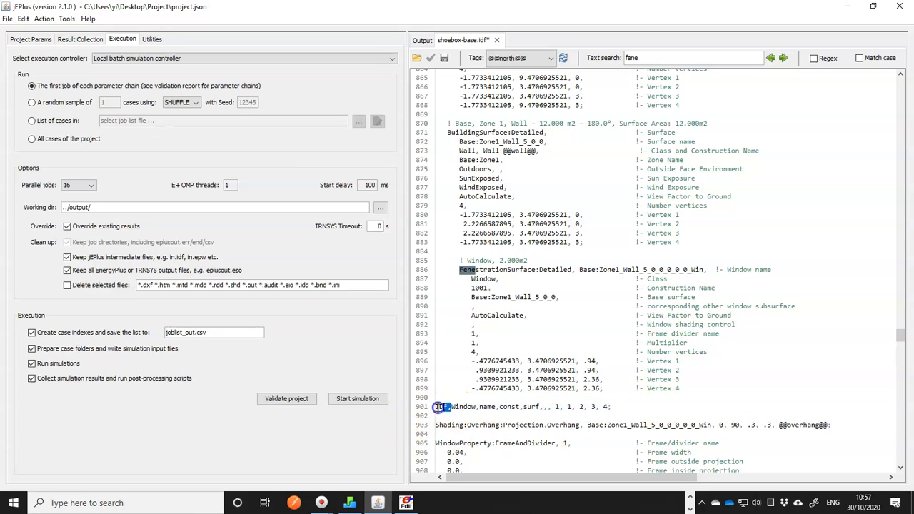
{"action": "key", "text": "Delete"}
{"action": "key", "text": "Delete"}
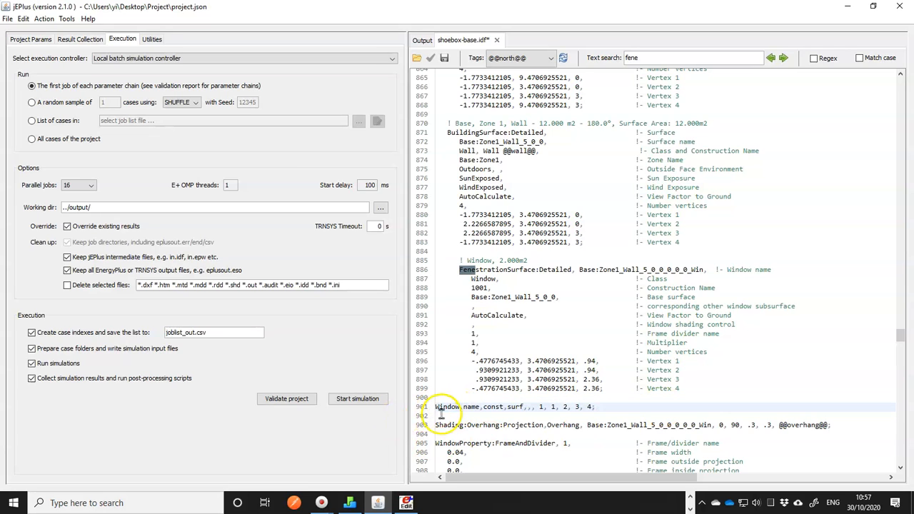
Review the pasted Window line's construction, surface, starting coordinate and size fields, highlighting its numeric values
{"action": "left_click", "coordinate": [493, 406]}
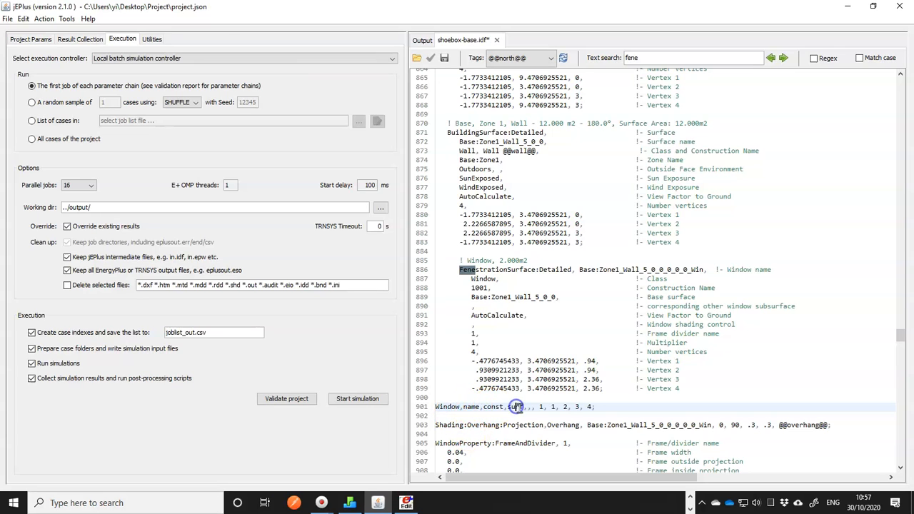
{"action": "left_click", "coordinate": [556, 406]}
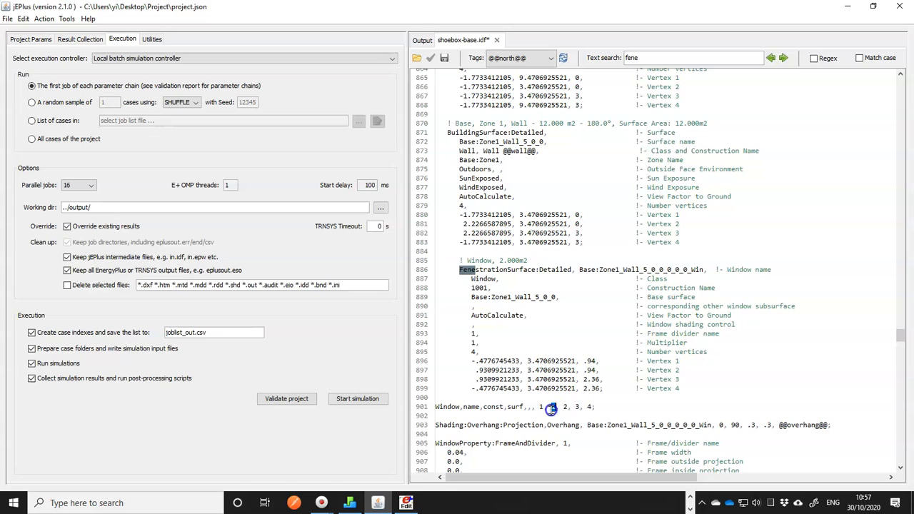
{"action": "double_click", "coordinate": [565, 406]}
{"action": "double_click", "coordinate": [589, 406]}
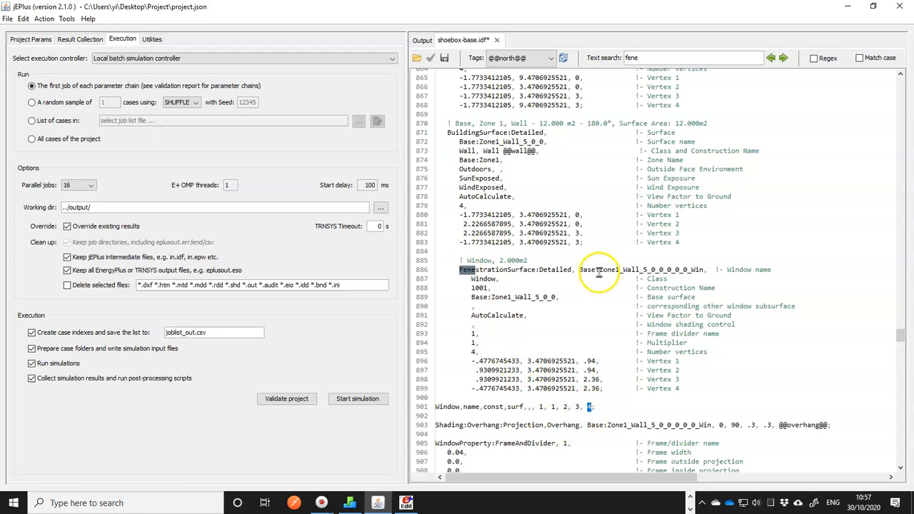
Replace the Window line's name placeholder with Base:Zone1_Wall_5_0_0_0_0_0_Win, copied from the FenestrationSurface:Detailed object
{"action": "left_click_drag", "start_coordinate": [579, 270], "coordinate": [698, 271]}
{"action": "key", "text": "ctrl+c"}
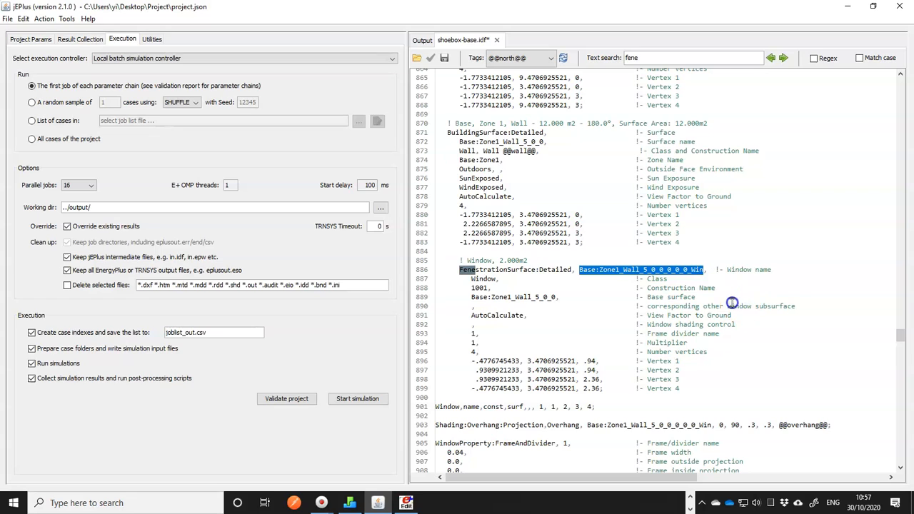
{"action": "double_click", "coordinate": [471, 406]}
{"action": "key", "text": "ctrl+v"}
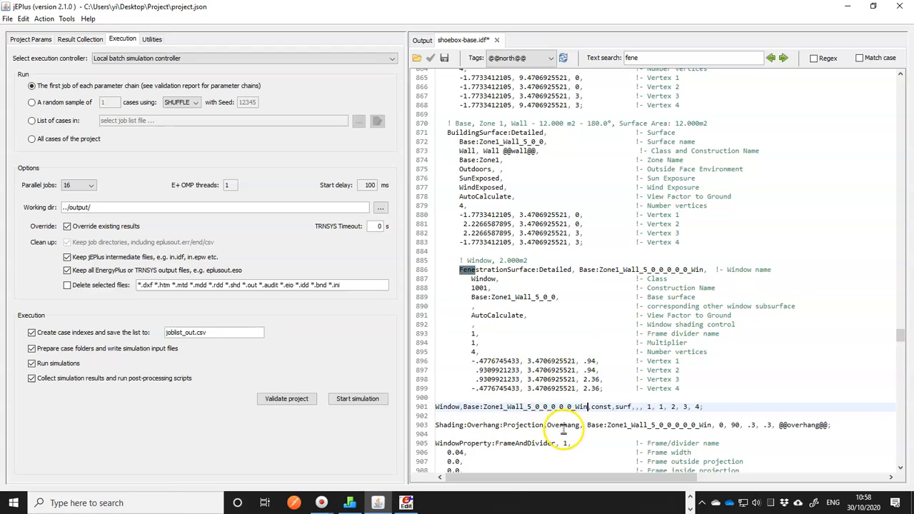
Replace the Window line's "const" placeholder with construction name 1001, copied from the detailed fenestration object
{"action": "double_click", "coordinate": [601, 406]}
{"action": "double_click", "coordinate": [481, 289]}
{"action": "key", "text": "ctrl+c"}
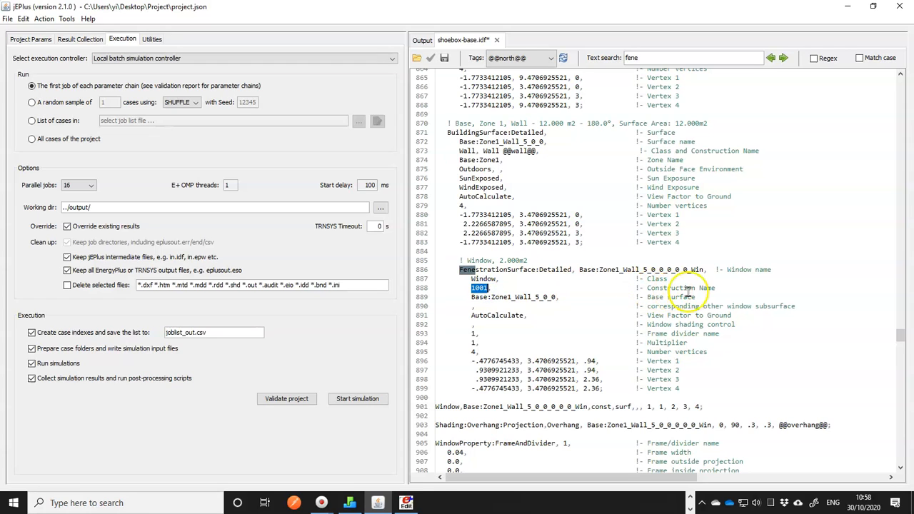
{"action": "double_click", "coordinate": [600, 406]}
{"action": "key", "text": "ctrl+v"}
{"action": "left_click", "coordinate": [620, 407]}
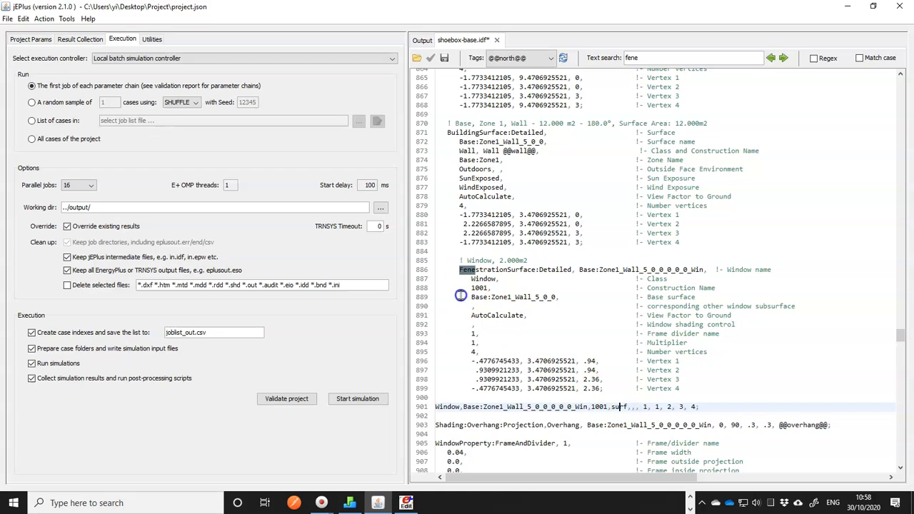
Replace the Window line's "surf" placeholder with the base surface Base:Zone1_Wall_5_0_0, copied from the detailed fenestration object
{"action": "left_click_drag", "start_coordinate": [470, 297], "coordinate": [556, 297]}
{"action": "key", "text": "ctrl+c"}
{"action": "double_click", "coordinate": [619, 407]}
{"action": "key", "text": "ctrl+v"}
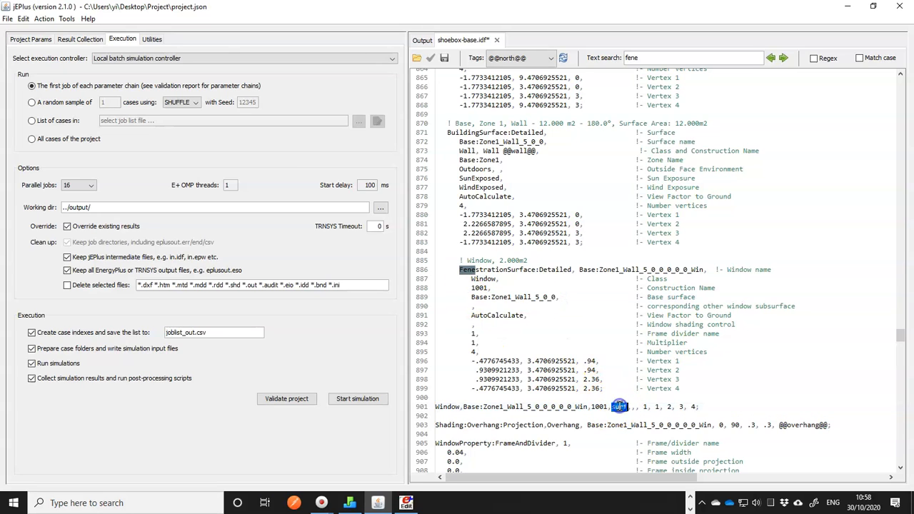
Replace the Window line's starting X and Z coordinates with the search tags @@x@@ and @@z@@, keeping the multiplier
{"action": "left_click_drag", "start_coordinate": [704, 407], "coordinate": [717, 405]}
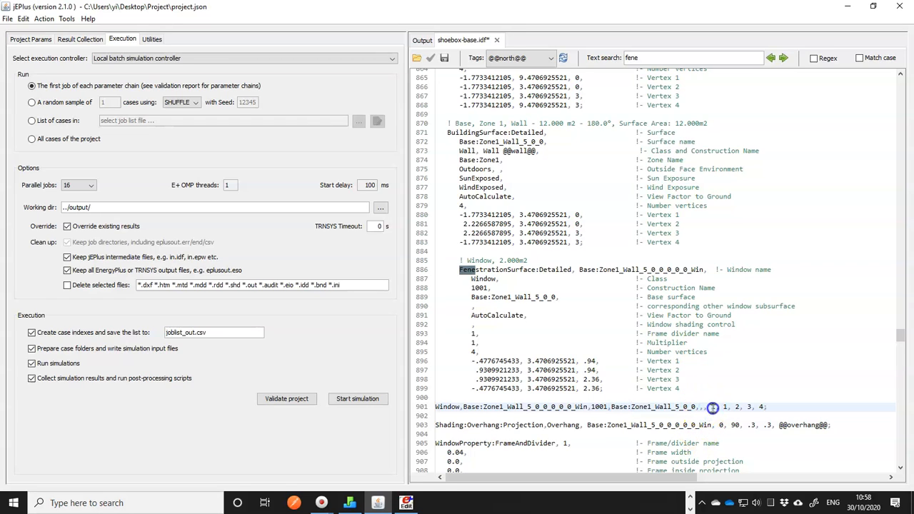
{"action": "type", "text": ","}
{"action": "left_click", "coordinate": [725, 407]}
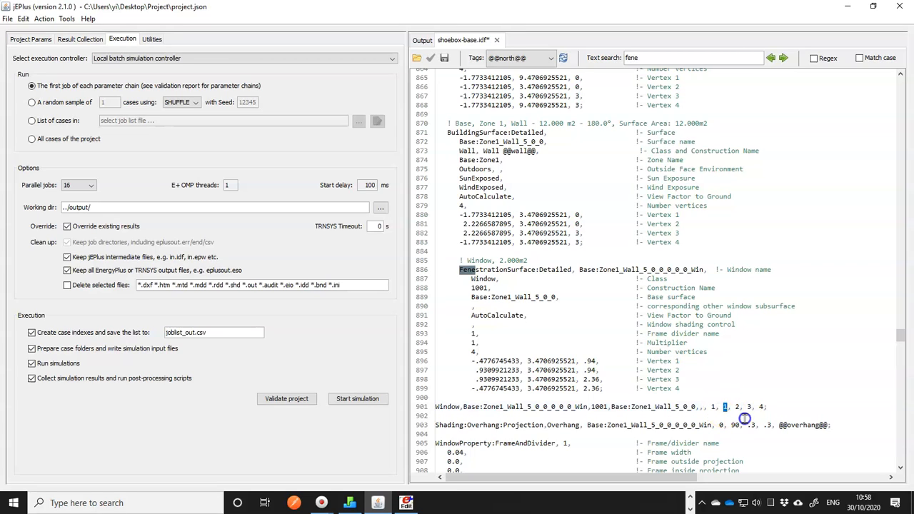
{"action": "type", "text": "@@x@@"}
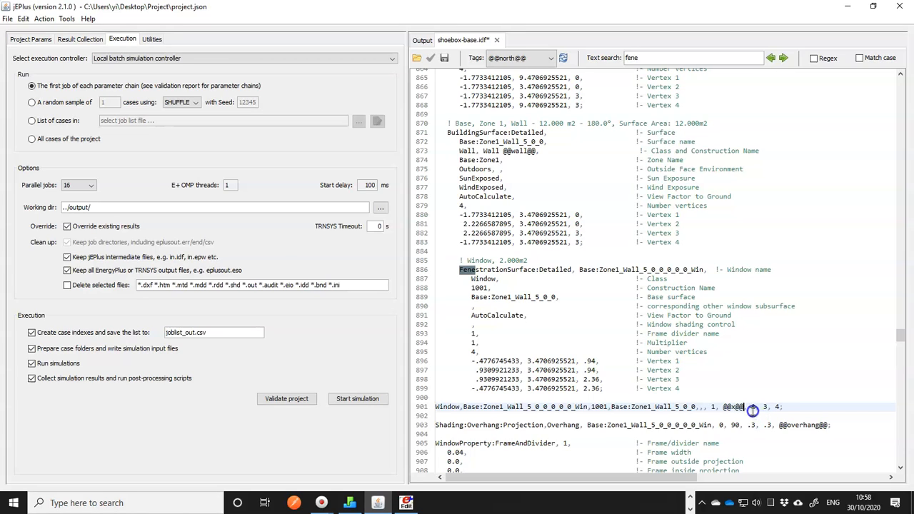
{"action": "double_click", "coordinate": [755, 406]}
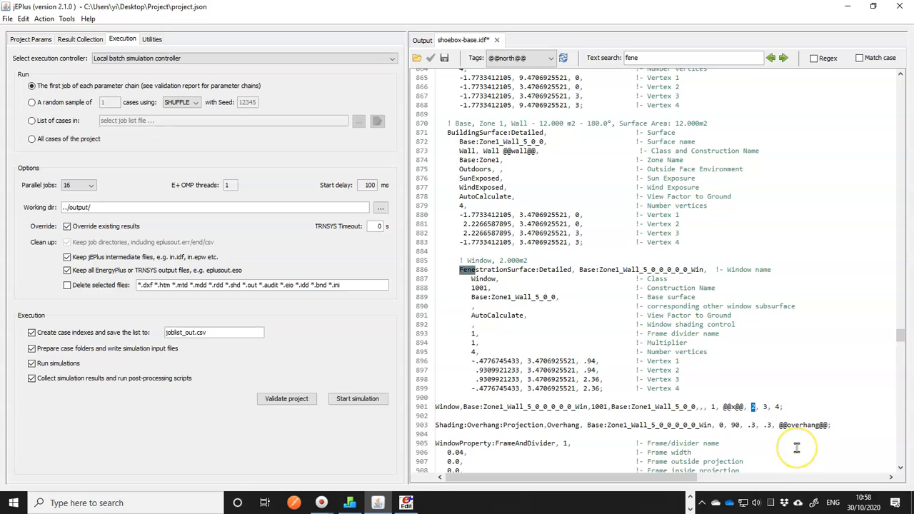
{"action": "type", "text": "@@z@@"}
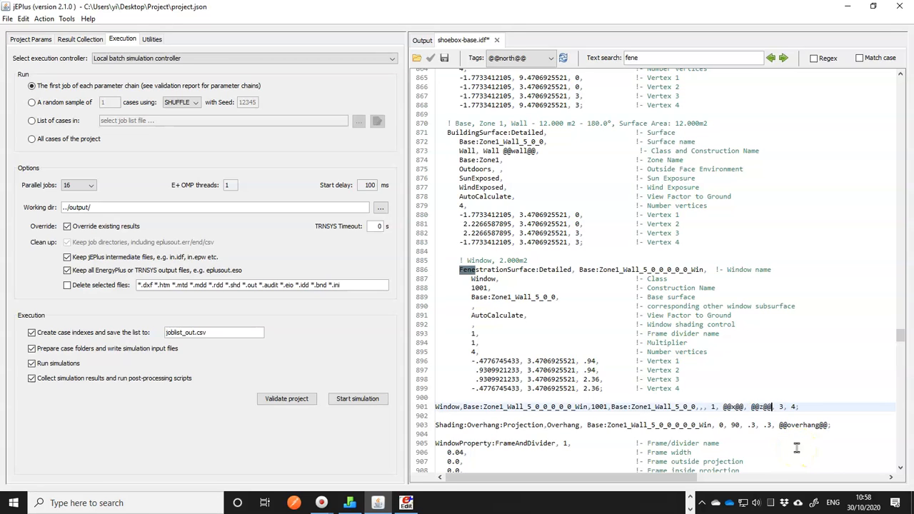
Replace the Window line's length and height values with the search tags @@w@@ and @@h@@
{"action": "double_click", "coordinate": [783, 406]}
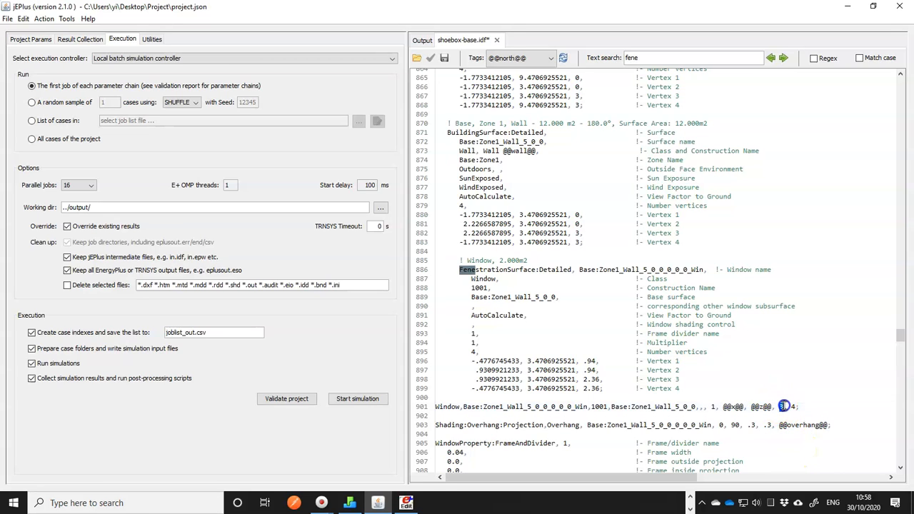
{"action": "type", "text": "@@w@@"}
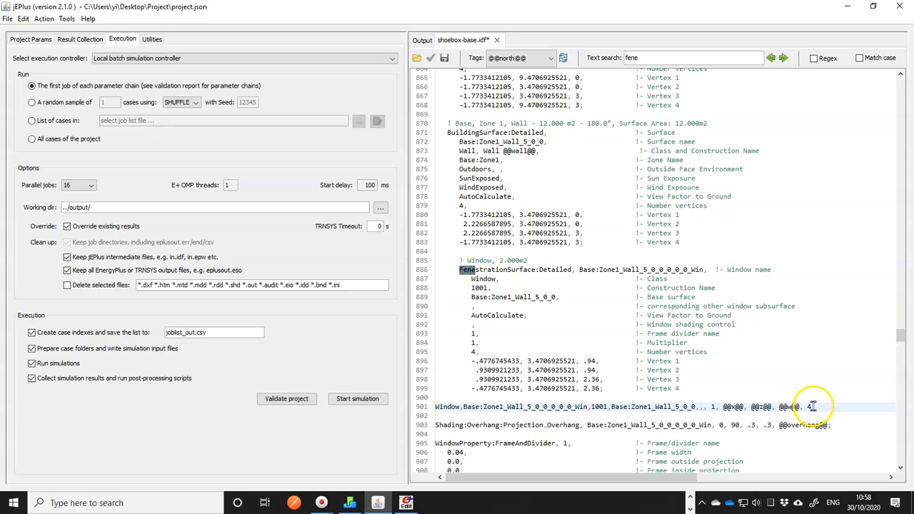
{"action": "double_click", "coordinate": [808, 407]}
{"action": "type", "text": "@@h@@;"}
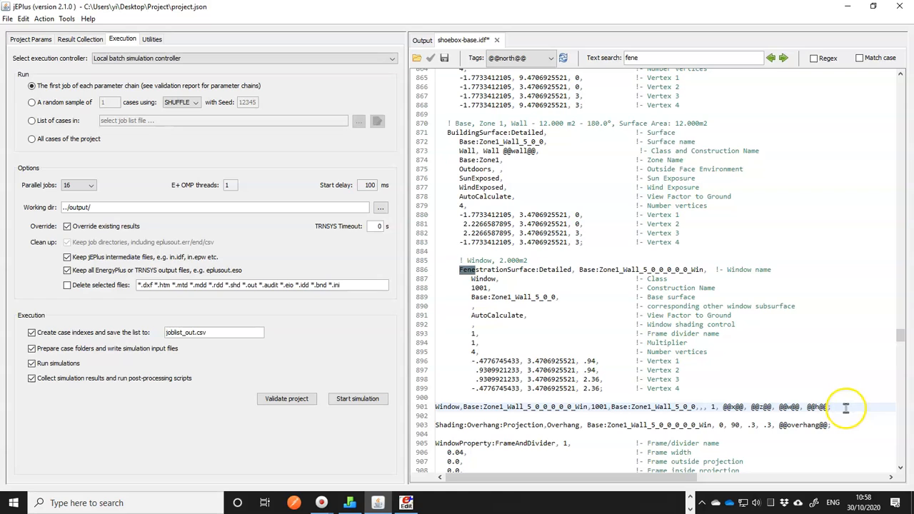
Add a project parameter named Width with the description "Width of the window" and the search tag @@w@@
{"action": "left_click", "coordinate": [30, 39]}
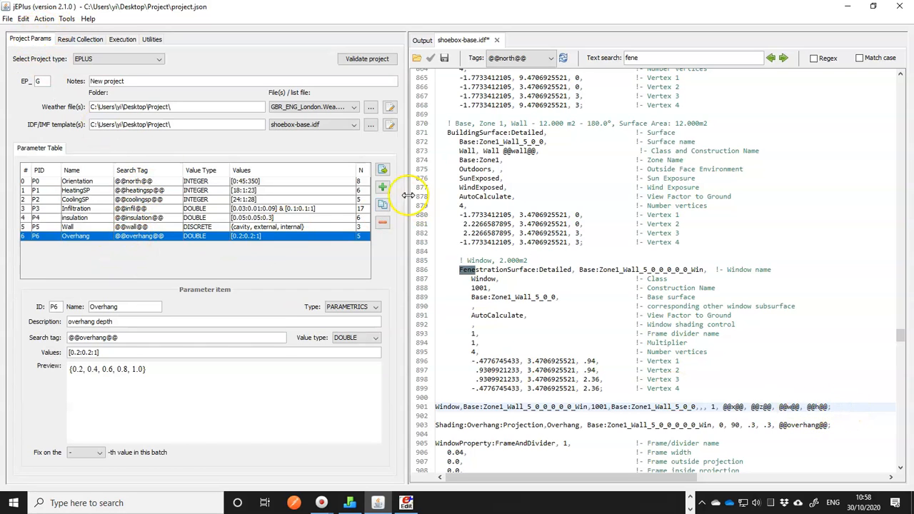
{"action": "left_click", "coordinate": [383, 187]}
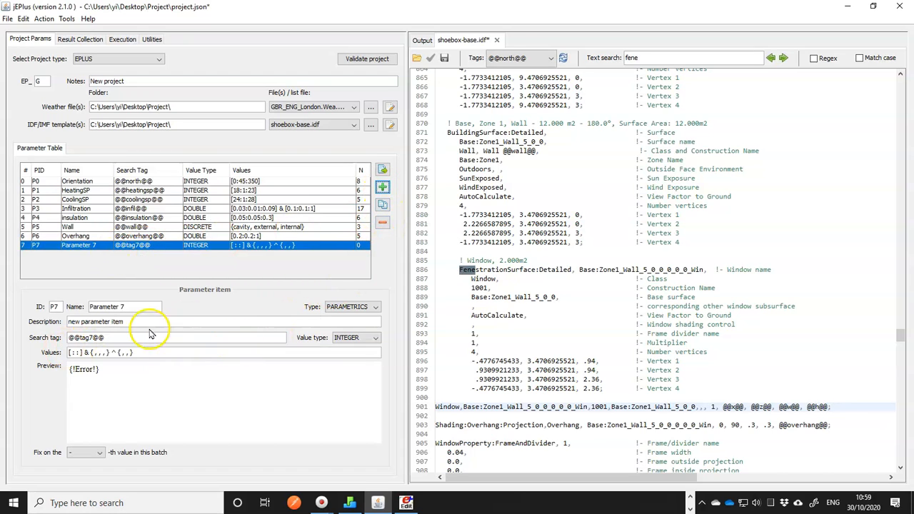
{"action": "left_click_drag", "start_coordinate": [125, 307], "coordinate": [75, 308]}
{"action": "type", "text": "Width"}
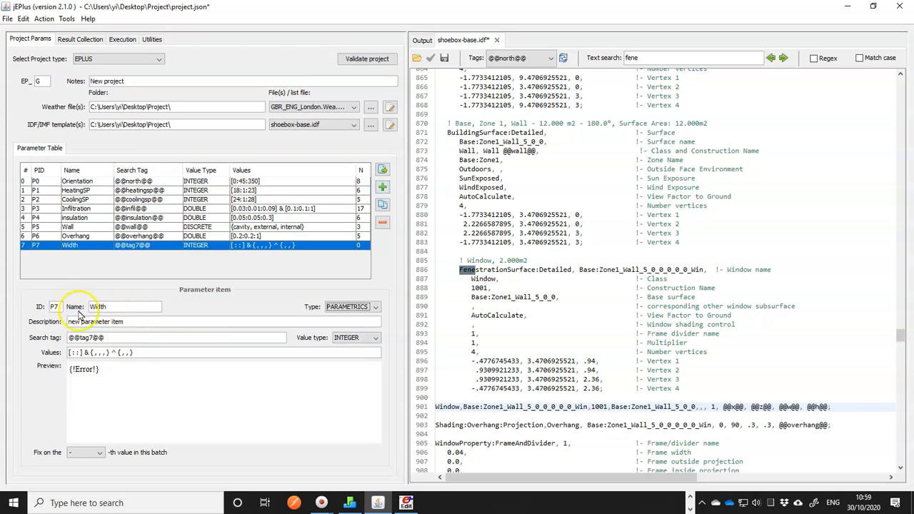
{"action": "left_click_drag", "start_coordinate": [150, 321], "coordinate": [18, 312]}
{"action": "type", "text": "Width of the window"}
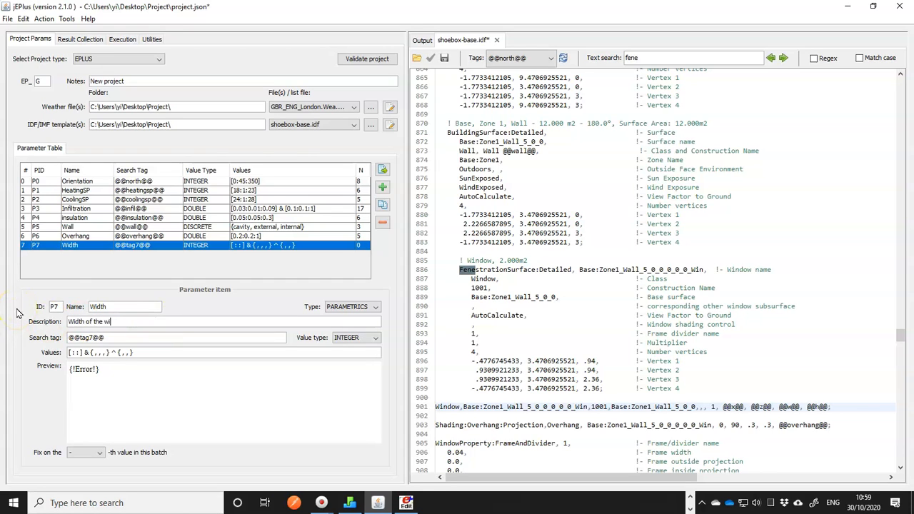
{"action": "double_click", "coordinate": [83, 337]}
{"action": "type", "text": "w"}
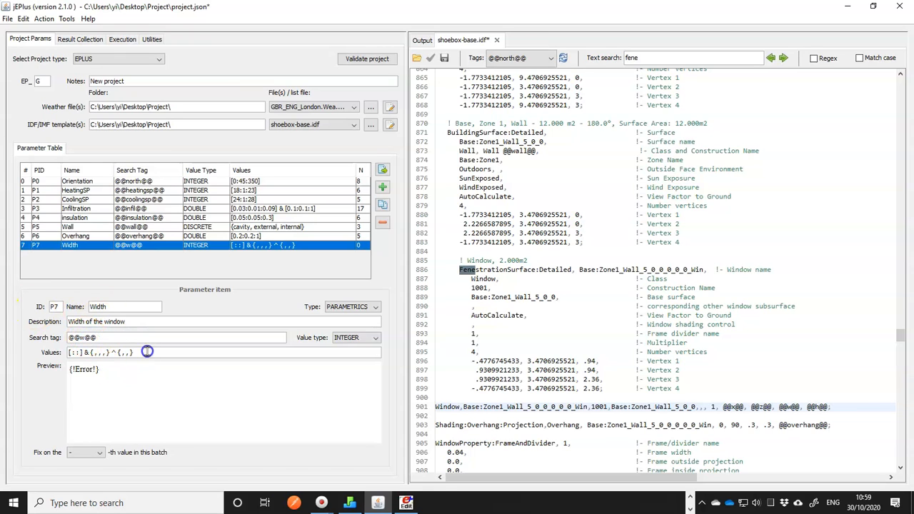
Set the Width parameter's values to [0.5:0.5:4] and its value type to DOUBLE
{"action": "left_click_drag", "start_coordinate": [139, 352], "coordinate": [27, 348]}
{"action": "type", "text": "[0.5:0.5:4"}
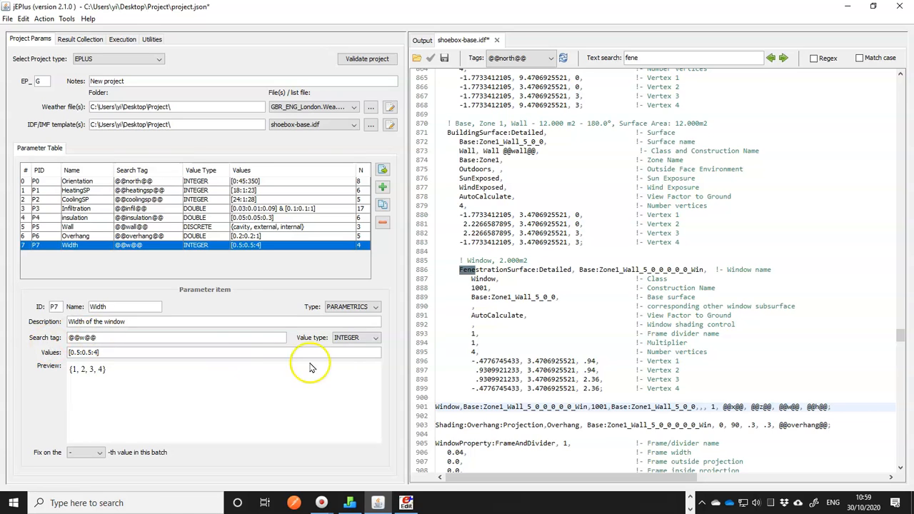
{"action": "left_click", "coordinate": [353, 337]}
{"action": "left_click", "coordinate": [342, 356]}
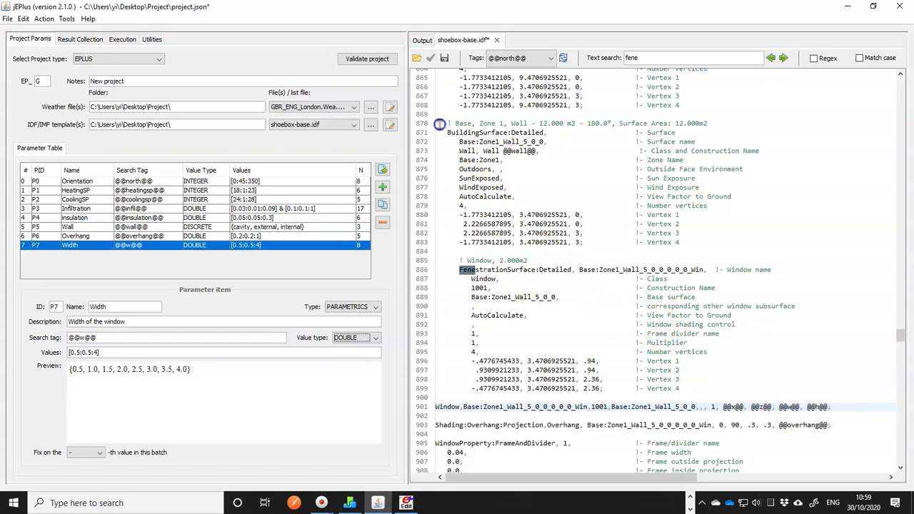
Check the area of the window's base wall in the IDF and set the Width parameter's values to [0.5:0.5:3.5]
{"action": "left_click_drag", "start_coordinate": [437, 127], "coordinate": [429, 260]}
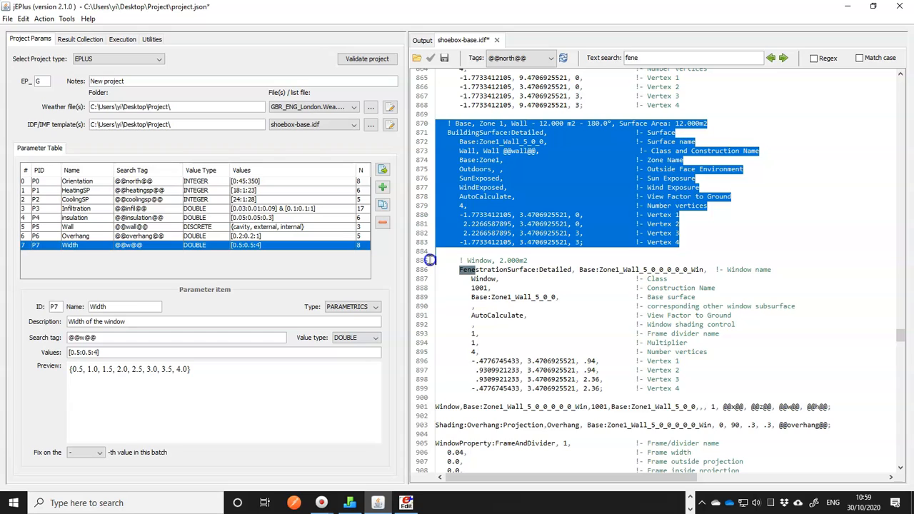
{"action": "left_click", "coordinate": [556, 242]}
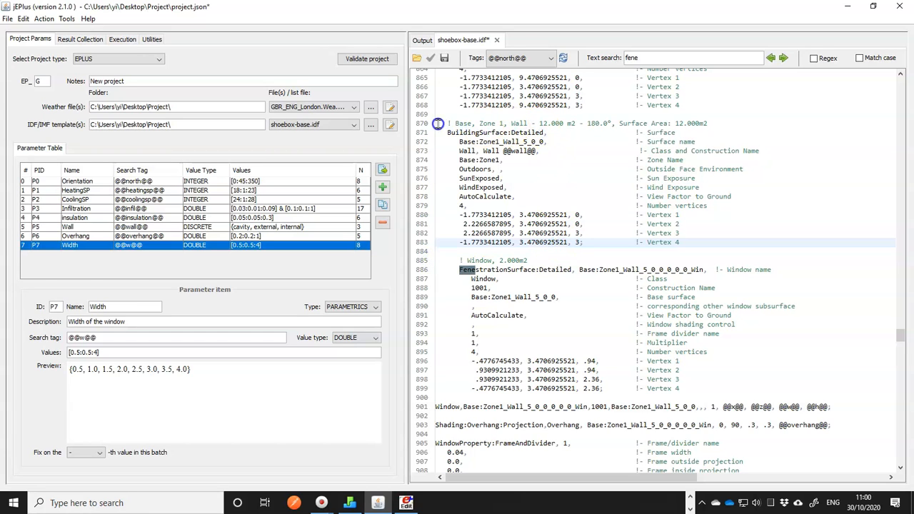
{"action": "left_click_drag", "start_coordinate": [541, 123], "coordinate": [568, 123]}
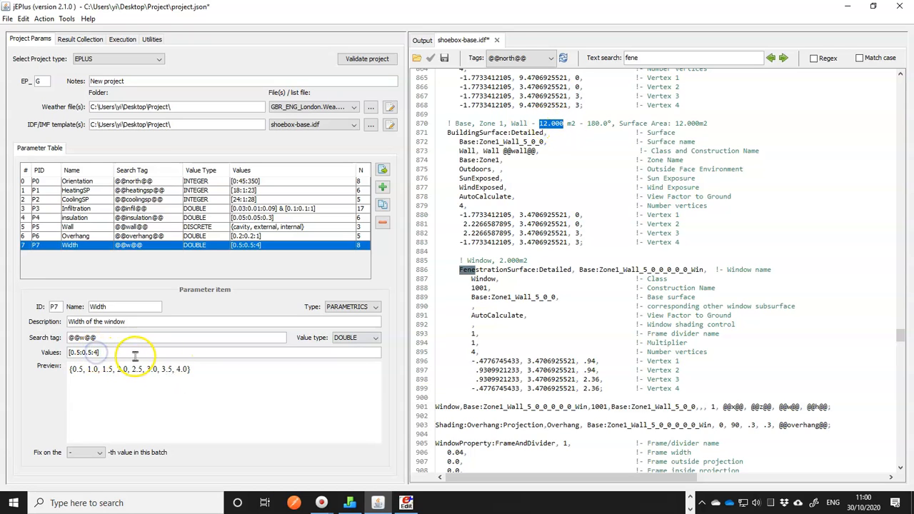
{"action": "key", "text": "BackSpace"}
{"action": "type", "text": "3.5"}
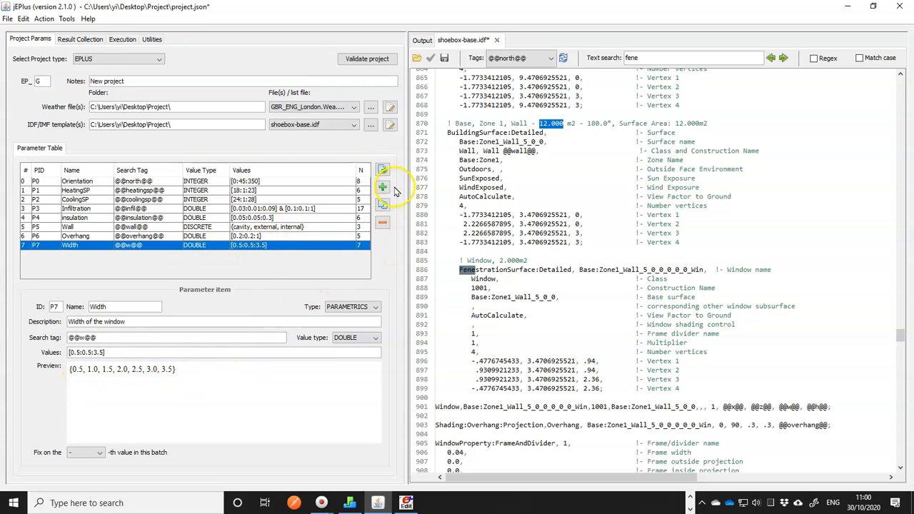
Duplicate the Width parameter as Height, with description "Height of the window", search tag @@h@@ and values [0.5:0.5:2.5]
{"action": "left_click", "coordinate": [384, 205]}
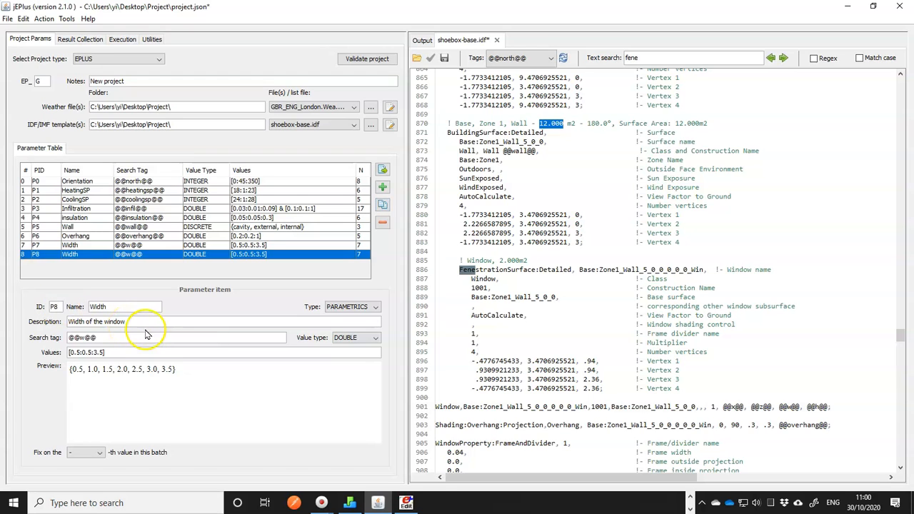
{"action": "key", "text": "Tab"}
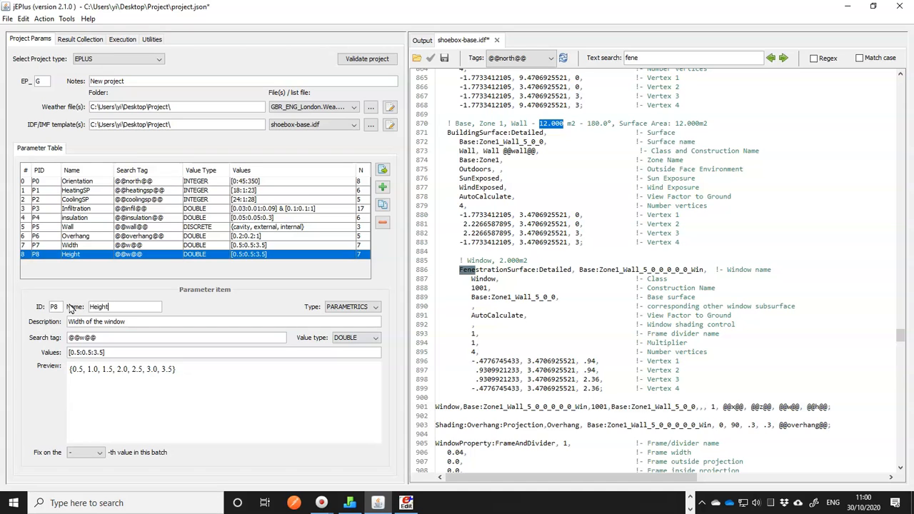
{"action": "left_click", "coordinate": [80, 322]}
{"action": "type", "text": "ight"}
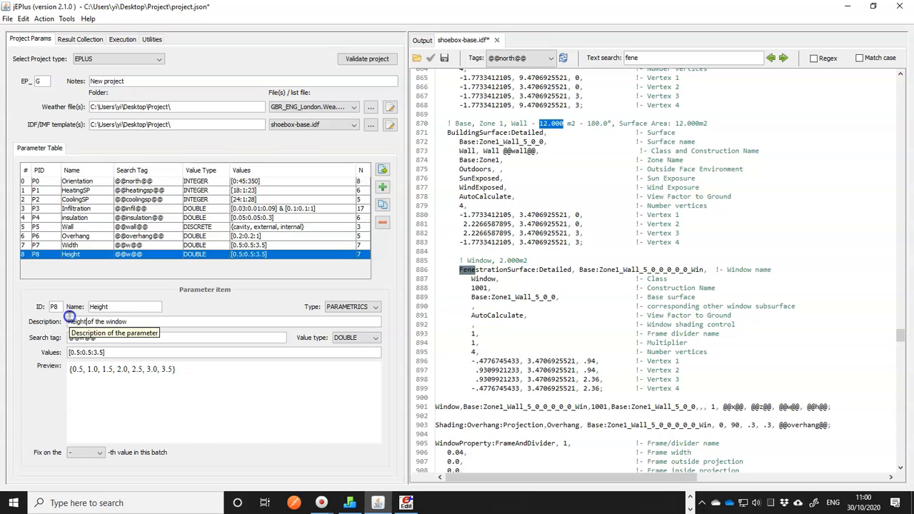
{"action": "left_click", "coordinate": [86, 337]}
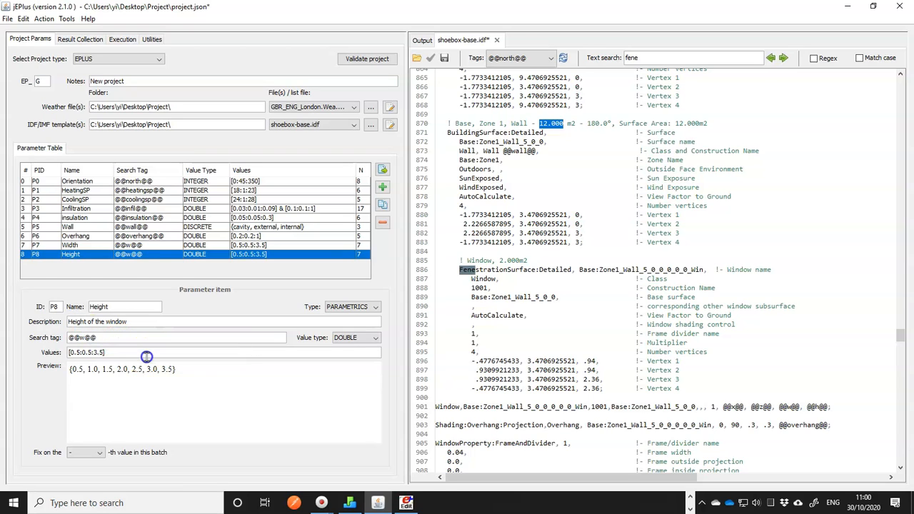
{"action": "key", "text": "BackSpace"}
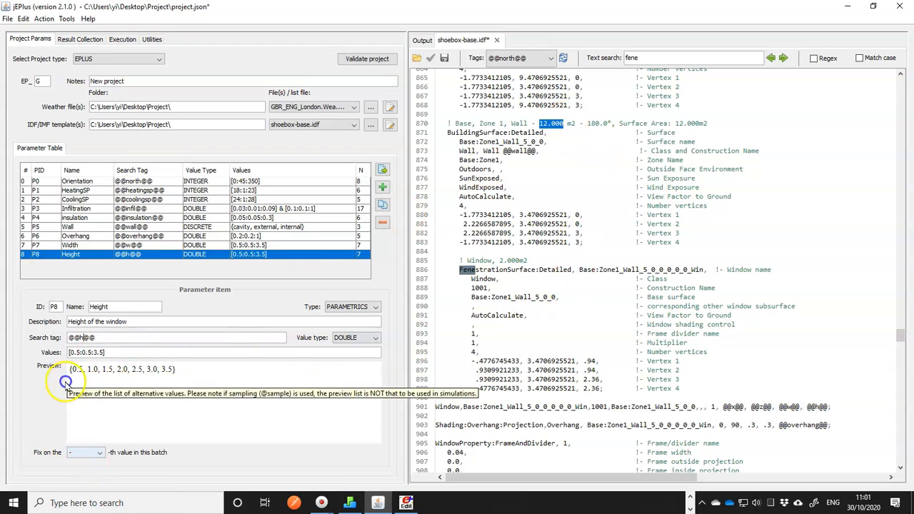
{"action": "left_click", "coordinate": [94, 354]}
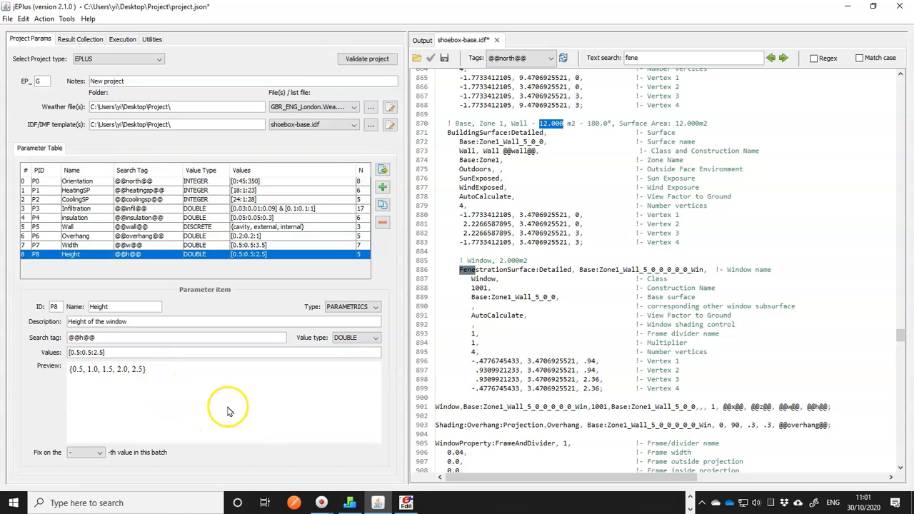
Review the Width and Height parameters and the @@x@@ and @@z@@ tags on the Window line
{"action": "left_click", "coordinate": [77, 247]}
{"action": "left_click", "coordinate": [74, 255]}
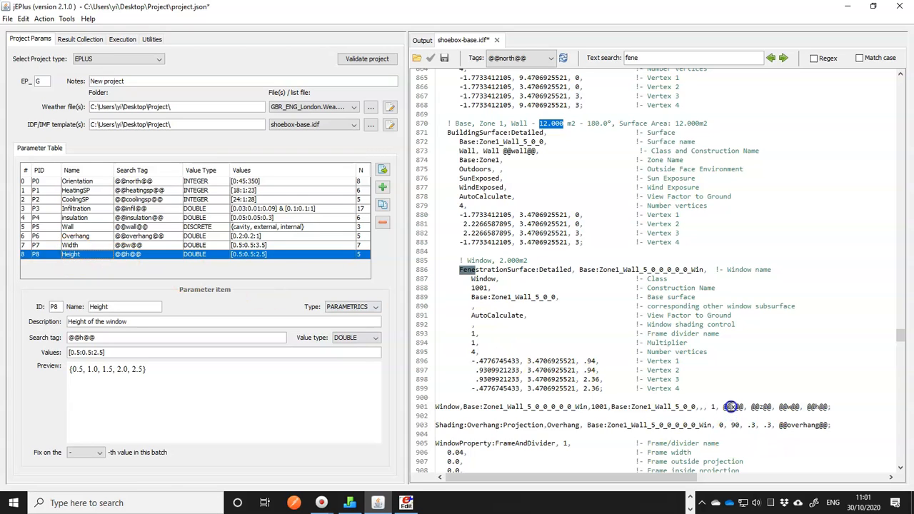
{"action": "left_click", "coordinate": [731, 406]}
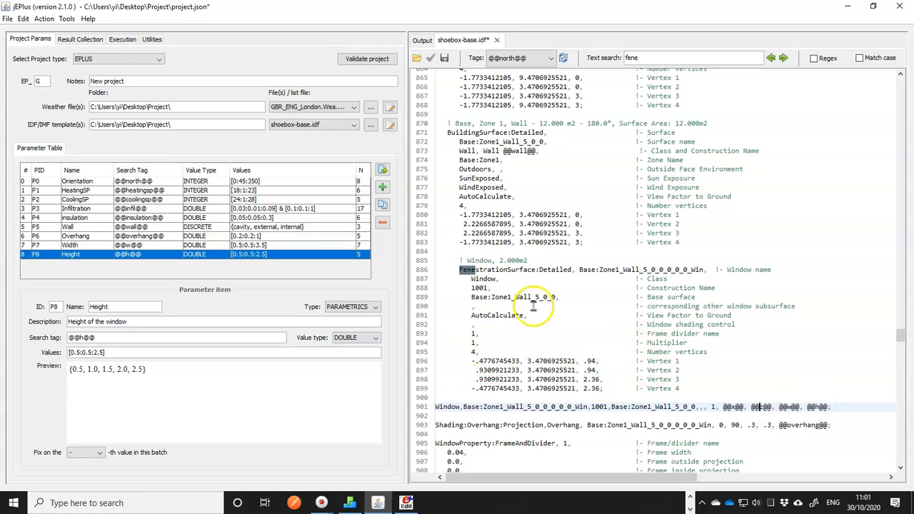
Switch to the WindowVertices.vsd drawing in Visio and examine the formula for the window's lower-left corner relative to the wall
{"action": "left_click", "coordinate": [691, 499]}
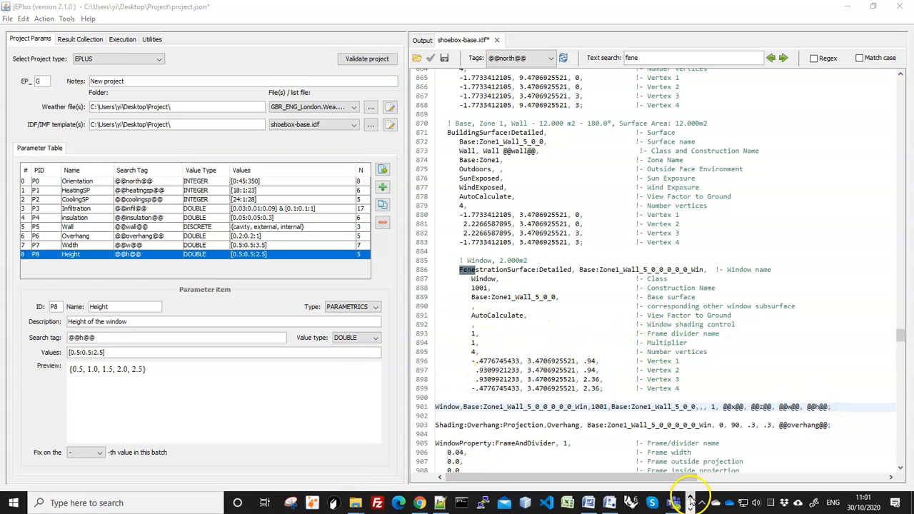
{"action": "left_click", "coordinate": [610, 502]}
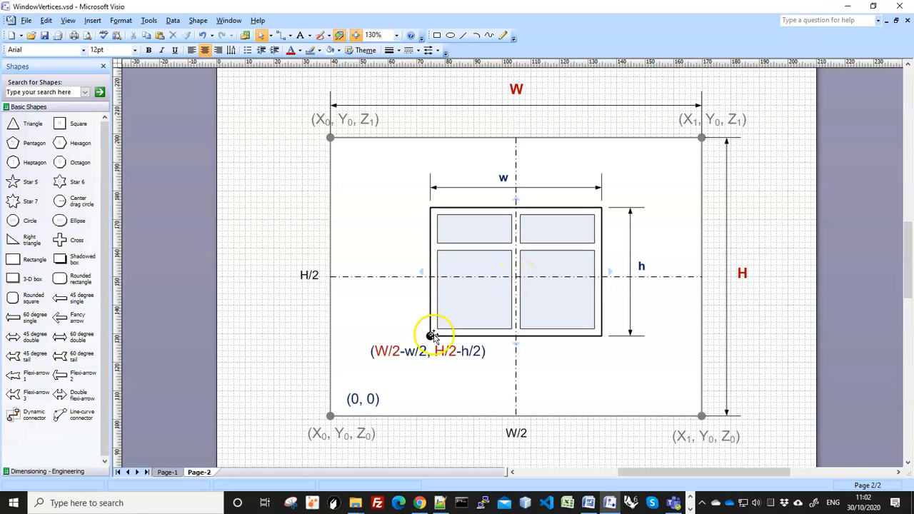
{"action": "left_click", "coordinate": [524, 350]}
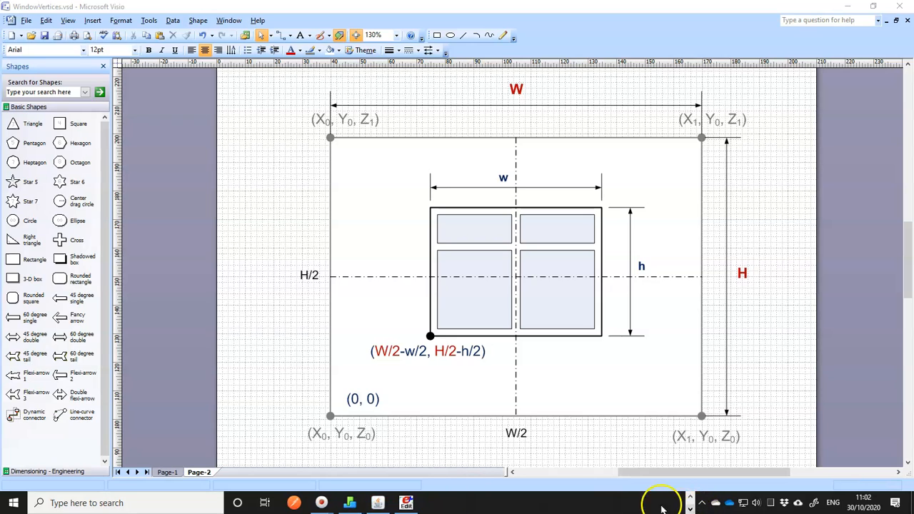
Switch to jEPlus and add a parameter named X with description "x of the lower left corner" and search tag @@x@@
{"action": "mouse_move", "coordinate": [380, 504]}
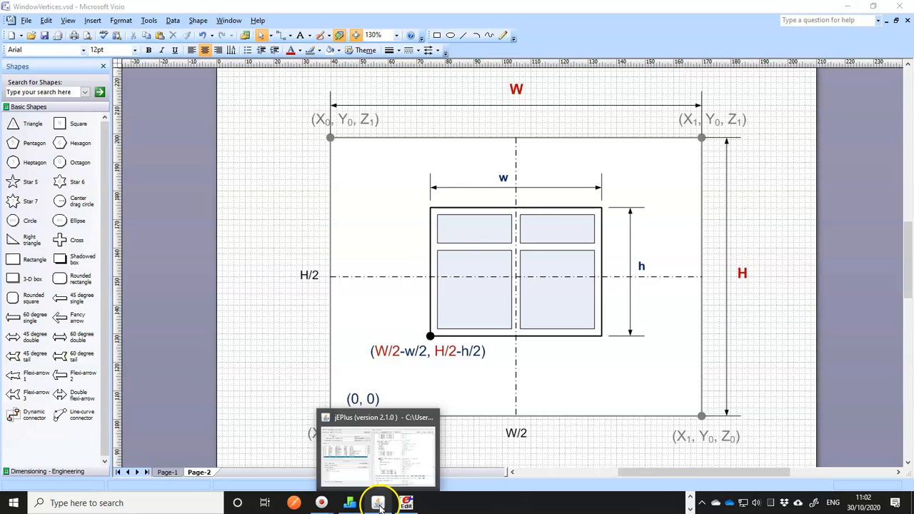
{"action": "left_click", "coordinate": [379, 503]}
{"action": "left_click", "coordinate": [382, 186]}
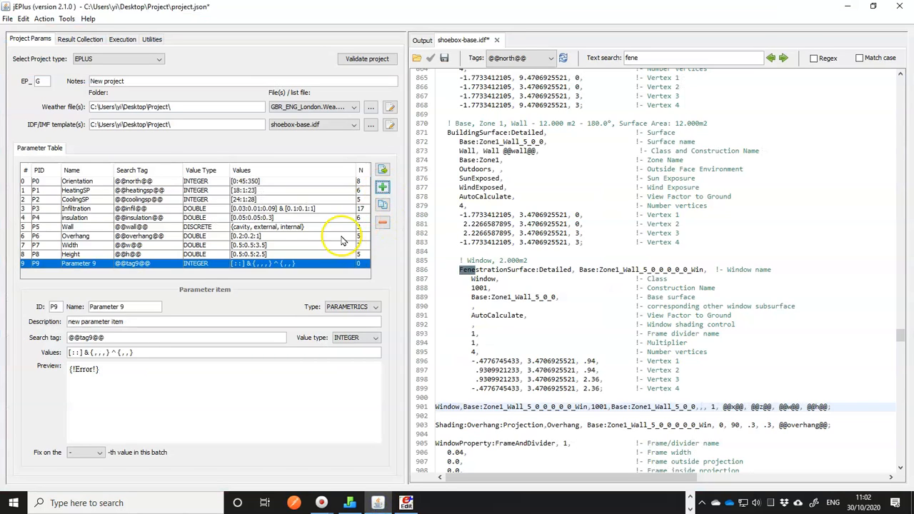
{"action": "left_click_drag", "start_coordinate": [127, 307], "coordinate": [60, 307]}
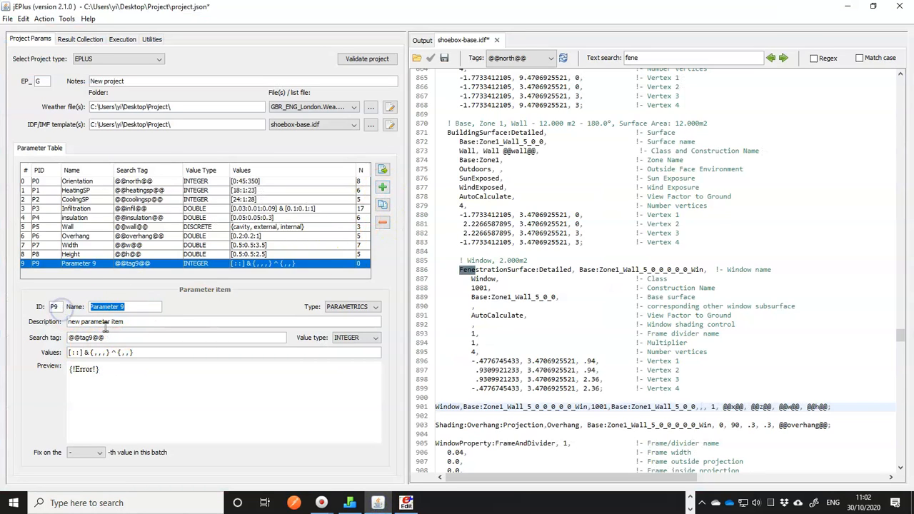
{"action": "type", "text": "X"}
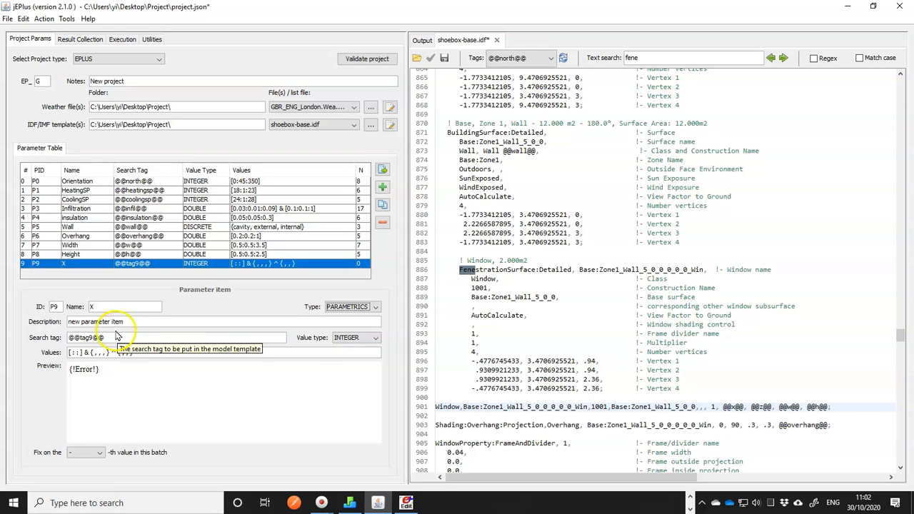
{"action": "left_click_drag", "start_coordinate": [129, 322], "coordinate": [30, 324]}
{"action": "type", "text": "x of the lower left corner"}
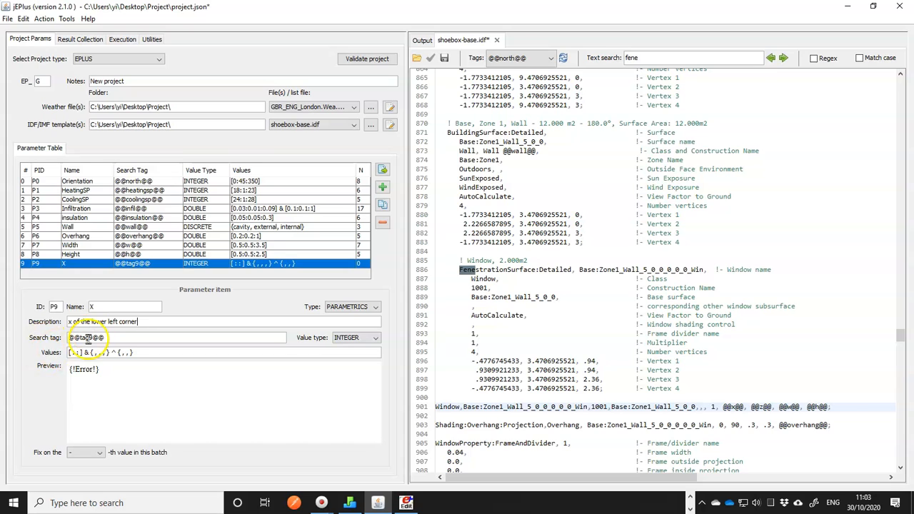
{"action": "left_click_drag", "start_coordinate": [79, 338], "coordinate": [92, 338]}
{"action": "key", "text": "shift+Right"}
{"action": "type", "text": "x"}
{"action": "left_click_drag", "start_coordinate": [132, 351], "coordinate": [39, 352]}
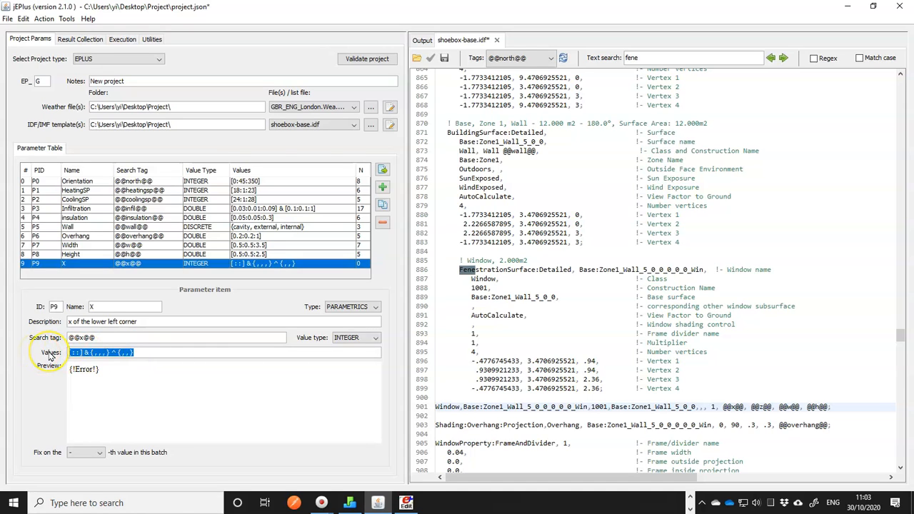
{"action": "type", "text": "@calc(4/2-"}
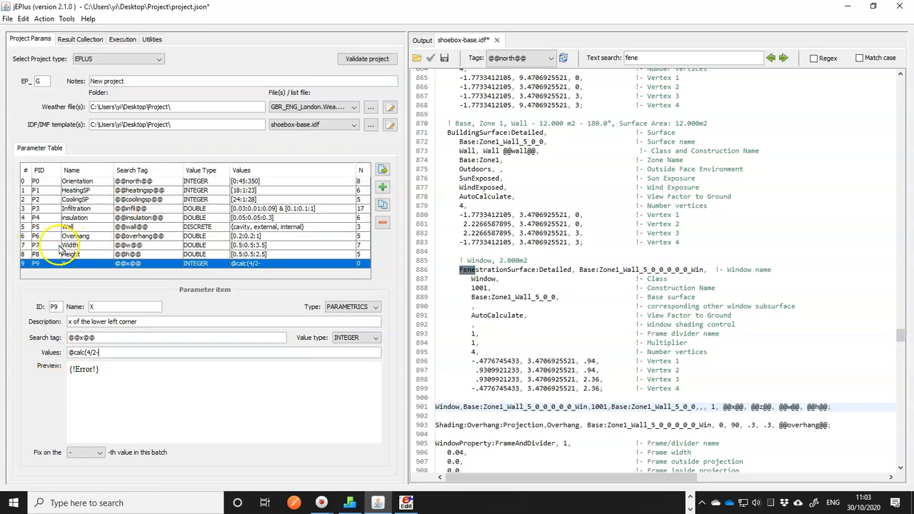
{"action": "left_click", "coordinate": [124, 352]}
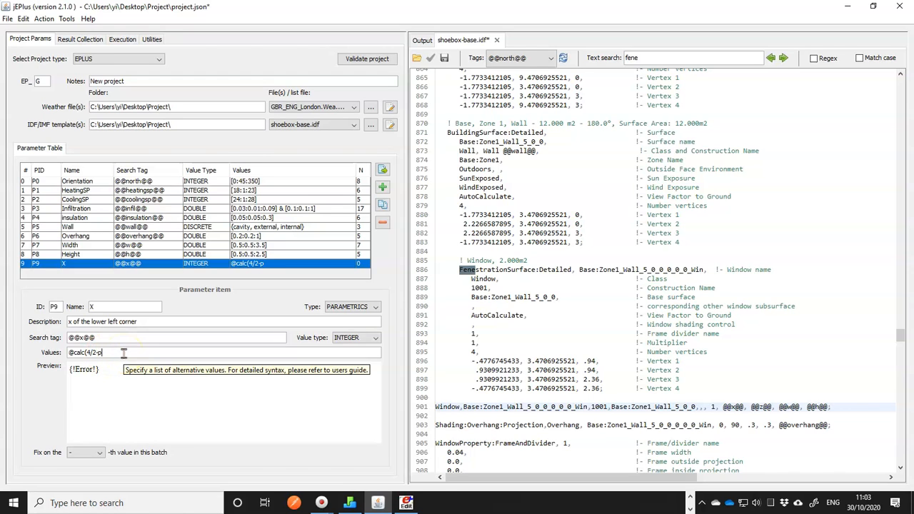
{"action": "type", "text": "p7/2"}
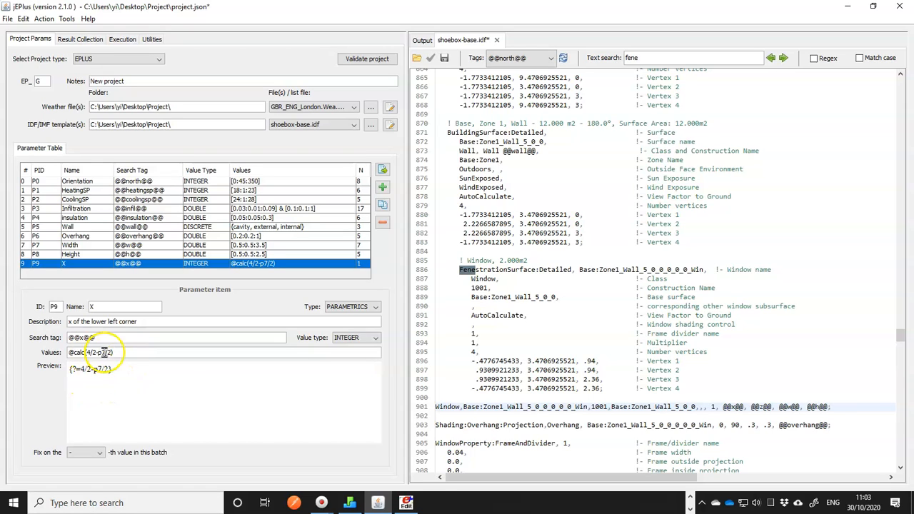
{"action": "left_click", "coordinate": [73, 352]}
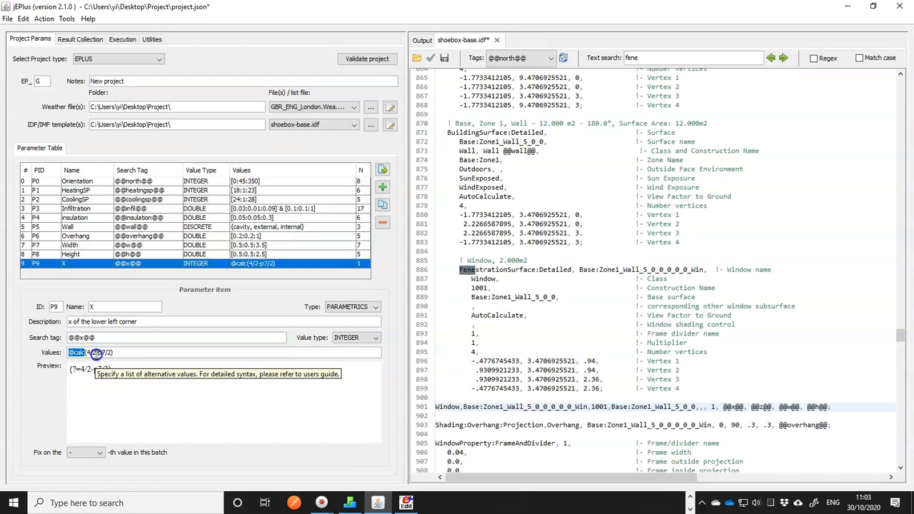
{"action": "left_click", "coordinate": [98, 353]}
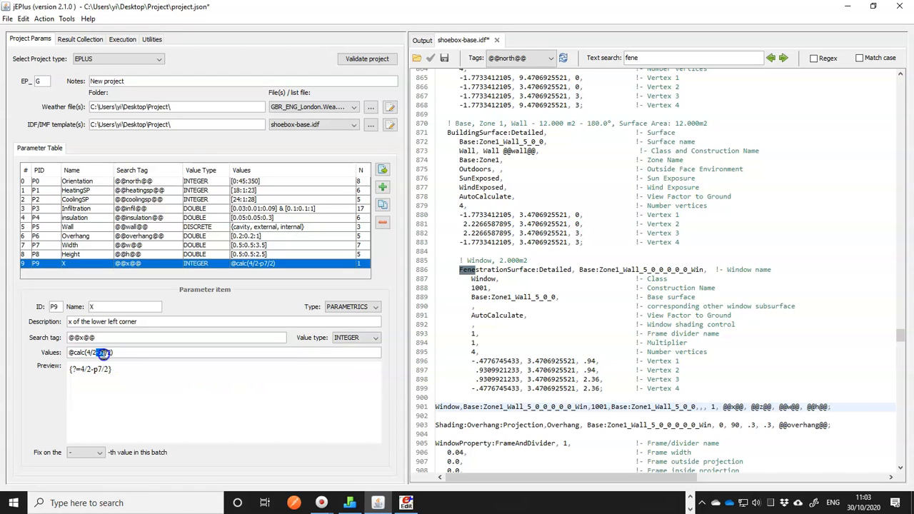
{"action": "left_click_drag", "start_coordinate": [105, 352], "coordinate": [97, 377]}
{"action": "left_click", "coordinate": [101, 352]}
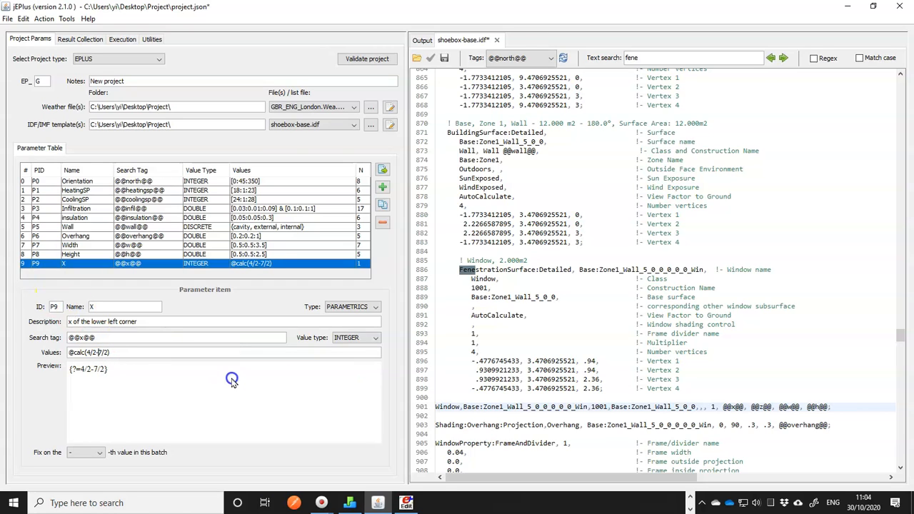
{"action": "type", "text": "P"}
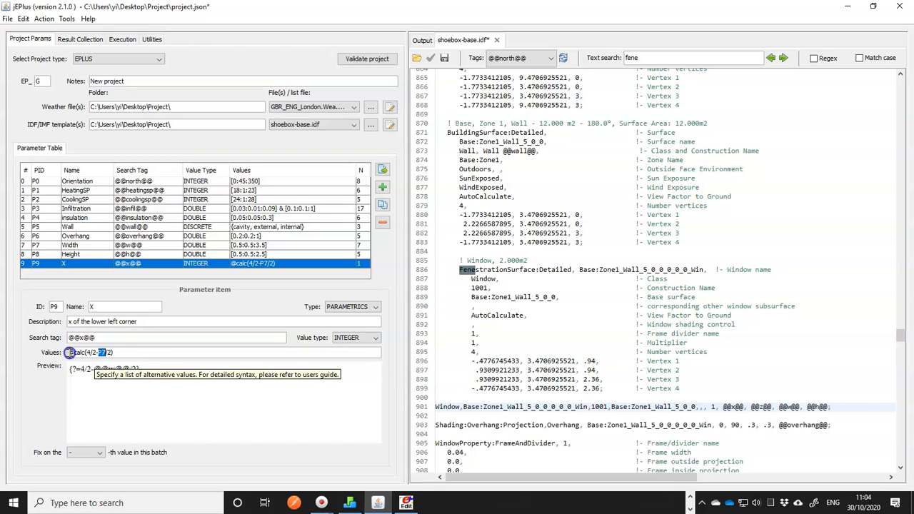
{"action": "left_click", "coordinate": [141, 366]}
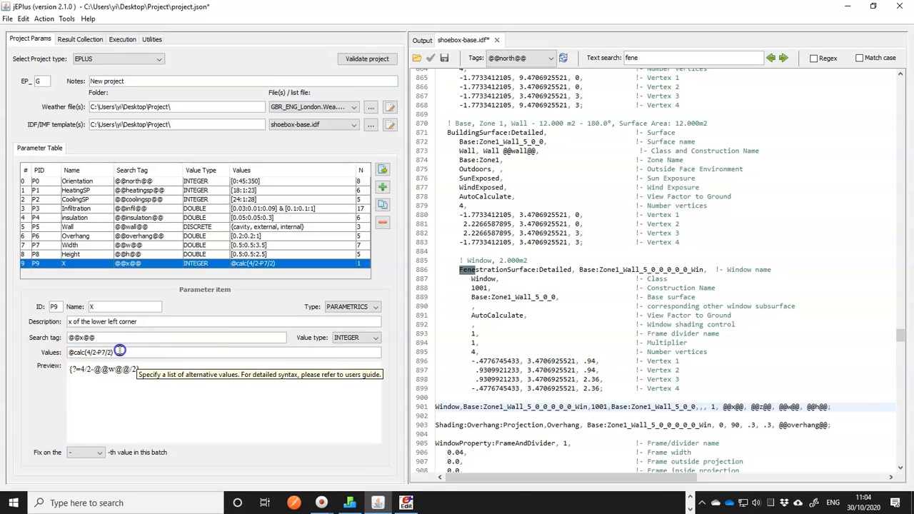
{"action": "left_click", "coordinate": [382, 206]}
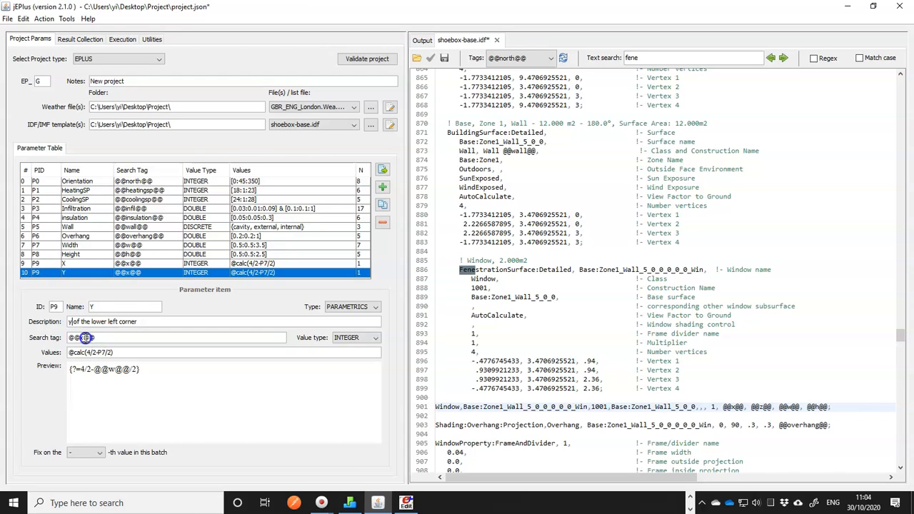
{"action": "type", "text": "y"}
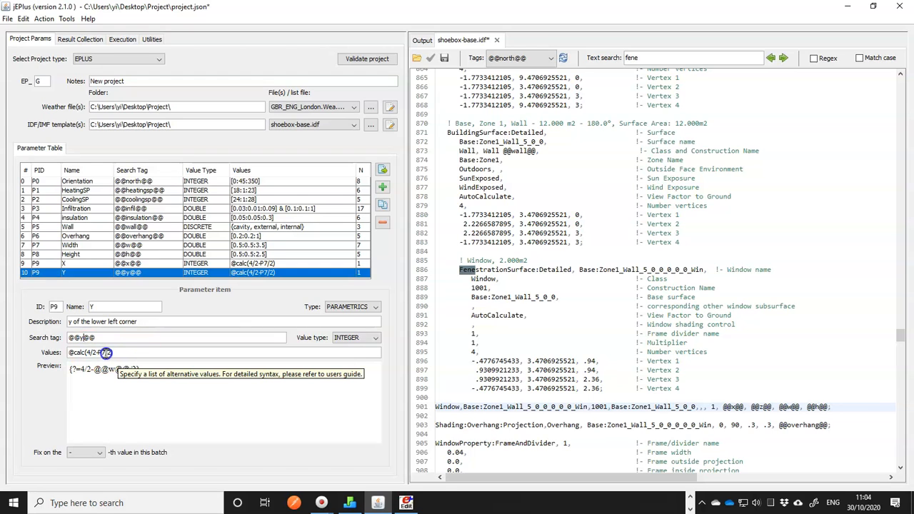
{"action": "left_click", "coordinate": [105, 353]}
{"action": "key", "text": "BackSpace"}
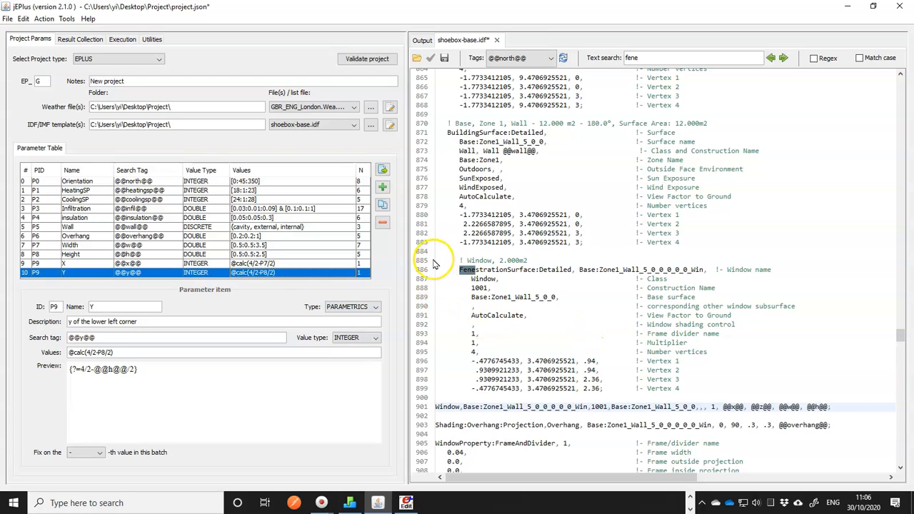
Delete the FenestrationSurface:Detailed window block from the IDF, save the file and try to start the simulation
{"action": "left_click_drag", "start_coordinate": [435, 258], "coordinate": [434, 406]}
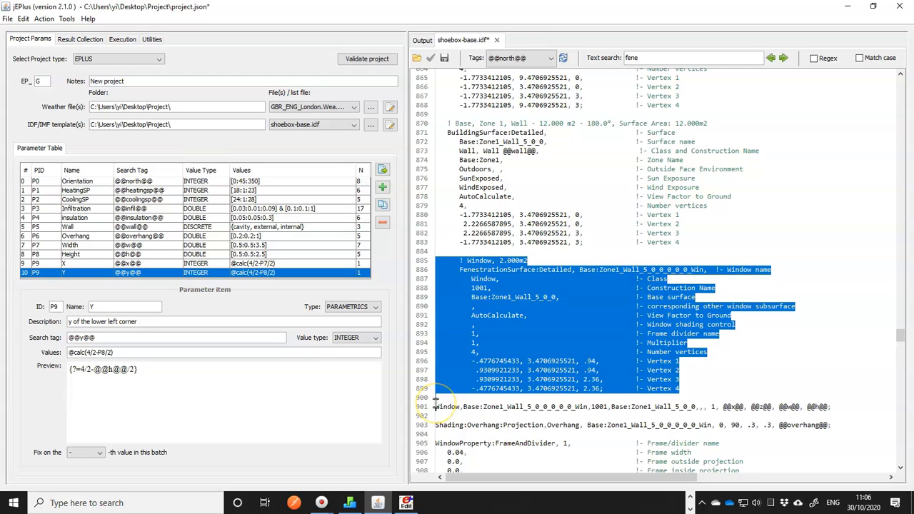
{"action": "key", "text": "Delete"}
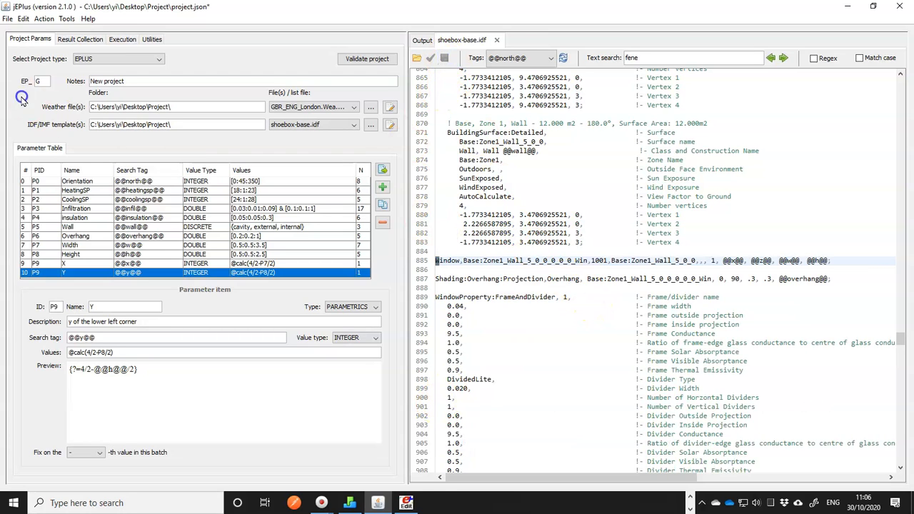
{"action": "left_click", "coordinate": [121, 39]}
{"action": "left_click", "coordinate": [358, 398]}
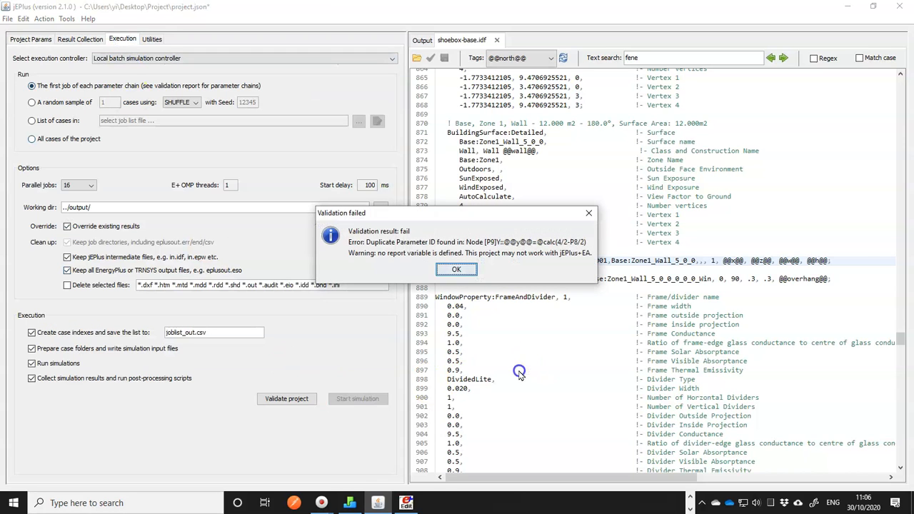
{"action": "left_click", "coordinate": [458, 271]}
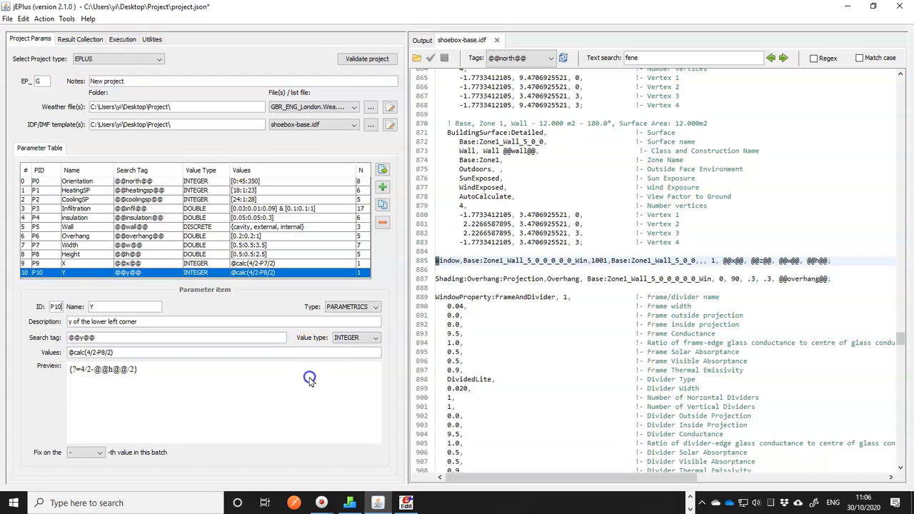
Change the Y parameter's ID to P10 and simulate the first job of each parameter chain
{"action": "left_click", "coordinate": [119, 40]}
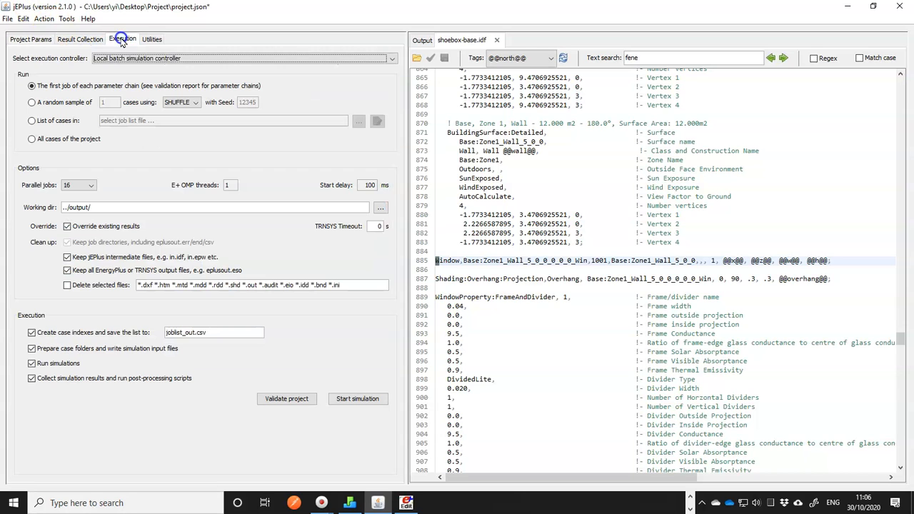
{"action": "left_click", "coordinate": [365, 402]}
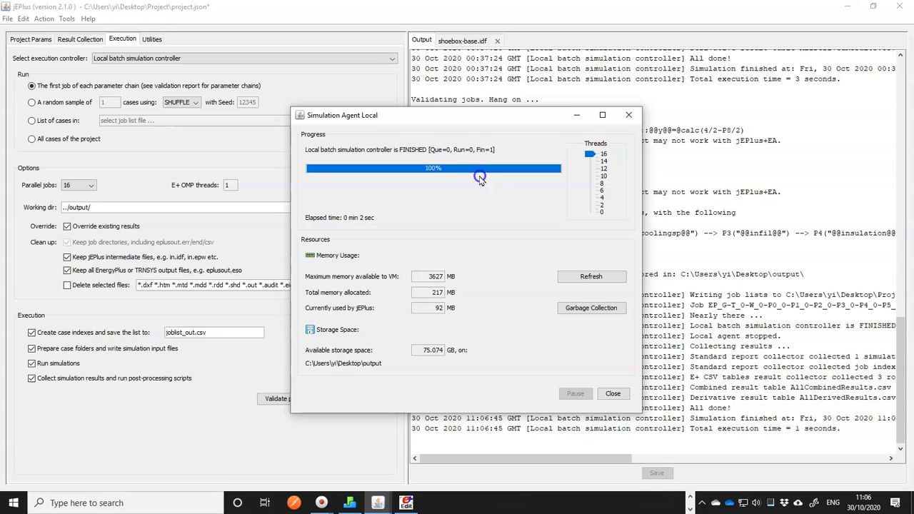
{"action": "left_click", "coordinate": [614, 394]}
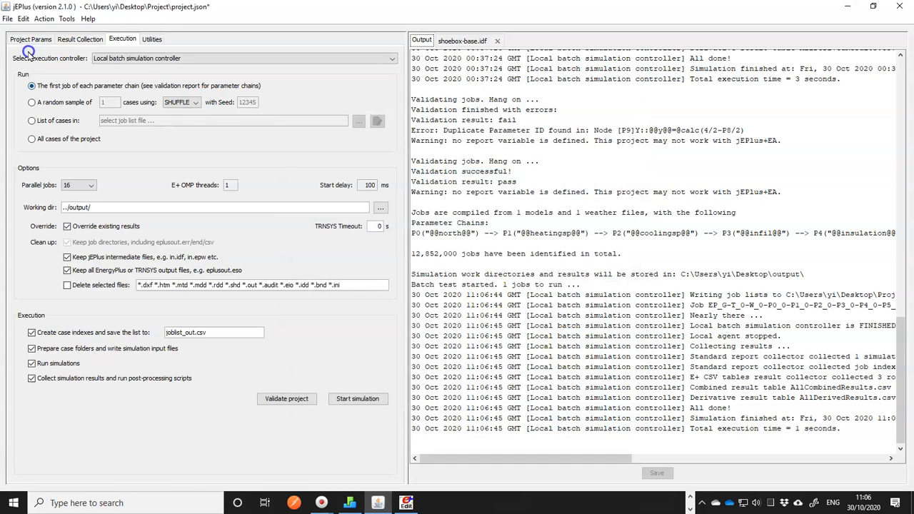
Open the simulation's output folder and the case folder whose name runs from P0 to P10
{"action": "left_click", "coordinate": [44, 18]}
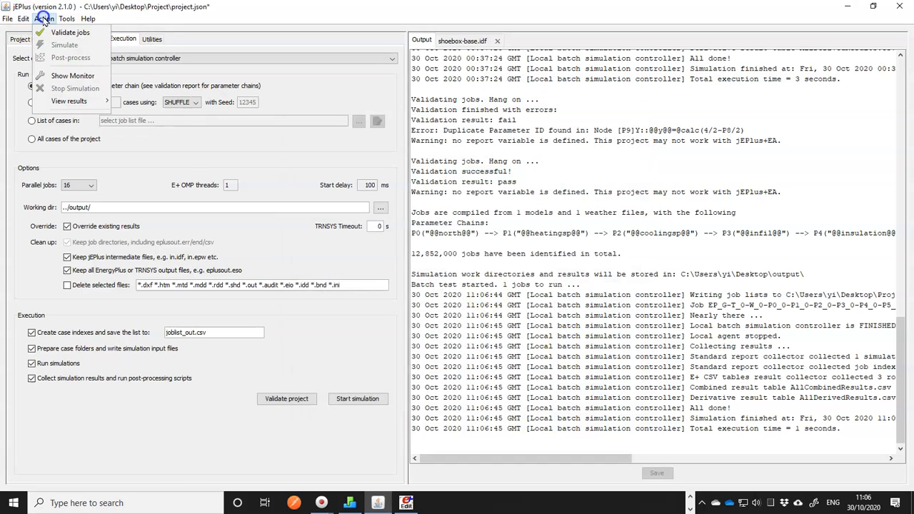
{"action": "mouse_move", "coordinate": [71, 160]}
{"action": "left_click", "coordinate": [152, 102]}
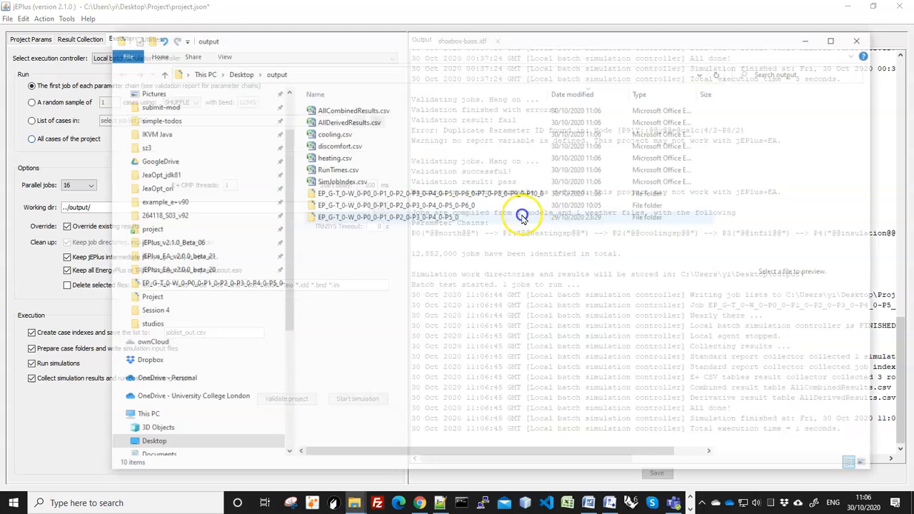
{"action": "mouse_move", "coordinate": [556, 95]}
{"action": "left_mouse_down"}
{"action": "mouse_move", "coordinate": [547, 93]}
{"action": "mouse_move", "coordinate": [575, 92]}
{"action": "mouse_move", "coordinate": [567, 92]}
{"action": "left_mouse_up"}
{"action": "left_click", "coordinate": [451, 195]}
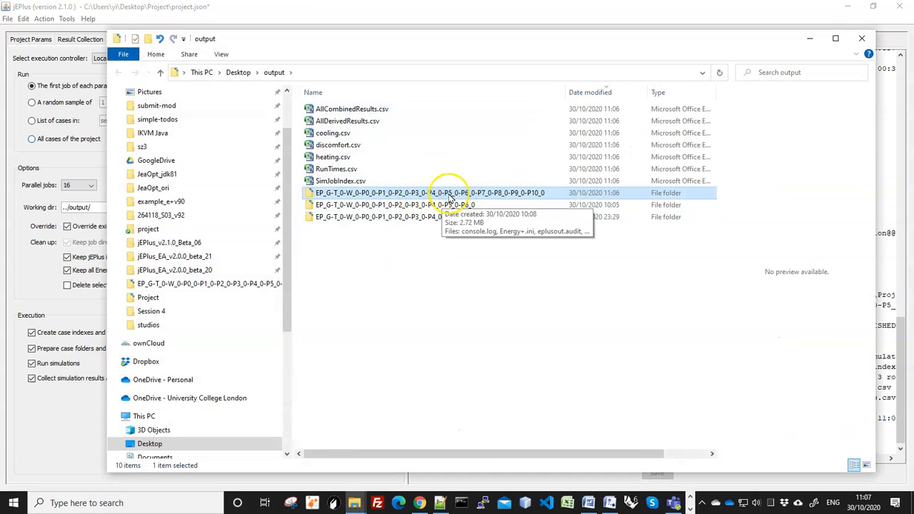
{"action": "double_click", "coordinate": [450, 194]}
Open eplusout.err in Notepad++, accept reloading shoebox-base.idf, and examine the severe error about the Window object
{"action": "double_click", "coordinate": [332, 194]}
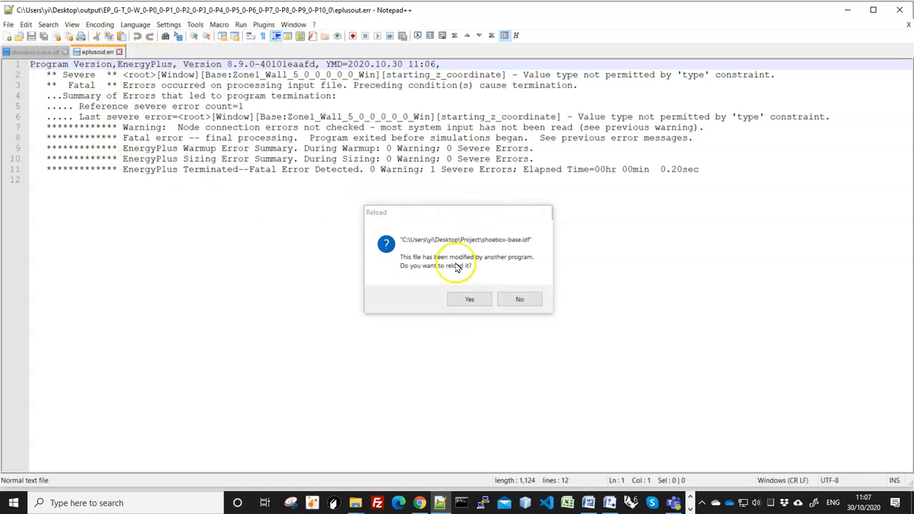
{"action": "left_click", "coordinate": [471, 299]}
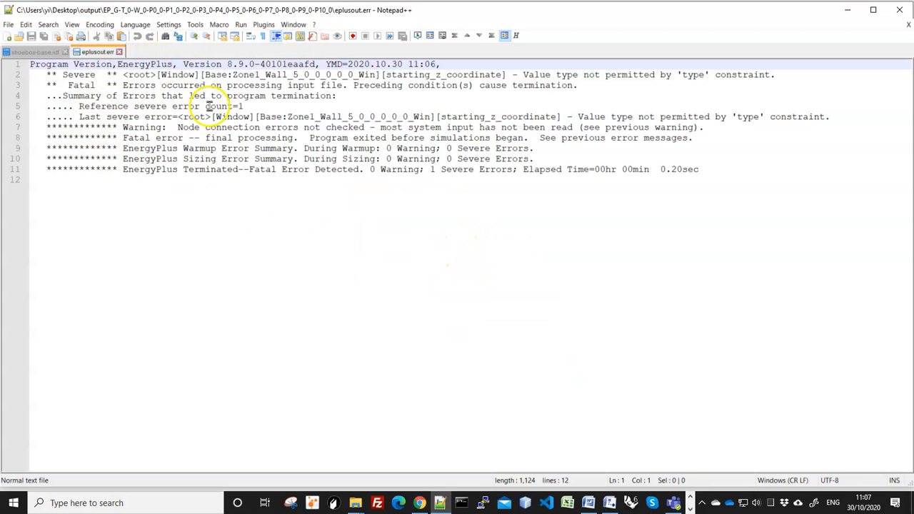
{"action": "left_click_drag", "start_coordinate": [70, 85], "coordinate": [94, 75]}
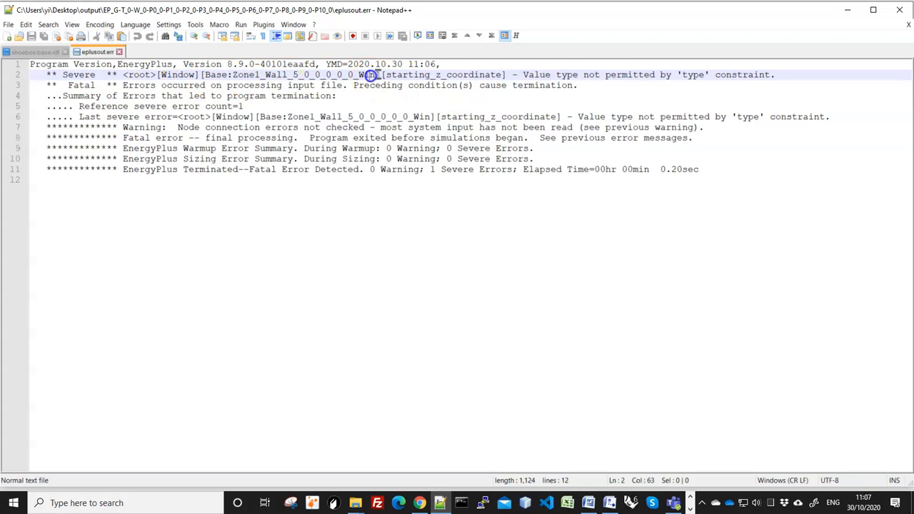
{"action": "left_click_drag", "start_coordinate": [523, 75], "coordinate": [771, 79]}
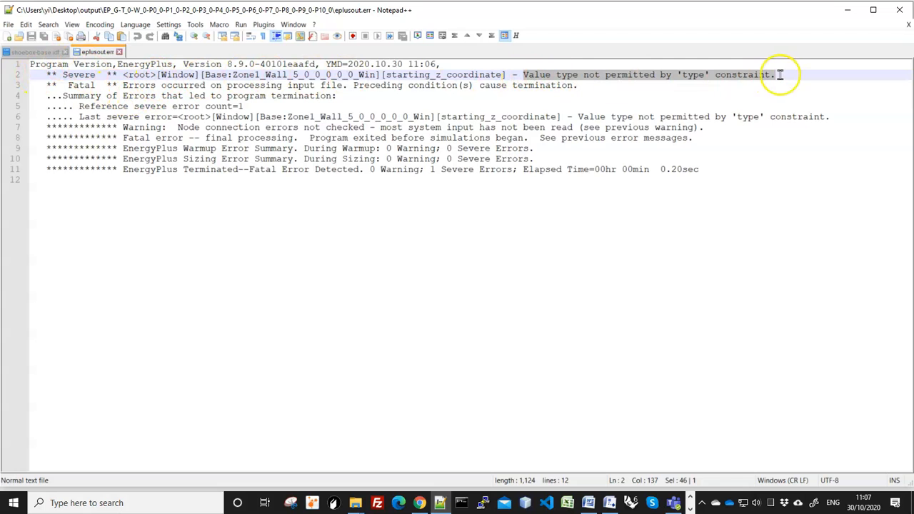
Return to jEPlus and compare the second coordinate tag on the IDF's Window line with the Y parameter's search tag
{"action": "left_click", "coordinate": [848, 14]}
{"action": "left_click", "coordinate": [64, 429]}
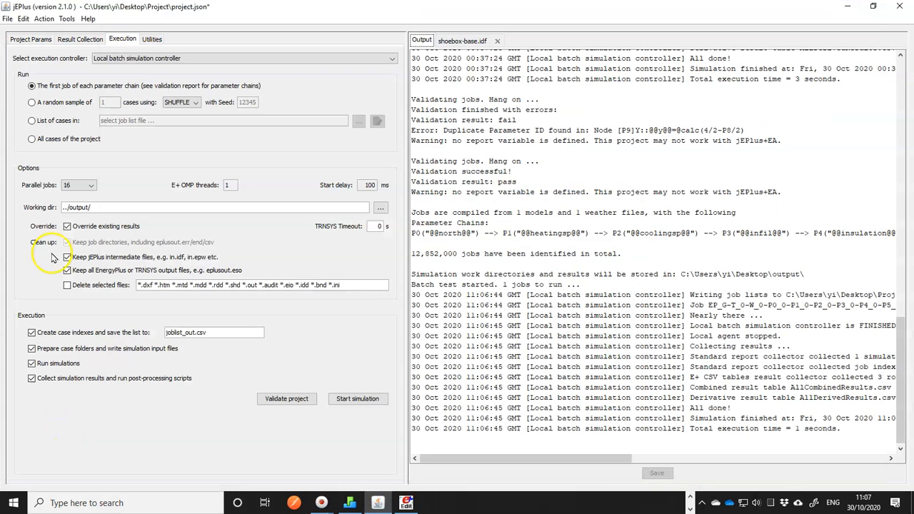
{"action": "left_click", "coordinate": [30, 37]}
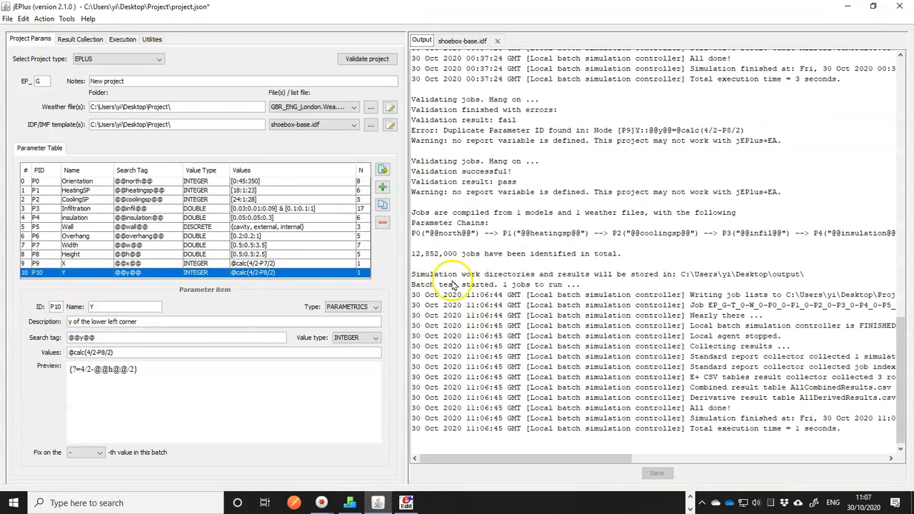
{"action": "left_click", "coordinate": [462, 41]}
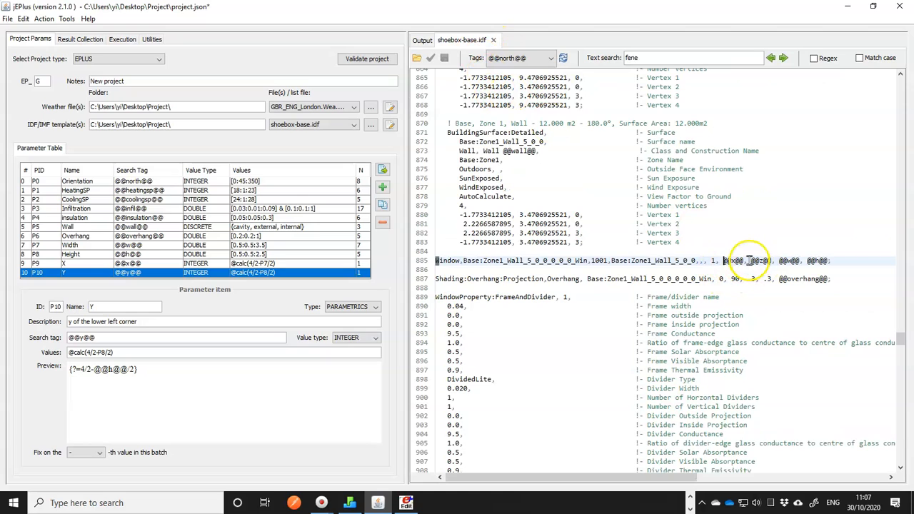
{"action": "left_click_drag", "start_coordinate": [750, 261], "coordinate": [772, 261]}
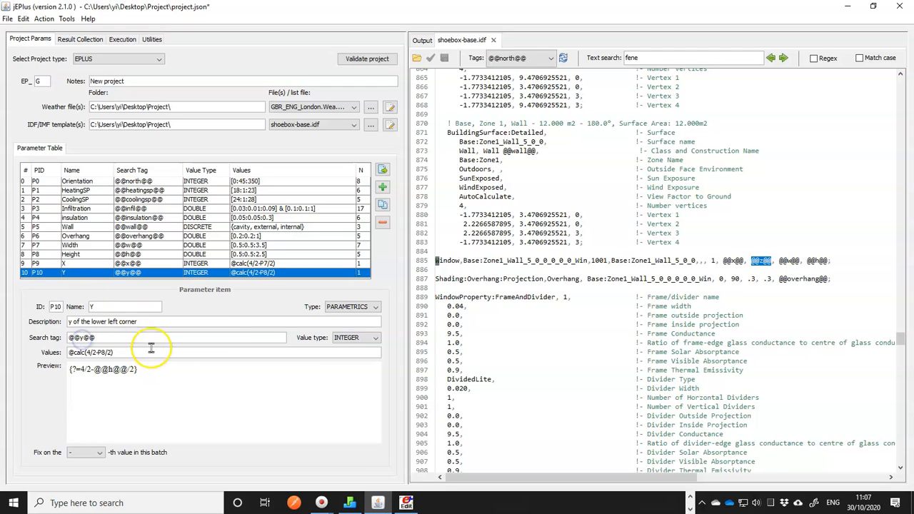
Rename the Y parameter Z, described as "z of the lower left corner" with search tag @@z@@, and rerun the first-job simulation
{"action": "left_click_drag", "start_coordinate": [107, 307], "coordinate": [71, 308]}
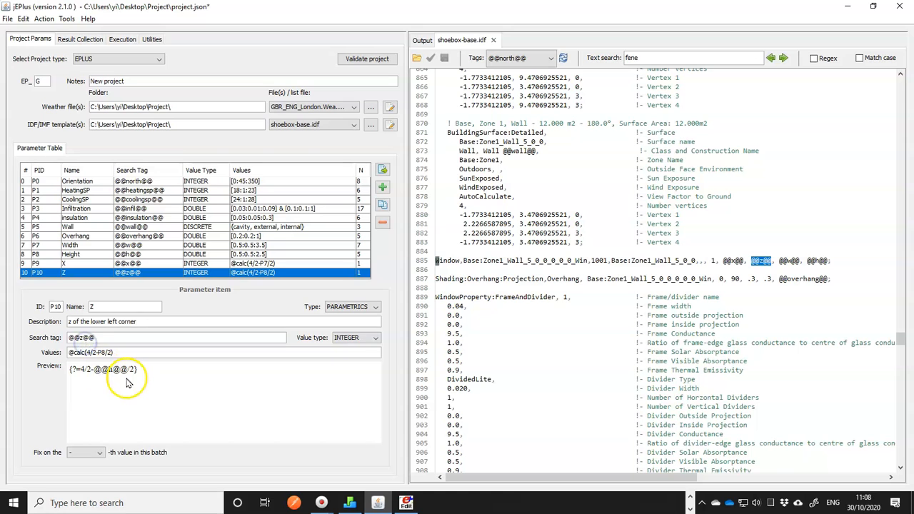
{"action": "left_click", "coordinate": [123, 43]}
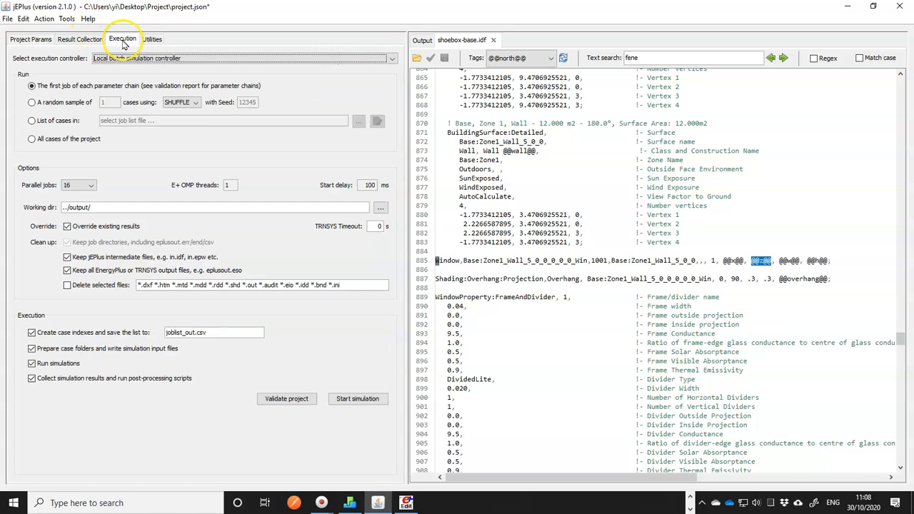
{"action": "left_click", "coordinate": [353, 399]}
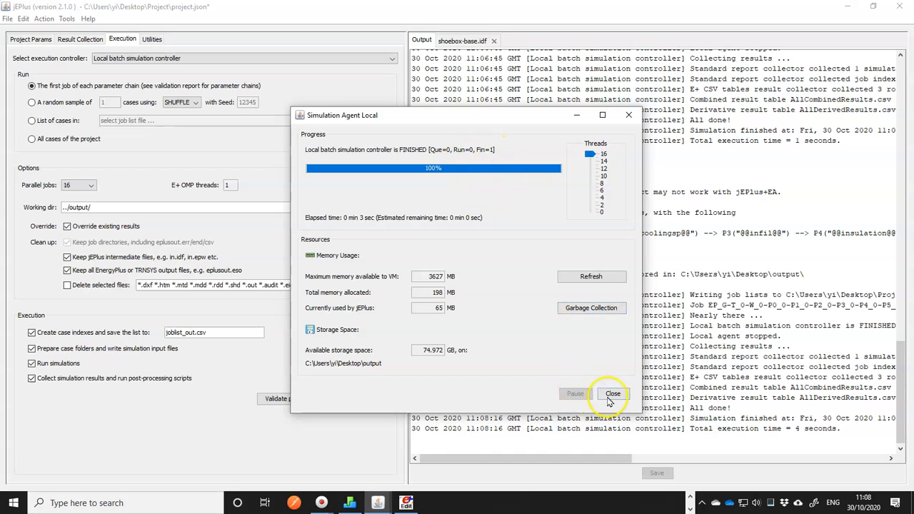
{"action": "left_click", "coordinate": [611, 397]}
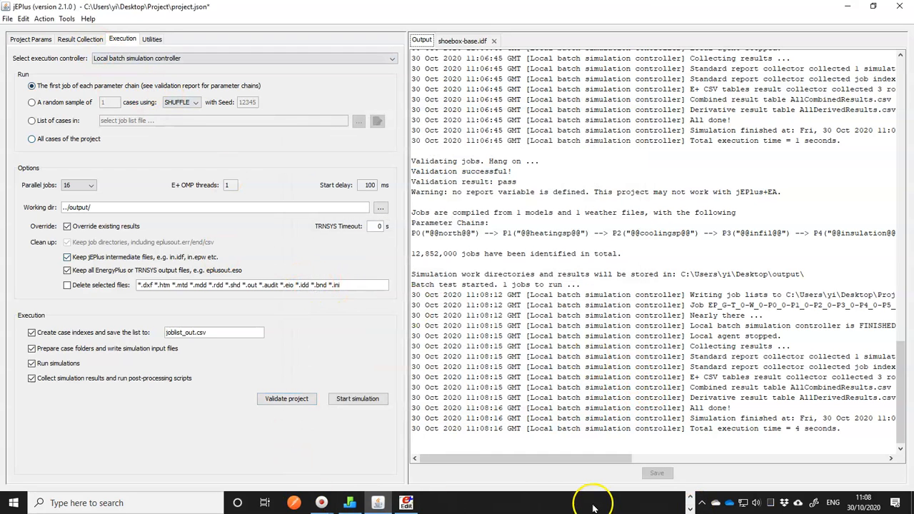
Switch to Notepad++, reload eplusout.err, examine its warnings and final error summary, and close the file
{"action": "key", "text": "alt+Tab"}
{"action": "left_click", "coordinate": [314, 157]}
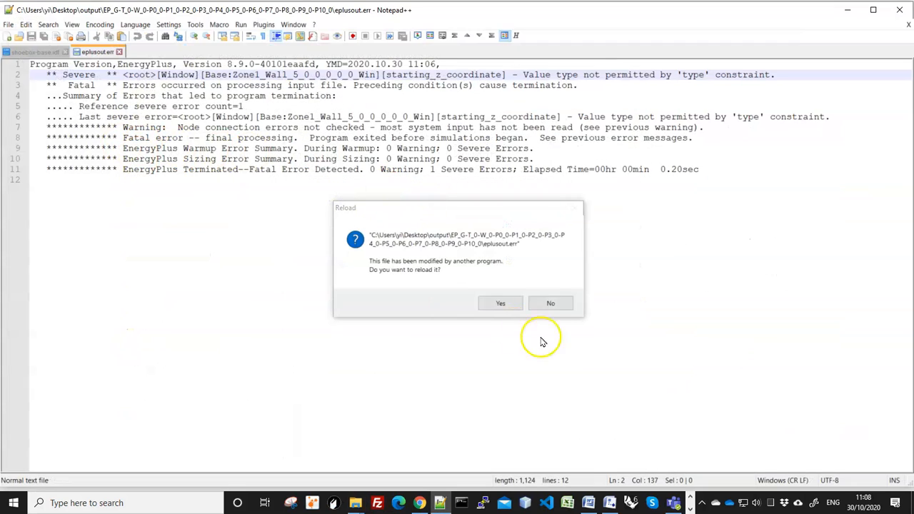
{"action": "left_click", "coordinate": [505, 302]}
{"action": "scroll", "coordinate": [300, 203], "scroll_direction": "down", "scroll_amount": 6}
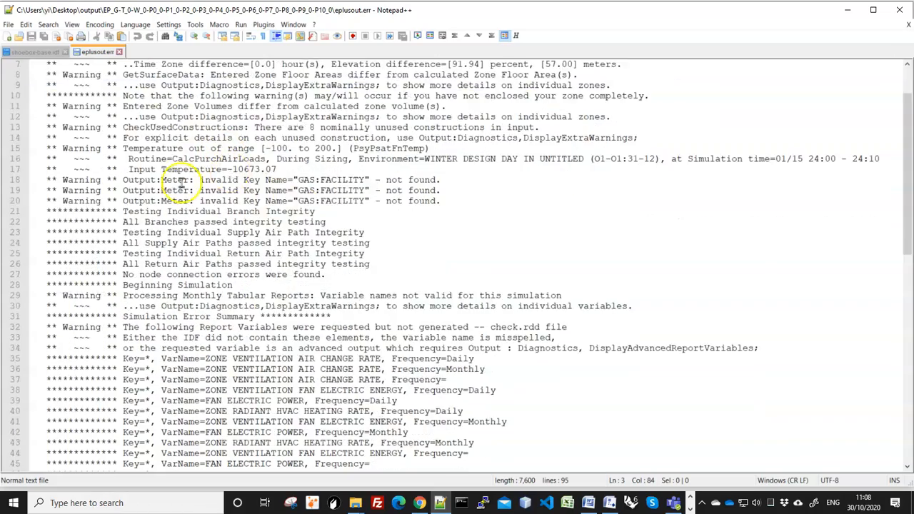
{"action": "scroll", "coordinate": [194, 236], "scroll_direction": "down", "scroll_amount": 13}
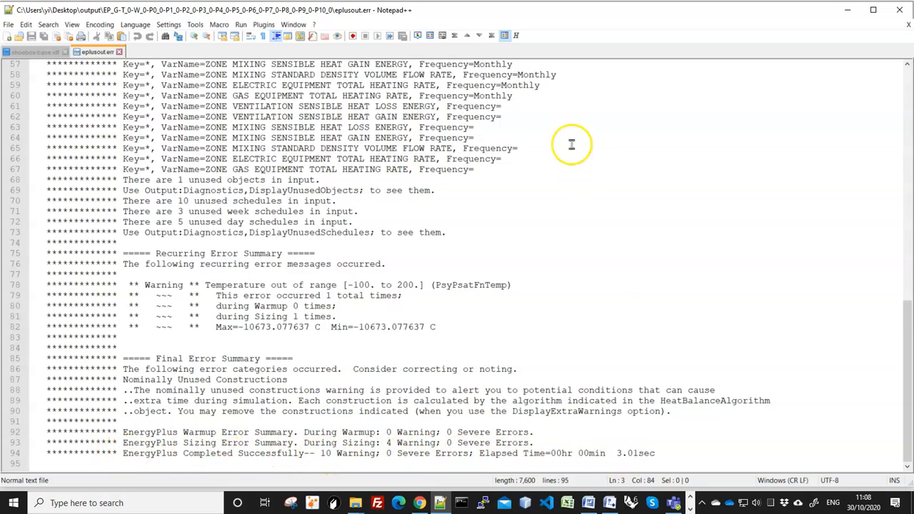
{"action": "left_click", "coordinate": [121, 52]}
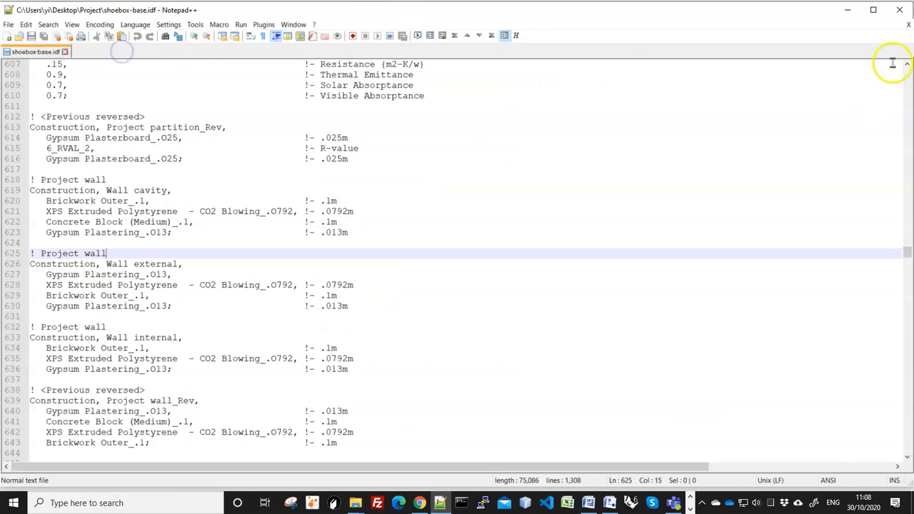
{"action": "left_click", "coordinate": [845, 10]}
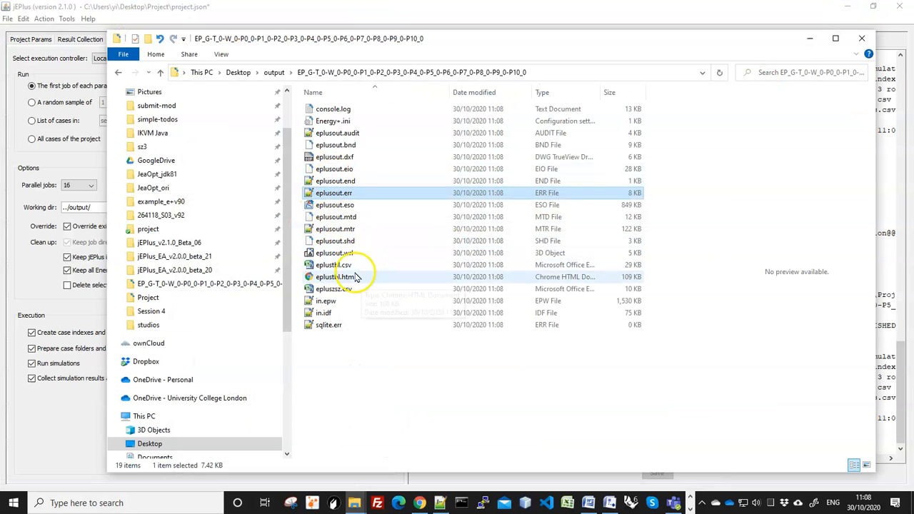
Open eplusout.wrl from the case folder in Print 3D, inspect the window and overhang on the wall, and close the viewer
{"action": "left_click", "coordinate": [335, 255]}
{"action": "double_click", "coordinate": [336, 256]}
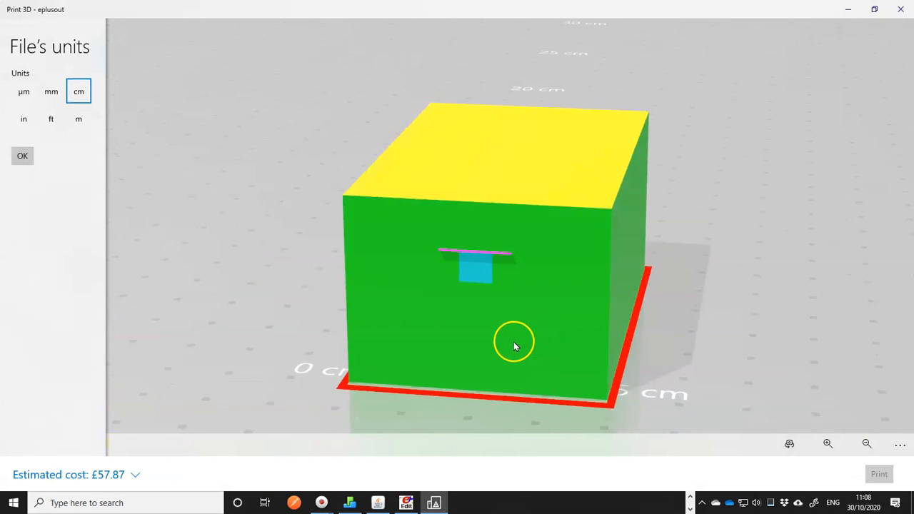
{"action": "left_click_drag", "start_coordinate": [467, 211], "coordinate": [639, 316]}
{"action": "left_click_drag", "start_coordinate": [578, 316], "coordinate": [449, 302]}
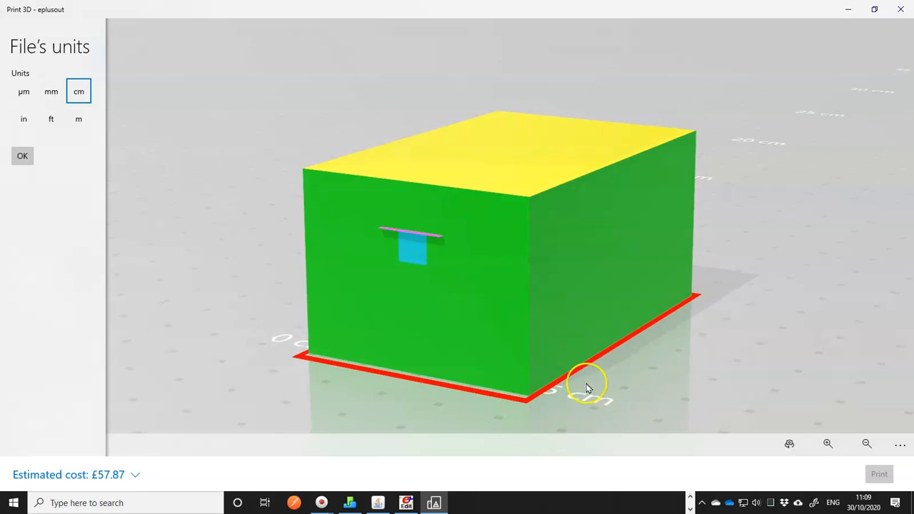
{"action": "left_click_drag", "start_coordinate": [586, 383], "coordinate": [540, 377]}
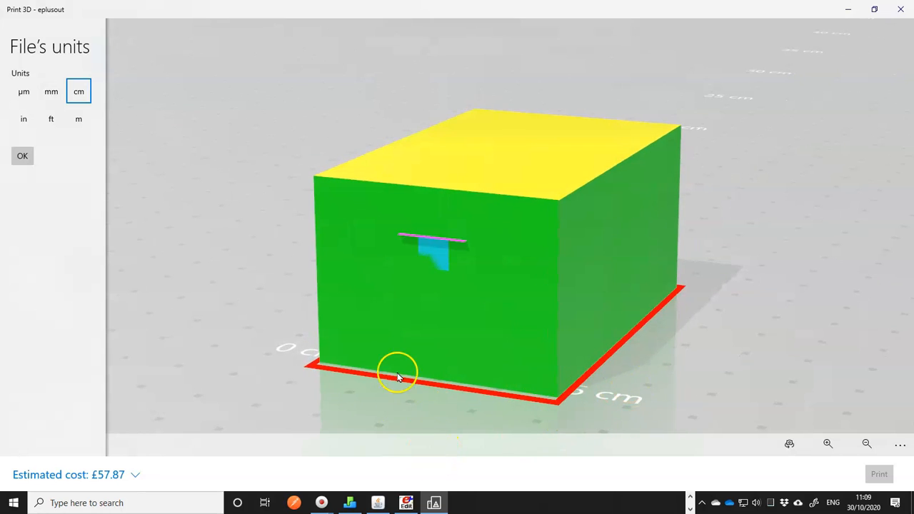
{"action": "left_click", "coordinate": [900, 8]}
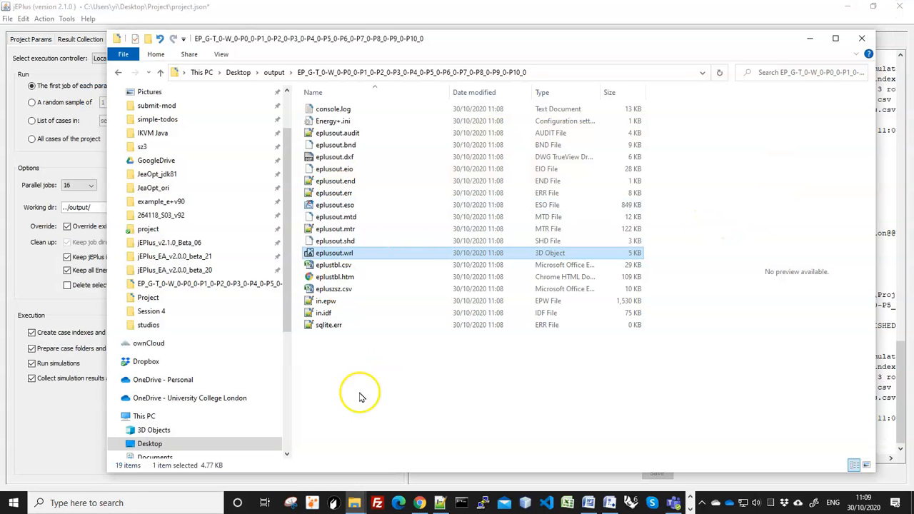
Return to jEPlus and set the execution to run a random sample of cases using LHS
{"action": "left_click", "coordinate": [689, 509]}
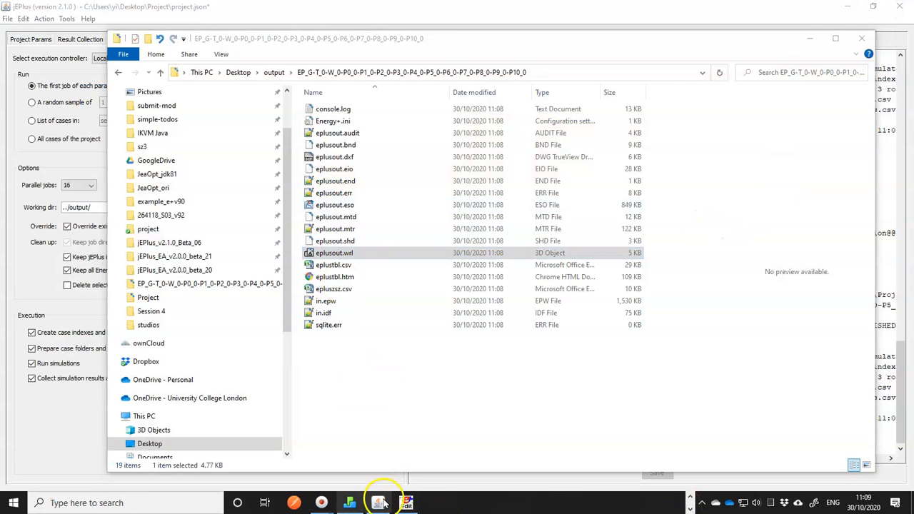
{"action": "left_click", "coordinate": [379, 503]}
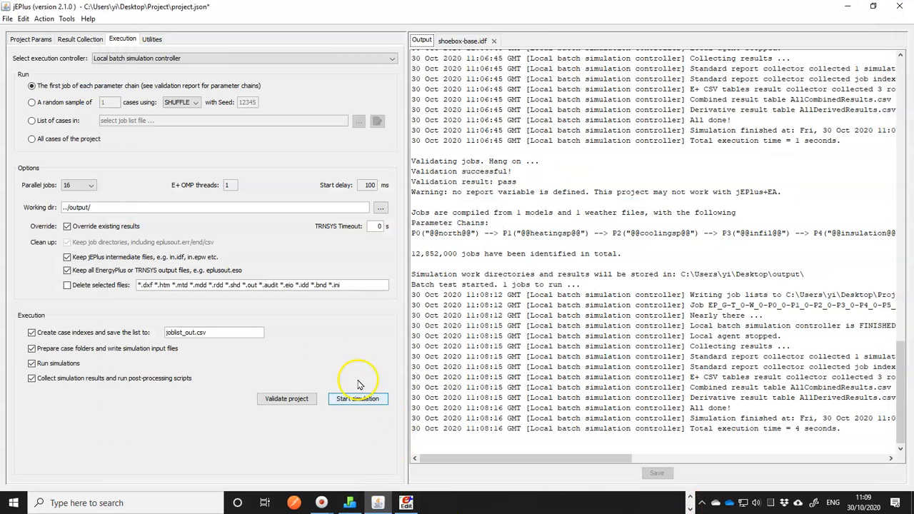
{"action": "left_click", "coordinate": [29, 39]}
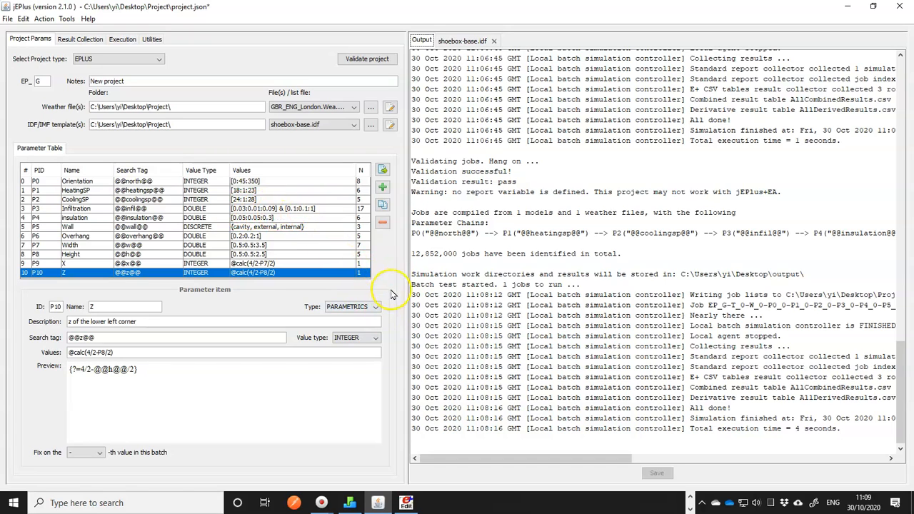
{"action": "left_click", "coordinate": [123, 41]}
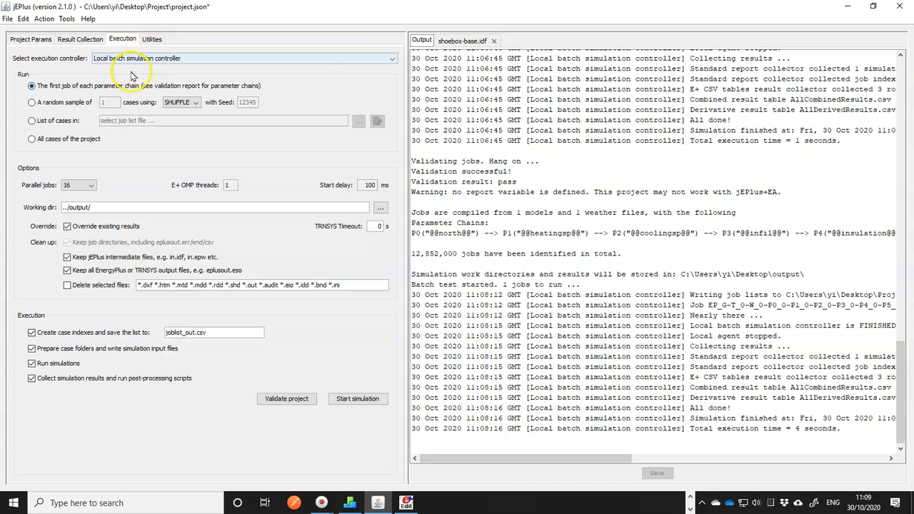
{"action": "left_click", "coordinate": [30, 104]}
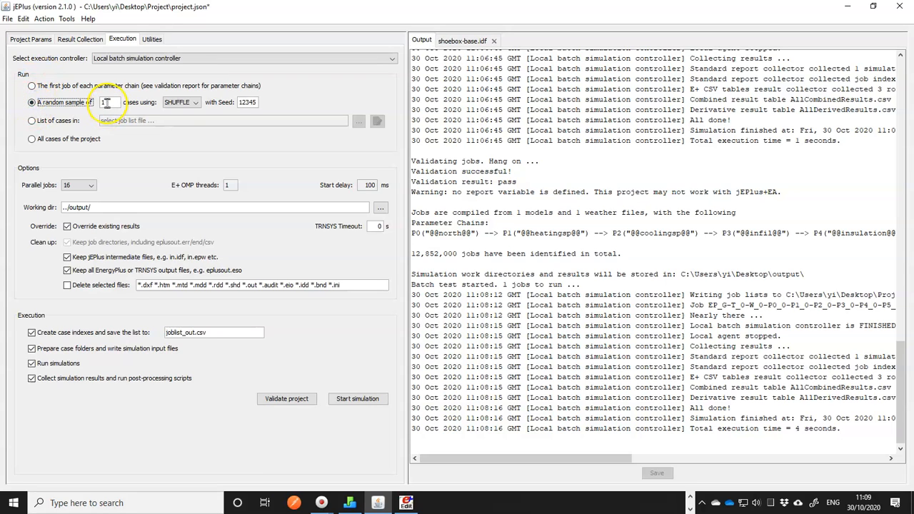
{"action": "left_click", "coordinate": [182, 103]}
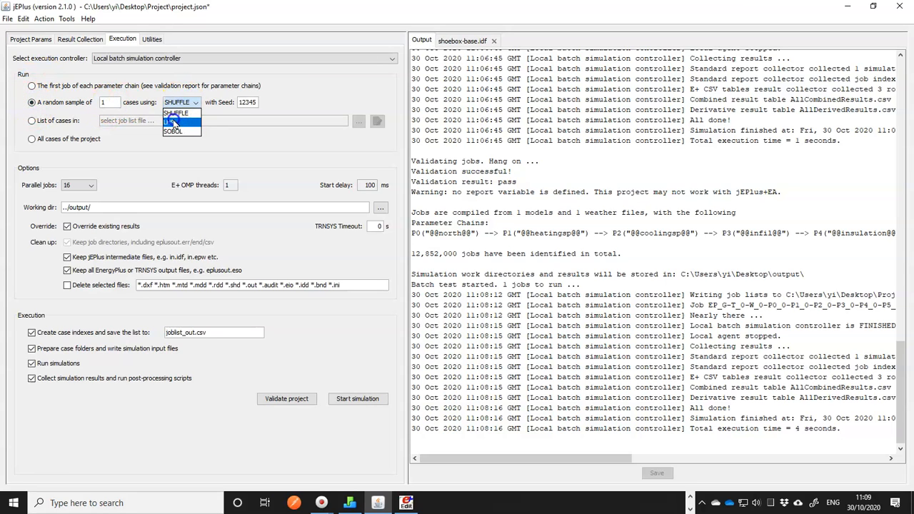
{"action": "left_click", "coordinate": [172, 122]}
Set the LHS sample size to 17 cases after checking the parameter table, and run the simulation
{"action": "left_click", "coordinate": [102, 105]}
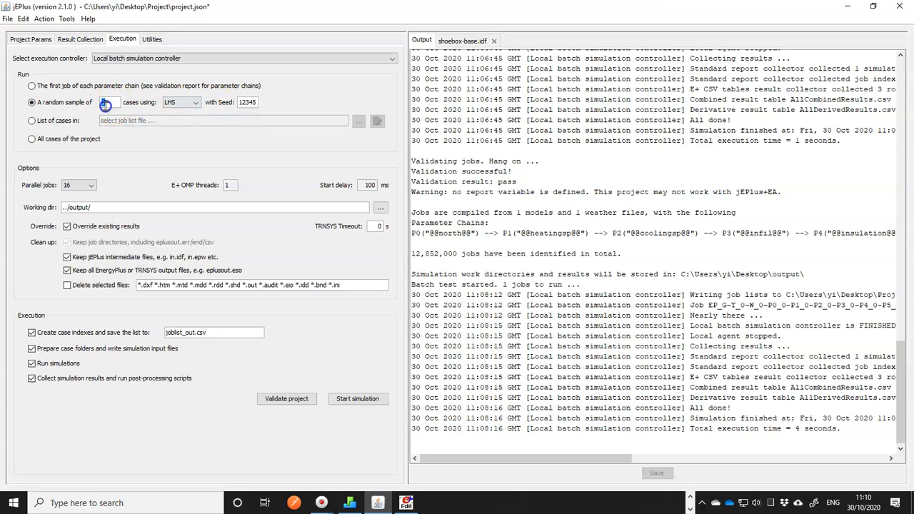
{"action": "left_click", "coordinate": [23, 41]}
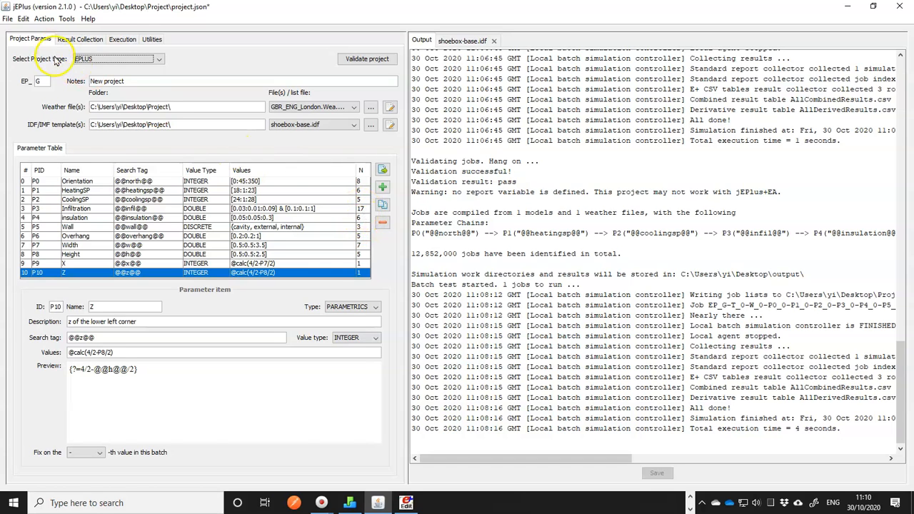
{"action": "left_click", "coordinate": [122, 40]}
{"action": "left_click", "coordinate": [107, 102]}
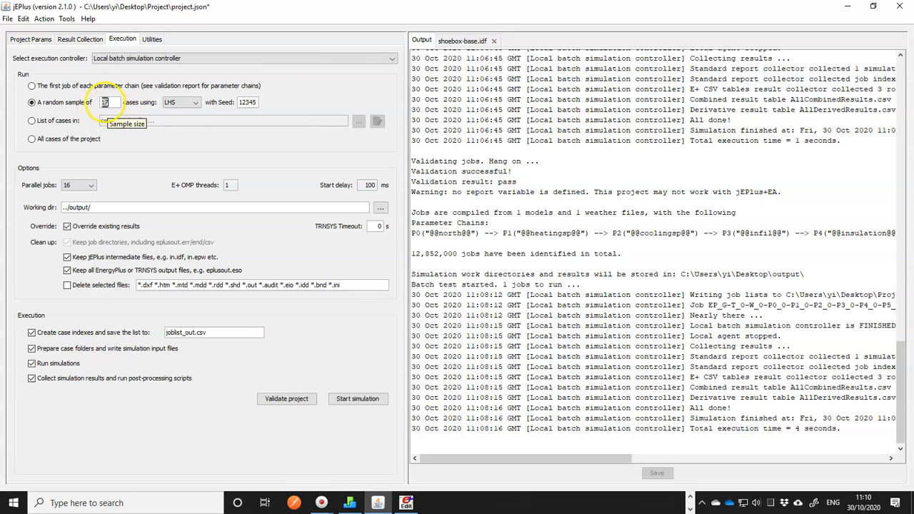
{"action": "left_click", "coordinate": [28, 39]}
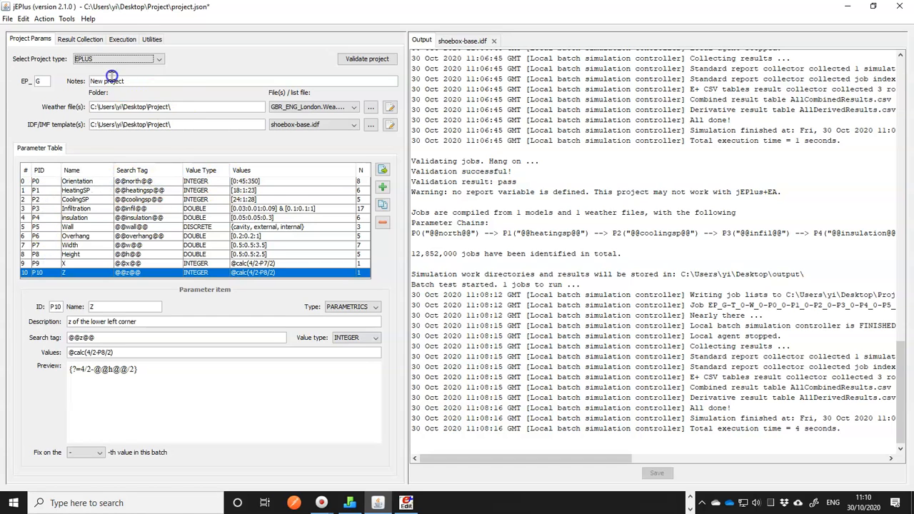
{"action": "left_click", "coordinate": [122, 39]}
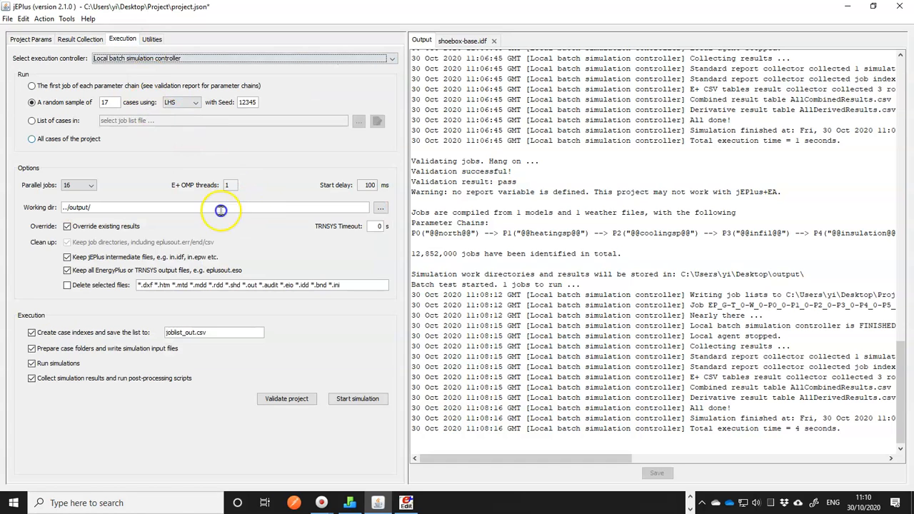
{"action": "left_click", "coordinate": [367, 400]}
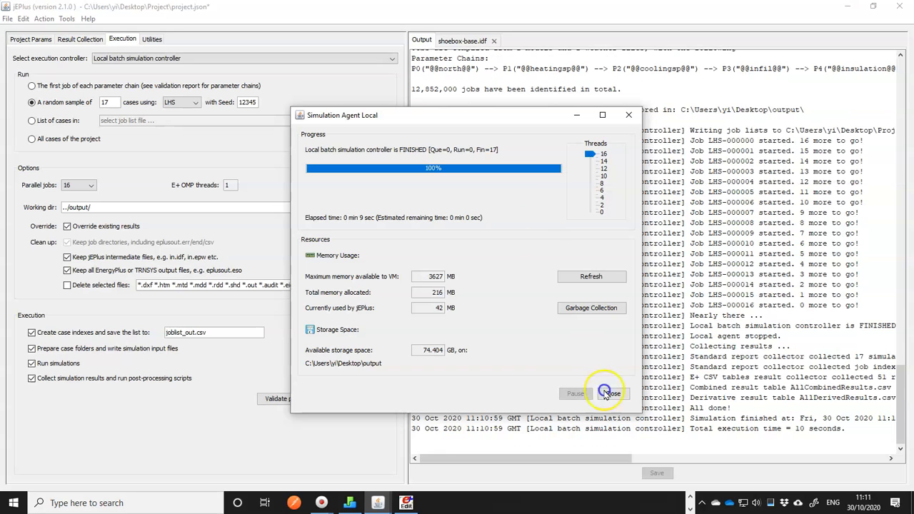
{"action": "left_click", "coordinate": [614, 394]}
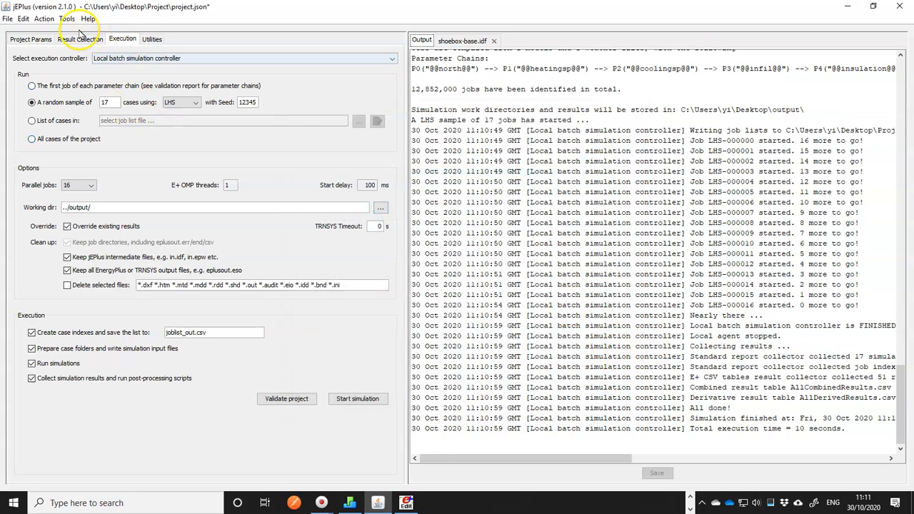
Open the AllCombinedResults.csv results in Excel and fit the Message column's width to its text
{"action": "left_click", "coordinate": [44, 19]}
{"action": "mouse_move", "coordinate": [71, 101]}
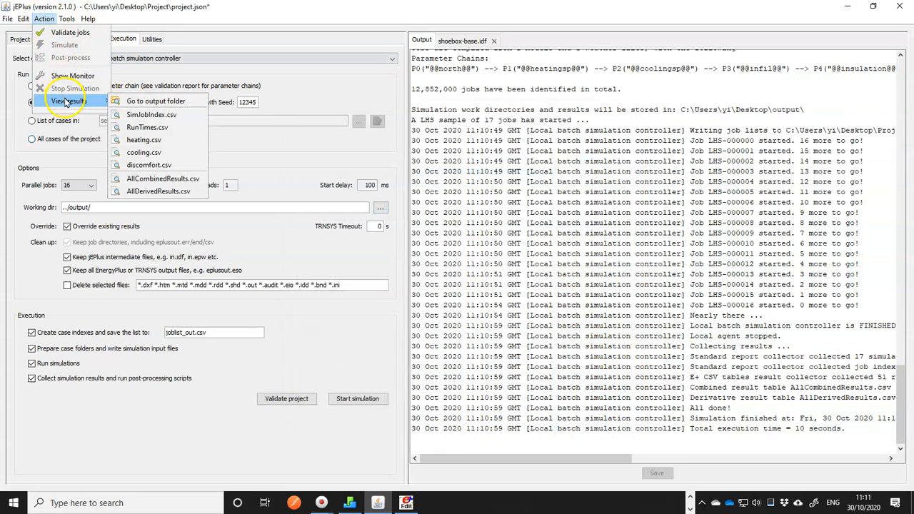
{"action": "left_click", "coordinate": [161, 179]}
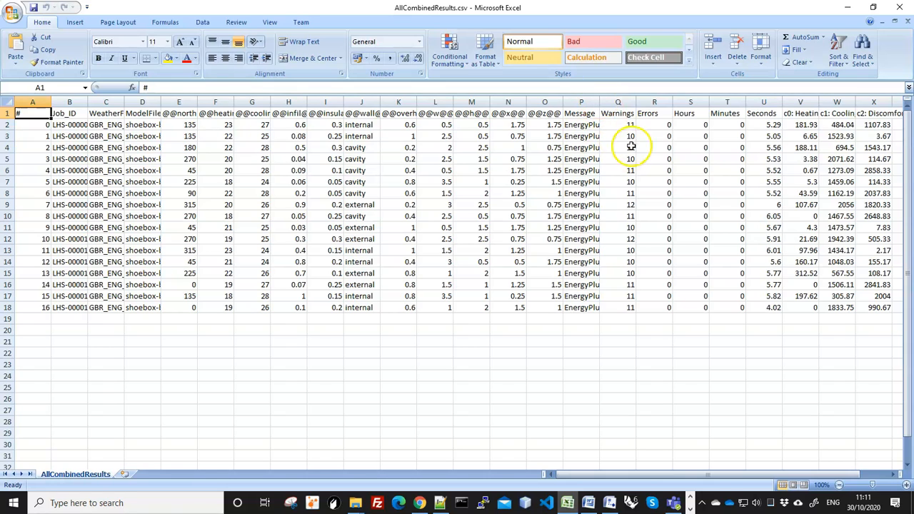
{"action": "left_click_drag", "start_coordinate": [581, 125], "coordinate": [654, 304]}
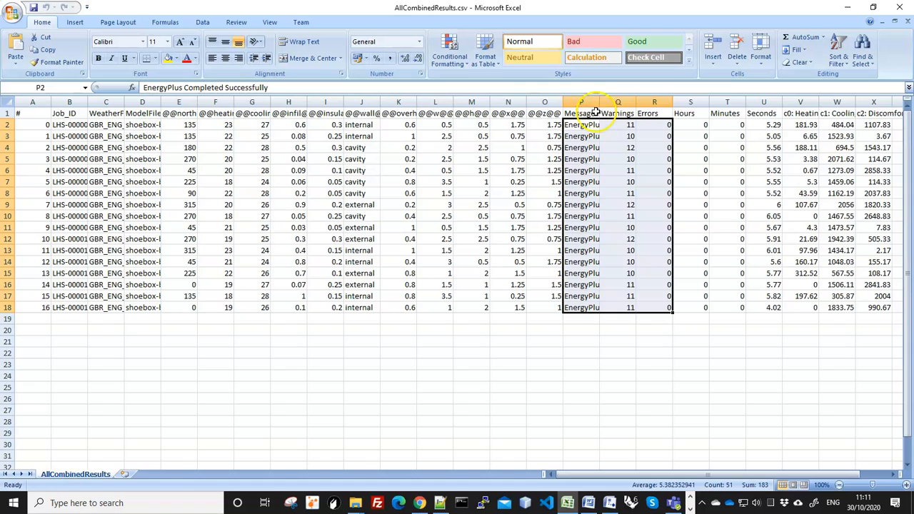
{"action": "left_click", "coordinate": [579, 127]}
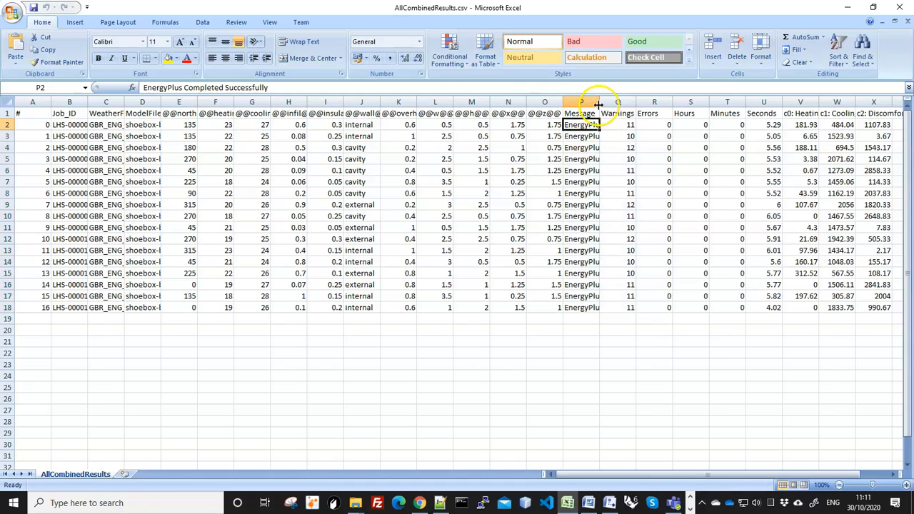
{"action": "double_click", "coordinate": [598, 105]}
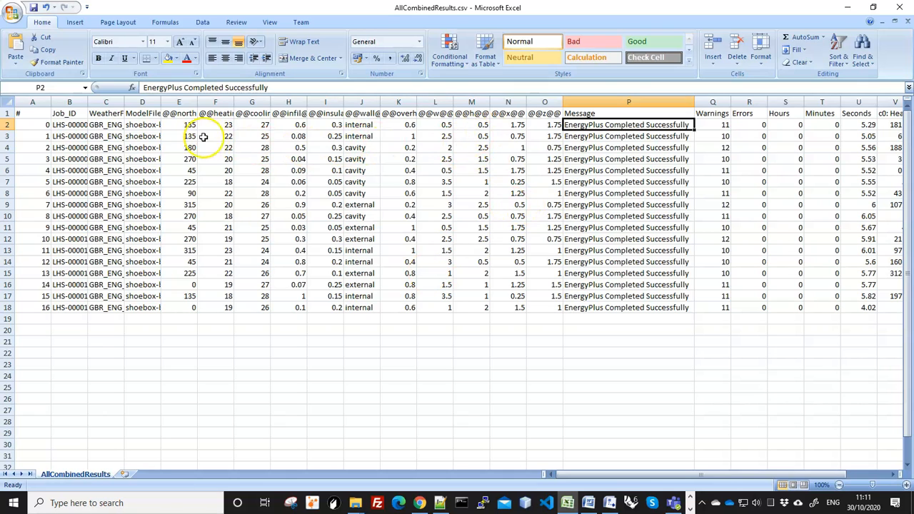
{"action": "left_click_drag", "start_coordinate": [184, 126], "coordinate": [528, 310]}
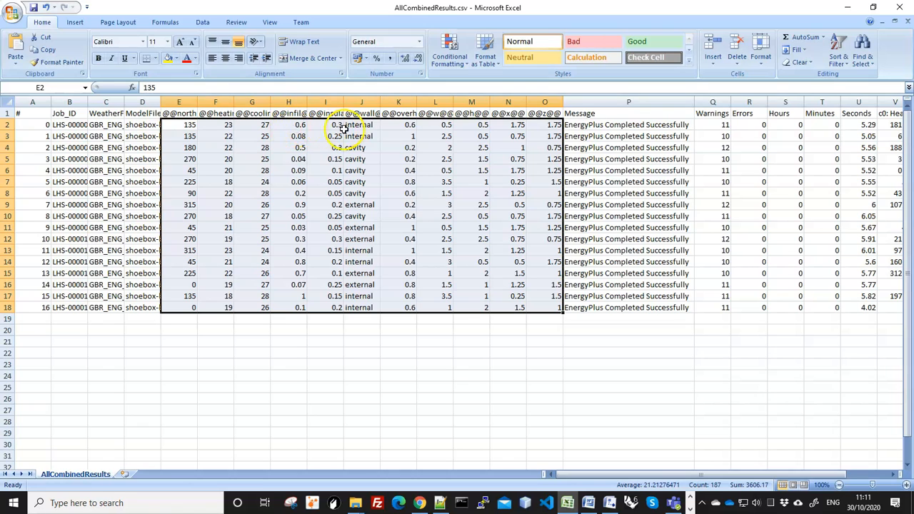
{"action": "left_click", "coordinate": [289, 125]}
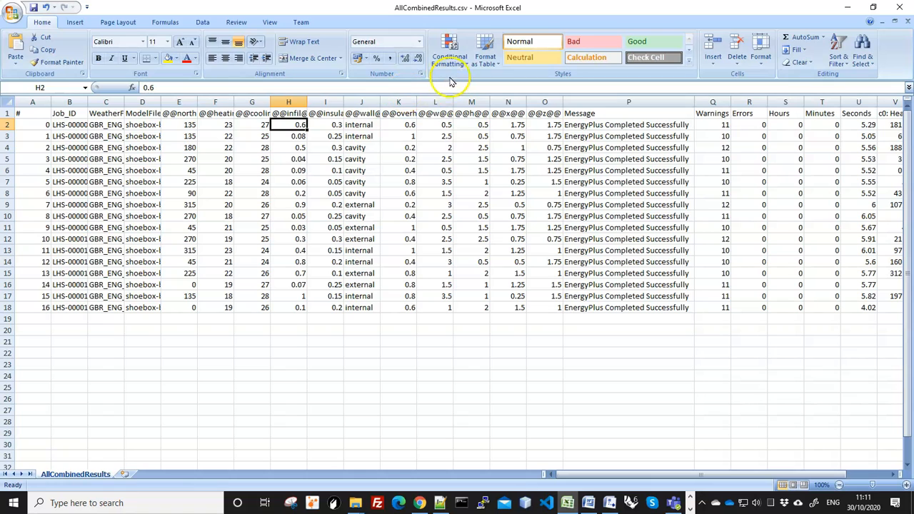
{"action": "left_click", "coordinate": [203, 22]}
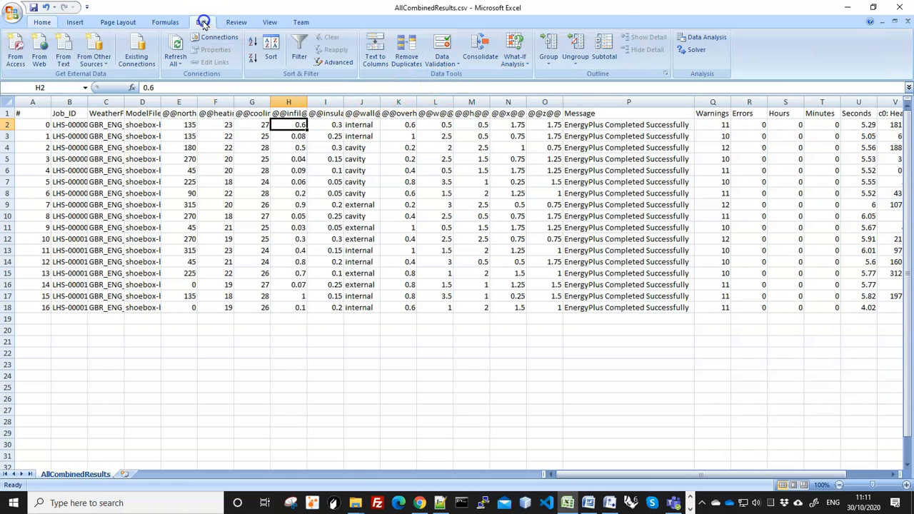
{"action": "left_click", "coordinate": [299, 51]}
{"action": "left_click", "coordinate": [302, 113]}
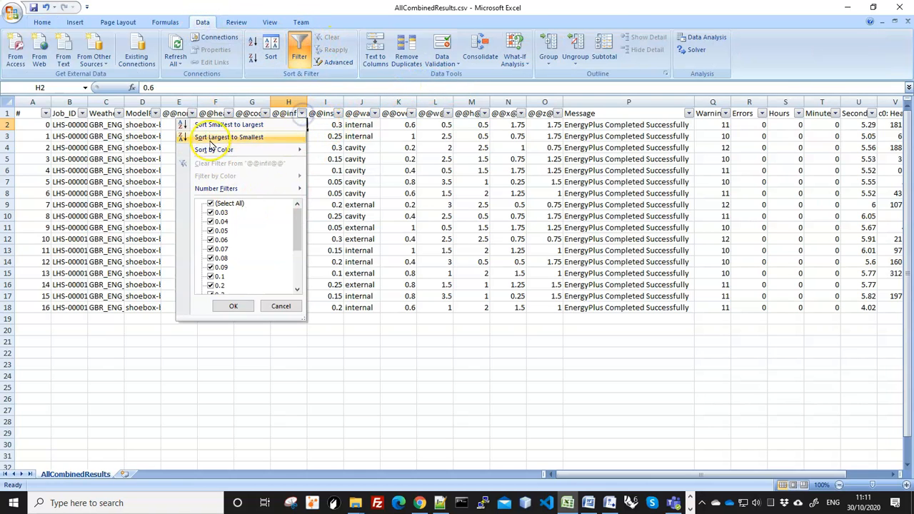
{"action": "left_click", "coordinate": [225, 125]}
{"action": "left_click", "coordinate": [334, 217]}
{"action": "left_click_drag", "start_coordinate": [299, 127], "coordinate": [297, 302]}
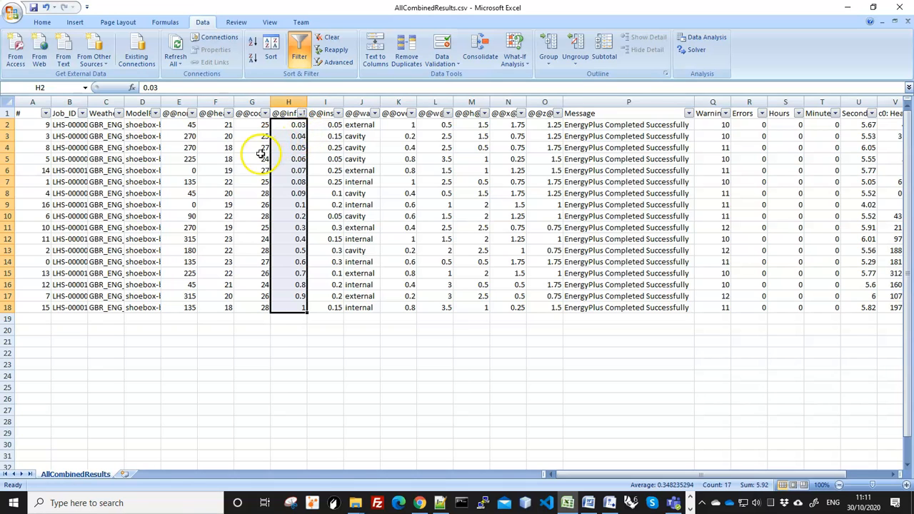
{"action": "left_click", "coordinate": [255, 125]}
{"action": "left_click", "coordinate": [265, 113]}
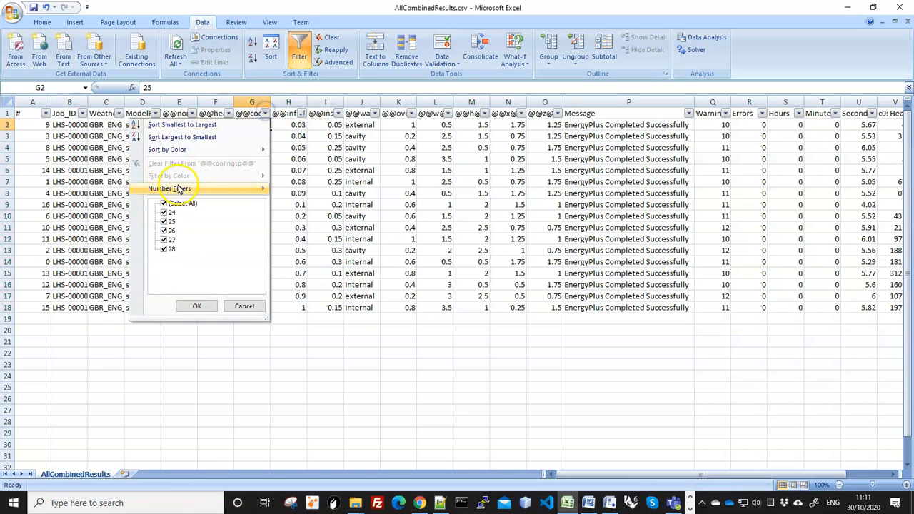
{"action": "left_click", "coordinate": [168, 124]}
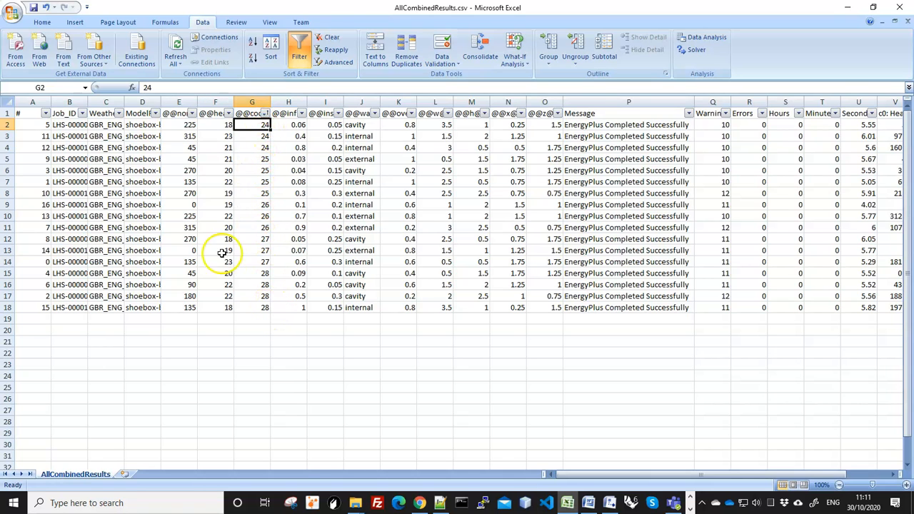
{"action": "left_click", "coordinate": [228, 113]}
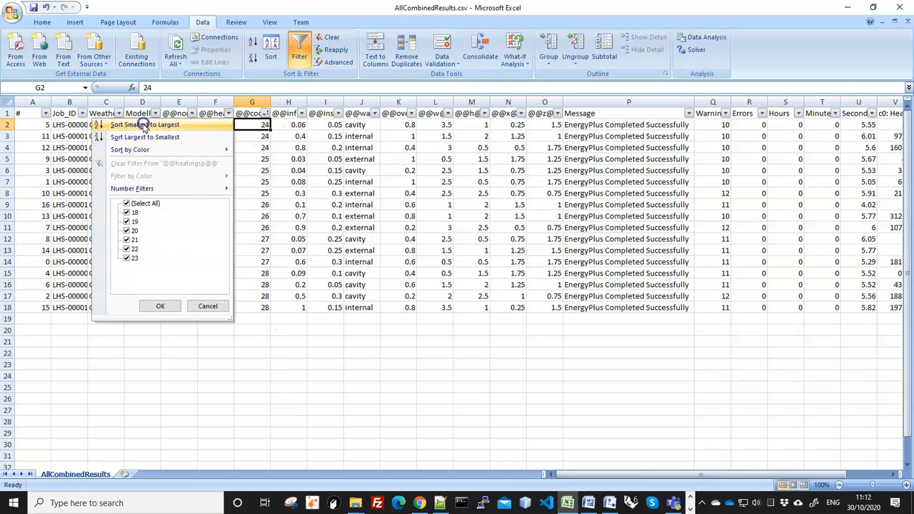
{"action": "left_click", "coordinate": [159, 124]}
{"action": "left_click_drag", "start_coordinate": [229, 124], "coordinate": [230, 307]}
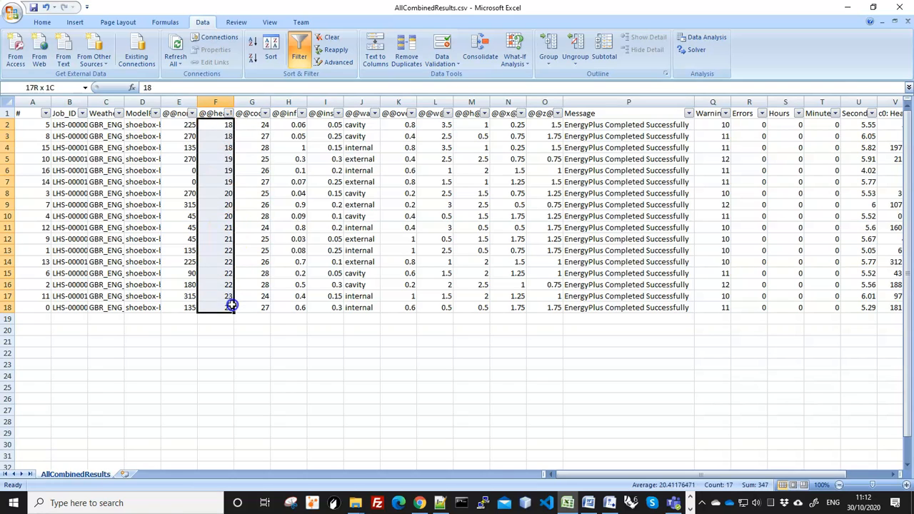
{"action": "left_click_drag", "start_coordinate": [211, 253], "coordinate": [212, 303]}
{"action": "left_click_drag", "start_coordinate": [210, 124], "coordinate": [212, 181]}
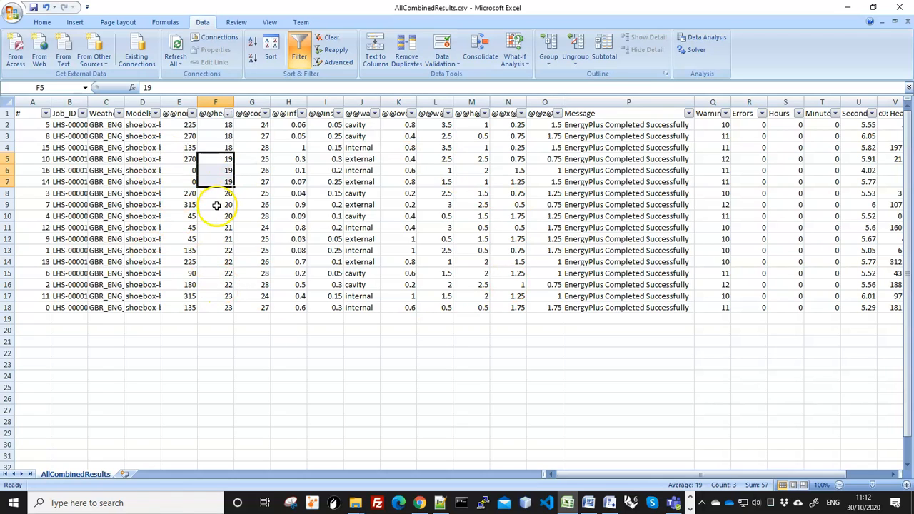
{"action": "left_click_drag", "start_coordinate": [367, 124], "coordinate": [362, 307]}
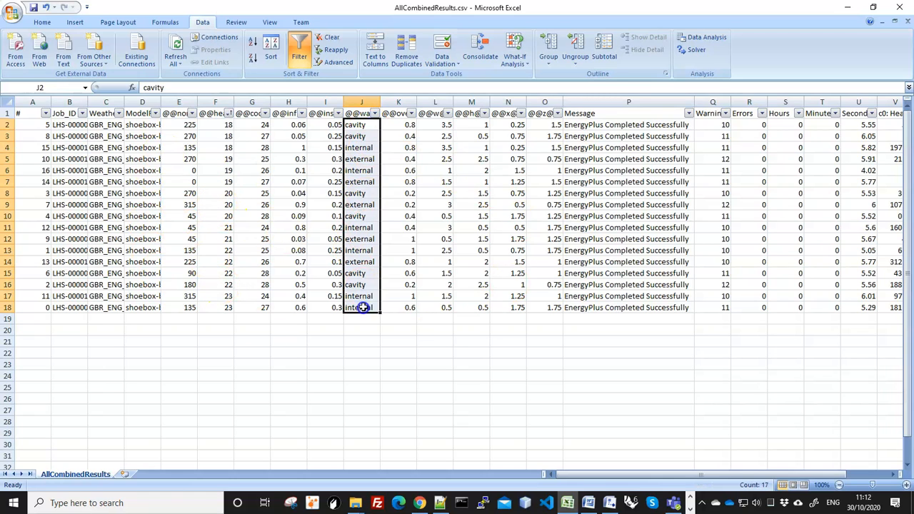
{"action": "left_click", "coordinate": [374, 113]}
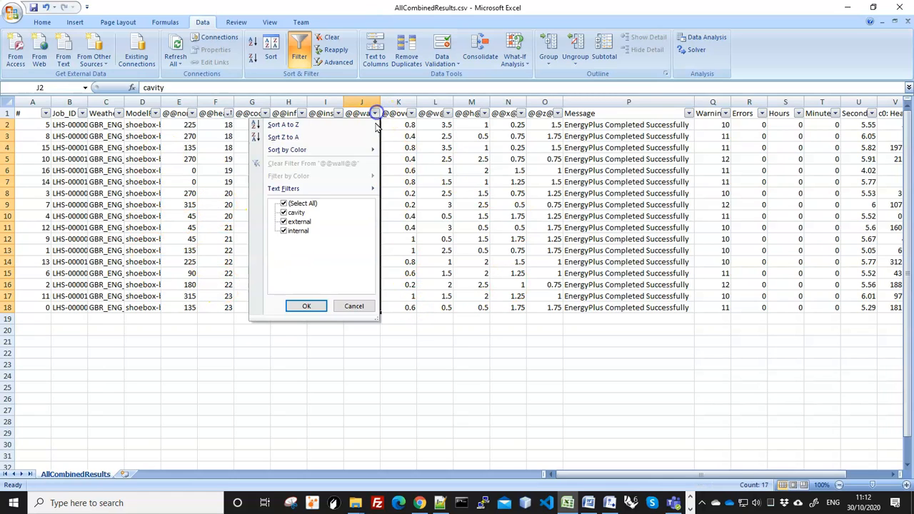
{"action": "left_click", "coordinate": [289, 126]}
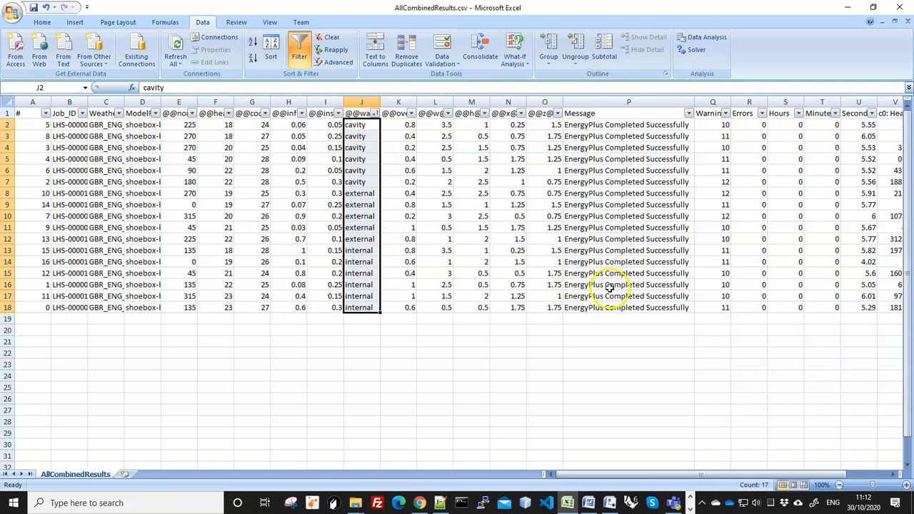
{"action": "left_click_drag", "start_coordinate": [724, 476], "coordinate": [799, 473]}
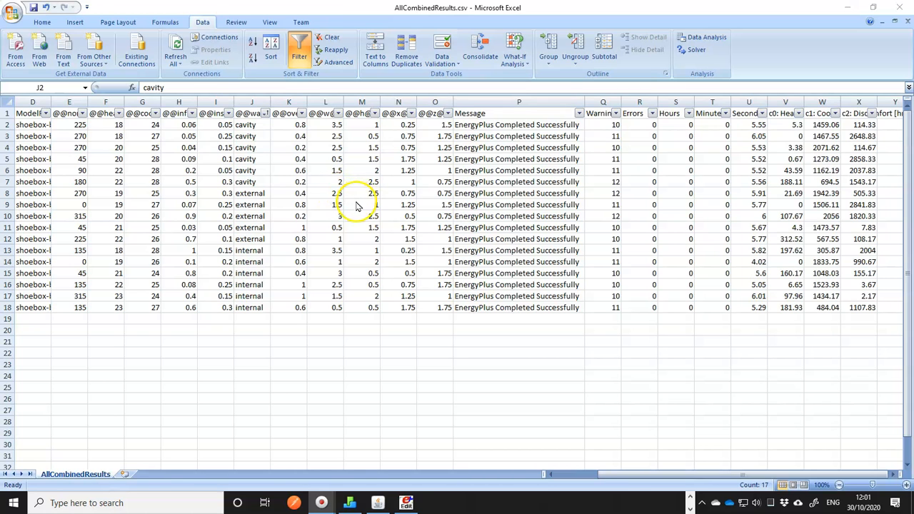
Switch to jEPlus, validate the project to check the number of identified jobs, and dismiss the validation result
{"action": "left_click", "coordinate": [378, 503]}
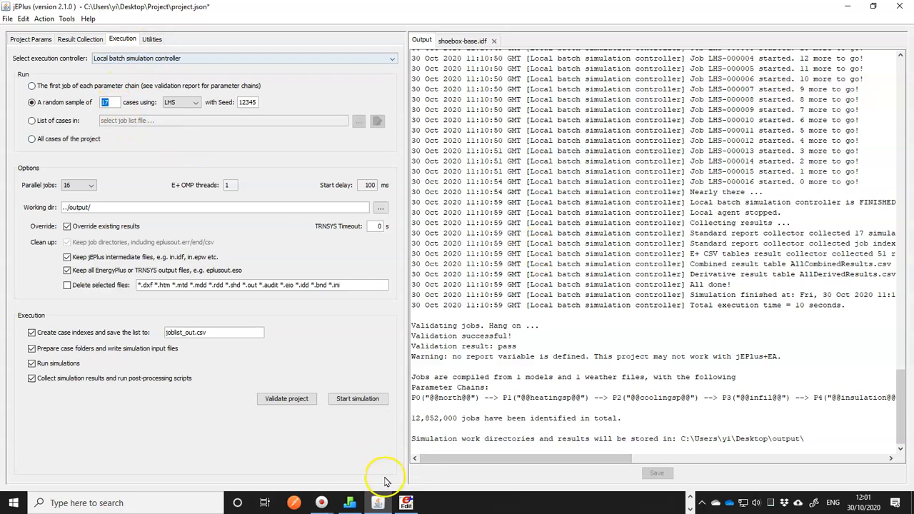
{"action": "left_click", "coordinate": [289, 399]}
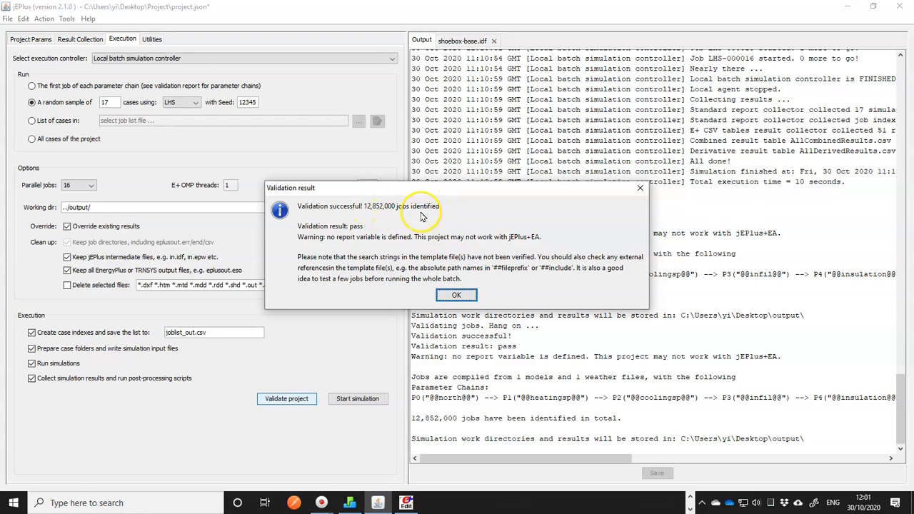
{"action": "left_click", "coordinate": [456, 295]}
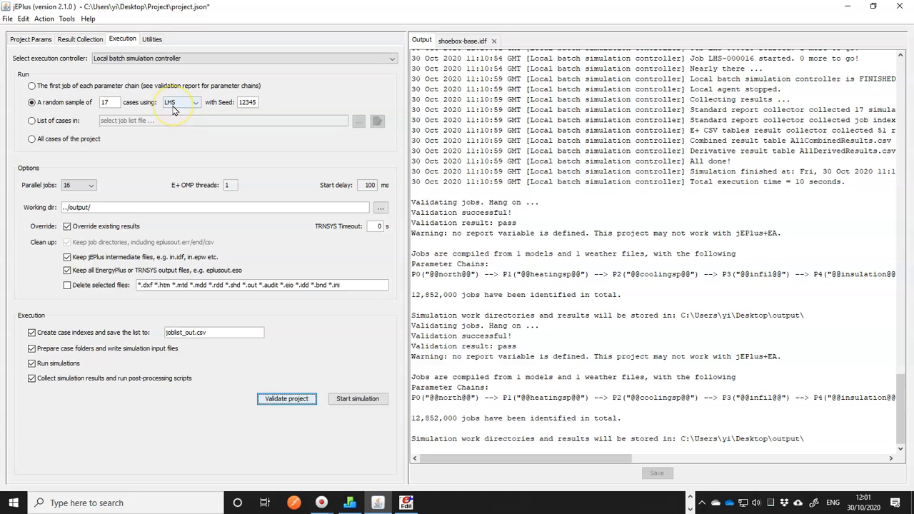